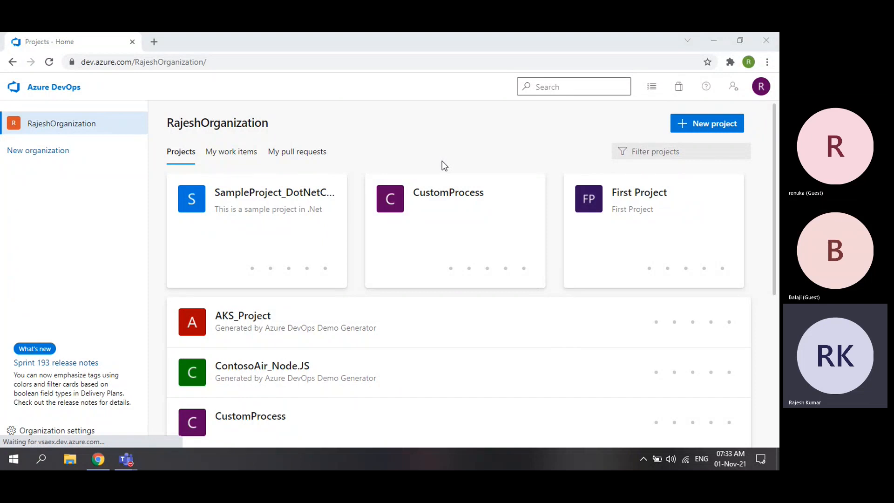
- Open First Project and bring up its release pipelines under Pipelines > Releases
click(668, 234)
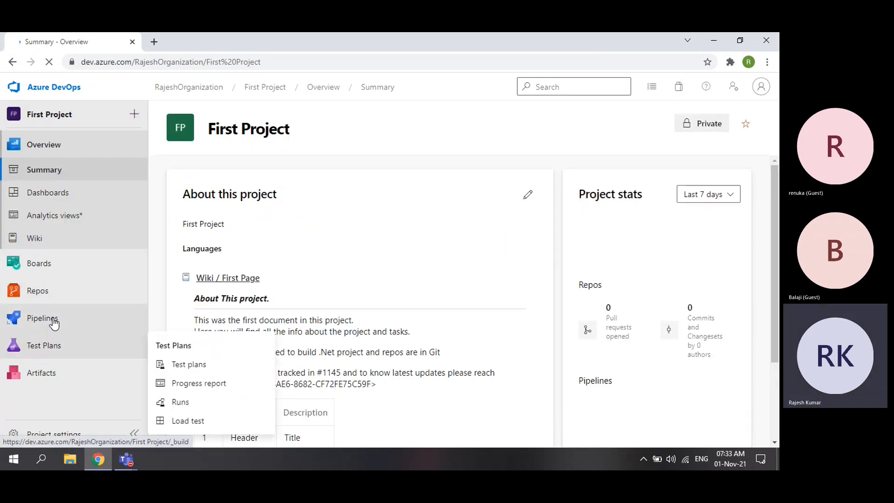
click(51, 319)
click(56, 299)
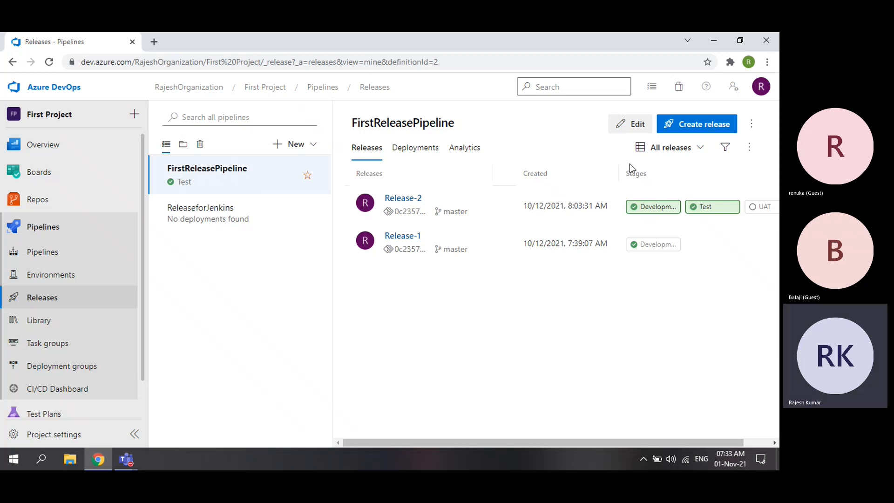
- Open FirstReleasePipeline in the editor, then go back to the organization's project list
click(633, 124)
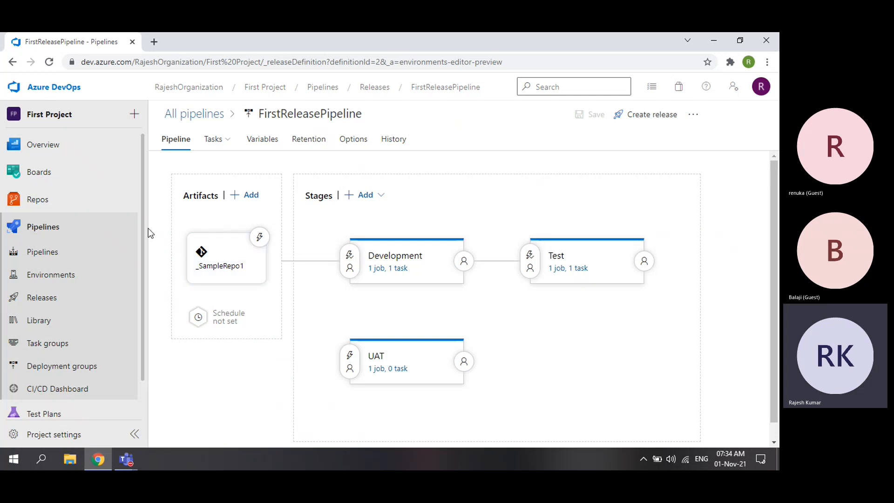
click(175, 90)
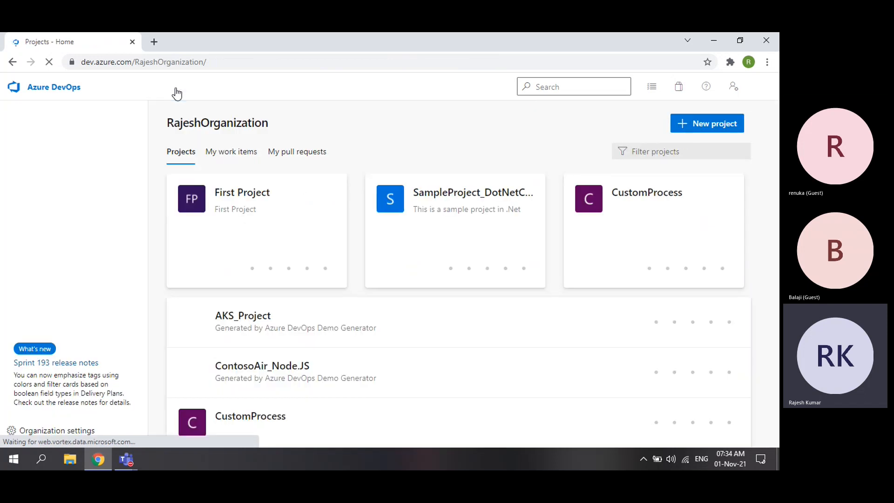
- Open the SampleProject_DotNetCore project's files and select the SampleProject_DotNetCore repository
click(496, 224)
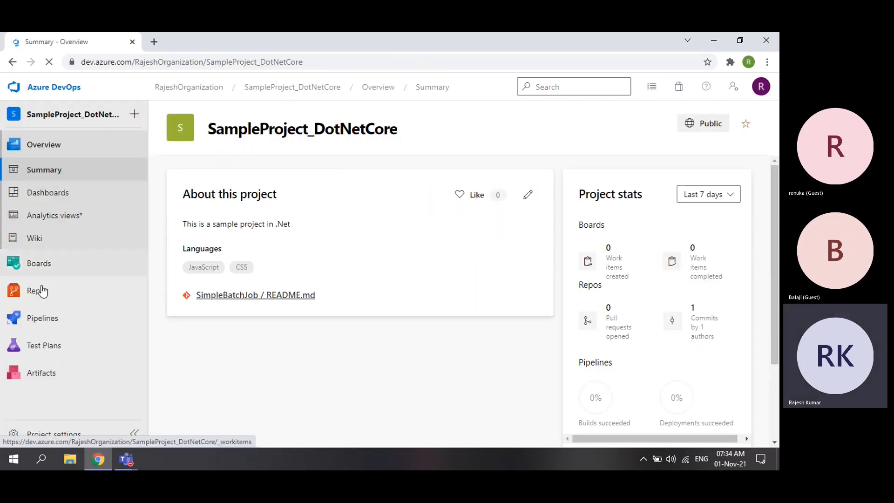
click(40, 291)
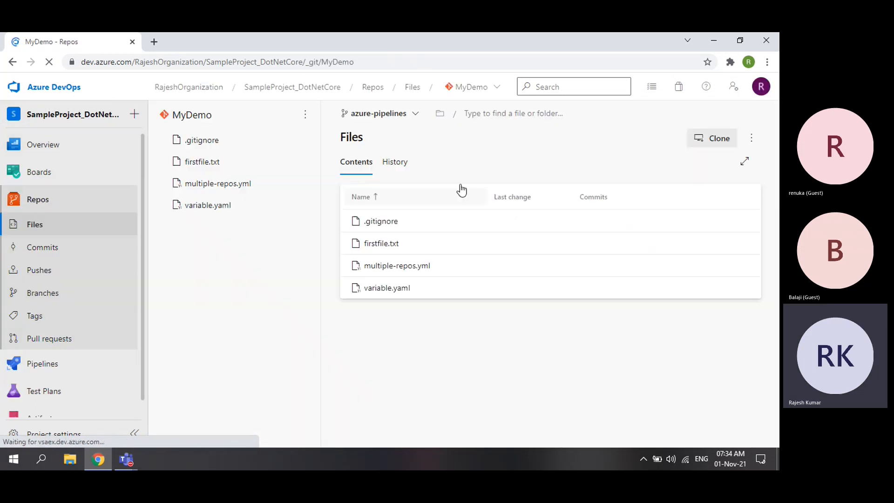
click(484, 87)
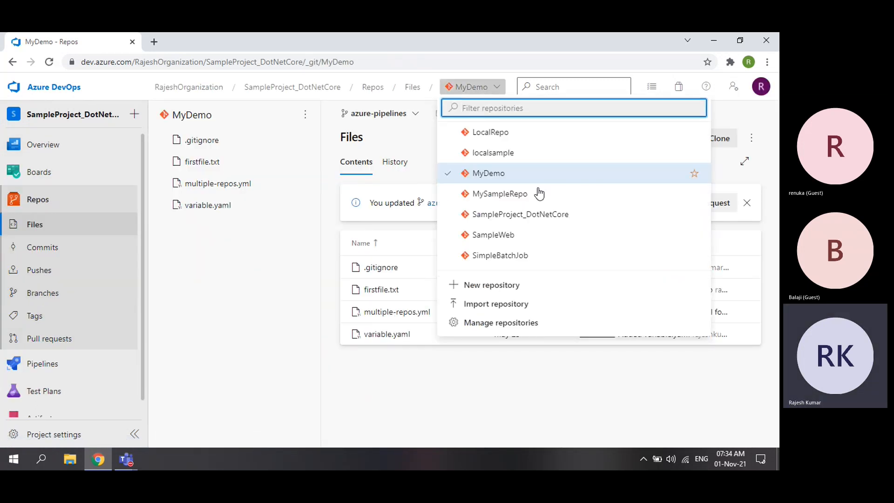
click(539, 215)
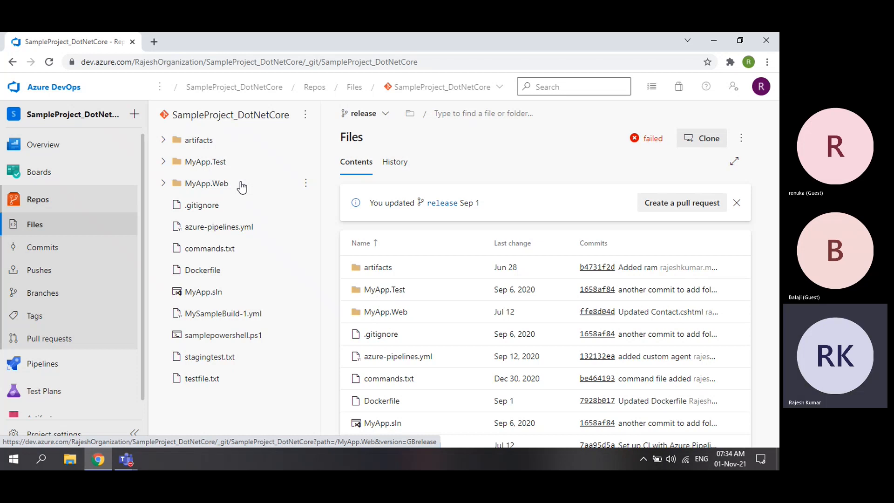
- Expand the MyApp.Web folder and its Views subfolder in the file tree
click(162, 162)
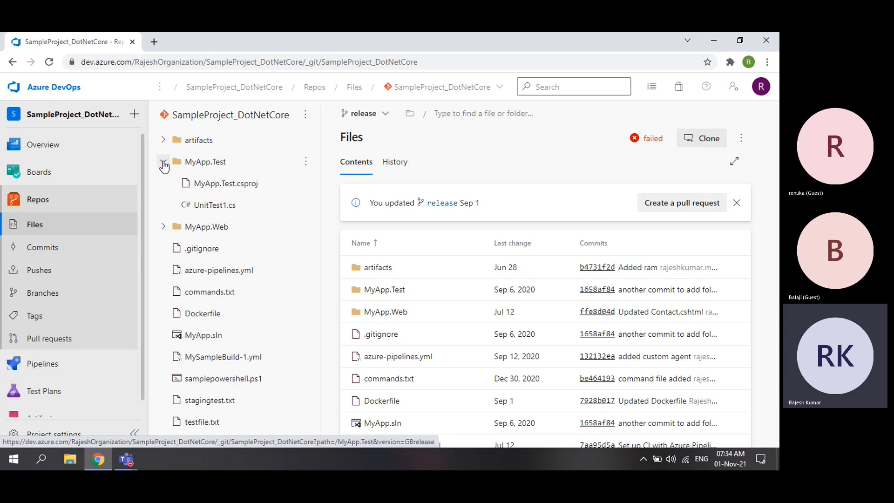
click(163, 163)
click(163, 184)
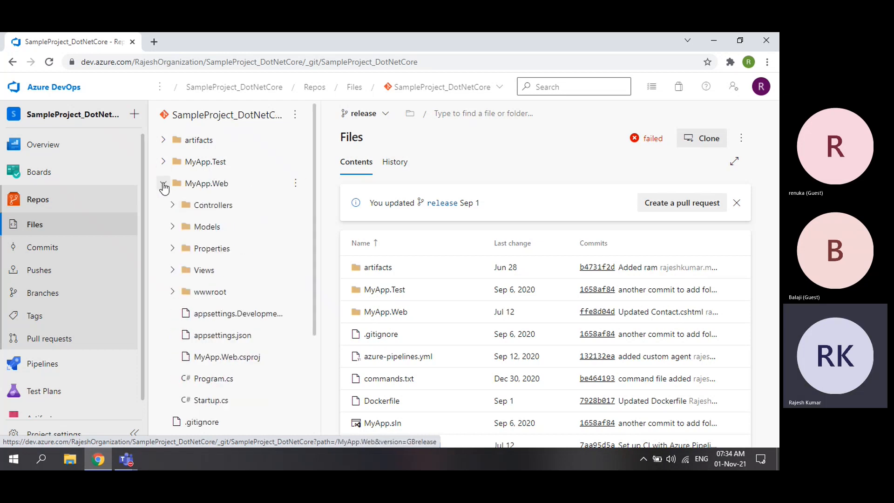
click(172, 270)
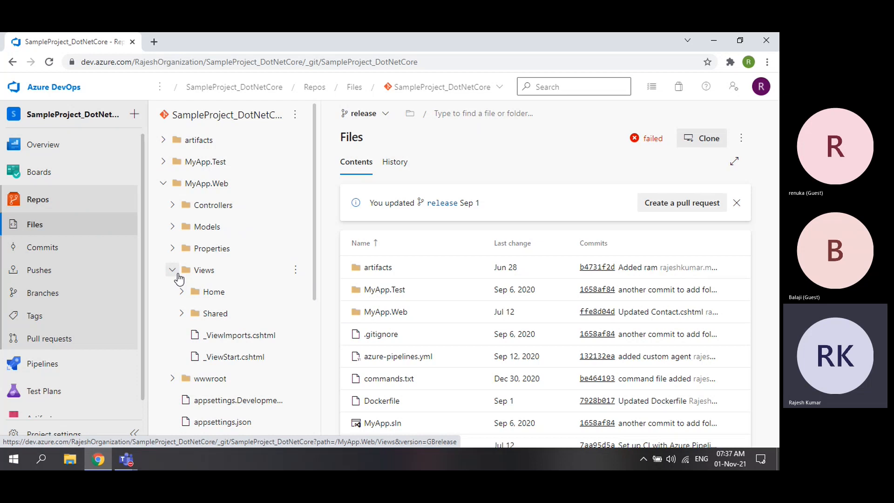
- Load portal.azure.com in a new tab and close the recommendations popup
click(153, 42)
text(por)
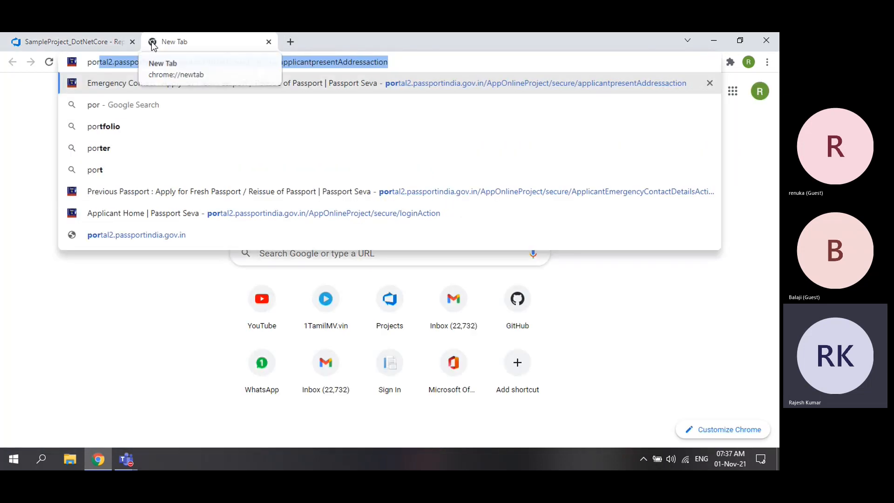
text(tal.a)
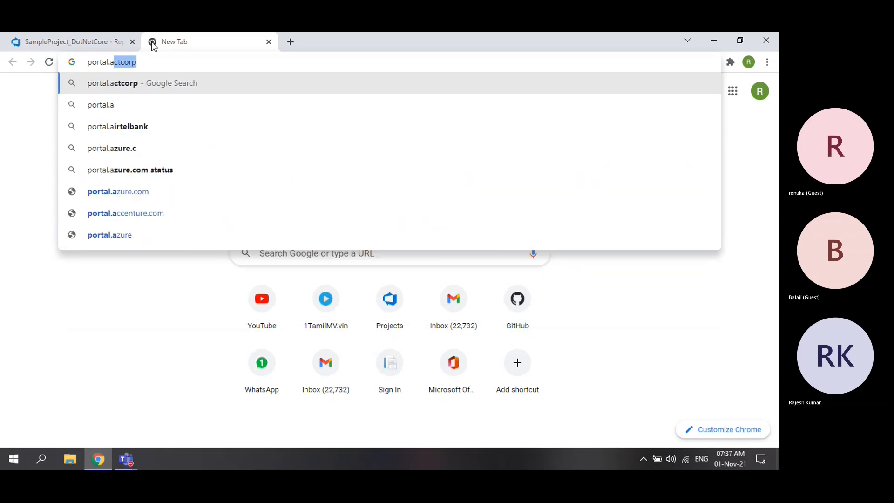
text(zure.com)
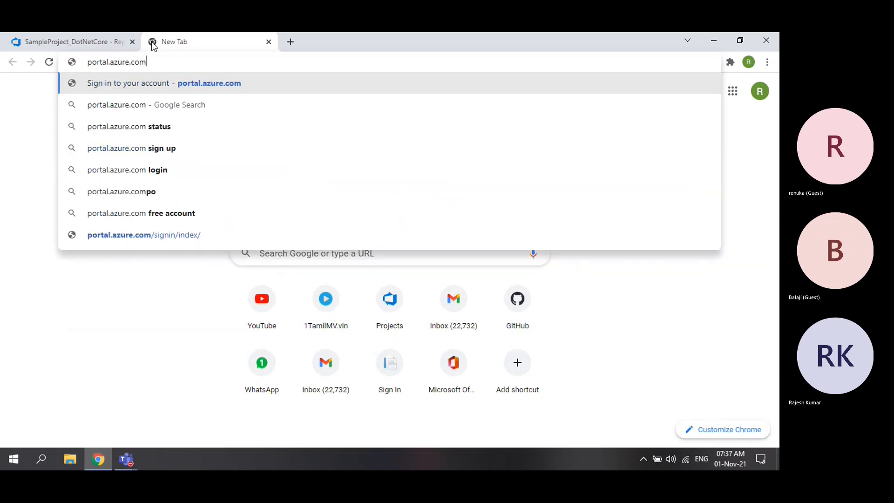
key(Return)
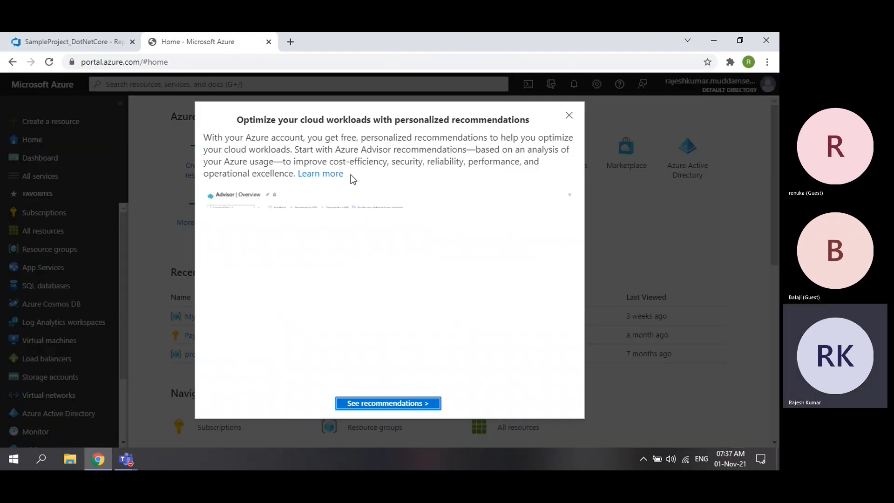
click(568, 116)
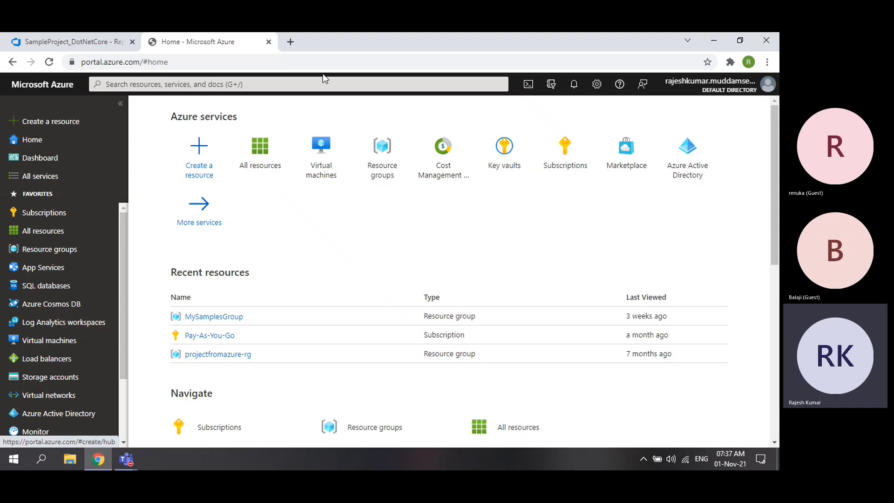
click(290, 42)
- Load azure.microsoft.com, highlight the $200 free credit, and return to the portal home
text(az)
key(BackSpace)
text(zure.microsoft.com)
key(Return)
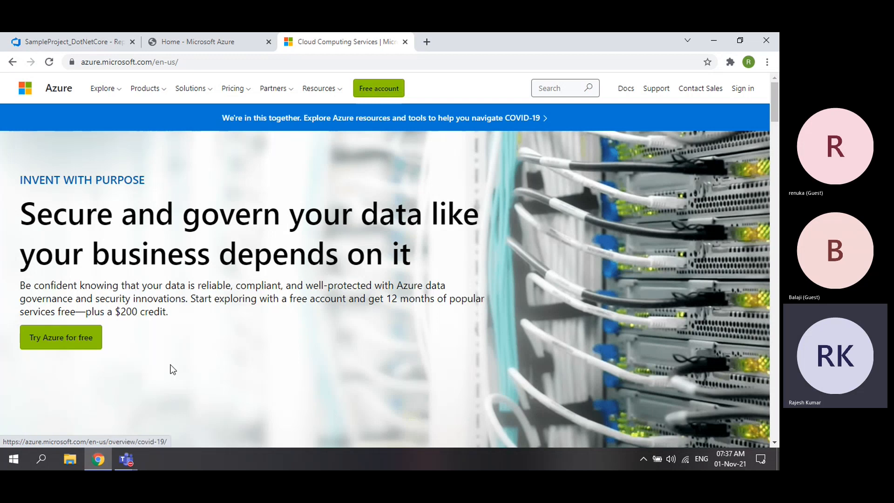
drag(120, 311, 138, 310)
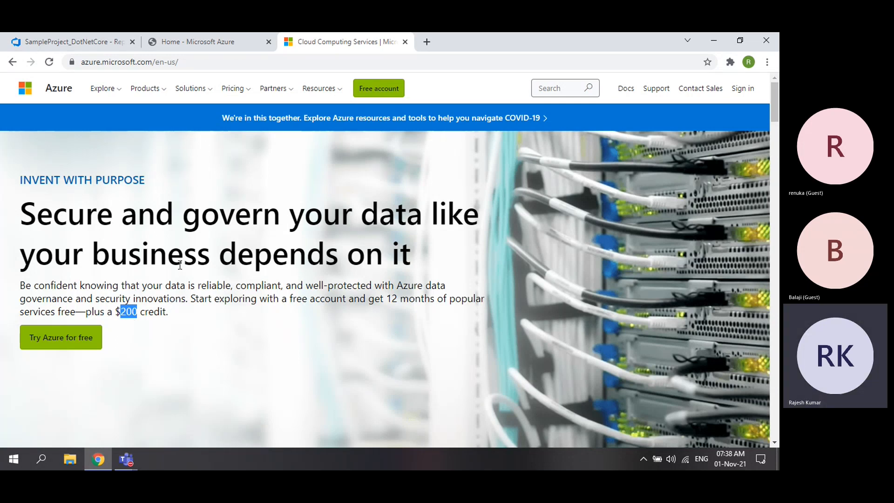
click(200, 42)
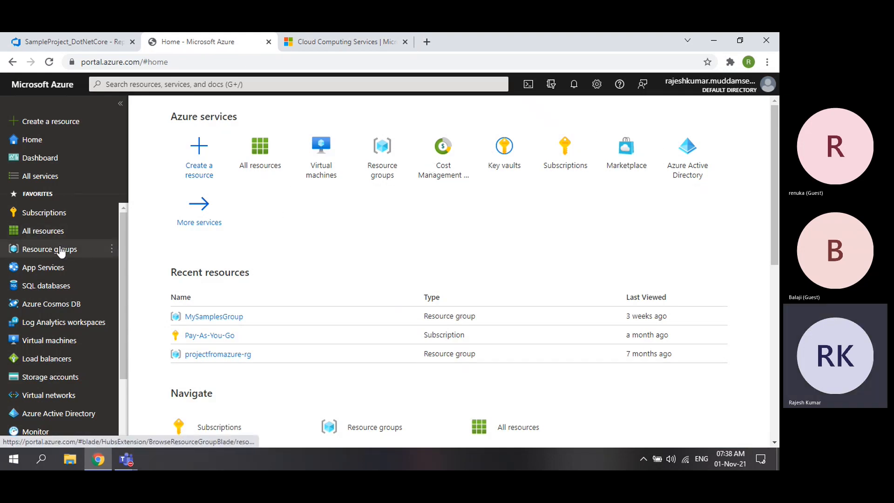
- Browse All services through General, Compute, Networking, Storage, Mobile and Databases categories
click(42, 179)
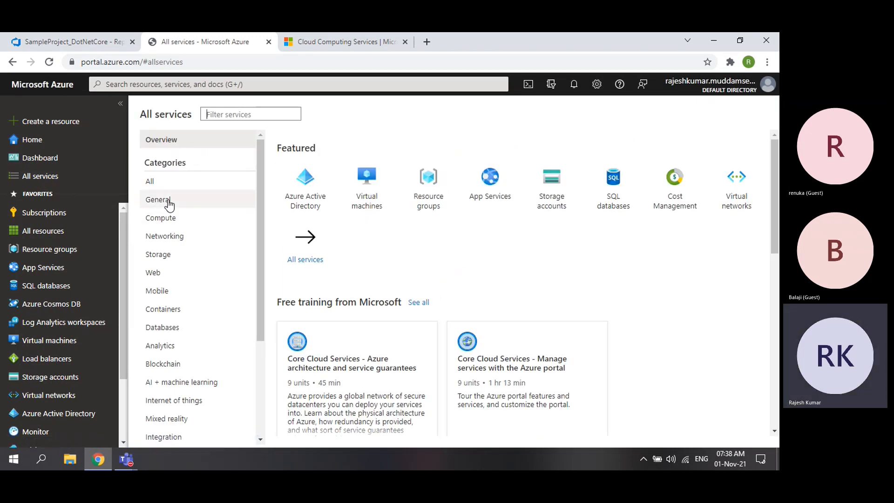
click(169, 204)
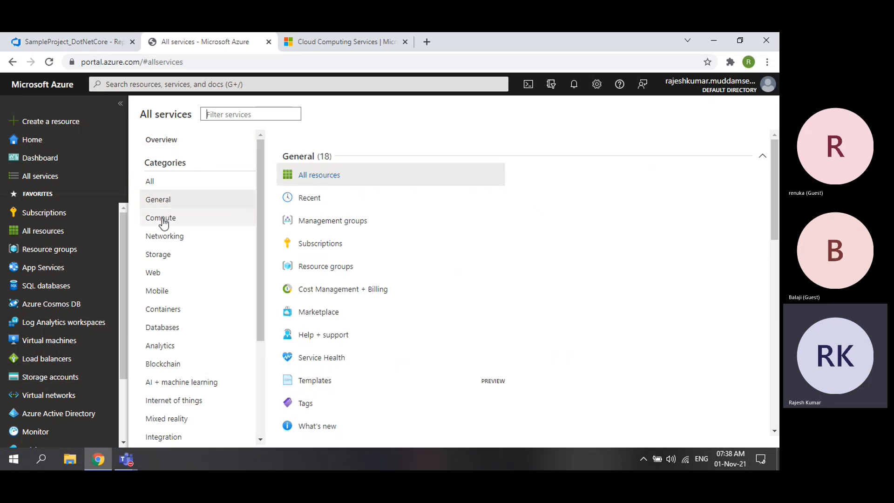
click(161, 219)
click(160, 238)
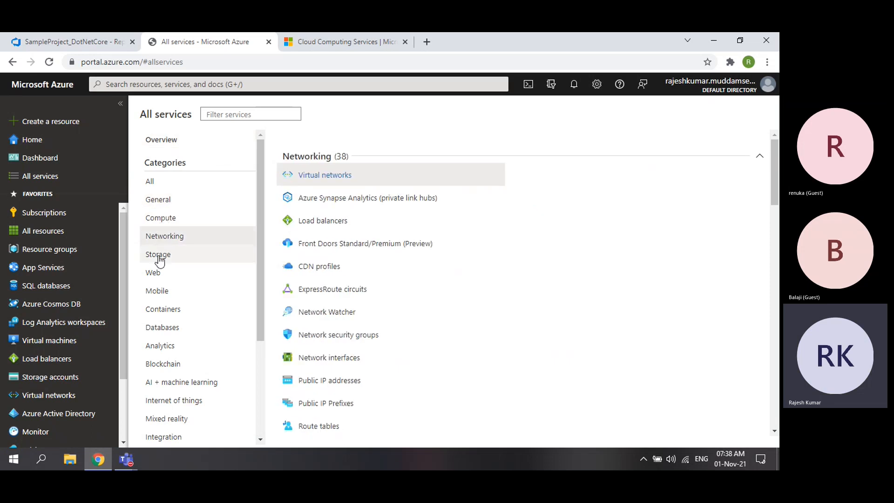
click(159, 255)
click(156, 291)
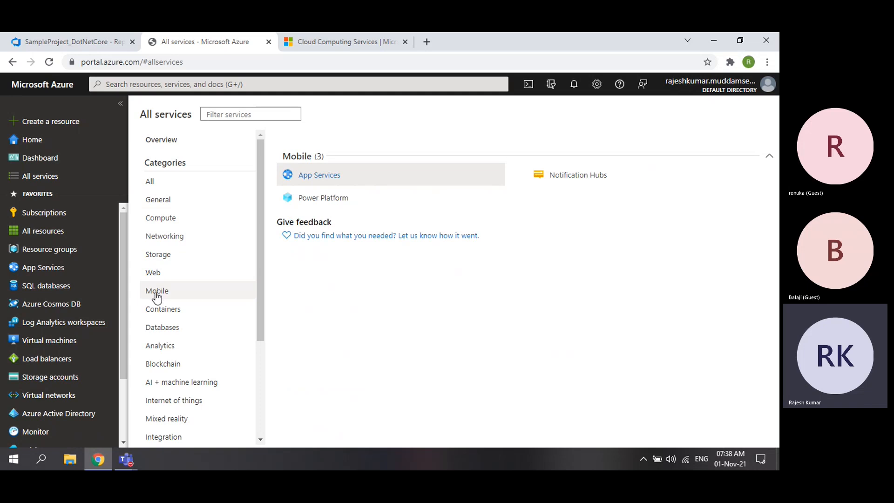
click(161, 328)
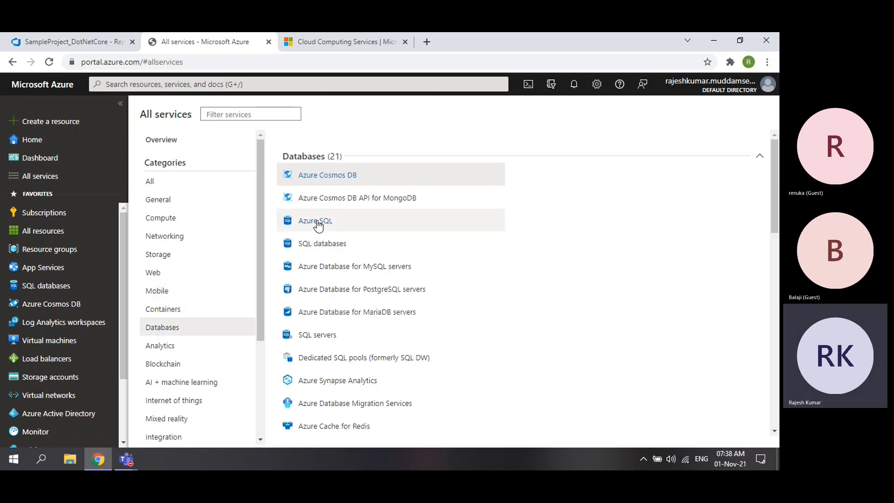
click(320, 38)
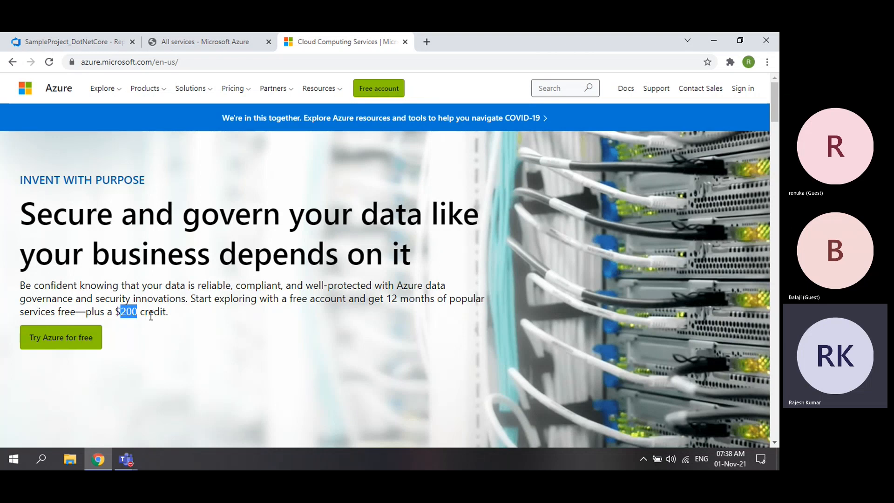
- Check the other open tabs, then show the portal's empty Virtual machines list
click(200, 46)
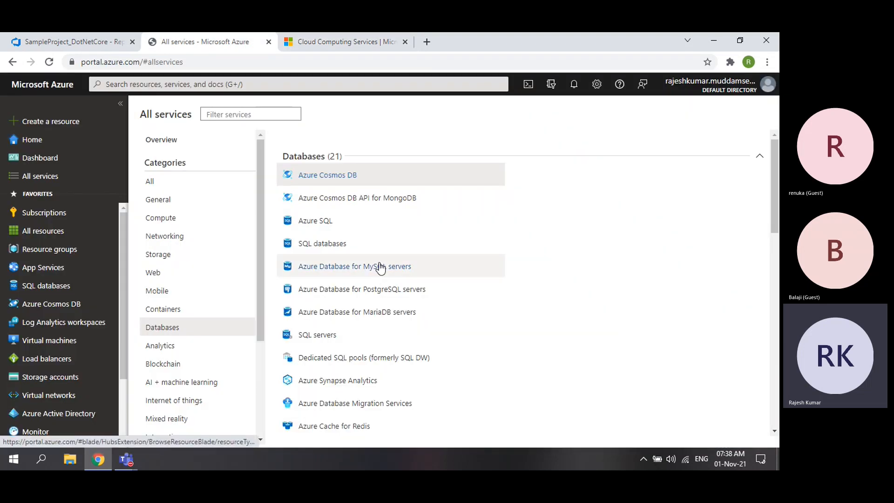
click(359, 44)
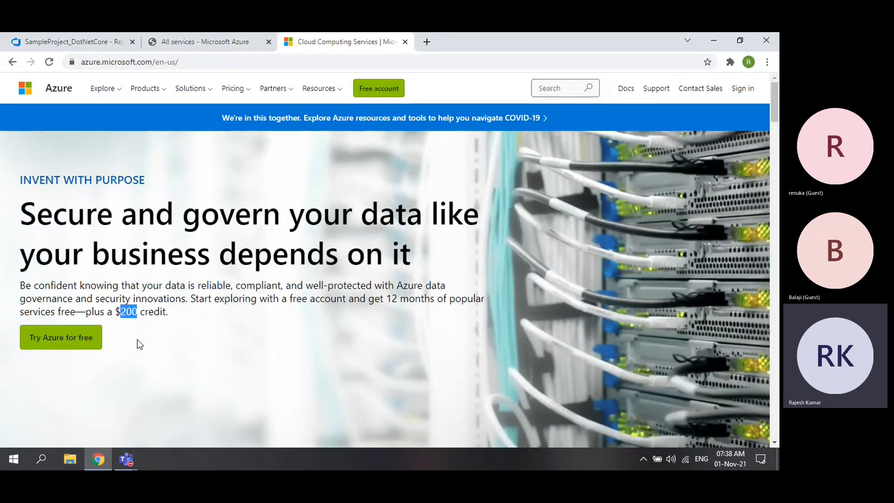
click(202, 38)
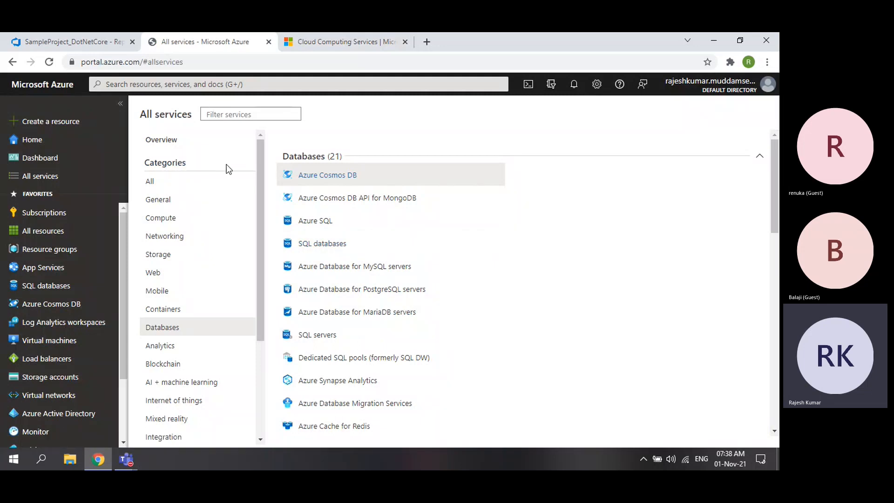
click(62, 41)
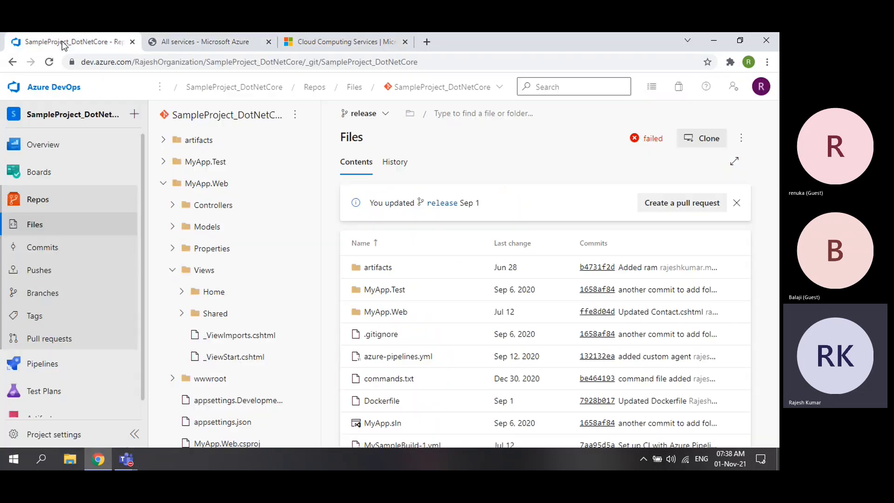
click(203, 37)
mouse_move(307, 204)
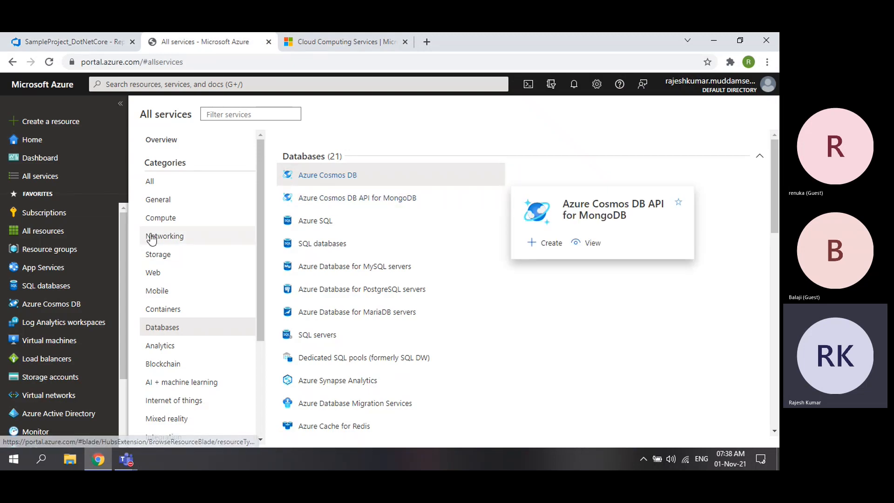
mouse_move(61, 284)
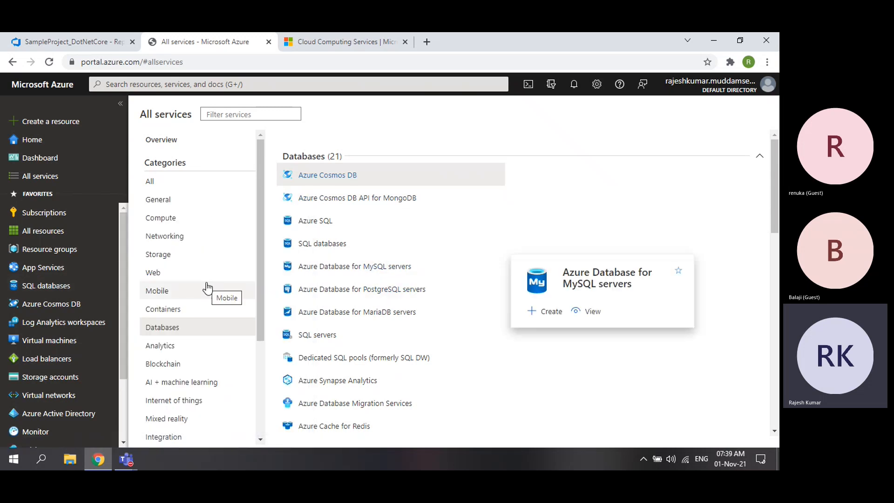
click(47, 341)
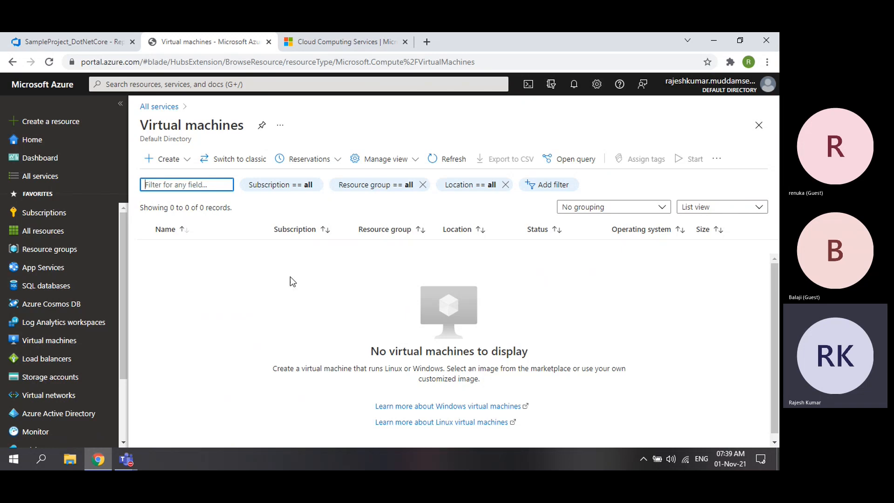
- Show the empty App Services list, briefly checking the DevOps repository files
click(59, 275)
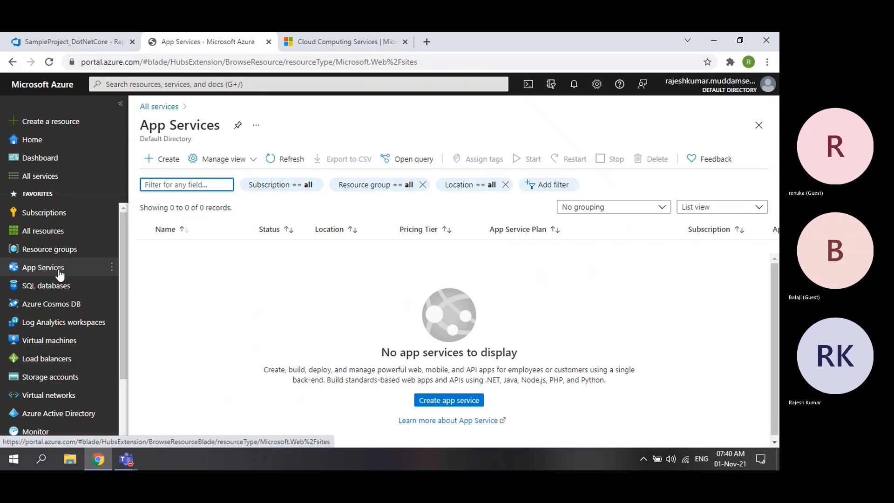
click(46, 42)
scroll(415, 309, down, 2)
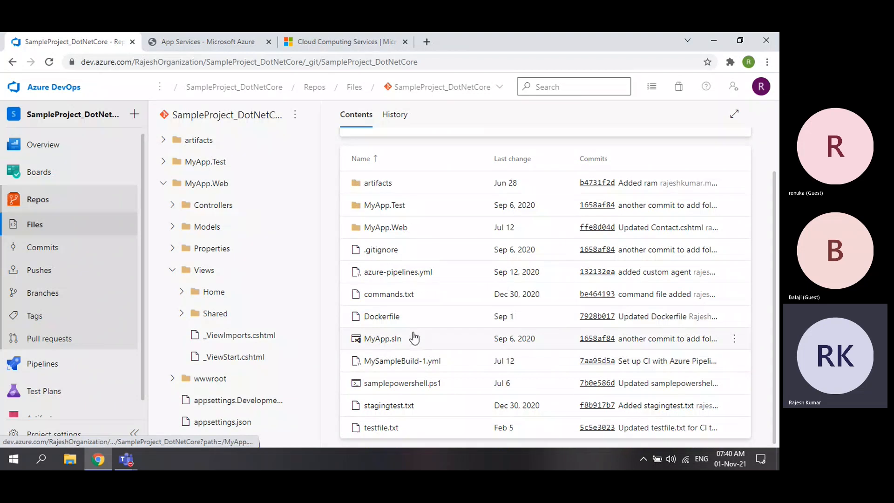
click(200, 42)
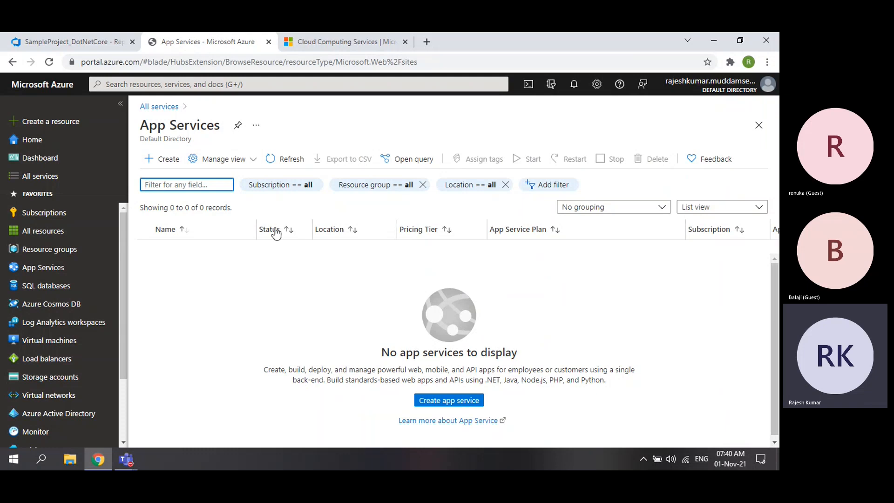
- Begin a Pay-As-You-Go Web App and drop down the existing resource groups
click(448, 401)
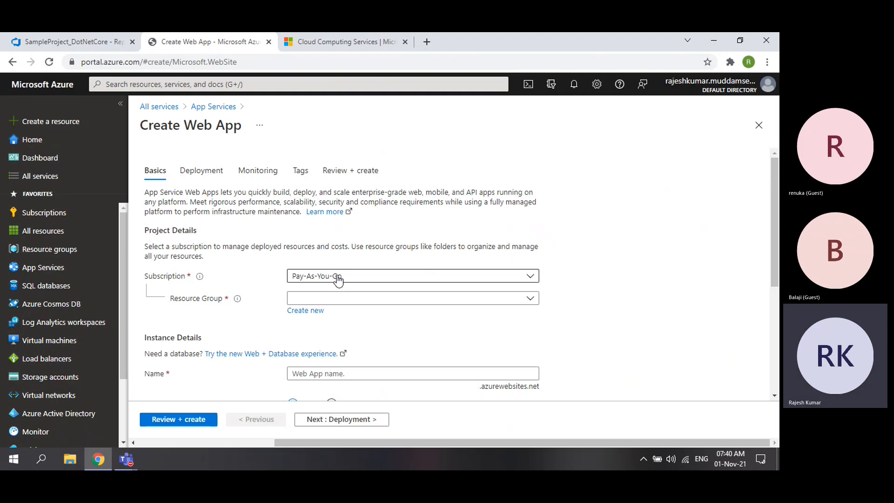
click(342, 42)
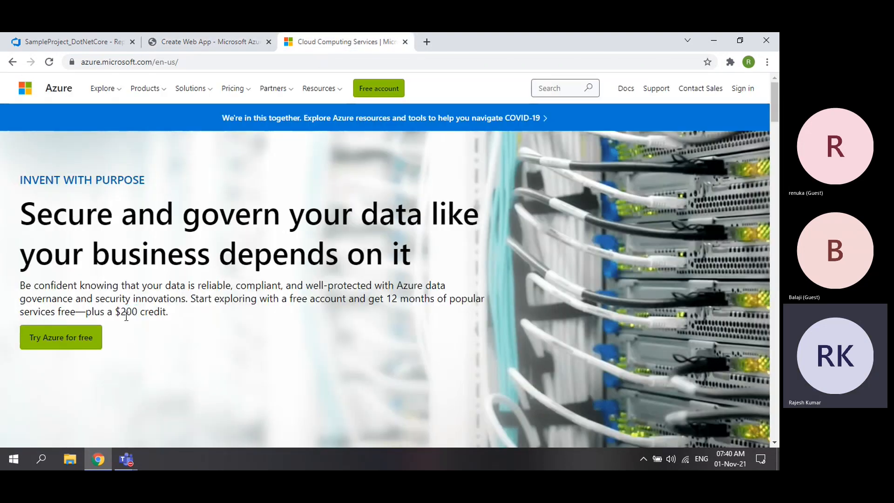
drag(121, 312, 141, 311)
click(141, 312)
click(253, 42)
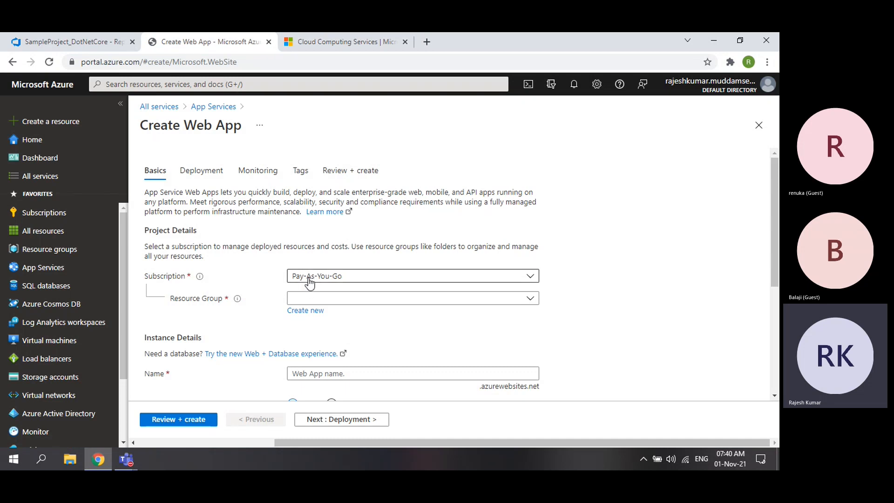
click(329, 299)
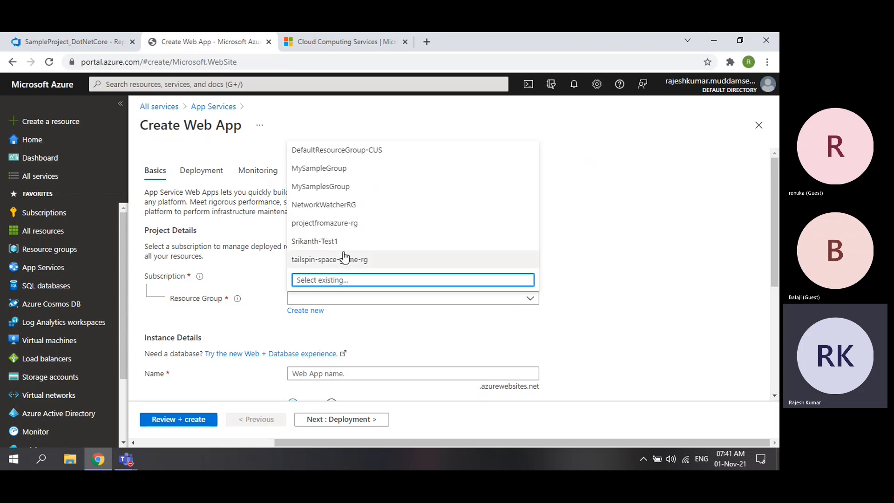
- Choose MySampleGroup as the resource group and enter a web app name
click(322, 170)
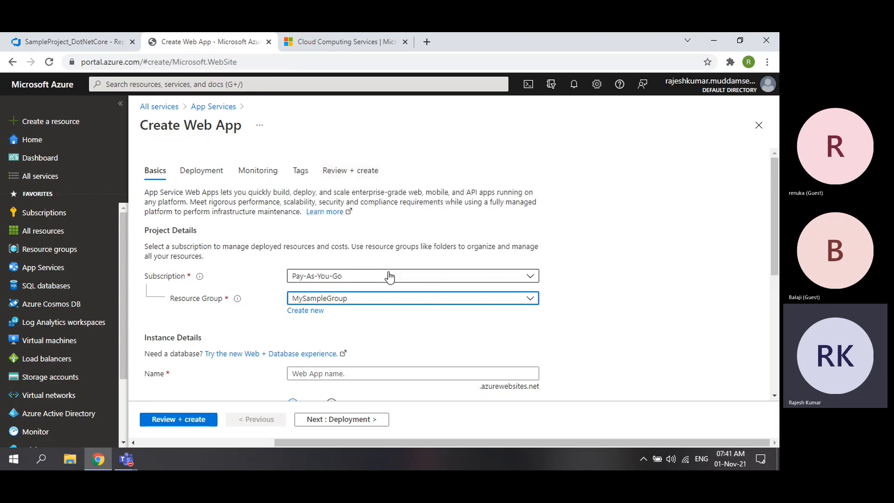
scroll(389, 277, down, 2)
click(330, 259)
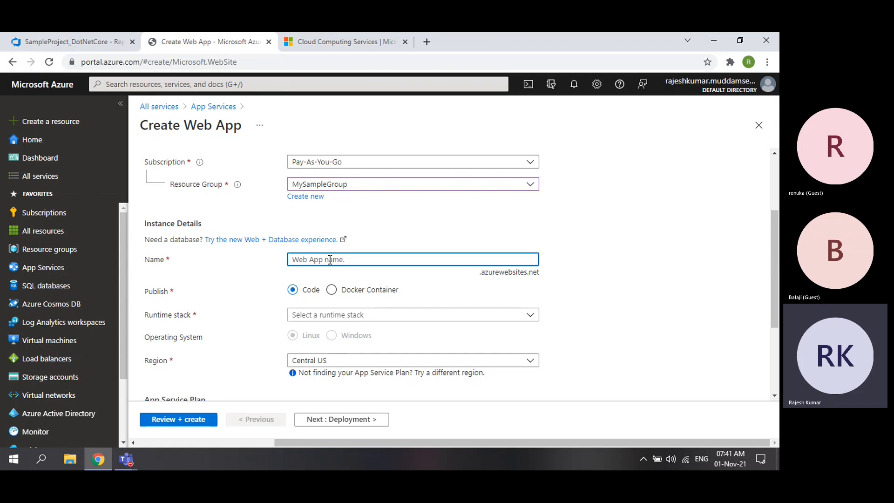
mouse_move(727, 88)
text(rajesh929)
key(BackSpace)
key(BackSpace)
key(BackSpace)
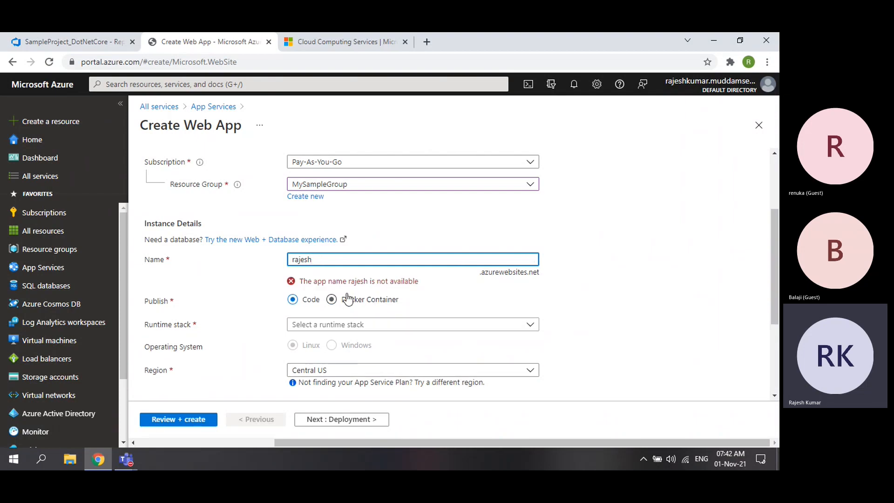
- Revise the unavailable app name until it is accepted, then return to the DevOps repository
drag(314, 282, 432, 291)
click(424, 289)
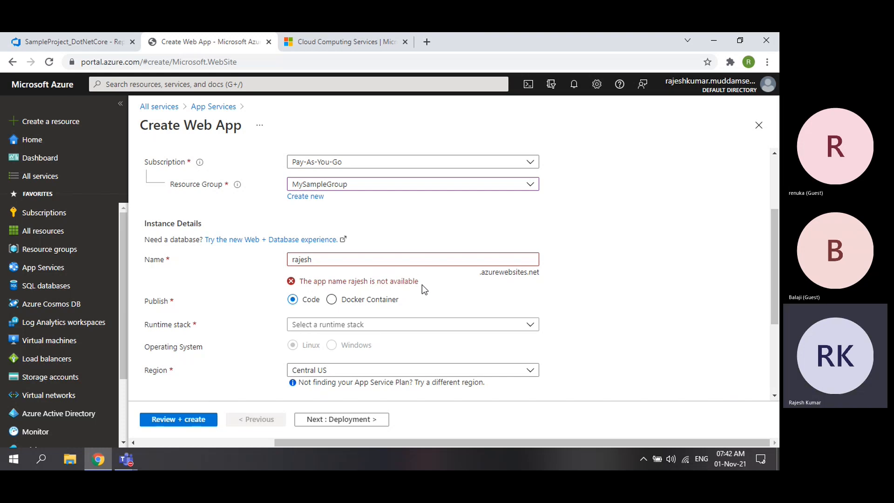
click(347, 258)
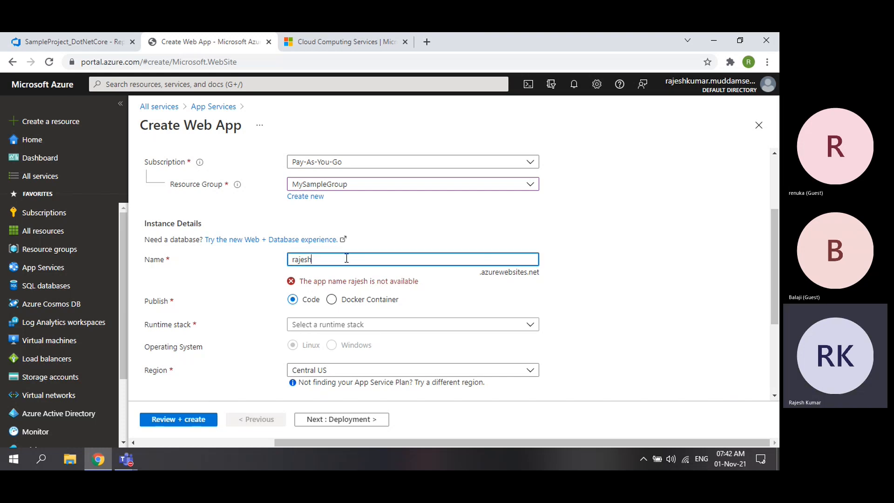
text(929)
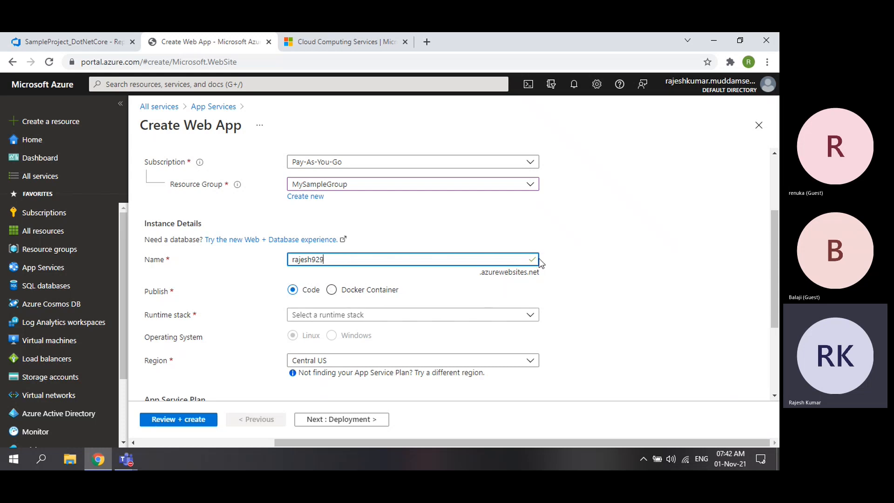
scroll(287, 302, down, 1)
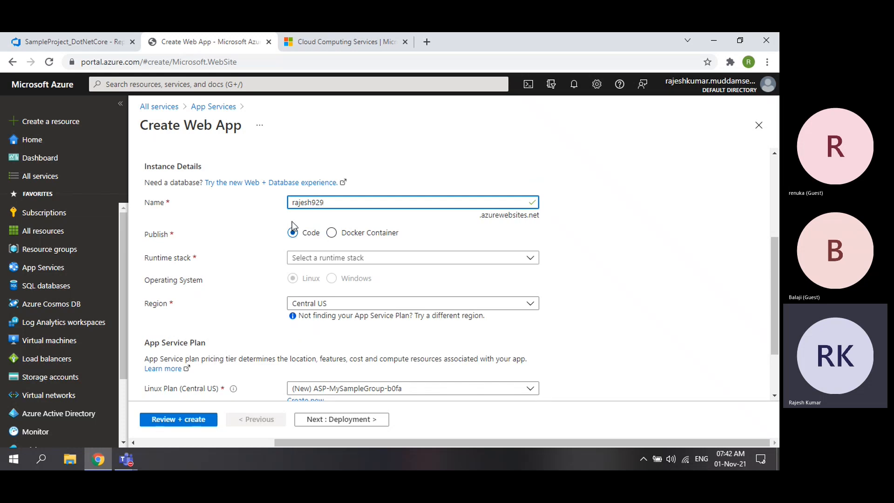
click(82, 44)
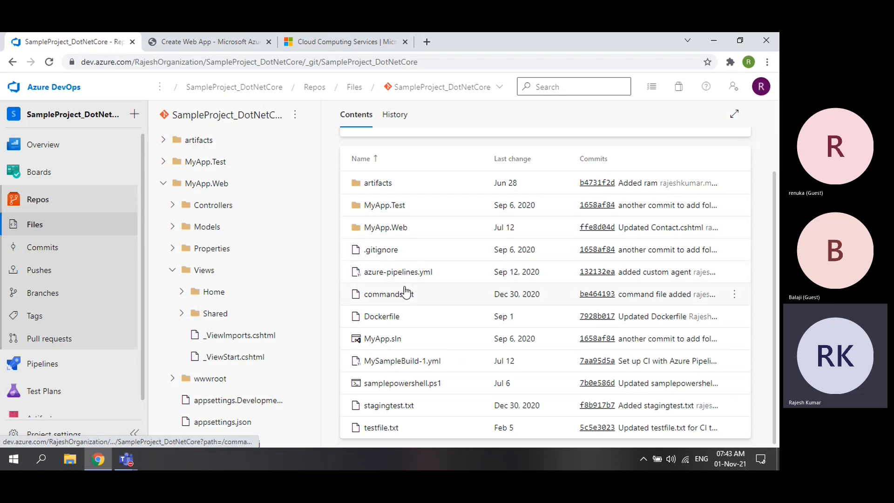
- Back on the Create Web App form, list the available runtime stack choices
click(188, 41)
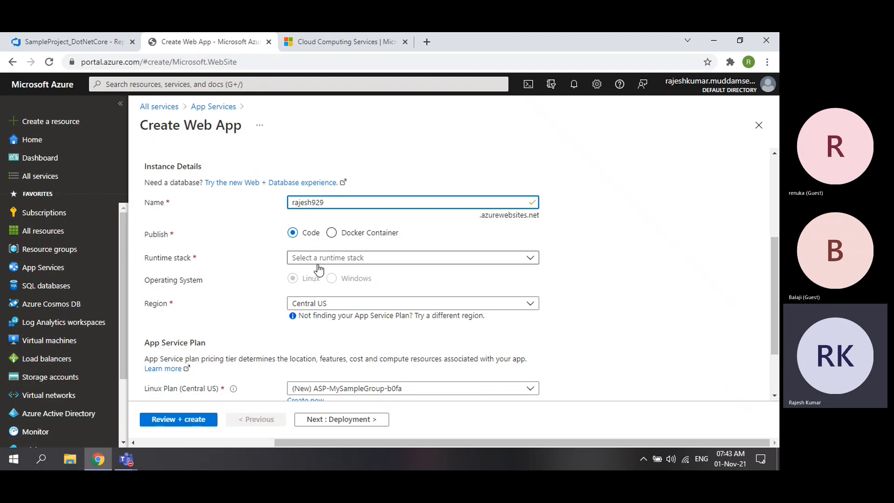
click(323, 258)
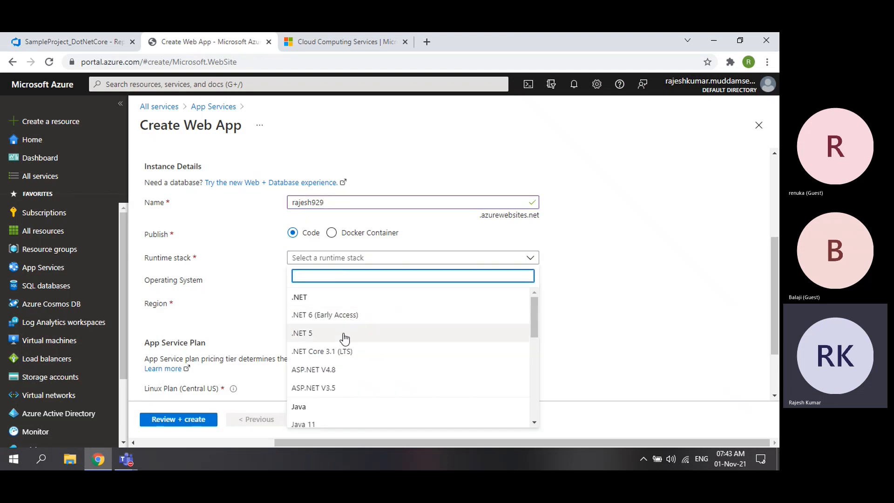
scroll(344, 337, down, 10)
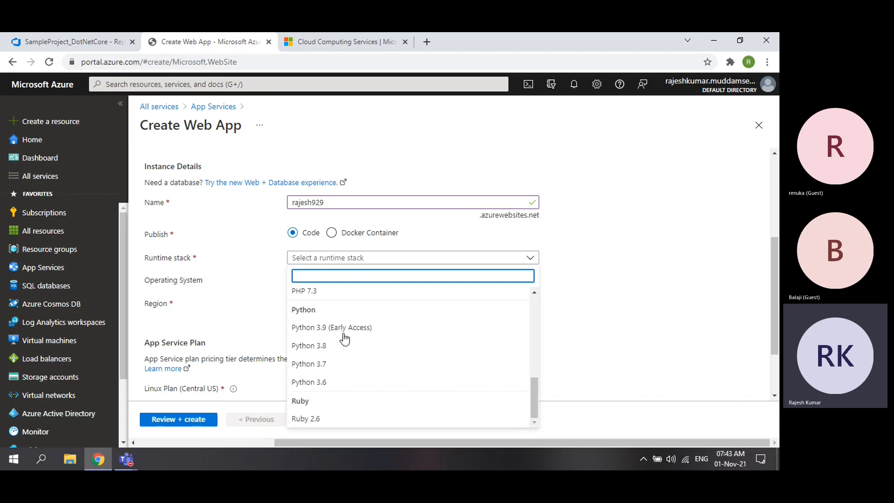
scroll(344, 338, up, 10)
scroll(345, 339, down, 10)
- Open MyApp.Web.csproj in Azure DevOps, confirm it targets netcoreapp2.1, and return to the portal
click(78, 43)
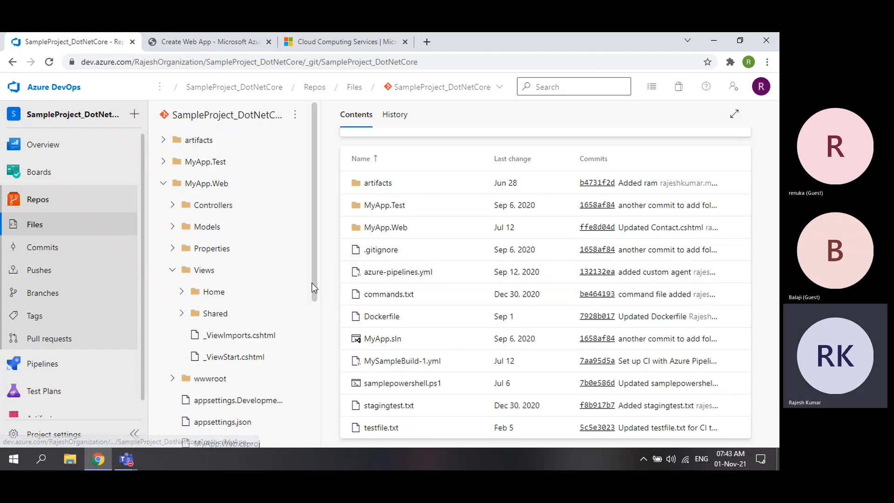
click(171, 271)
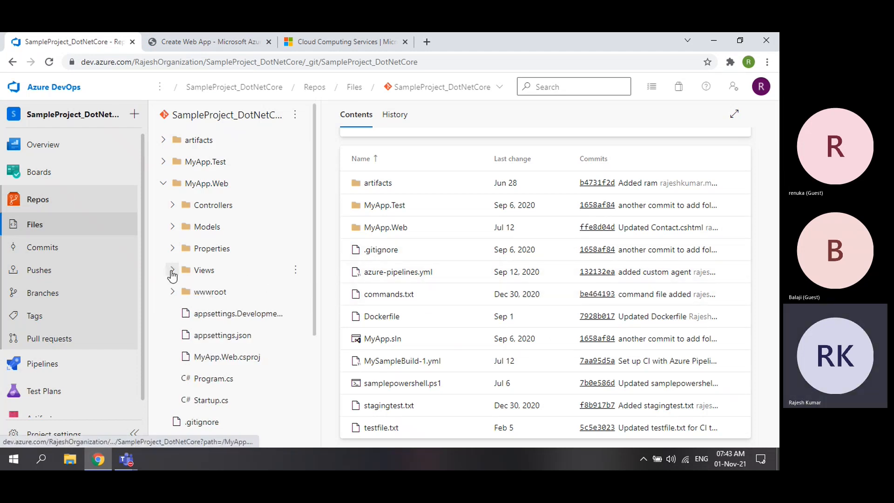
click(248, 359)
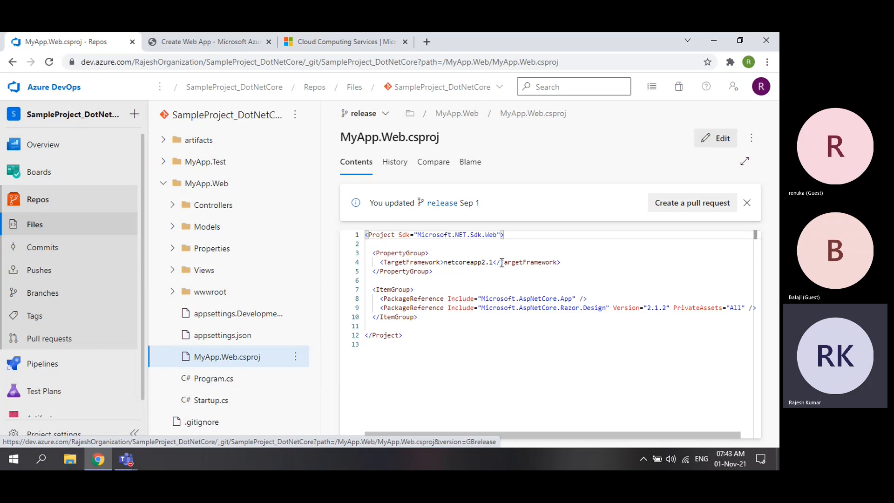
drag(500, 262, 557, 262)
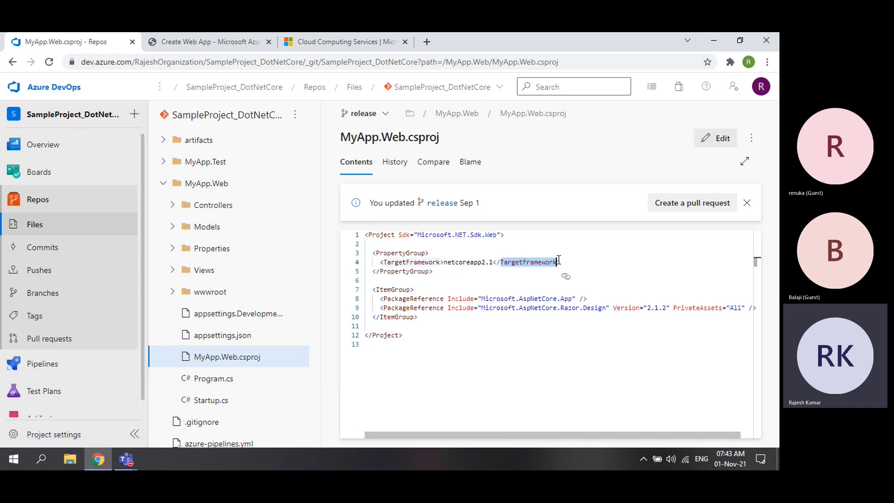
drag(444, 262, 494, 263)
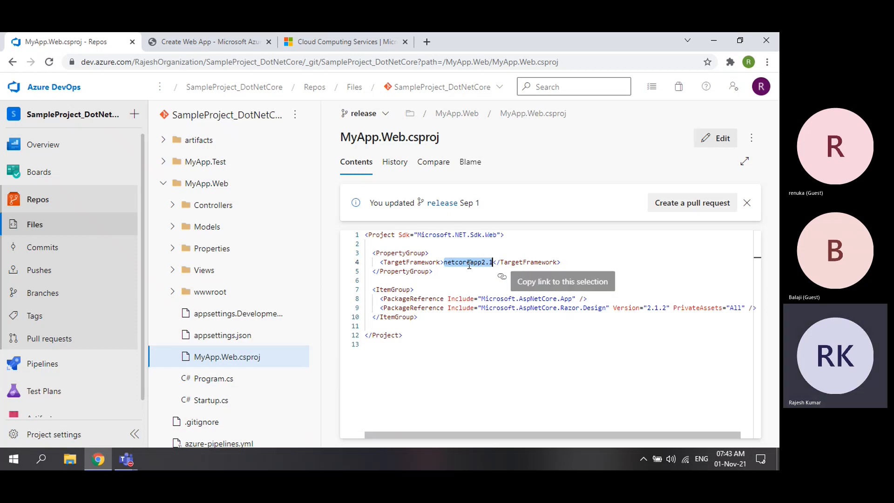
click(175, 39)
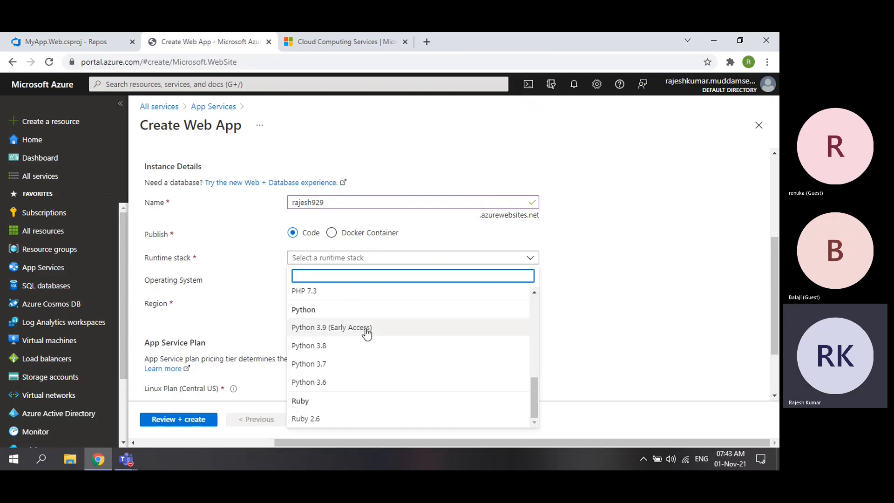
scroll(366, 333, up, 5)
scroll(366, 333, up, 2)
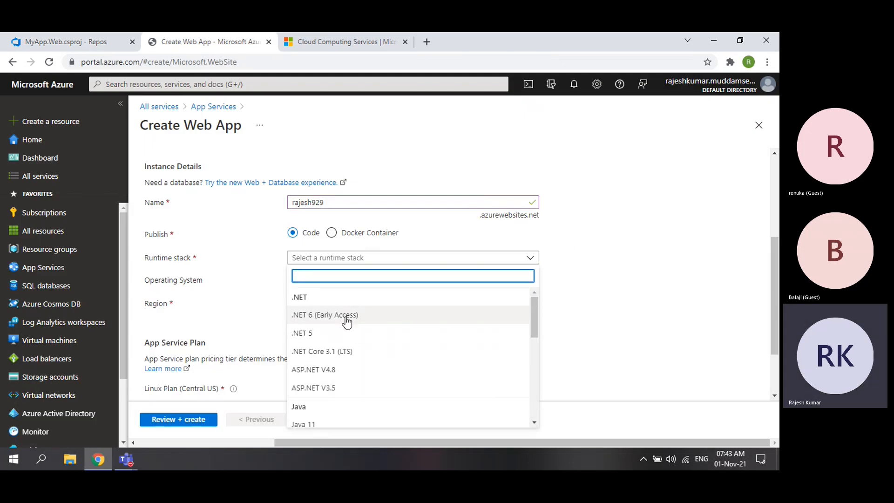
scroll(371, 358, down, 7)
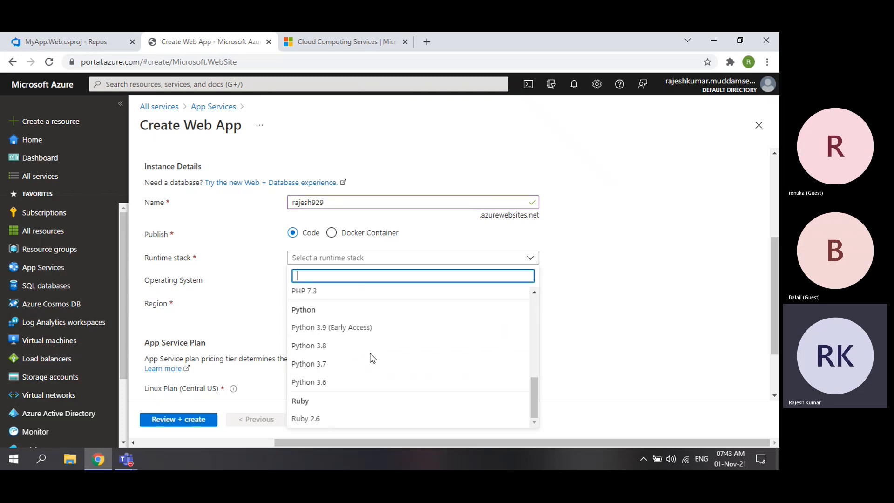
scroll(367, 358, up, 7)
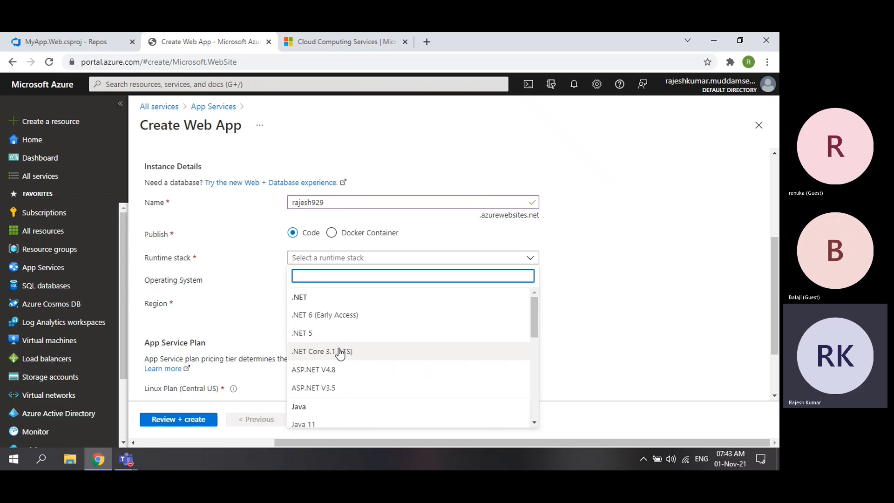
click(65, 41)
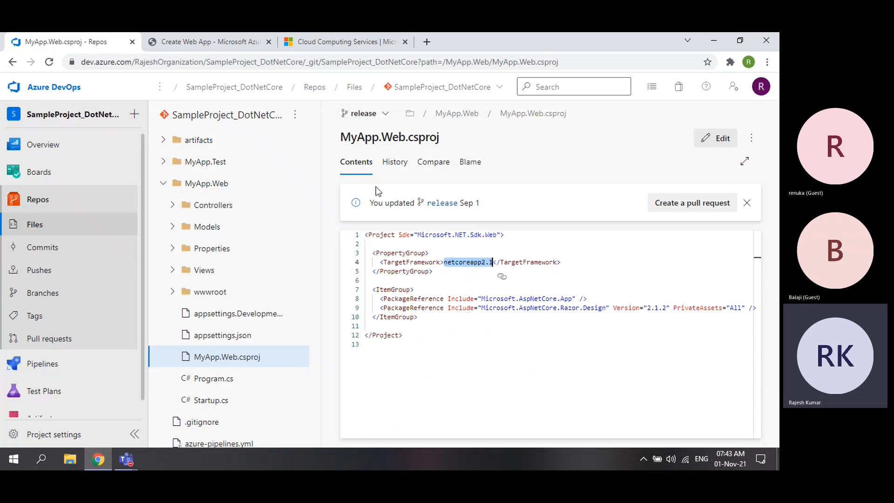
click(394, 162)
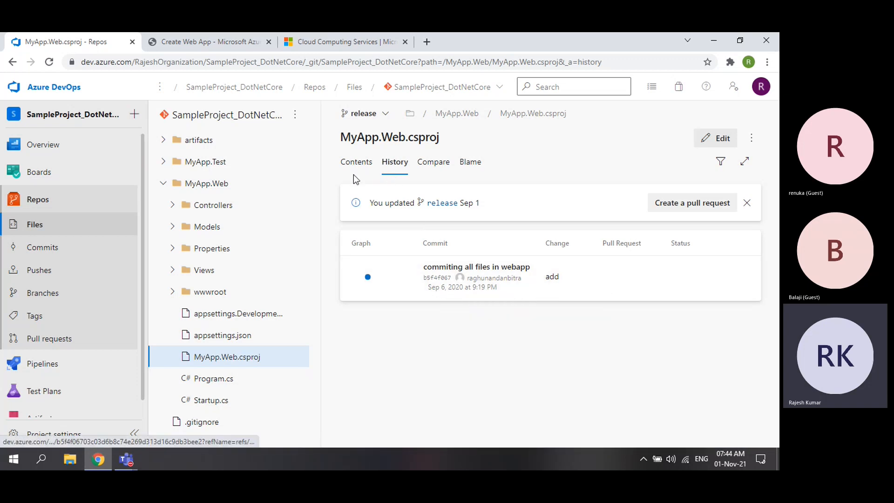
click(353, 161)
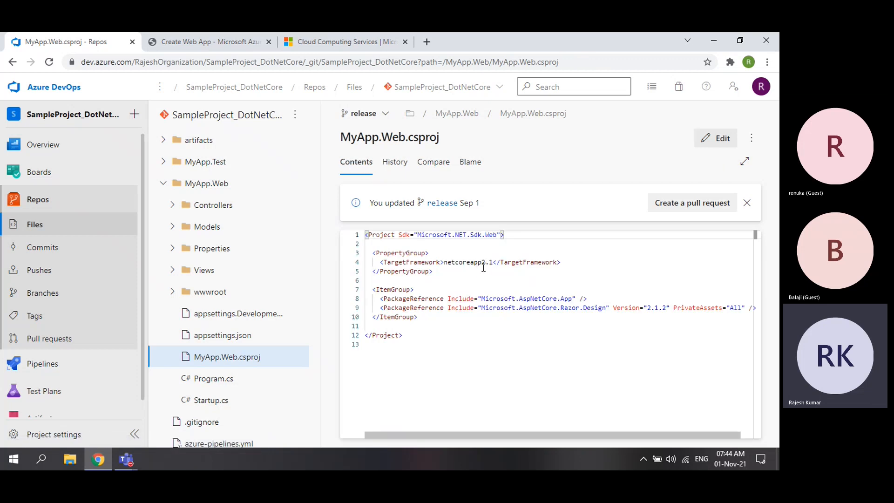
click(208, 41)
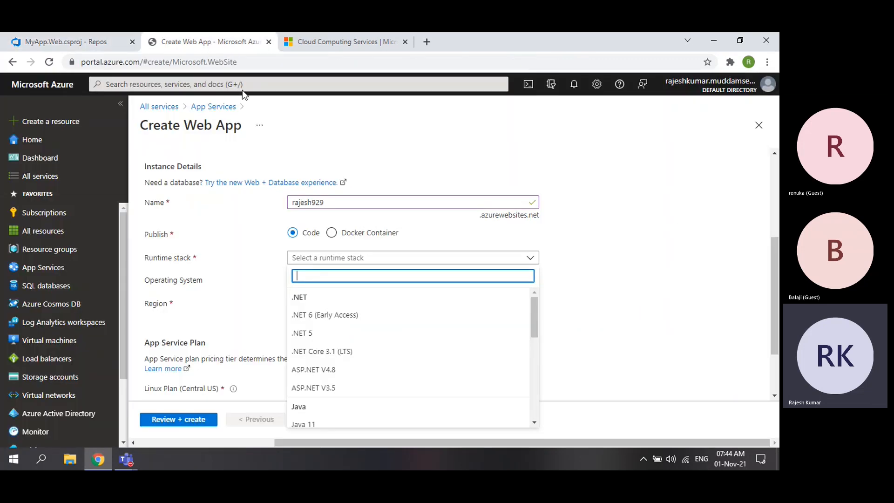
- Choose .NET Core 3.1 (LTS) as runtime stack and South Central US as the region
click(338, 357)
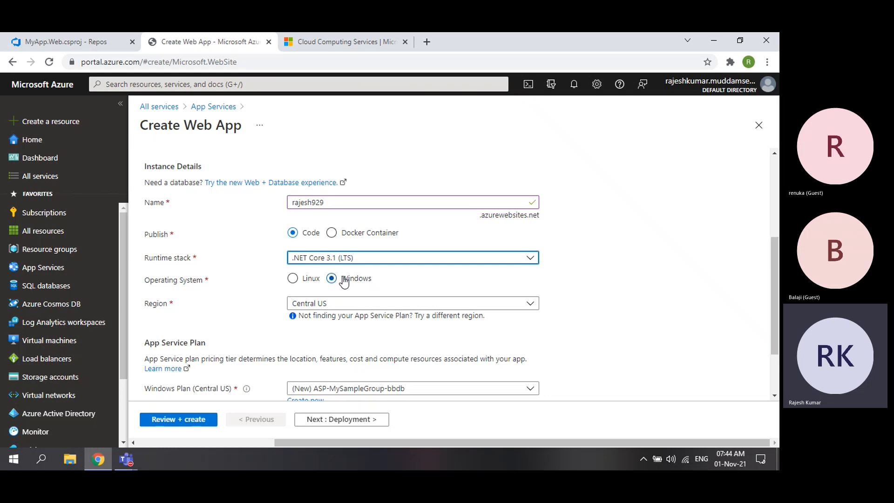
scroll(367, 278, down, 1)
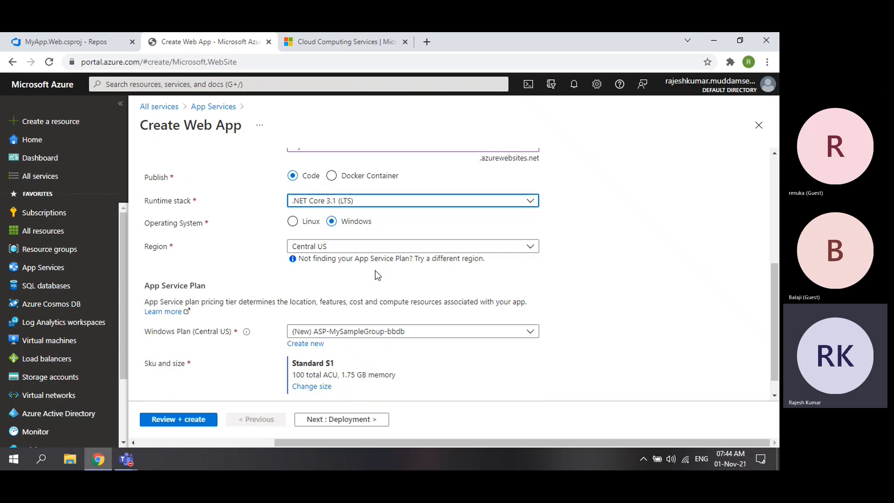
click(334, 250)
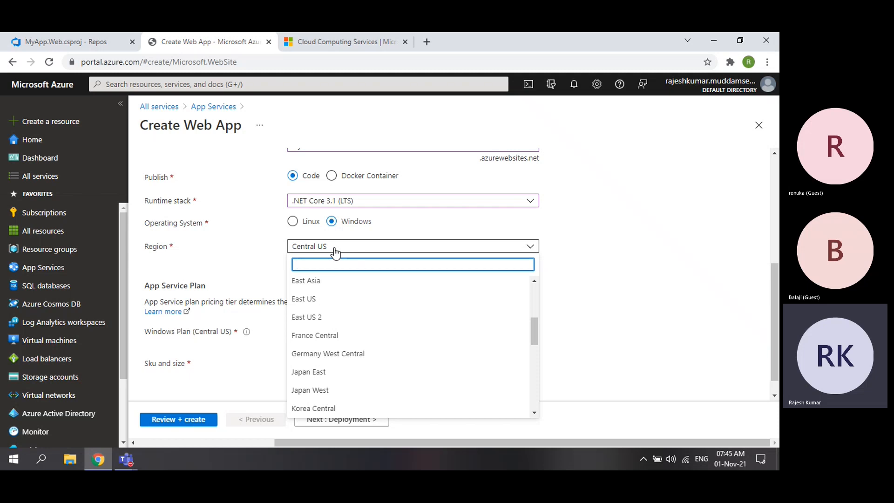
scroll(389, 329, down, 3)
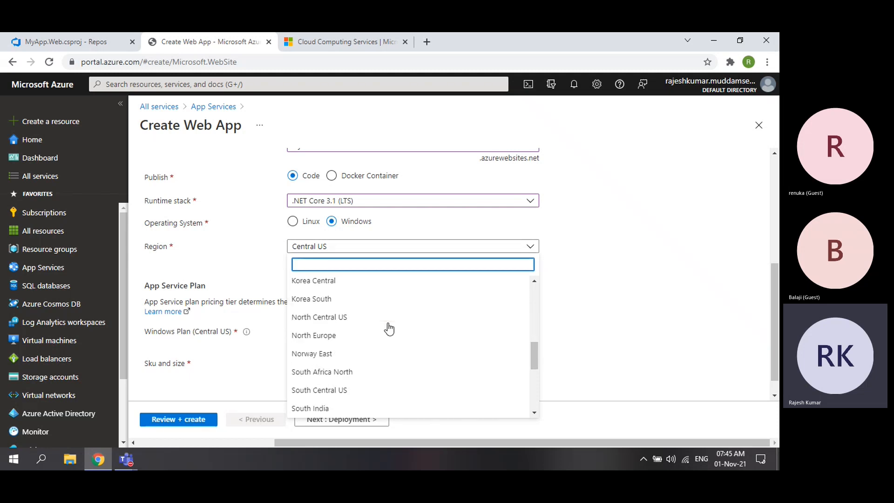
scroll(389, 329, down, 1)
click(351, 348)
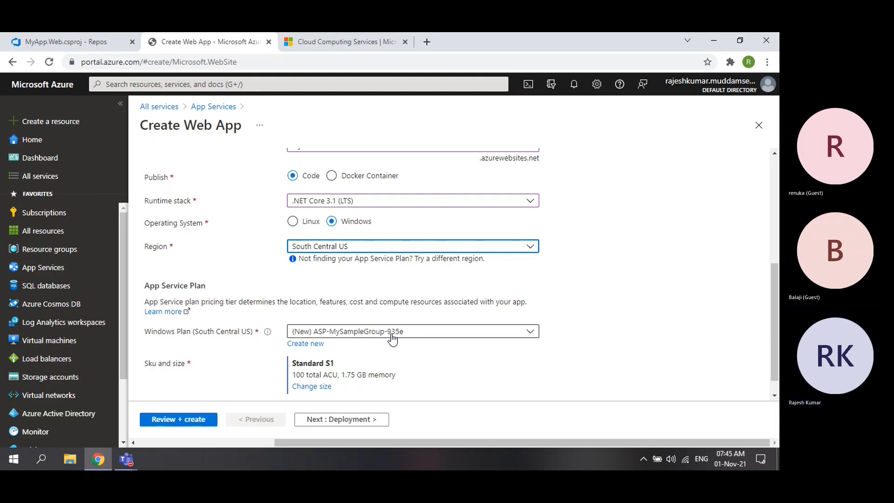
scroll(229, 328, down, 1)
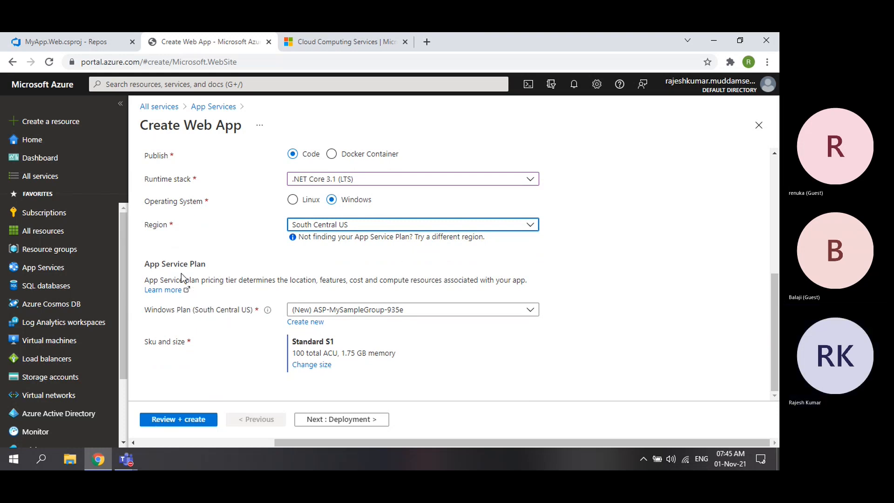
drag(155, 264, 190, 265)
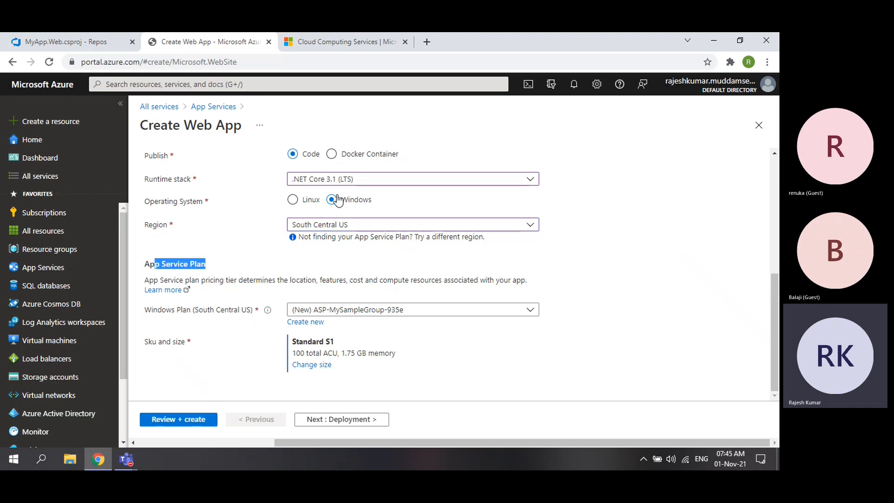
- Open the plan's pricing tiers, compare Production with Dev / Test, and select free F1
click(321, 365)
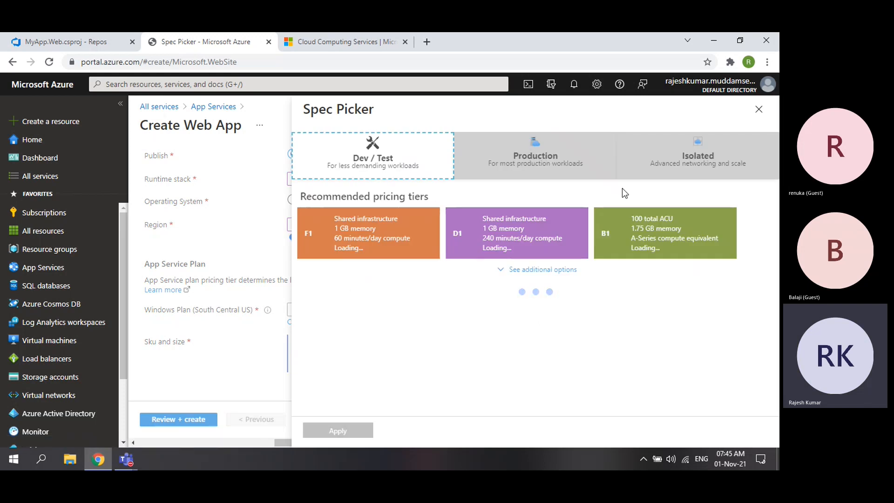
click(595, 163)
click(373, 154)
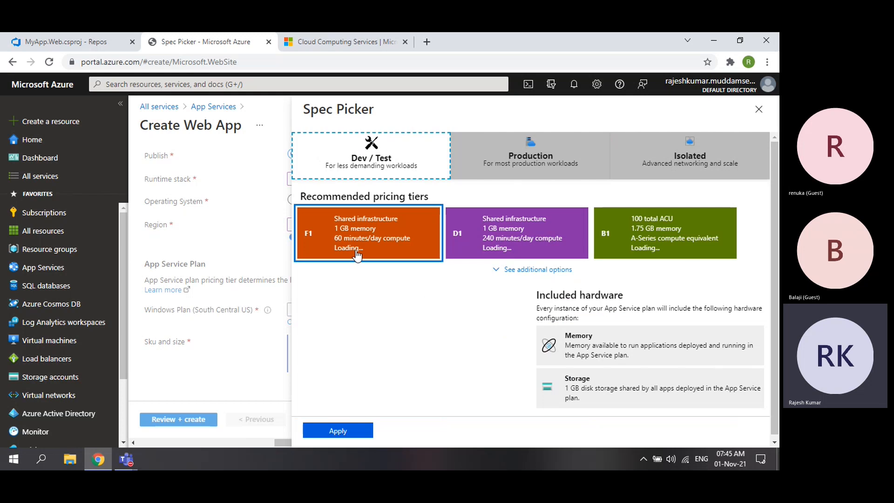
click(535, 170)
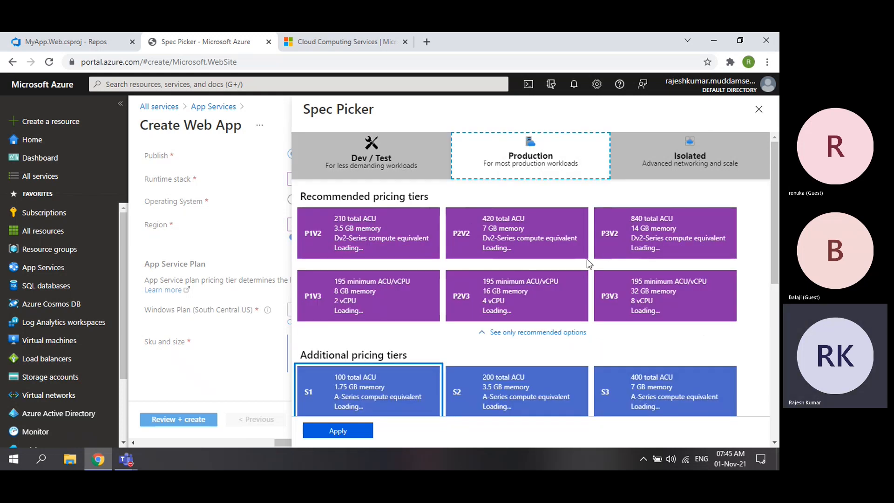
click(373, 156)
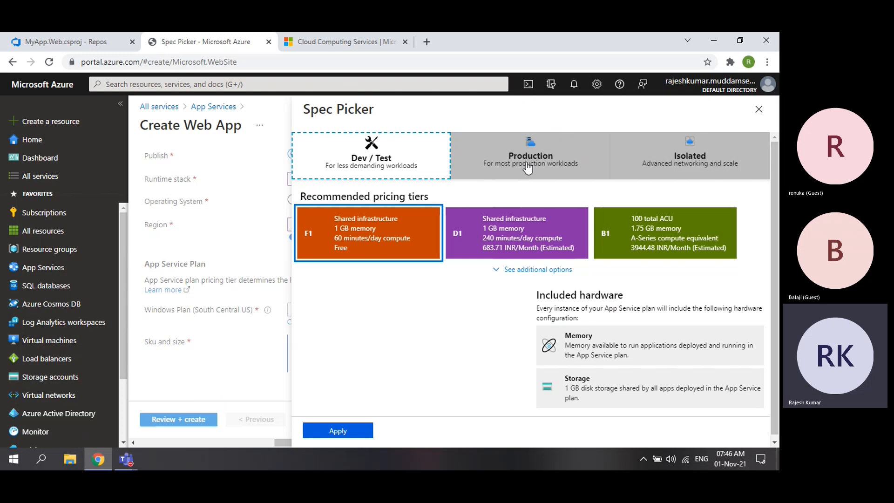
- Open a new tab with Chrome's Manage extensions page
click(425, 42)
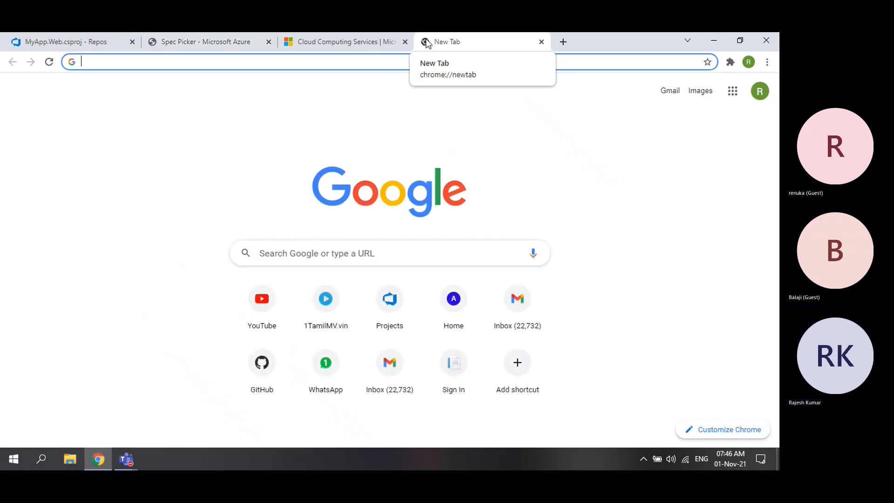
click(730, 62)
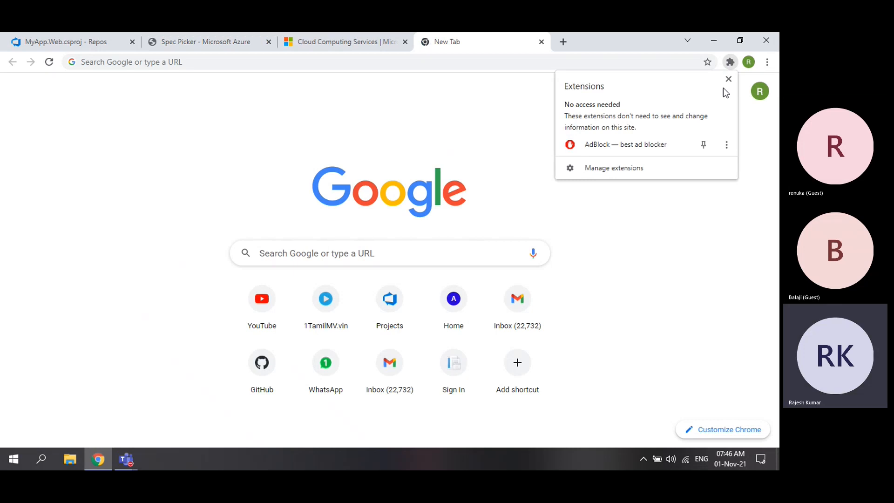
click(624, 168)
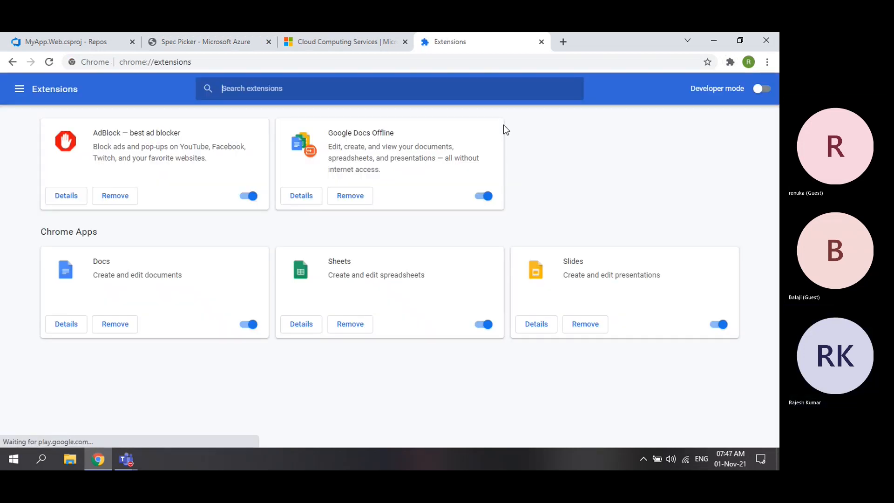
- Search installed extensions for 'flipkar', clear the search, and toggle the side menu
click(275, 92)
text(flipk)
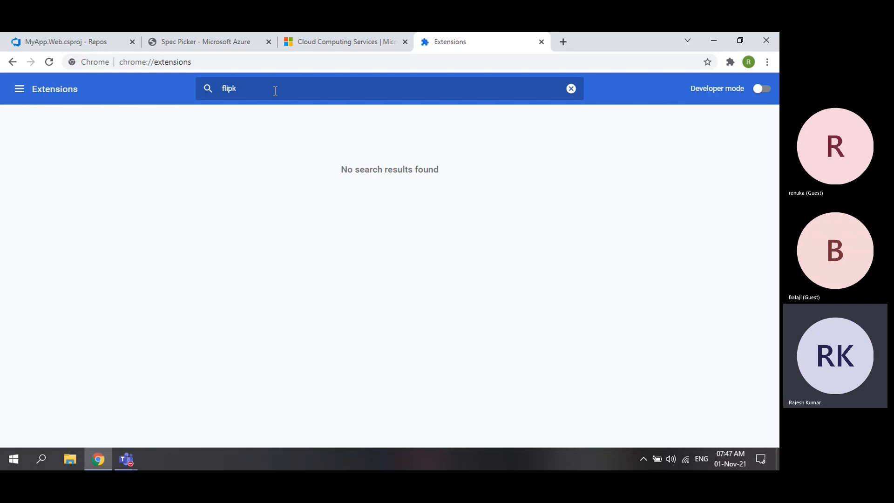
text(art)
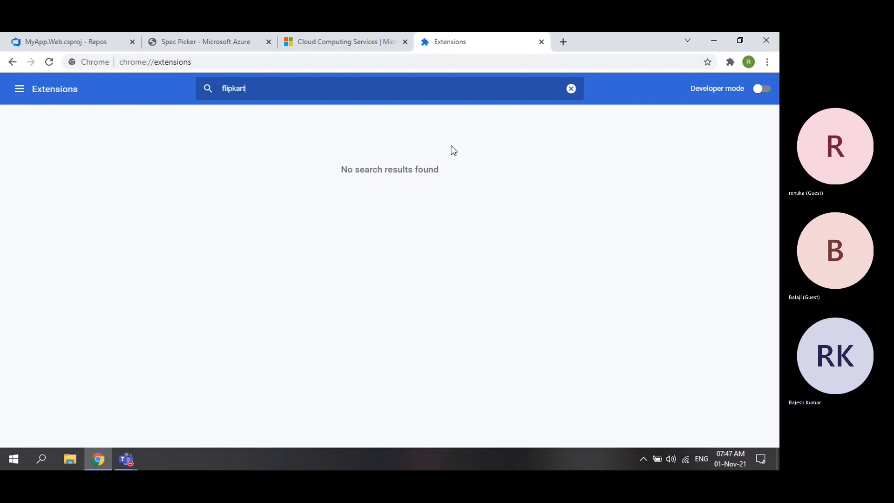
click(571, 88)
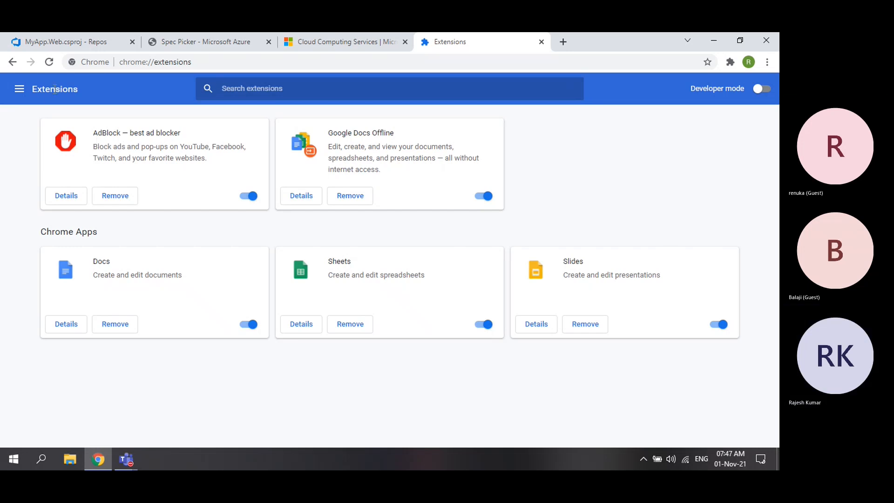
click(19, 89)
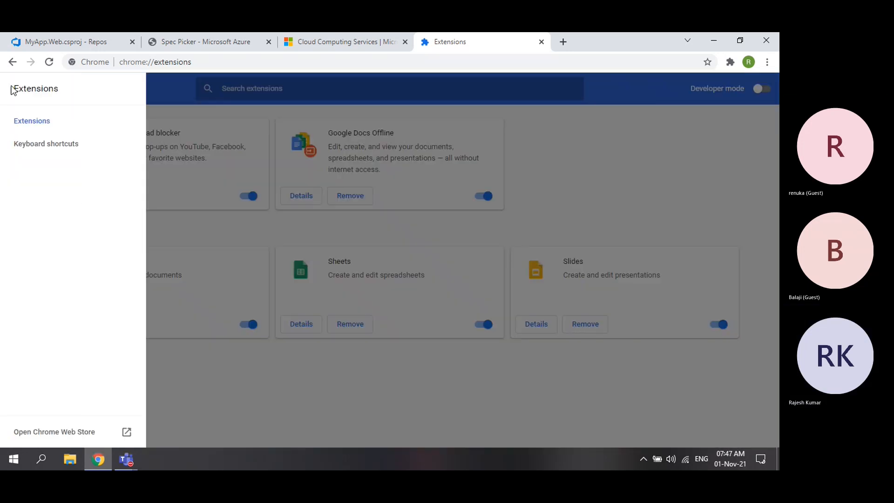
click(31, 123)
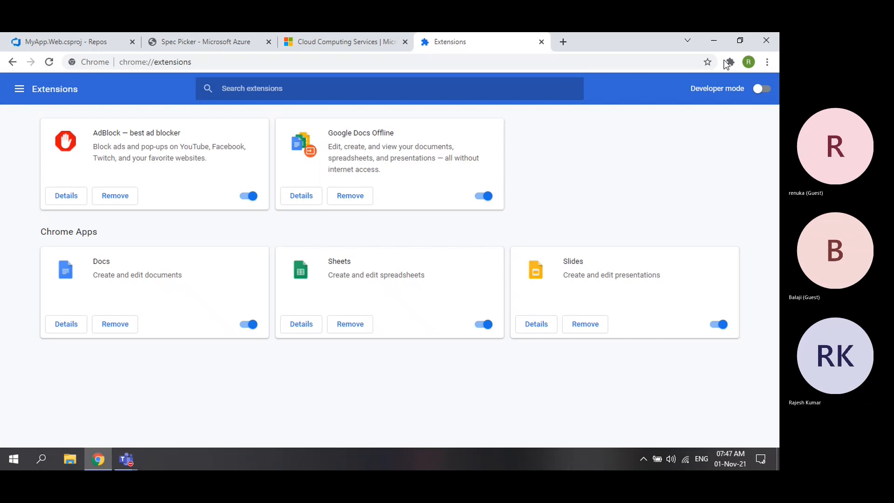
click(585, 55)
- Google 'chrome ex' and open the Chrome Web Store extensions page
text(chrome ex)
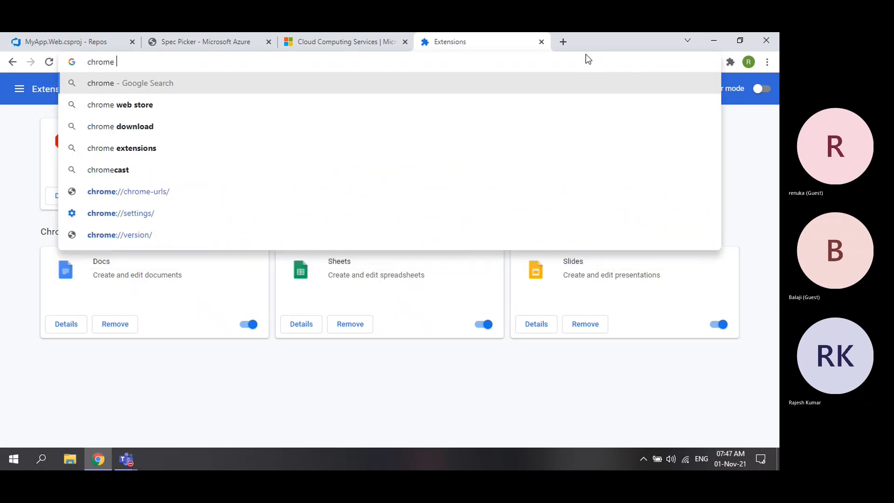
key(Return)
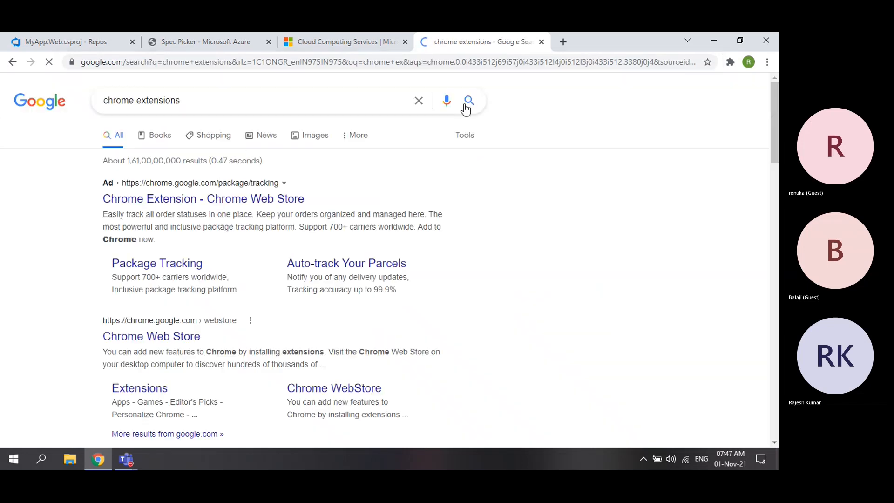
scroll(199, 237, down, 2)
click(144, 274)
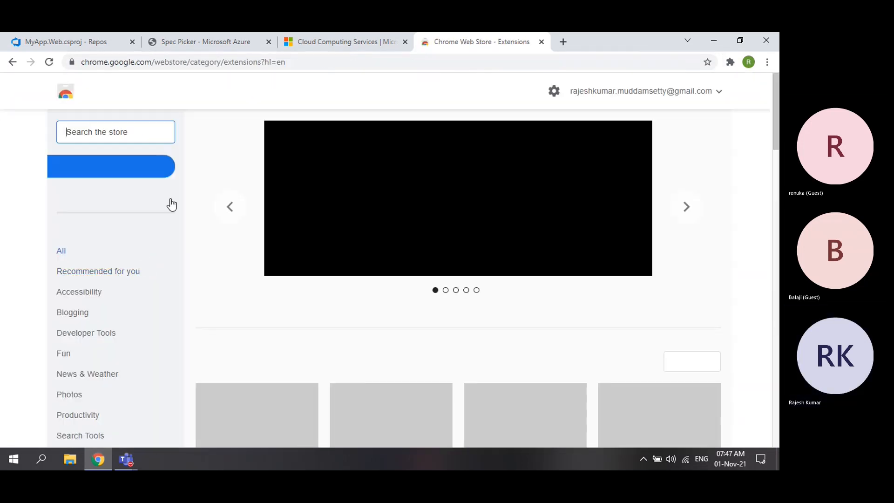
- Search the Chrome Web Store for 'flipkar' and browse the extension results
click(131, 137)
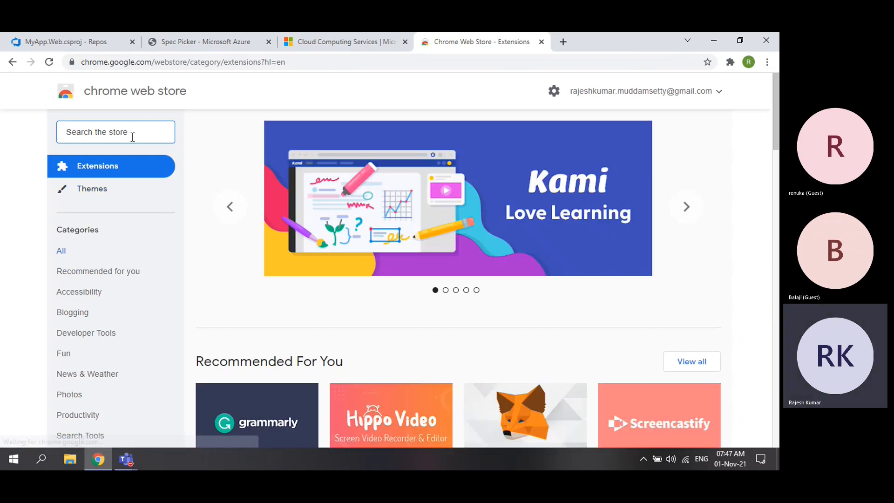
text(flipkar)
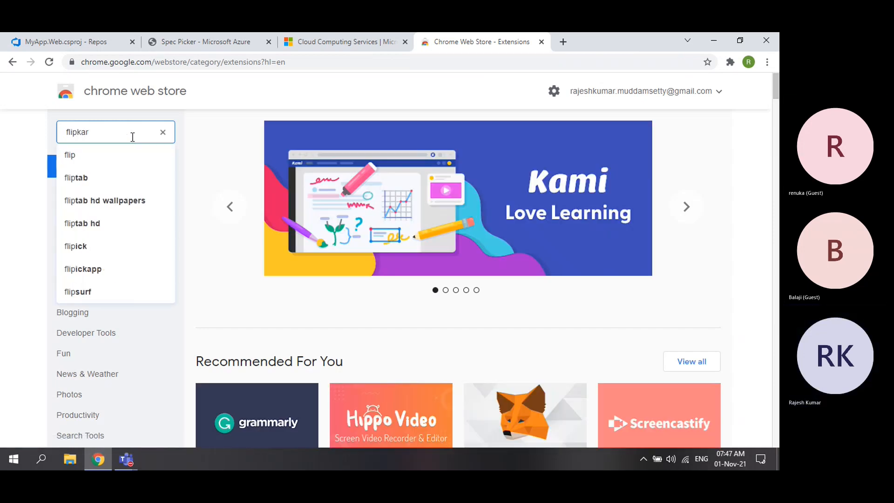
click(86, 158)
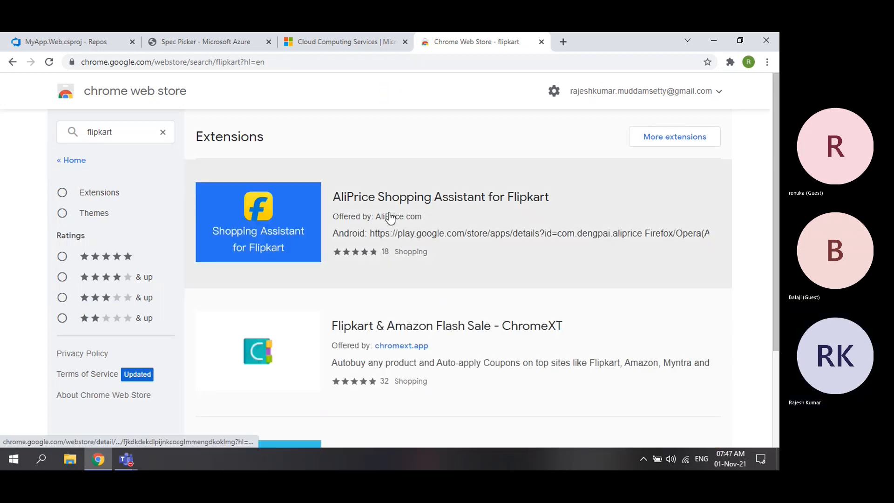
scroll(459, 213, down, 3)
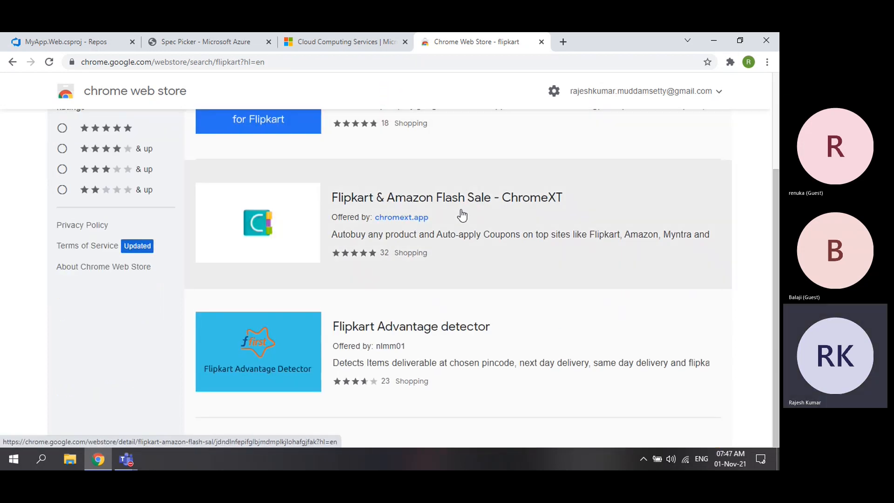
scroll(462, 215, up, 3)
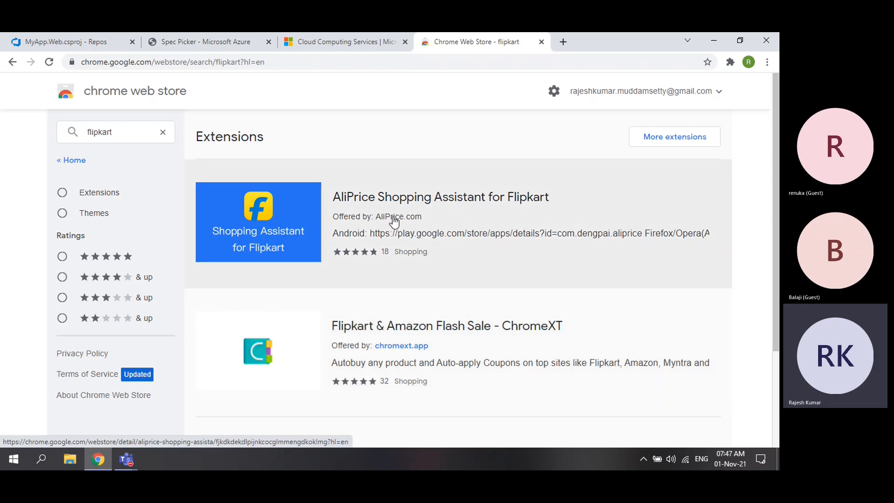
scroll(393, 219, down, 3)
scroll(392, 219, up, 3)
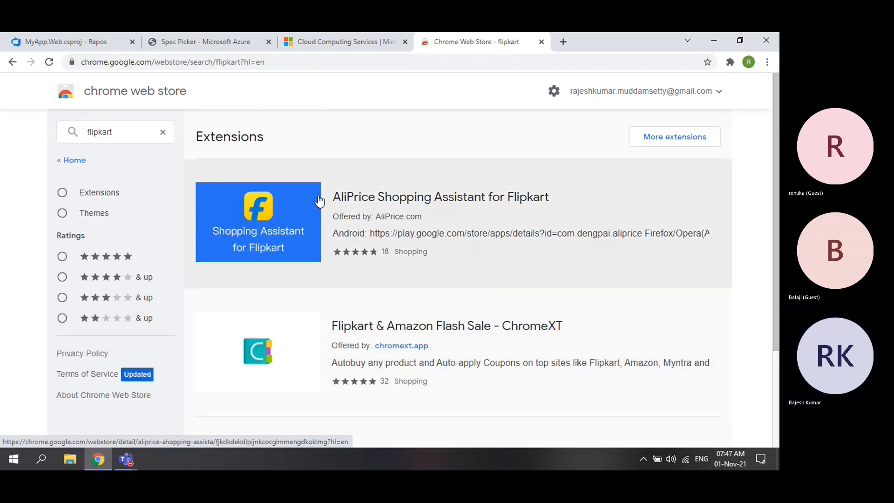
double_click(112, 131)
- Search the store for adblock ('abdbl') and open the AdBlock — best ad blocker page
text(ab)
text(dbloc)
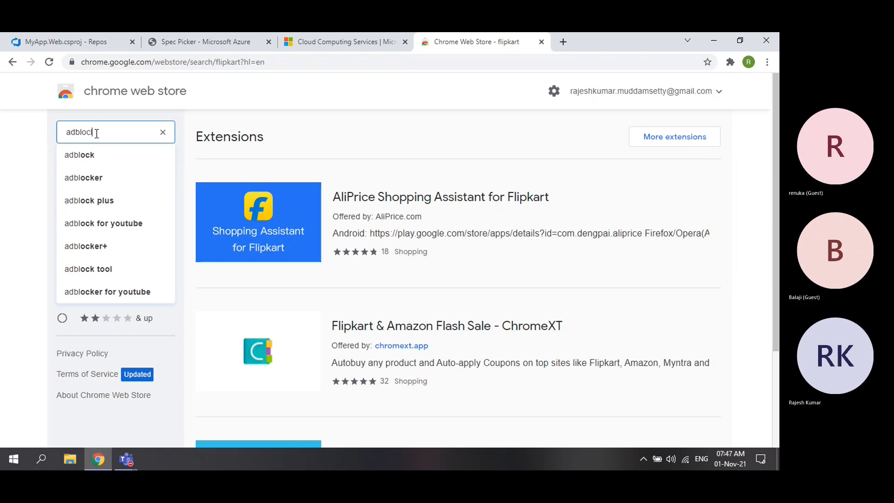
key(Return)
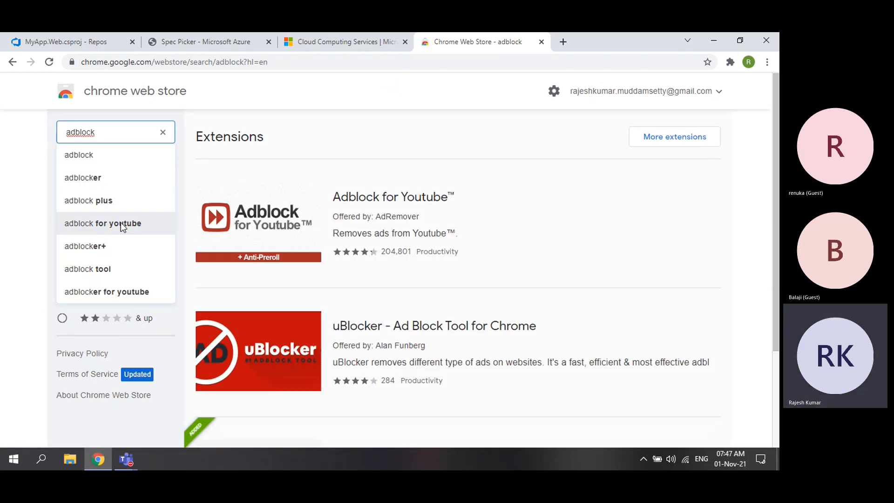
scroll(540, 250, down, 3)
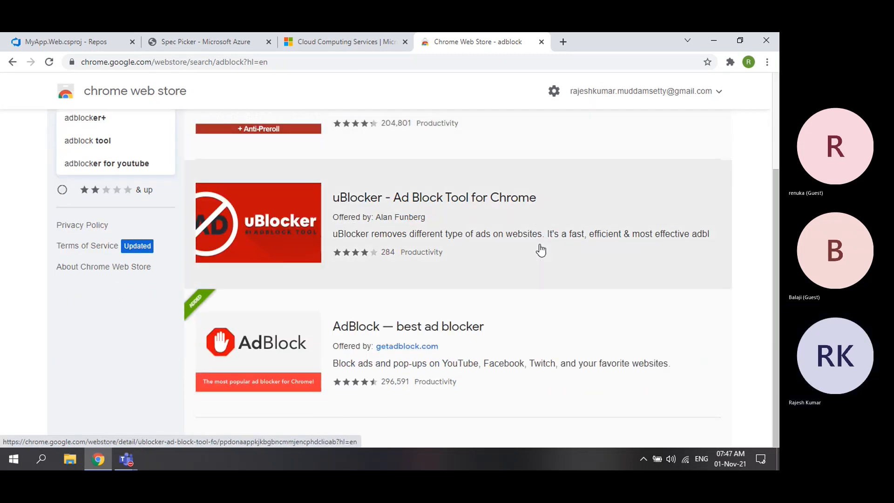
click(470, 328)
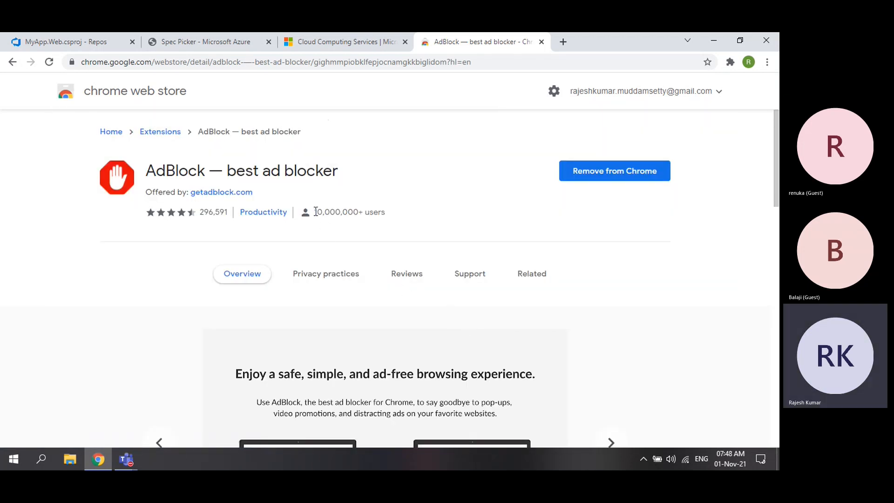
- Highlight AdBlock's 10,000,000+ user count, then go back to the Azure Spec Picker tab
drag(314, 213, 367, 215)
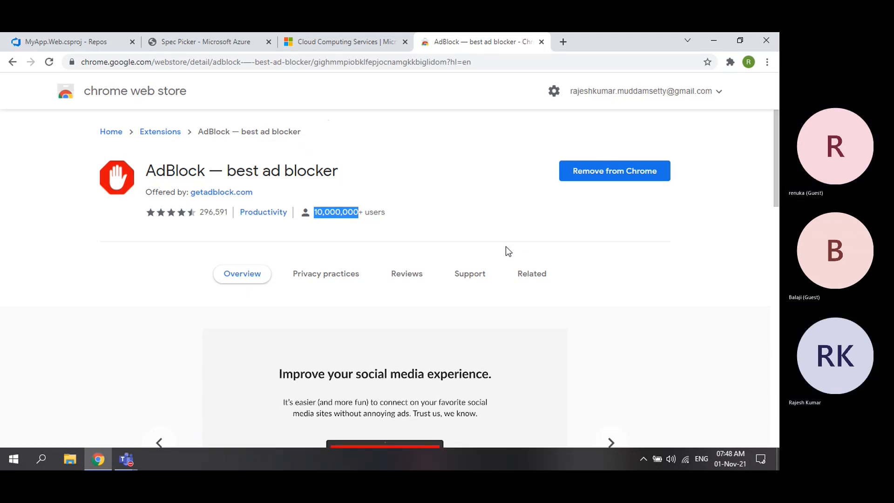
click(730, 62)
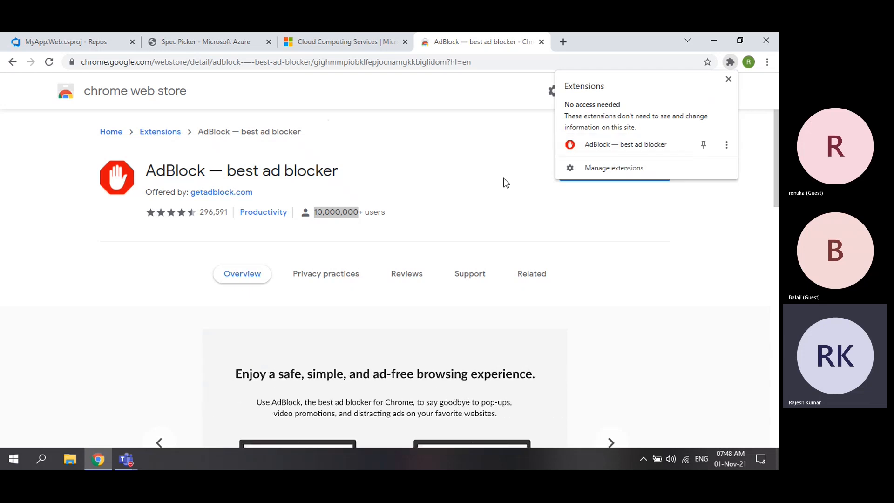
click(461, 203)
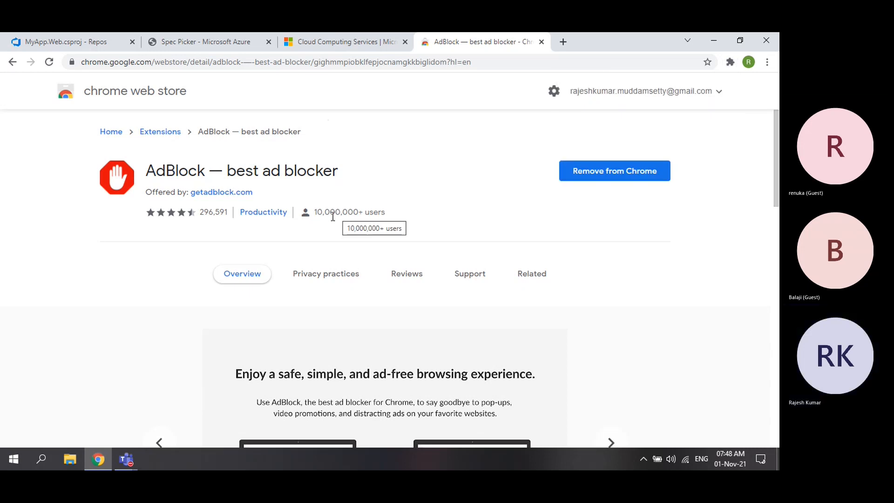
drag(316, 212, 359, 212)
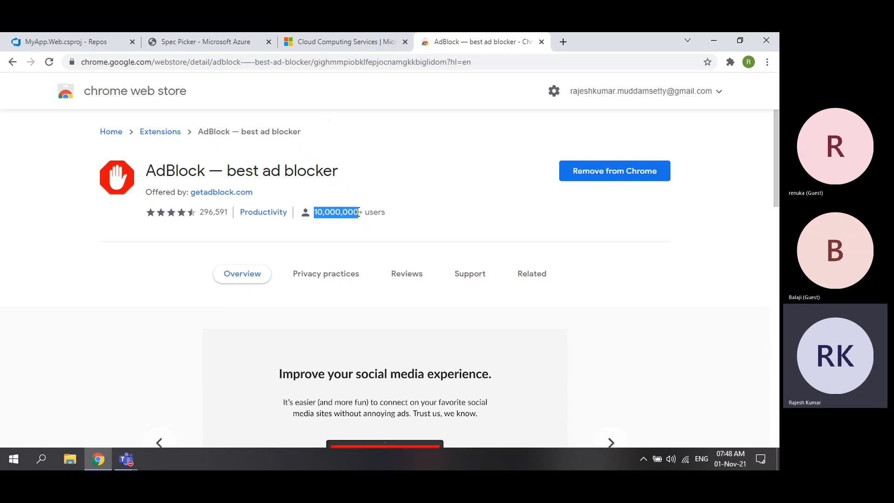
click(333, 228)
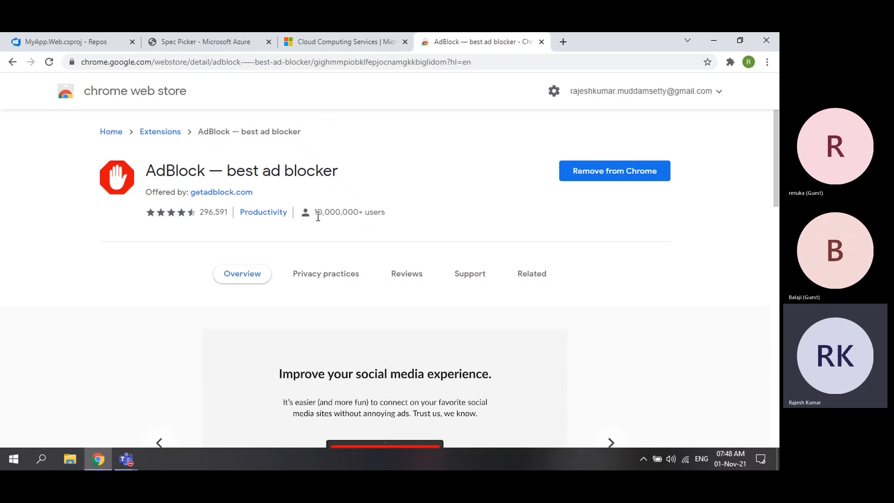
drag(315, 215, 361, 212)
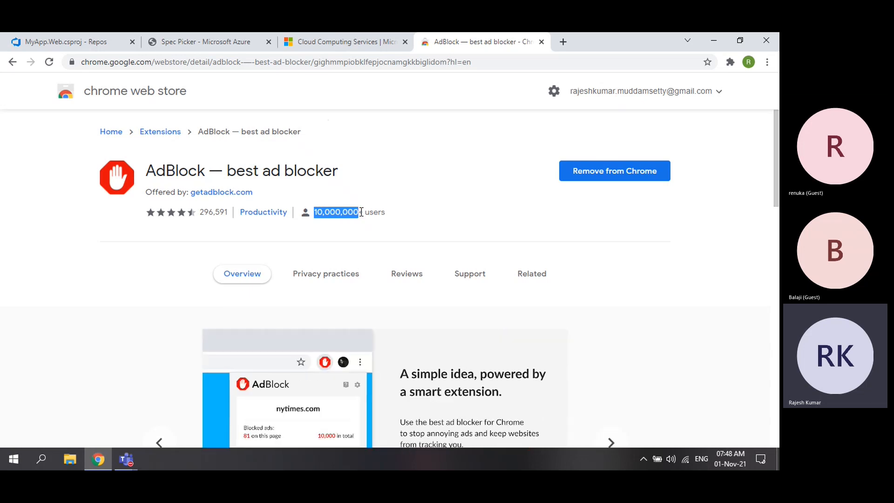
click(334, 232)
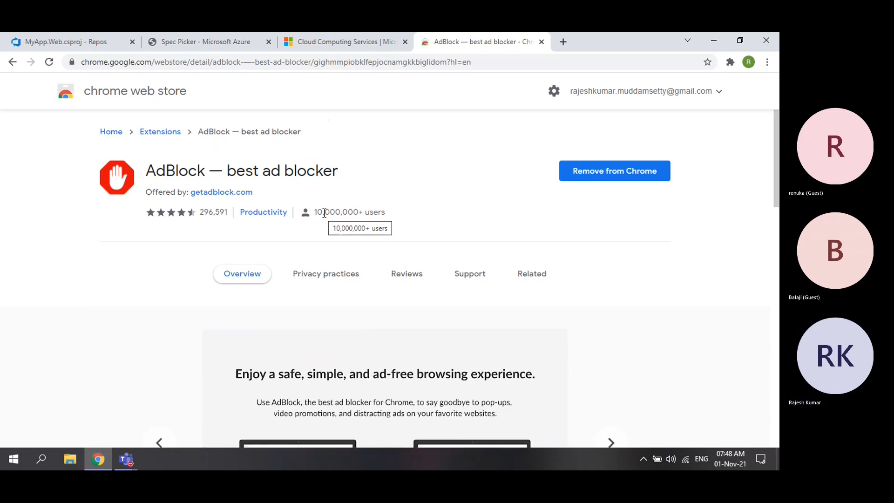
drag(314, 213, 358, 209)
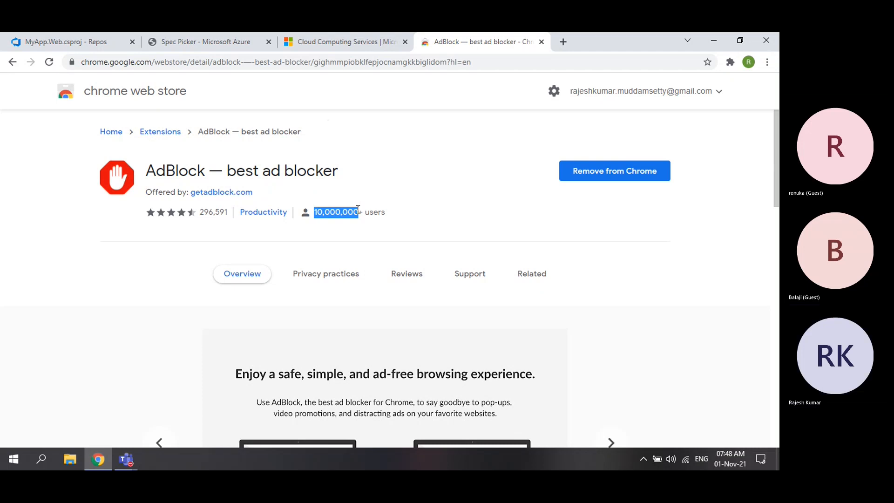
click(219, 48)
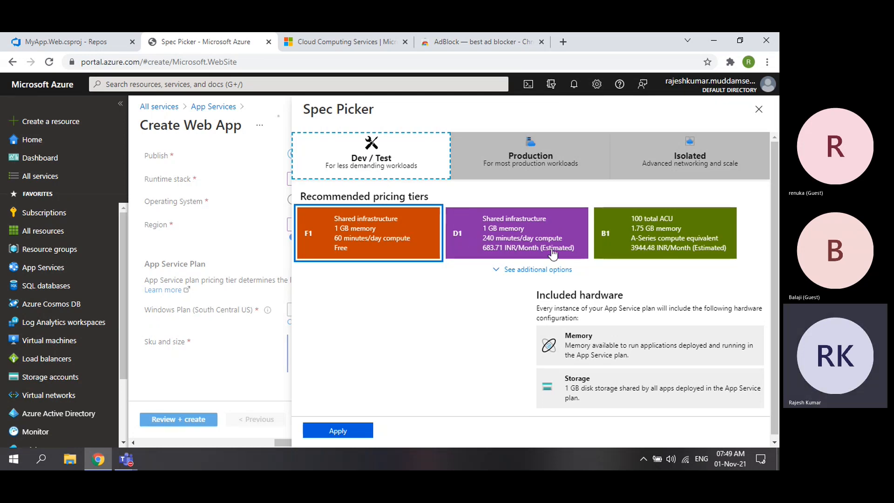
- Glance at Production tiers, then reveal additional Dev / Test tiers B2 and B3
click(537, 155)
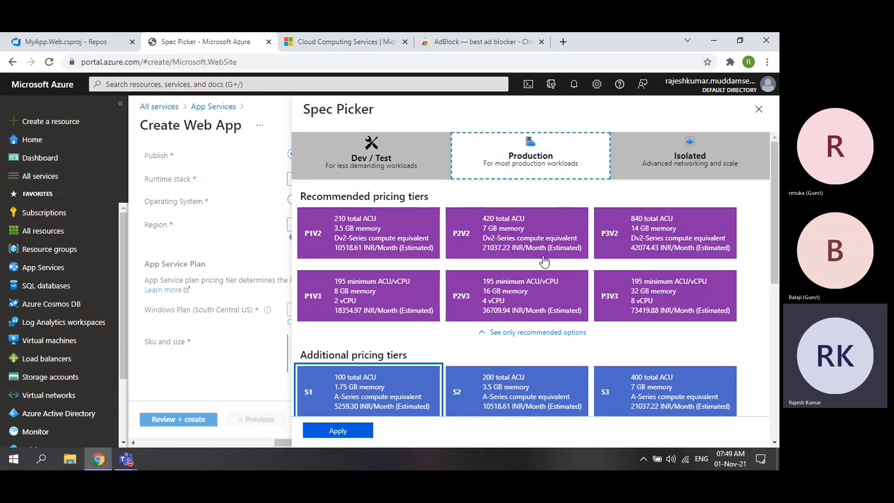
scroll(593, 285, down, 4)
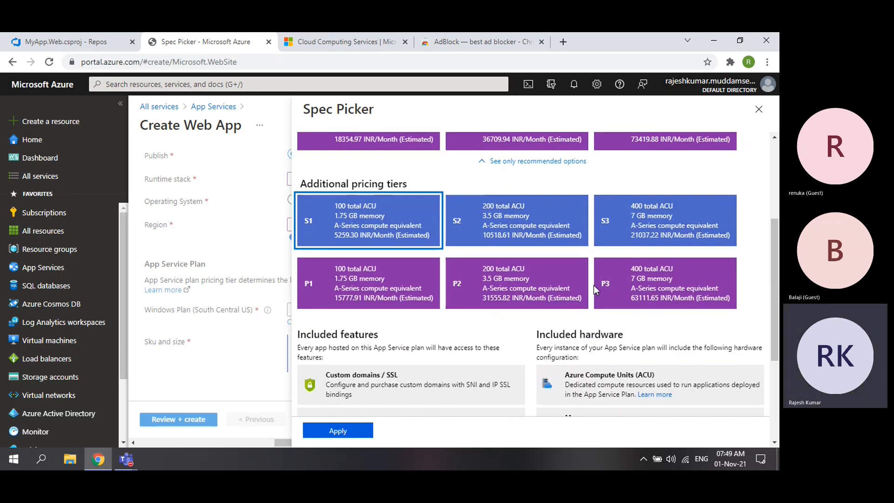
scroll(396, 242, up, 5)
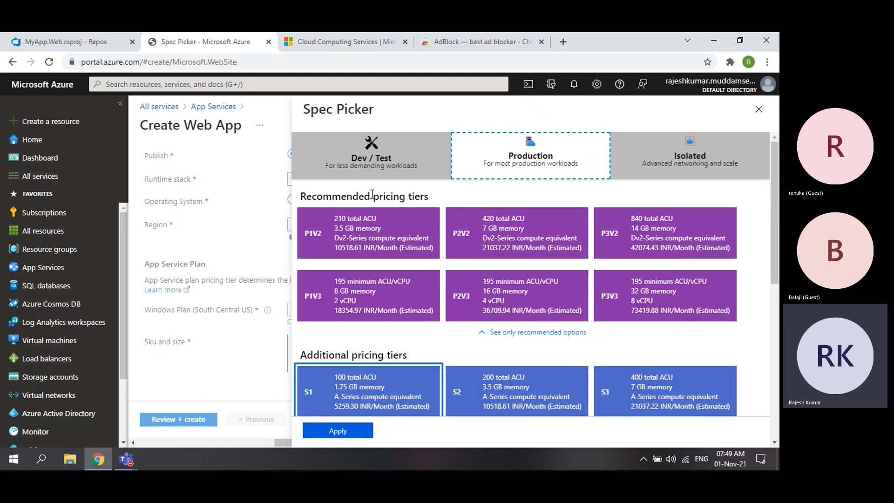
click(378, 161)
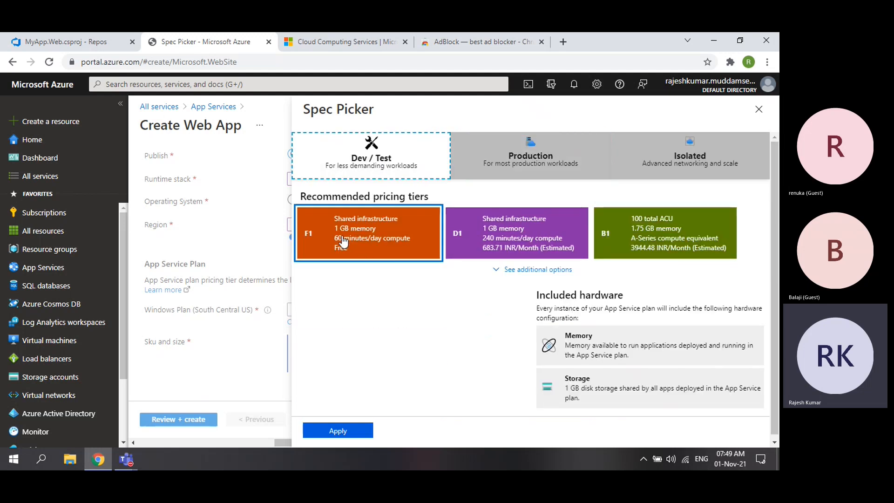
click(510, 272)
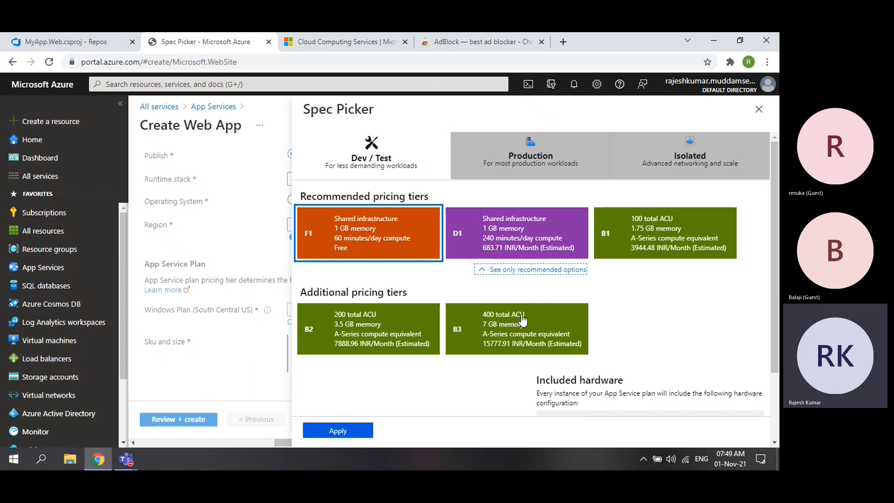
- Browse Production tiers: recommended P1V2–P3V3 and additional S1–S3 and P1–P3
click(532, 168)
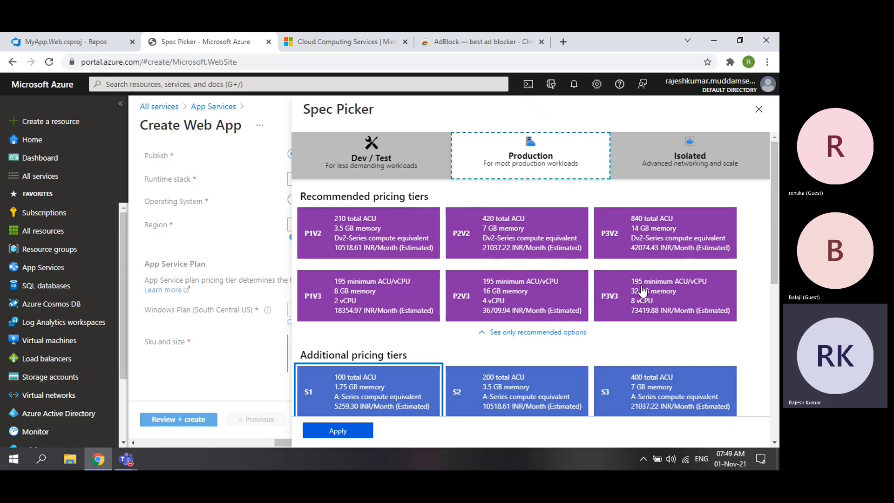
scroll(605, 307, down, 3)
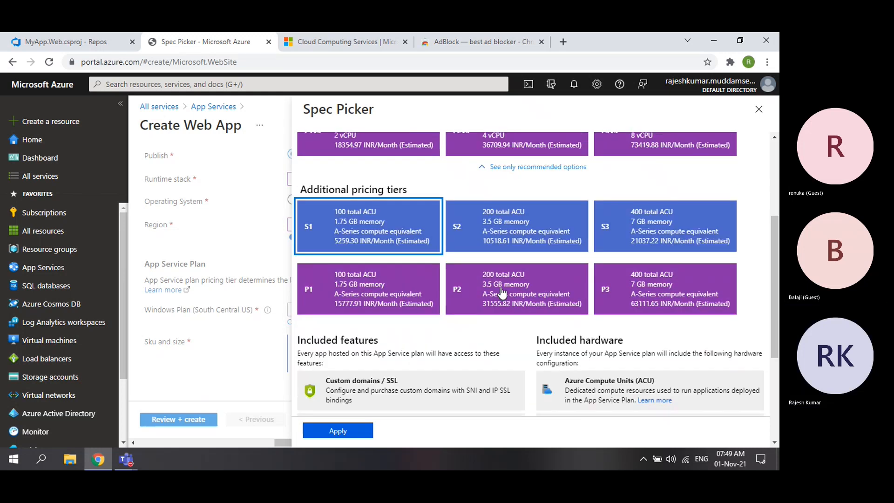
scroll(502, 292, down, 1)
scroll(617, 292, up, 3)
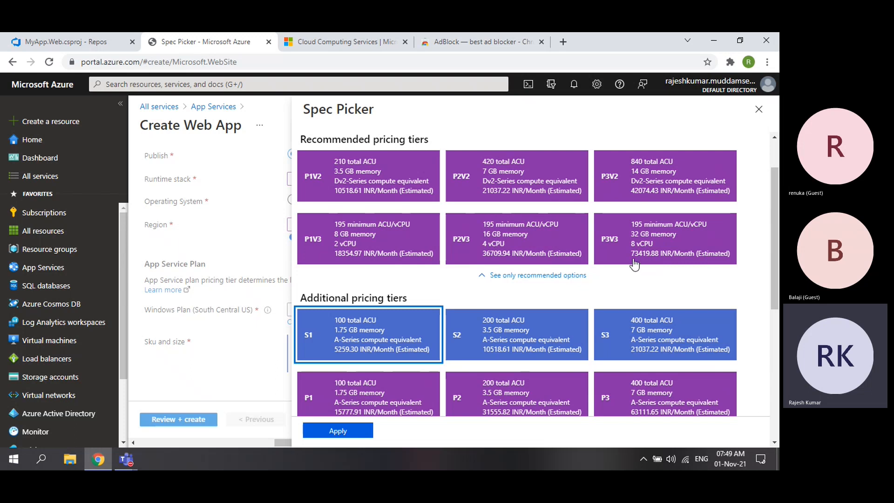
scroll(632, 265, down, 1)
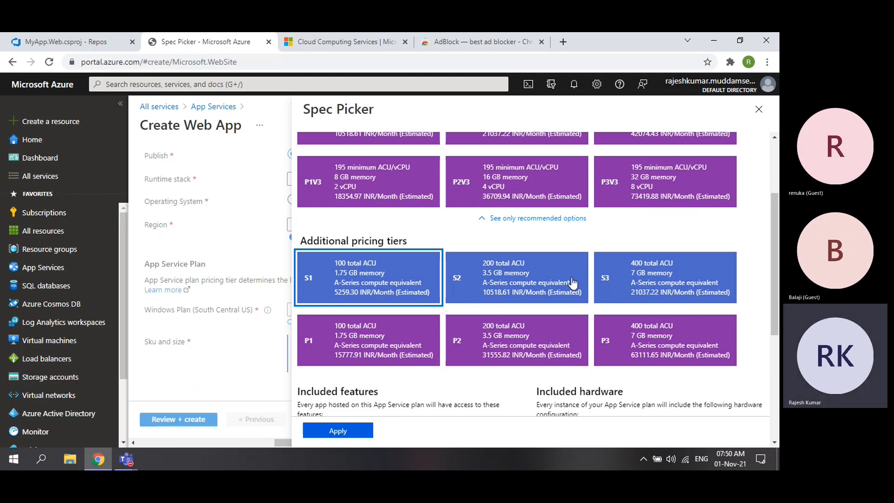
- Return to Dev / Test tiers and apply Free F1 as the plan's Sku and size
scroll(565, 286, up, 3)
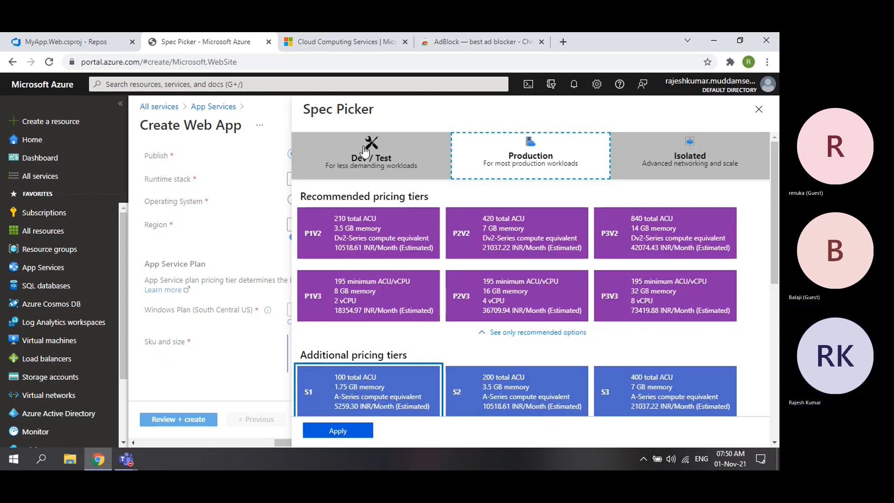
click(377, 155)
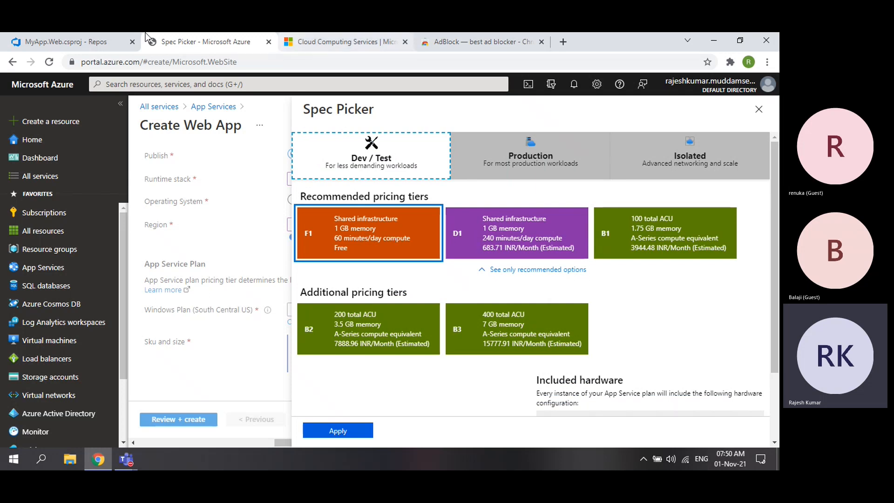
click(65, 41)
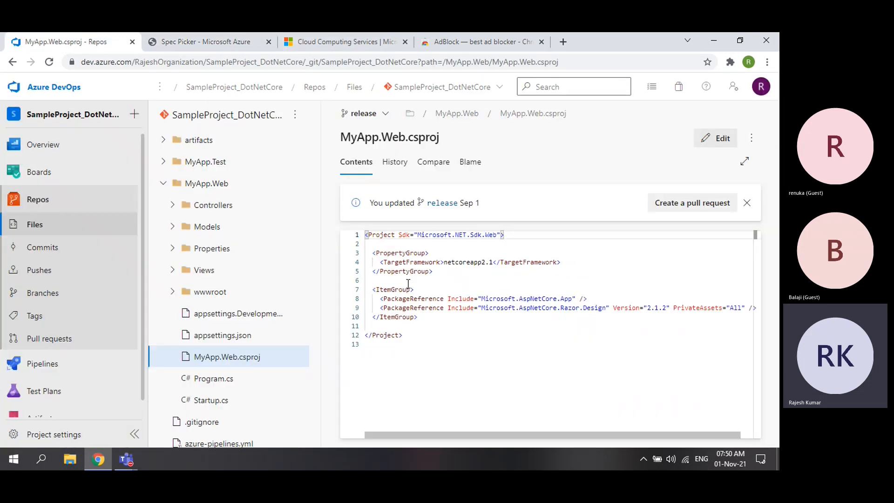
click(186, 42)
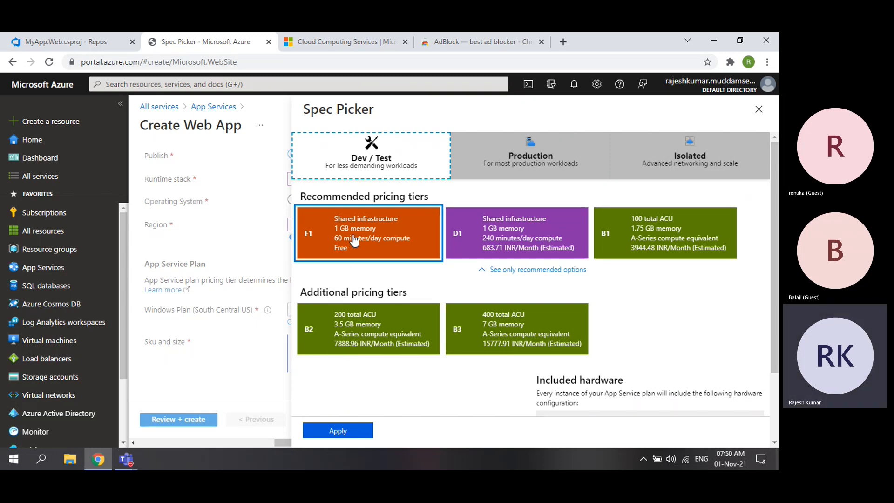
click(344, 429)
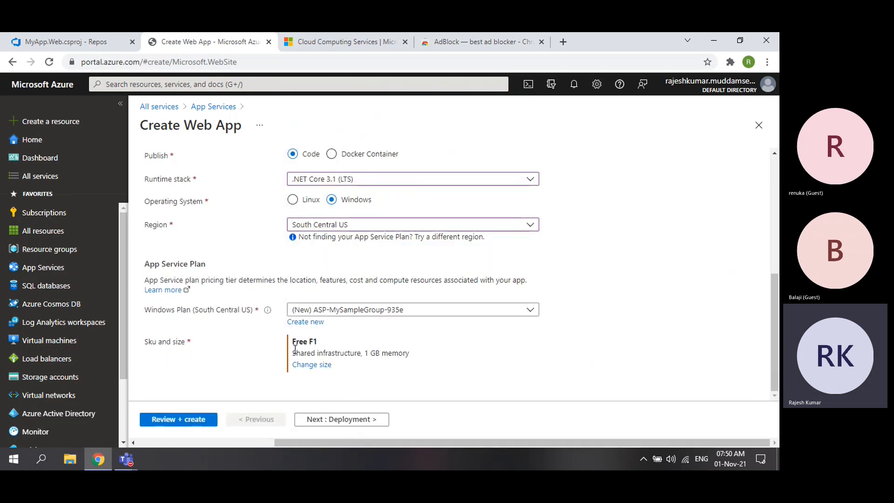
- Keep the Free F1 size and continue past Deployment with continuous deployment left disabled
drag(293, 341, 317, 340)
click(355, 422)
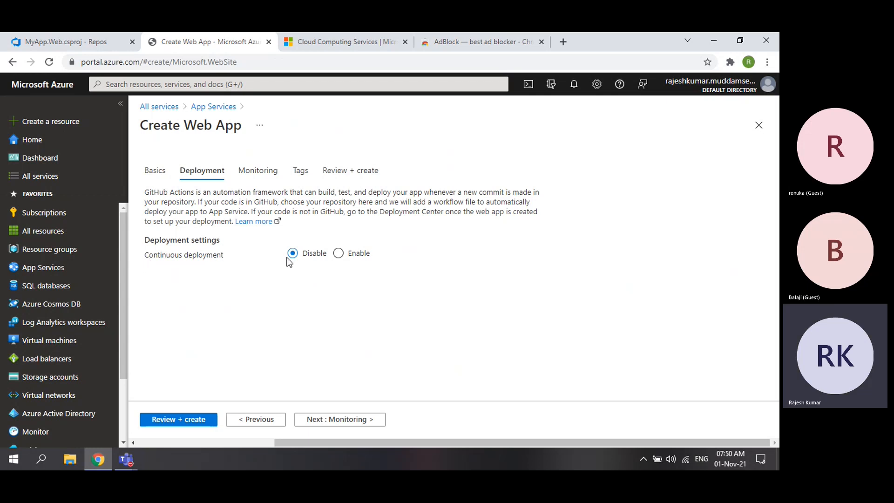
click(343, 420)
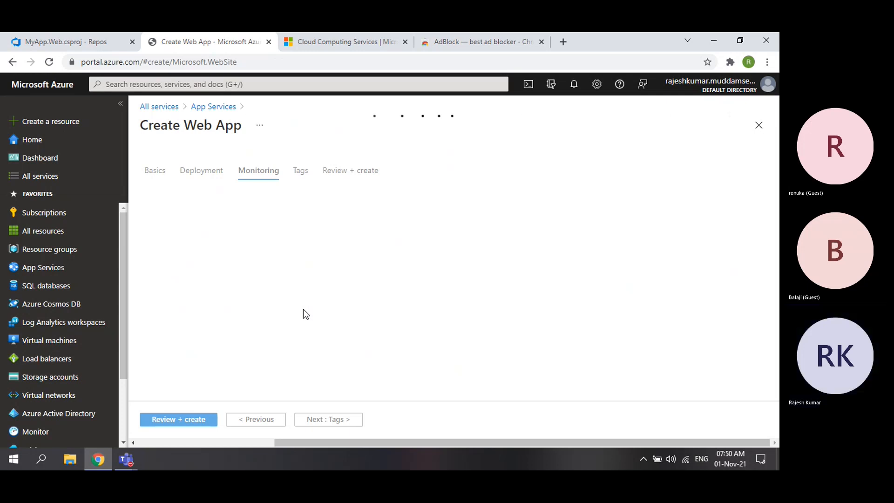
- Set Enable Application Insights to No on the Monitoring step and continue to Tags
click(527, 47)
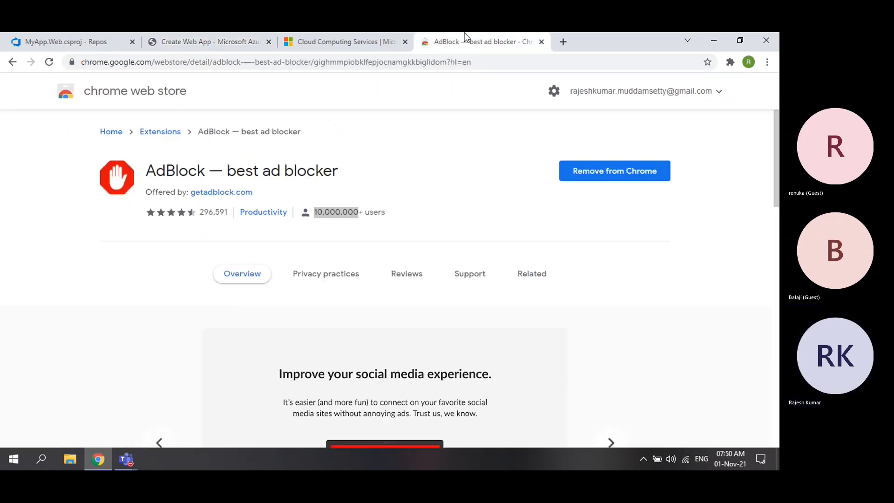
click(79, 43)
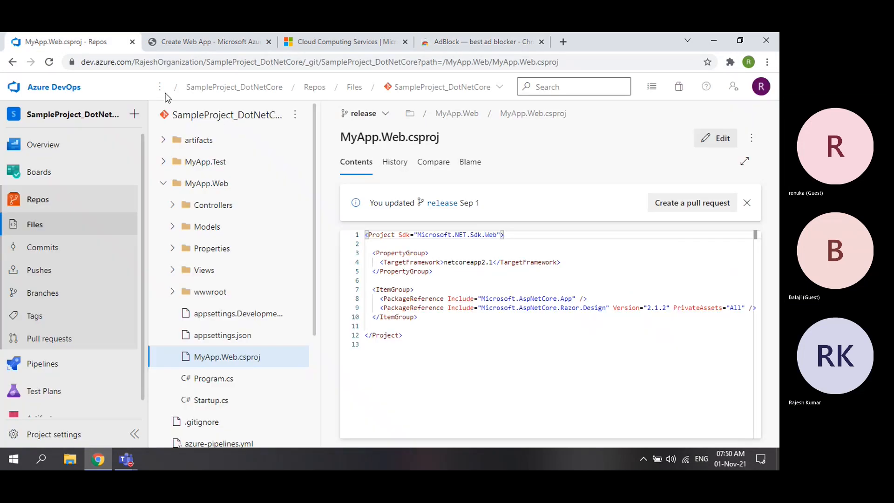
click(171, 42)
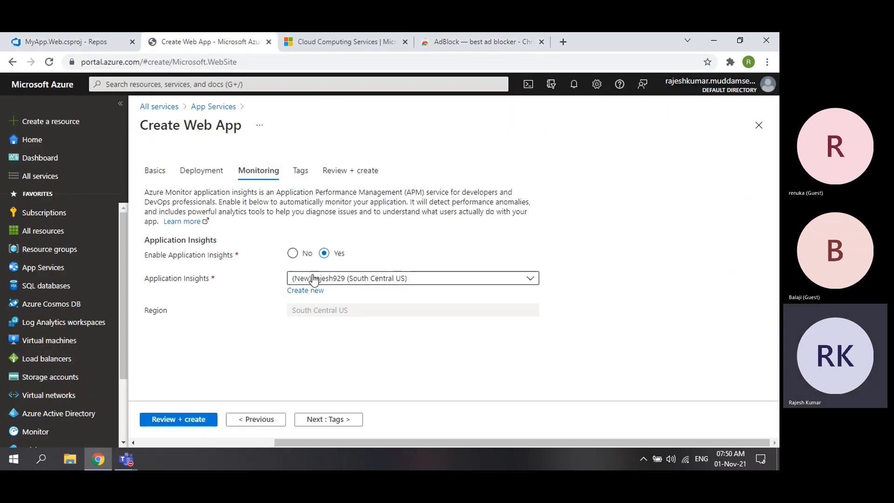
click(297, 257)
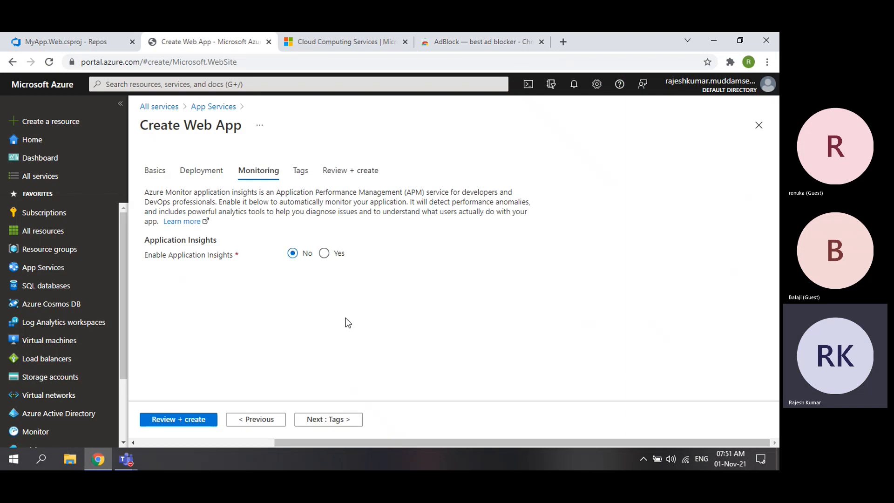
click(324, 255)
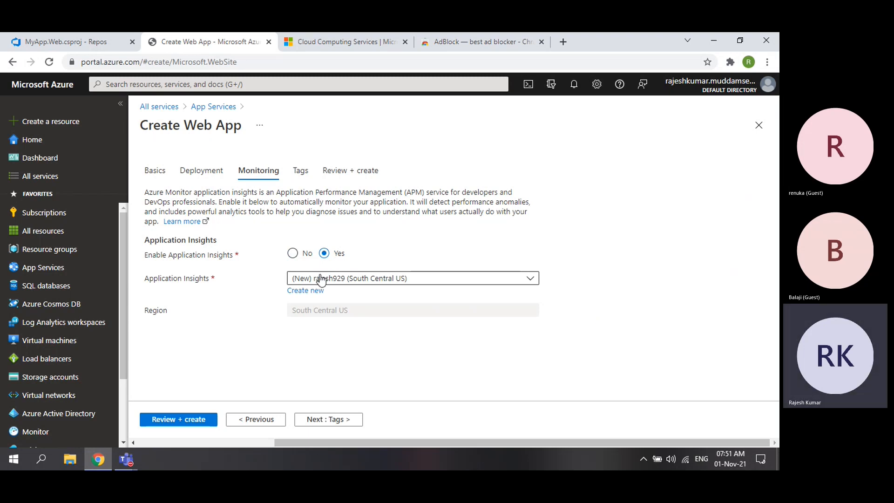
click(292, 254)
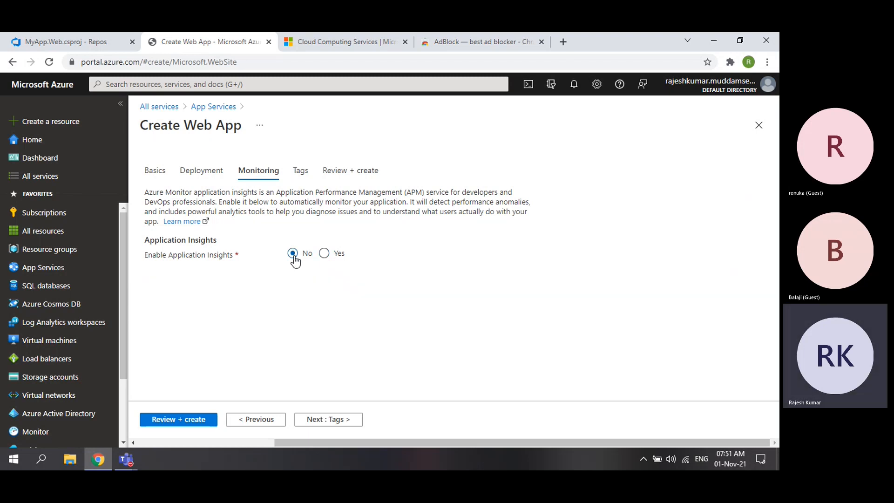
click(328, 420)
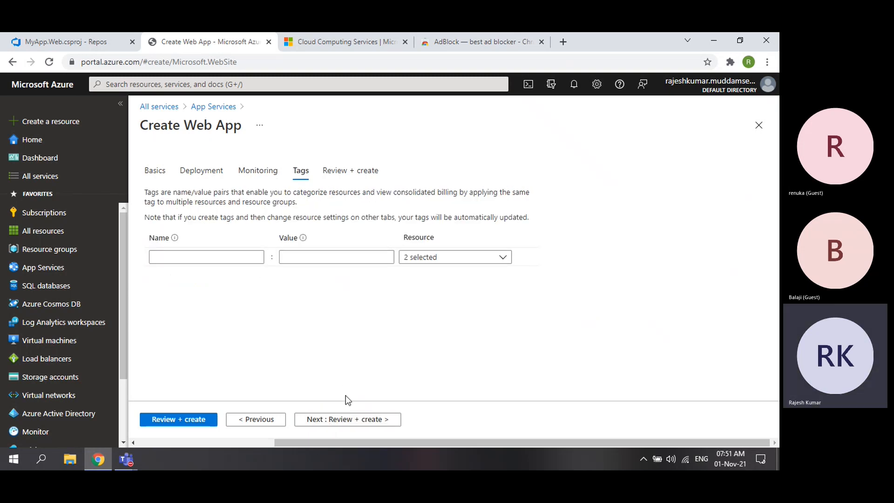
- Review the Free-tier .NET Core 3.1 Windows web app summary for MySampleGroup and create it
click(360, 425)
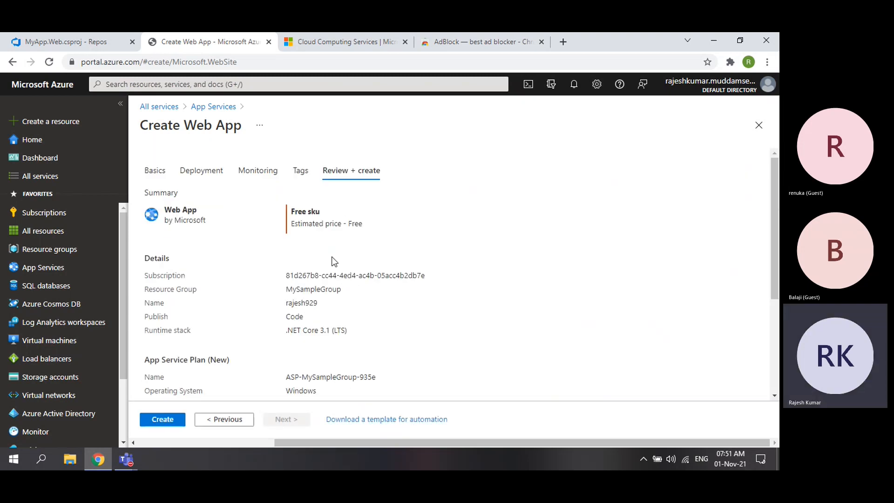
scroll(332, 256, down, 4)
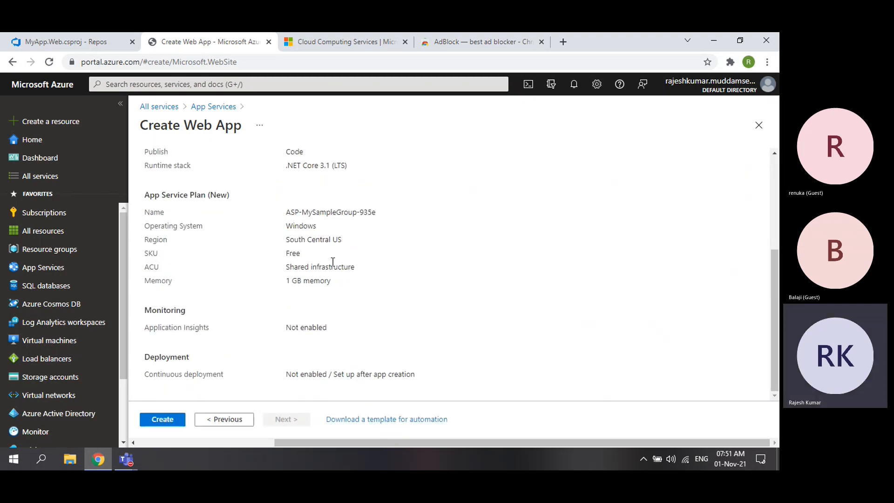
click(170, 416)
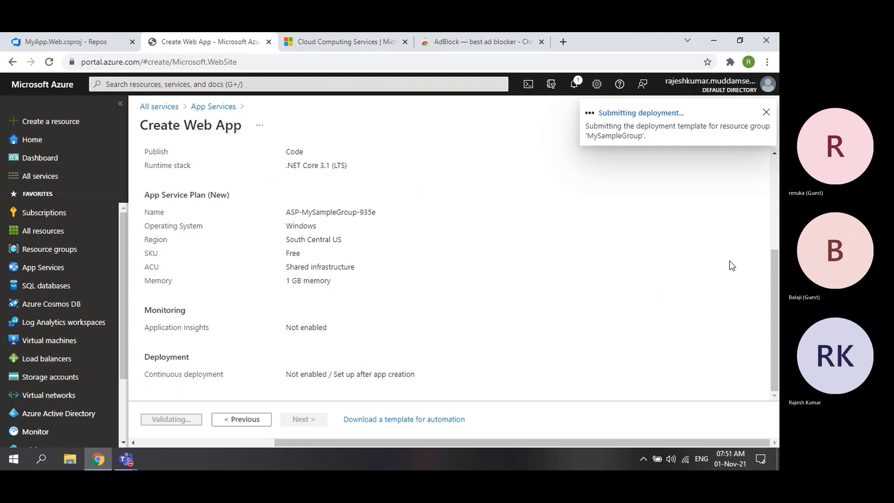
- Follow the web app deployment's progress details until it reports Deployment succeeded
click(668, 115)
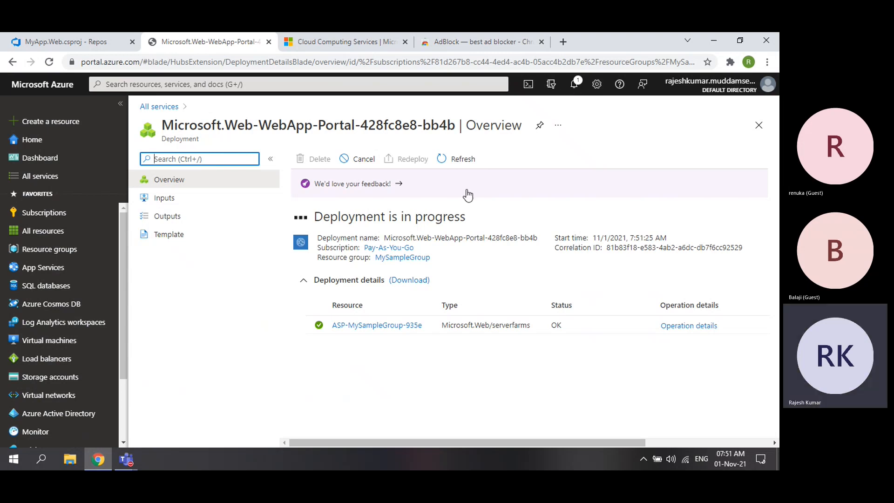
click(90, 47)
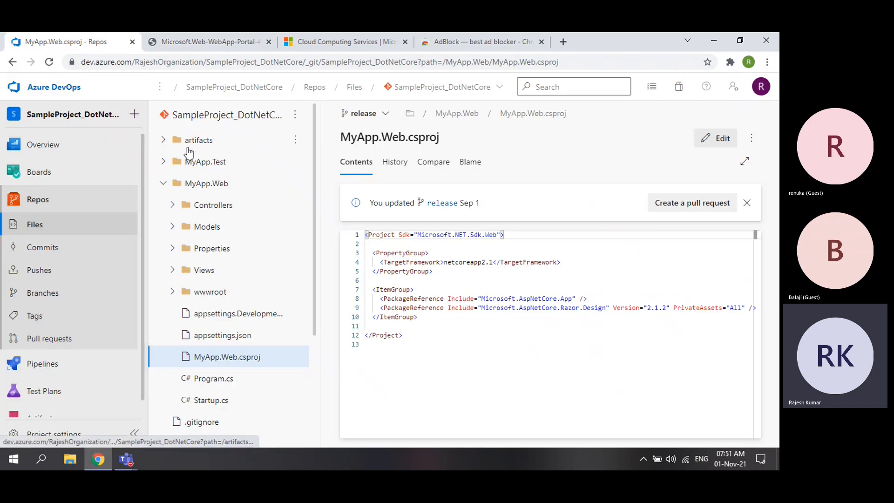
click(172, 48)
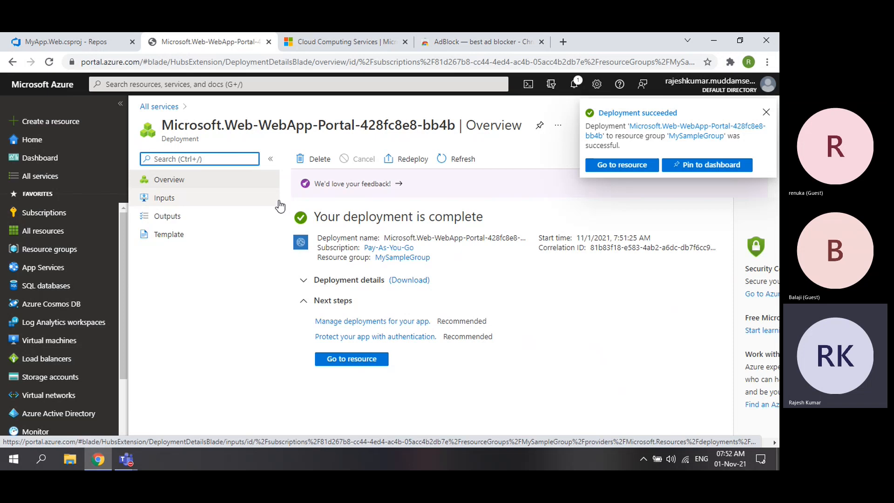
click(233, 276)
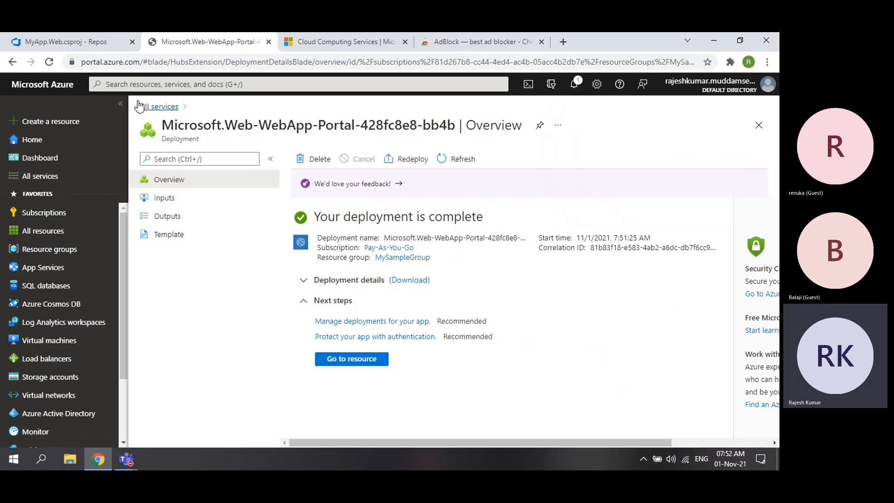
click(85, 42)
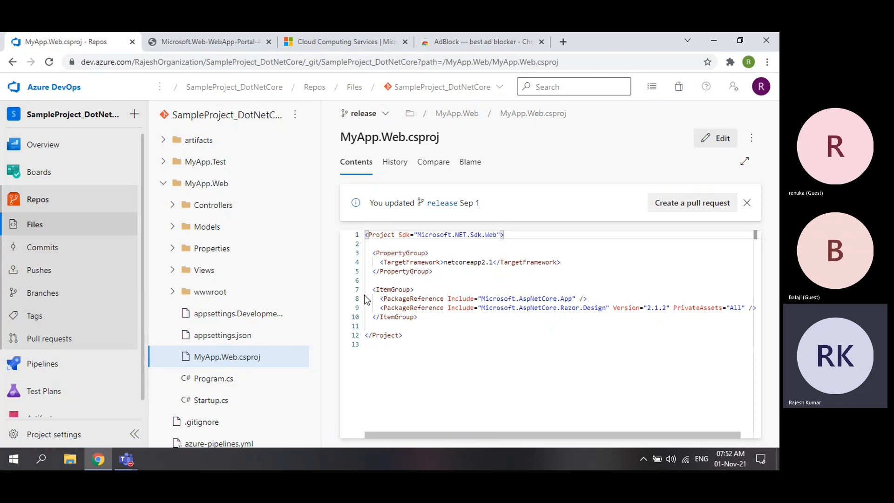
click(168, 44)
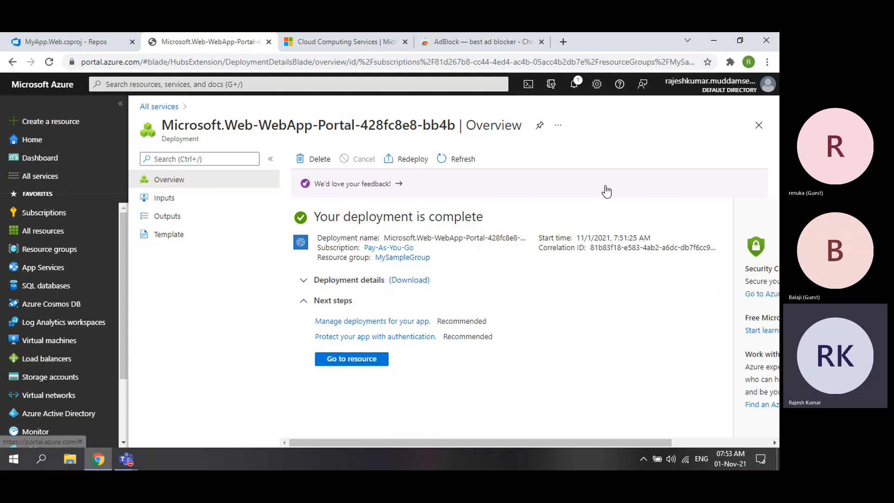
click(600, 152)
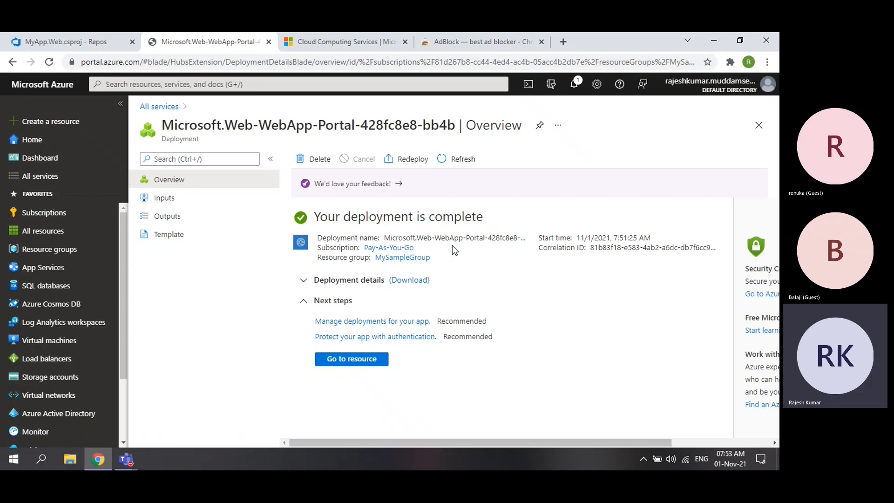
click(339, 41)
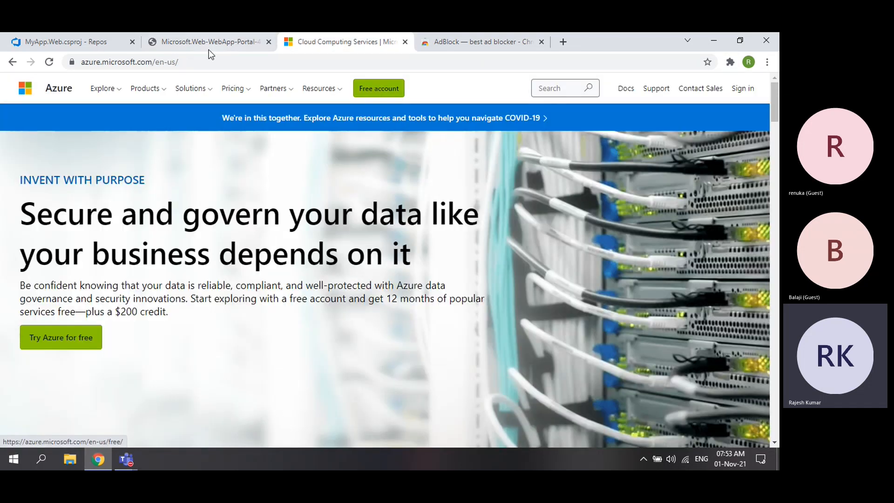
drag(119, 311, 137, 311)
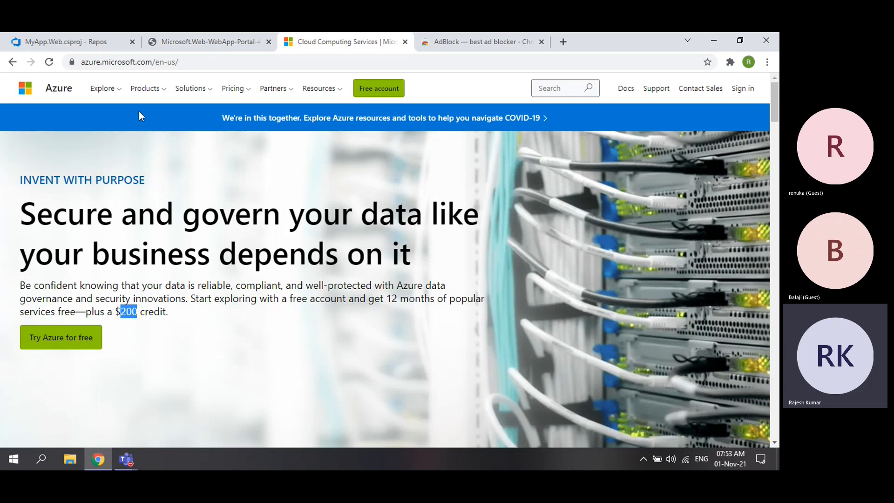
click(178, 44)
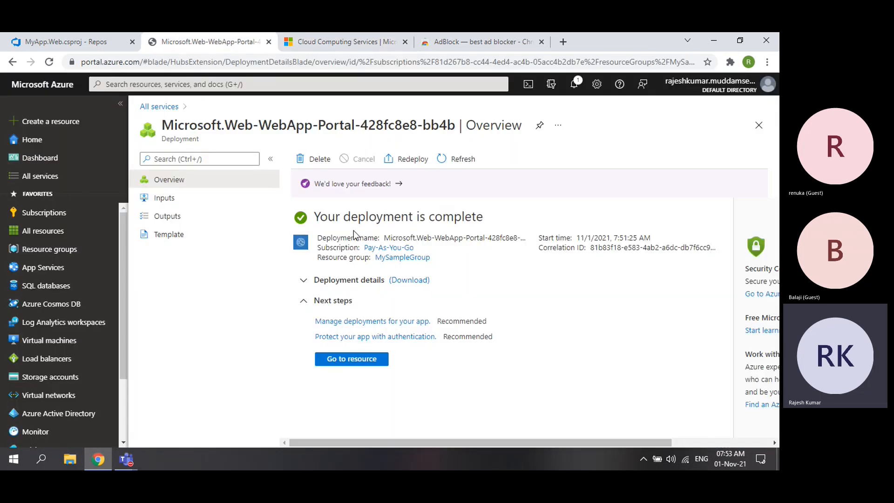
- Go to the new App Service and check its Running status, South Central US location and Pay-As-You-Go subscription
click(356, 357)
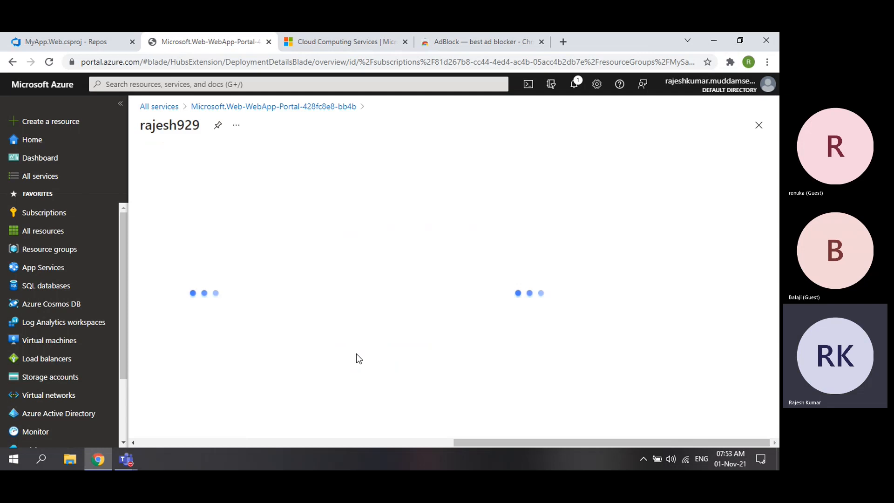
drag(161, 126, 200, 141)
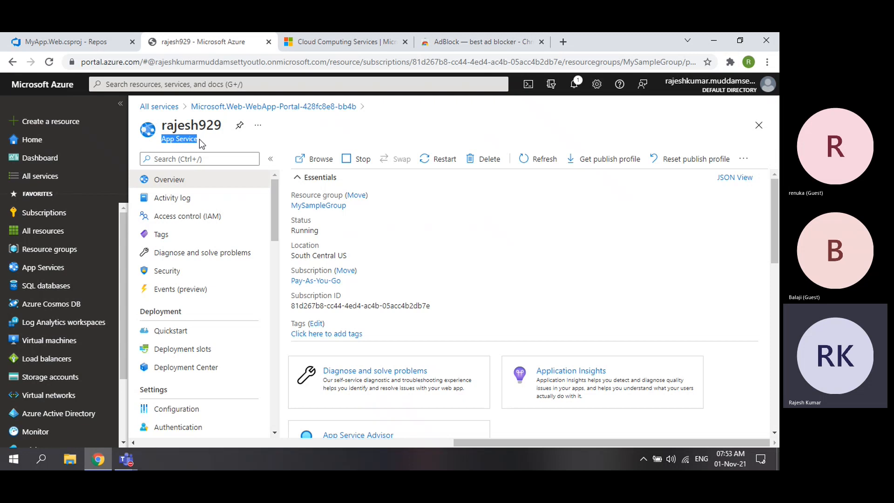
drag(291, 231, 319, 232)
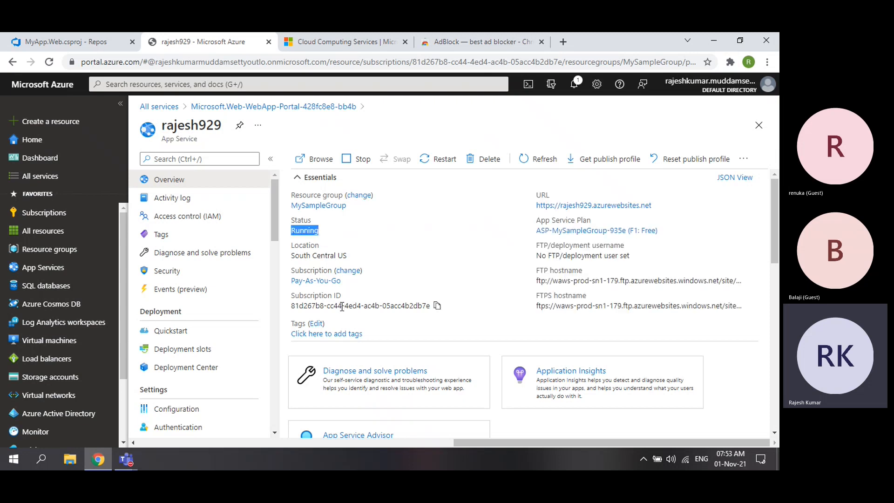
drag(293, 256, 348, 253)
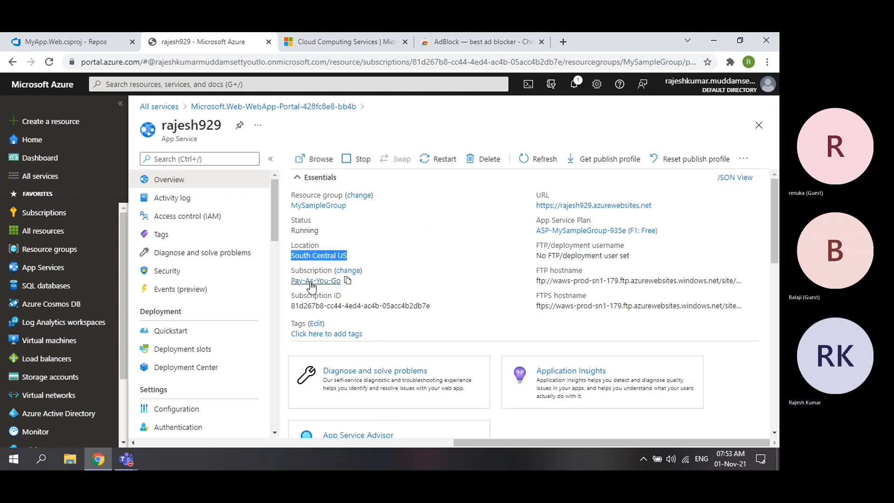
drag(292, 281, 342, 280)
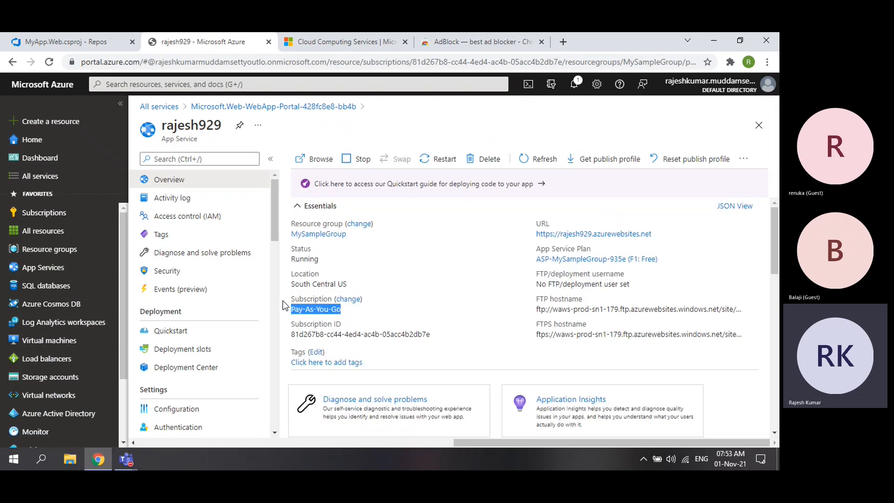
- Open the web app's azurewebsites.net URL and read its default 'up and running' welcome page
click(597, 235)
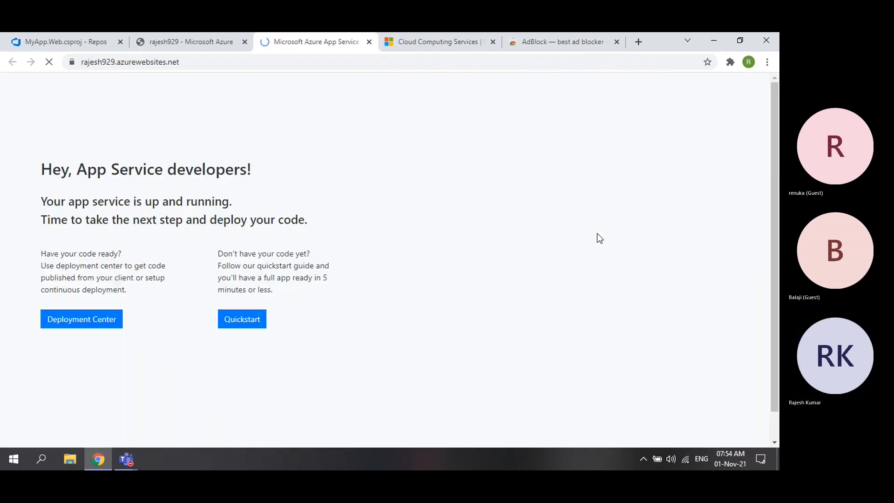
drag(77, 182, 249, 183)
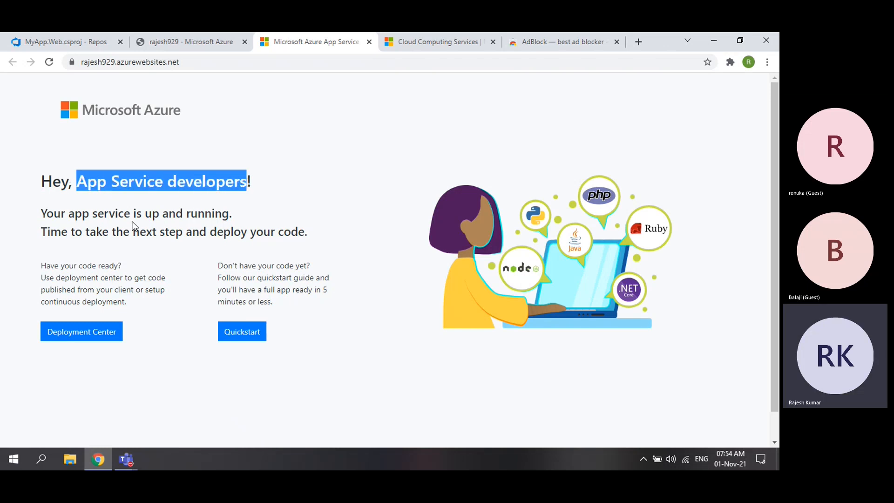
drag(152, 215, 228, 214)
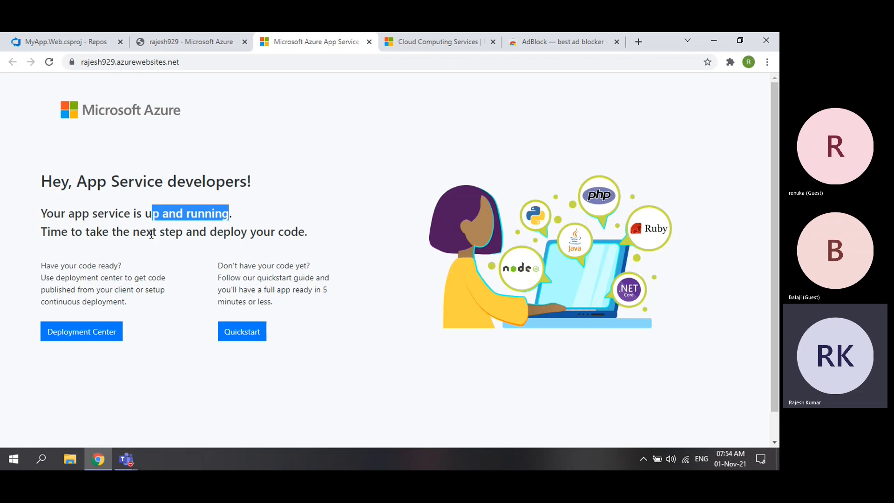
drag(210, 232, 310, 231)
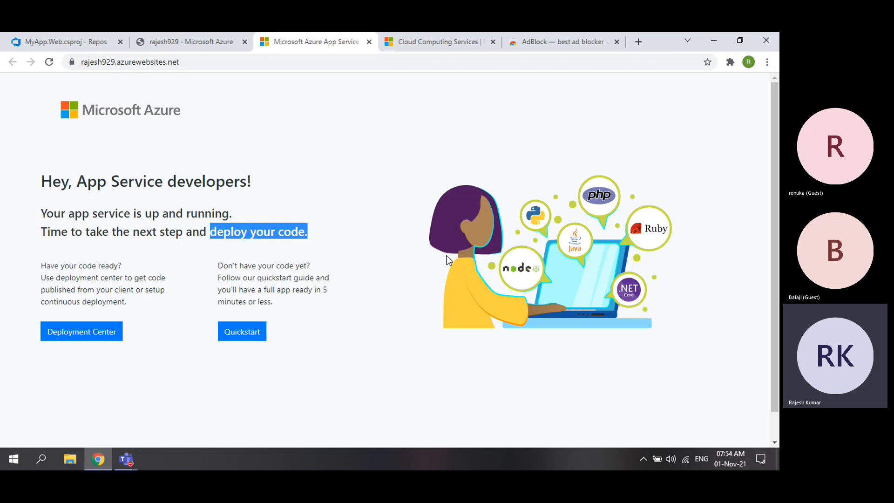
click(376, 155)
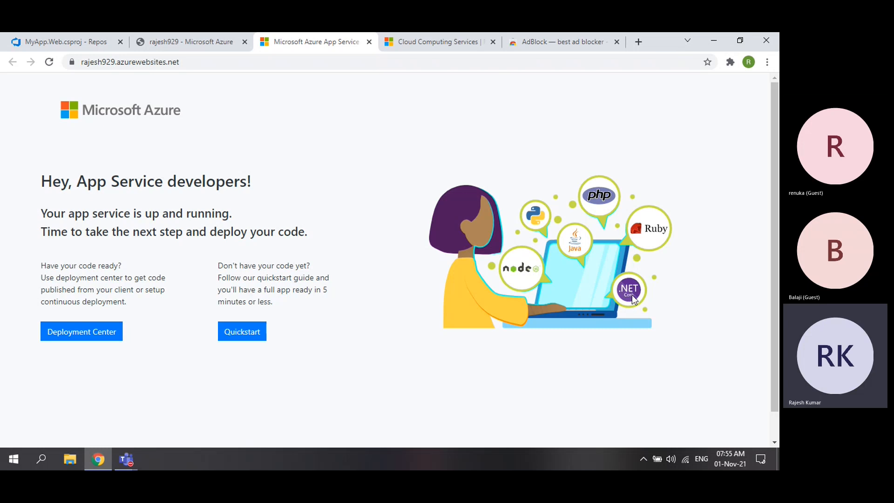
- Back in Azure DevOps Repos, expand the release branch's artifacts folder to reveal the ram file
click(72, 44)
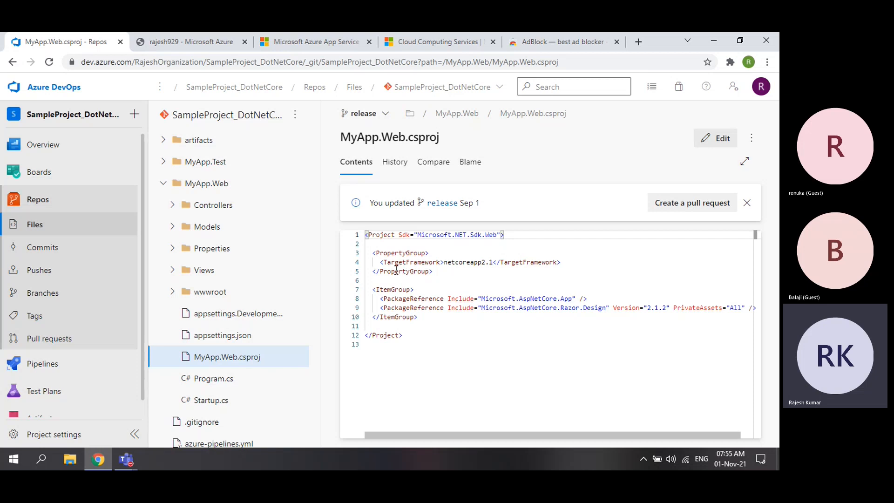
click(162, 141)
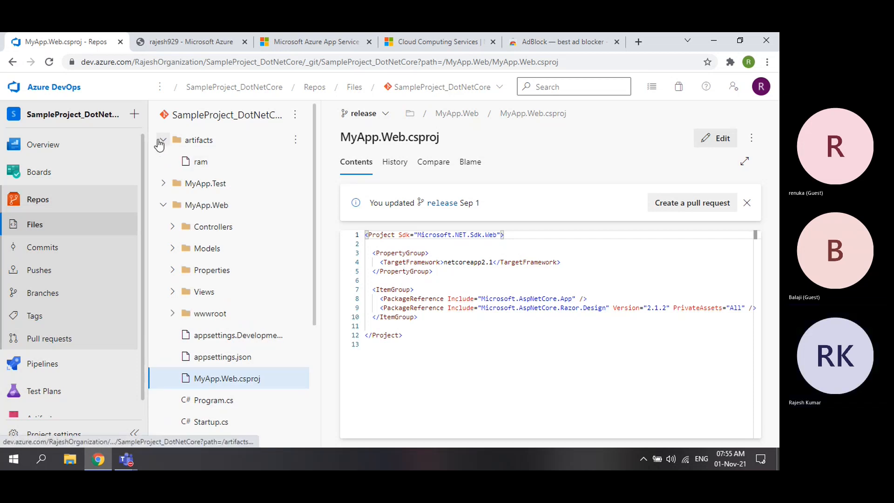
- Delete the artifacts folder from the release branch with the commit 'Deleted artifacts'
click(298, 141)
click(223, 218)
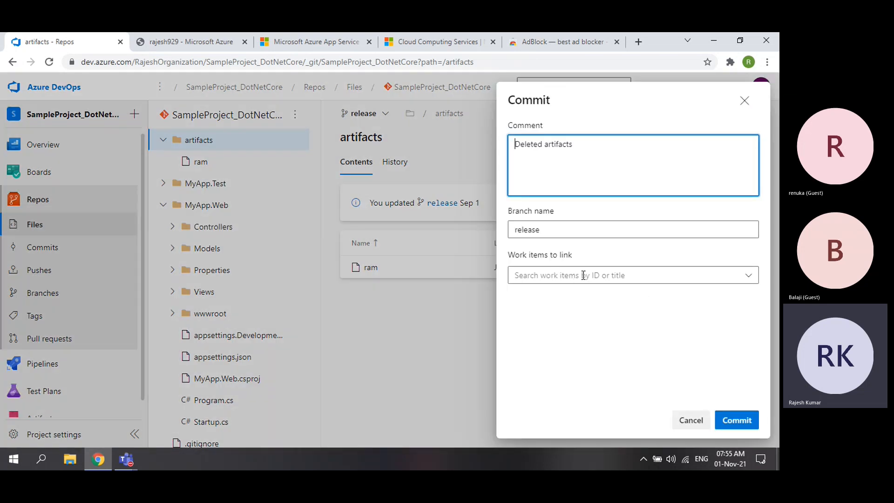
click(733, 418)
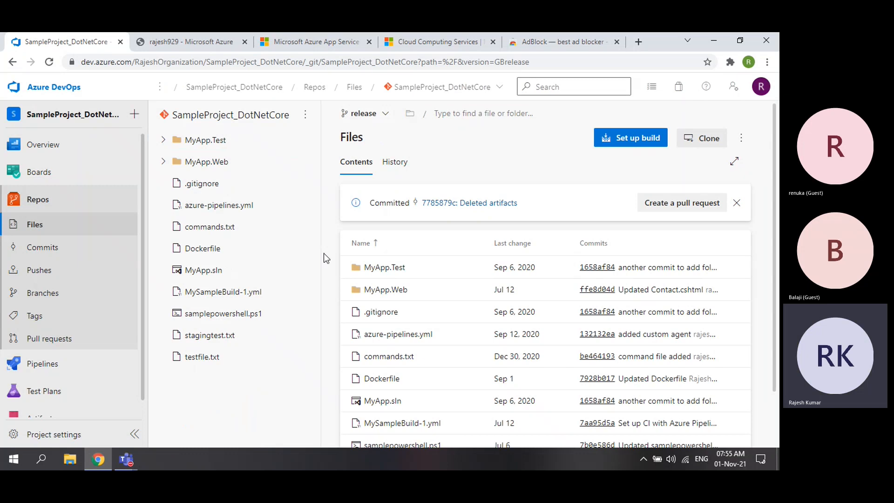
click(51, 364)
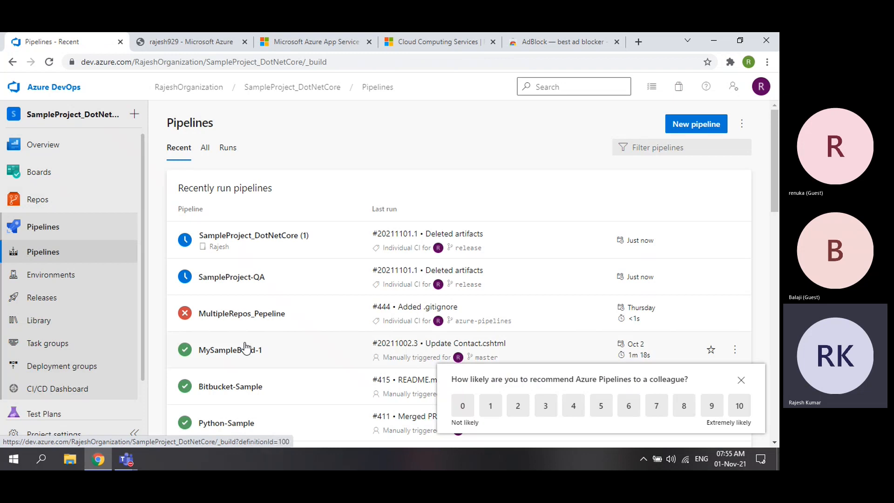
- Dismiss the survey, browse the recent pipelines, and bring up actions for SampleProject_DotNetCore (1)
click(740, 380)
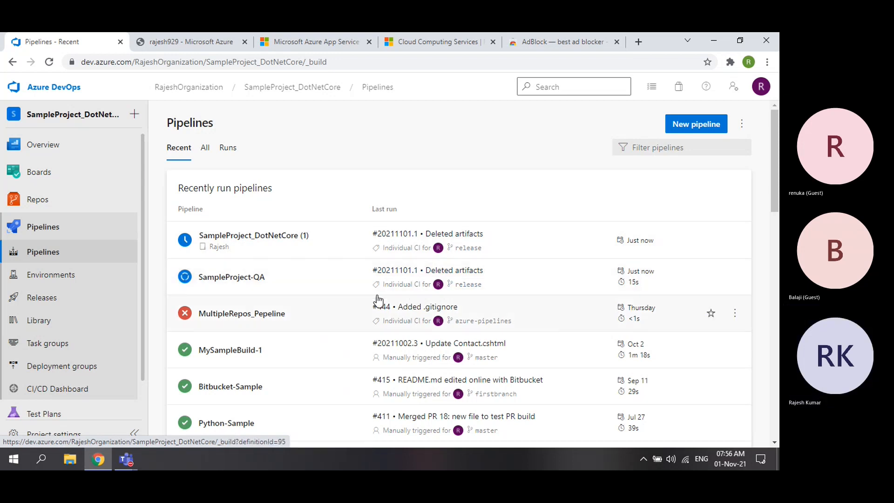
click(329, 282)
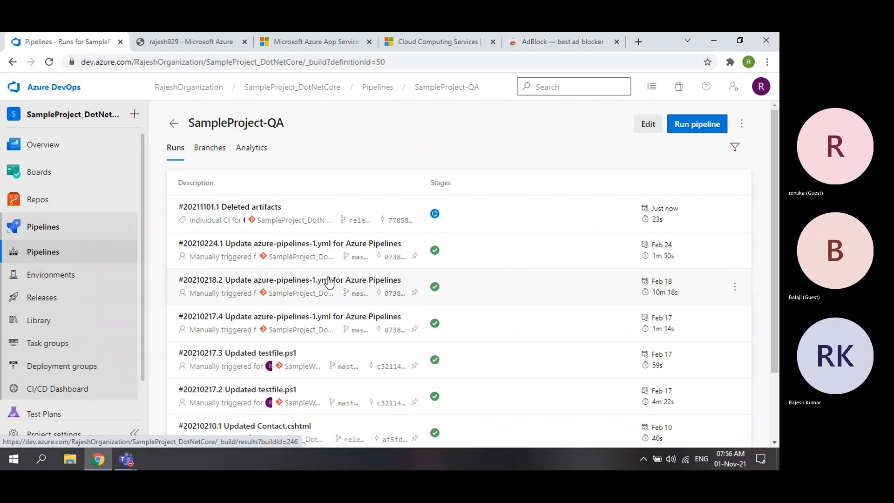
click(173, 123)
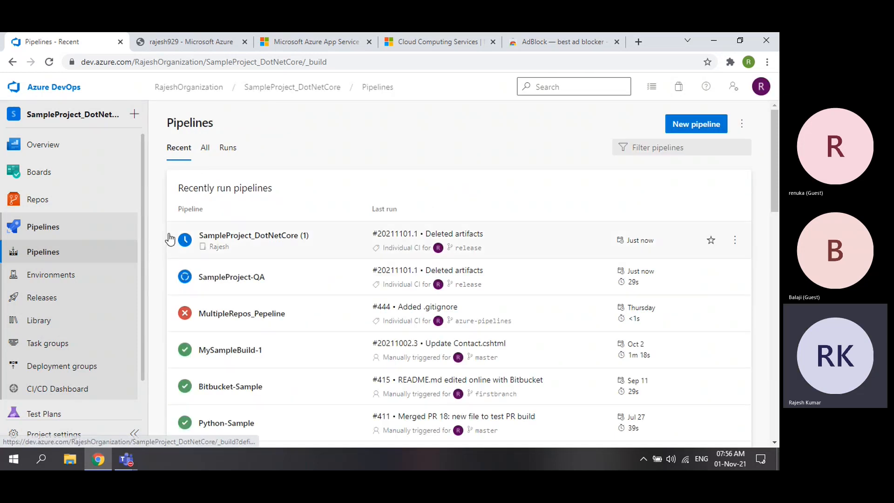
click(686, 124)
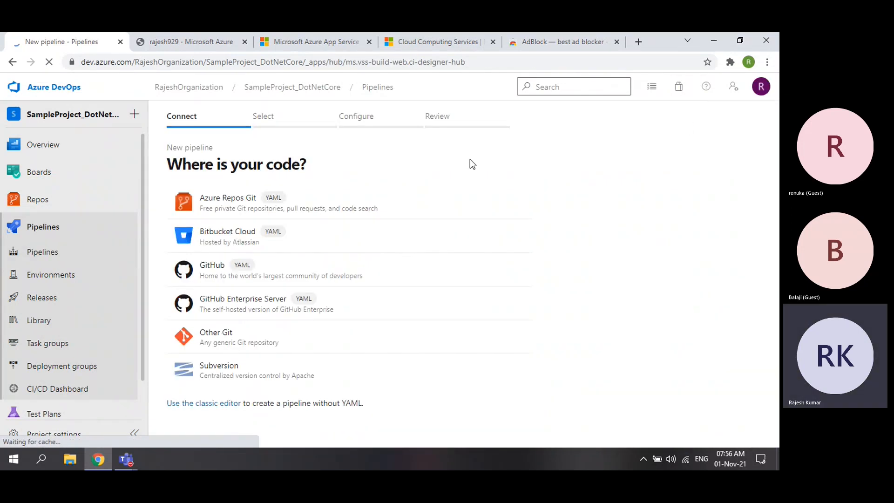
click(50, 259)
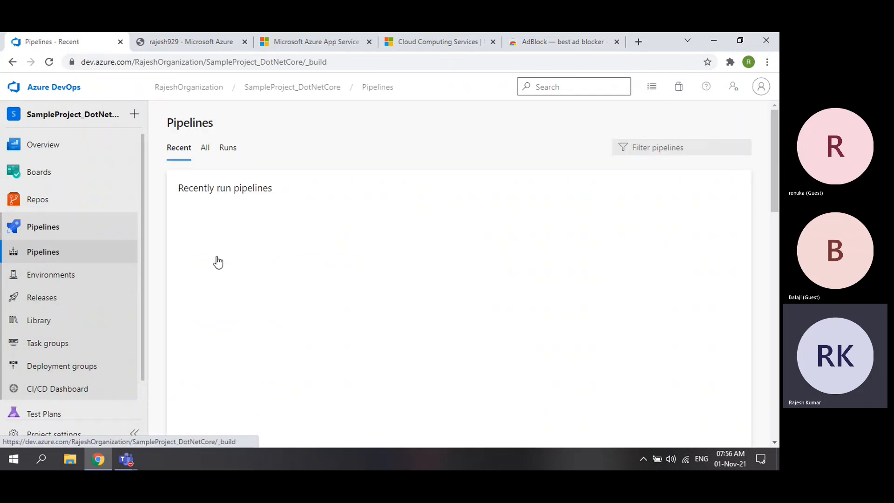
click(736, 241)
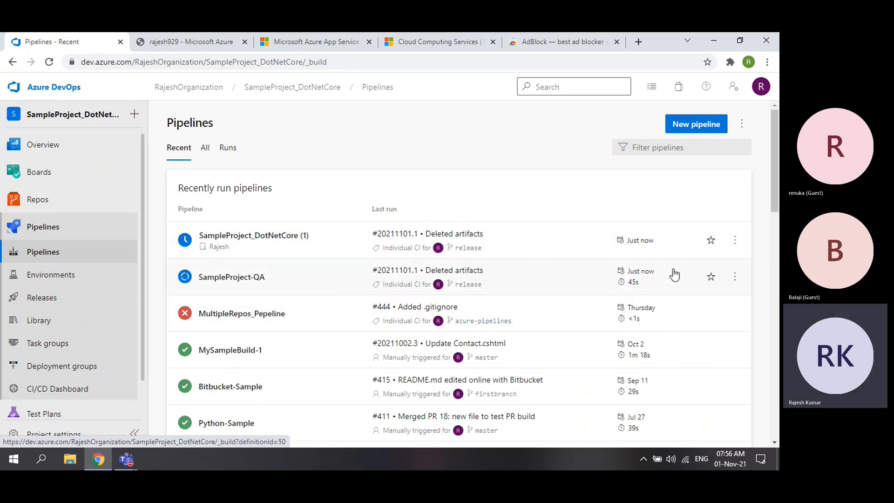
click(734, 240)
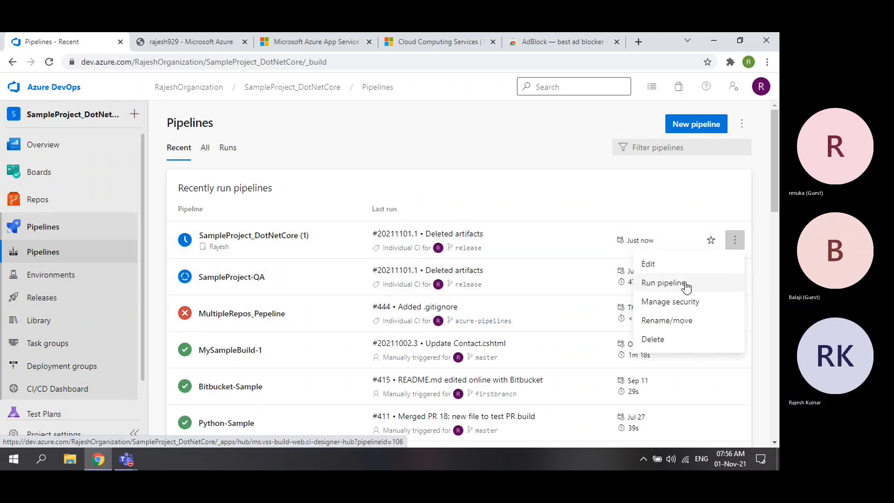
- Cancel the waiting run of the SampleProject_DotNetCore (1) pipeline
click(545, 244)
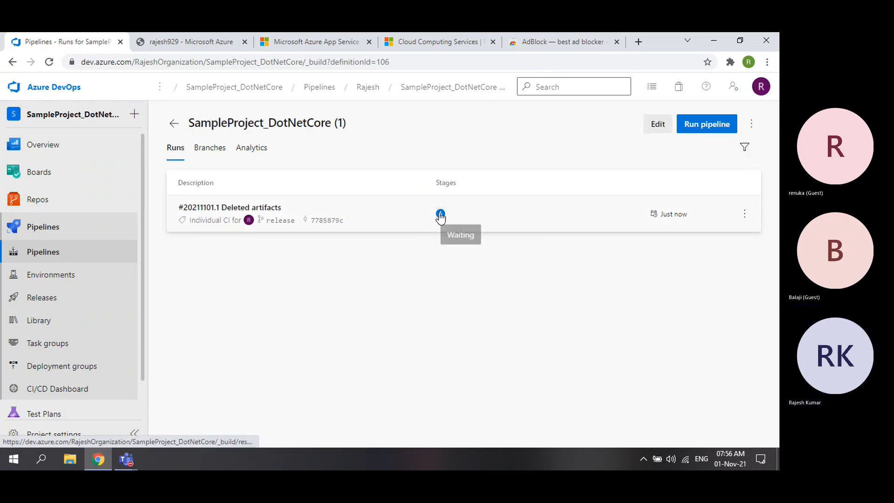
click(748, 220)
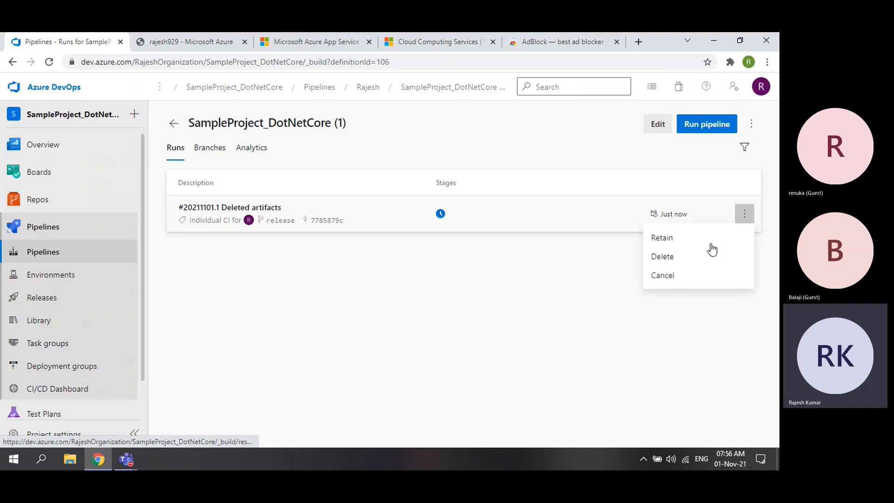
click(675, 275)
click(501, 290)
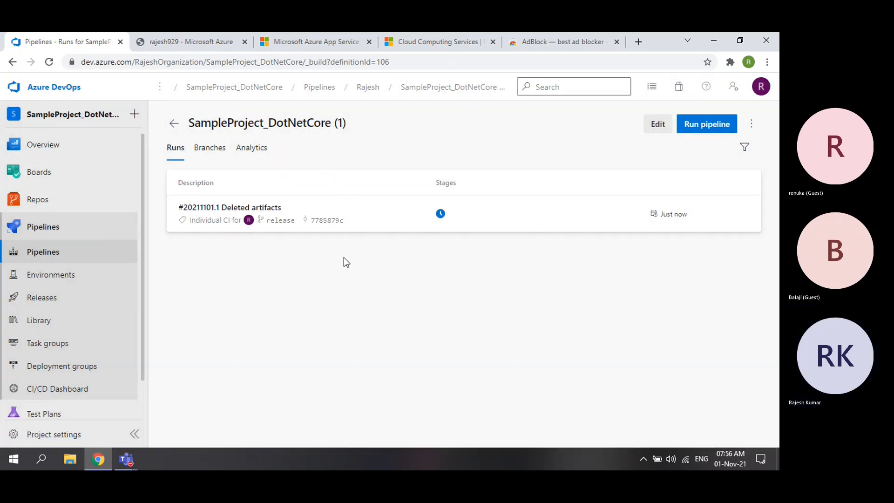
- Check the MyBuild job logs of run #20211101.1, then delete that run
click(248, 215)
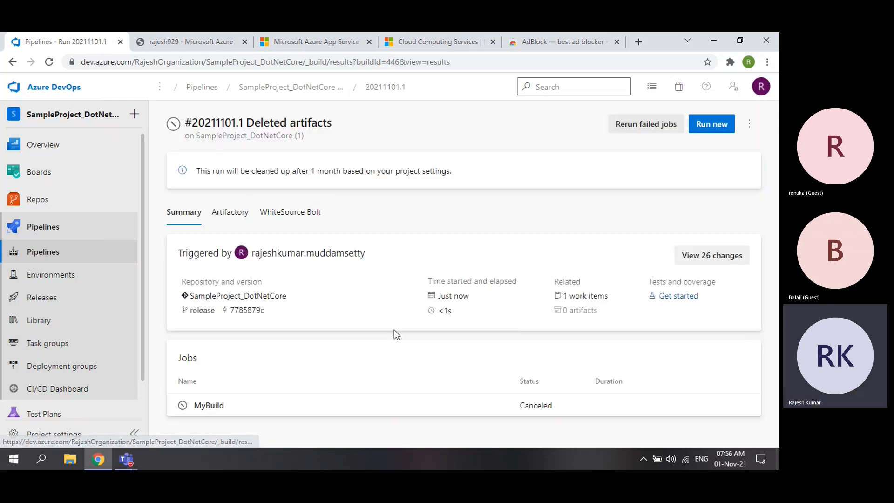
click(239, 406)
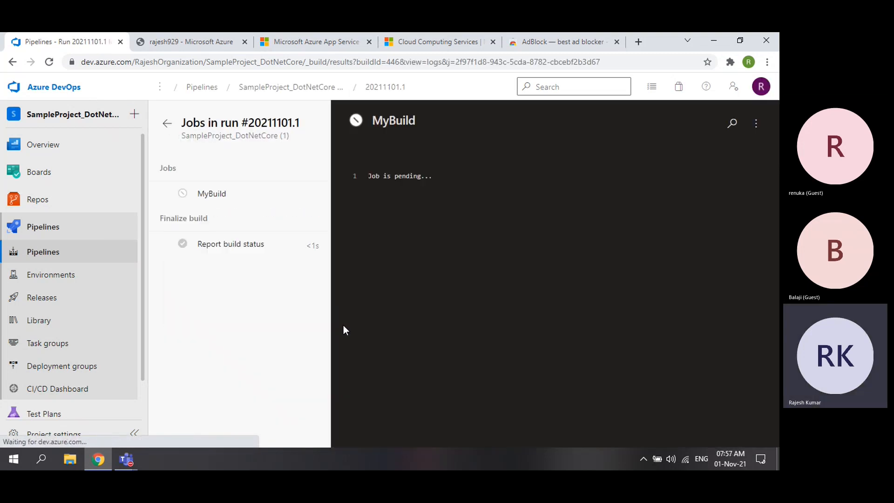
click(168, 124)
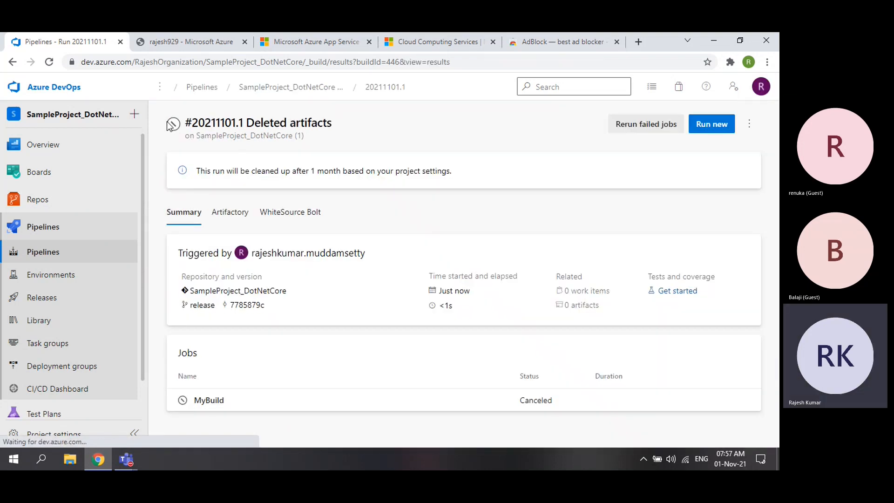
click(749, 123)
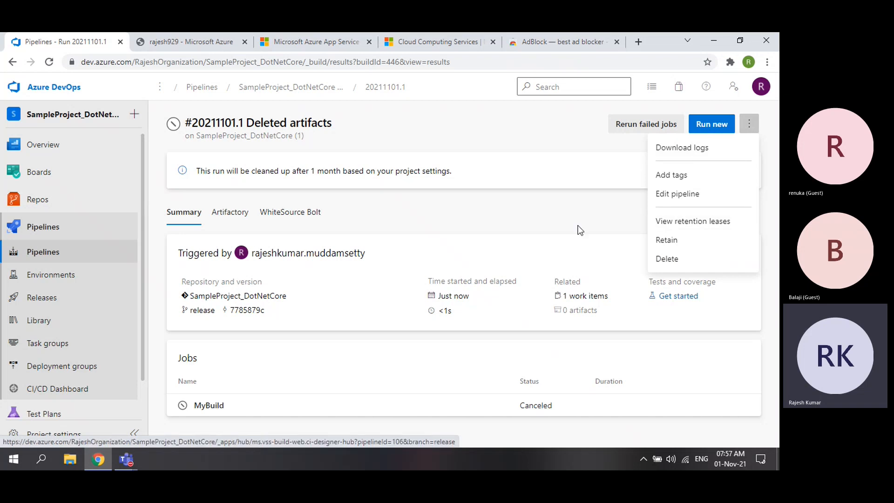
click(668, 259)
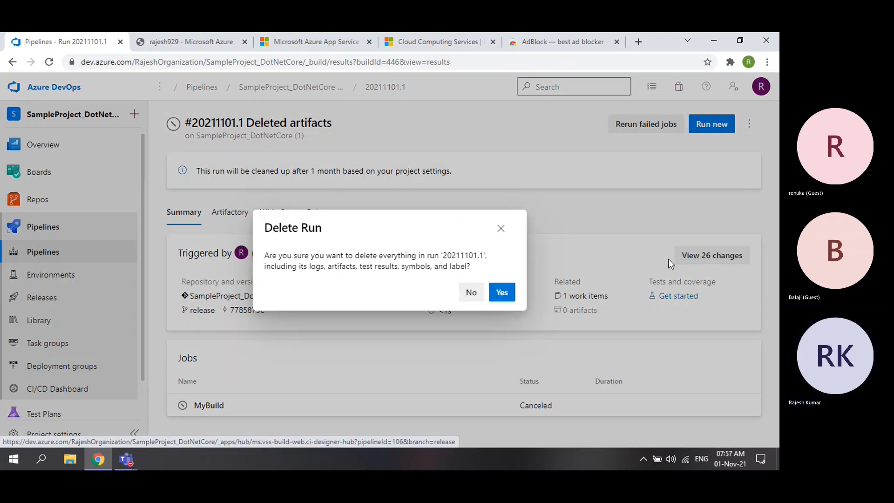
click(509, 293)
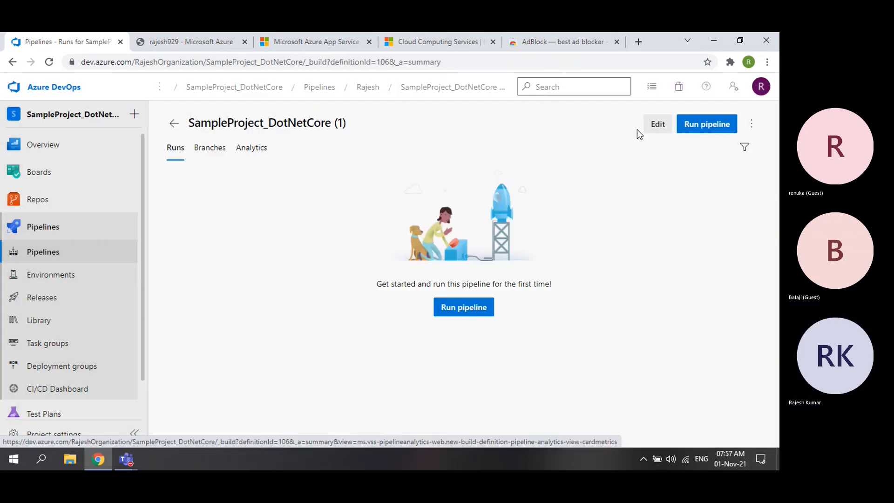
- Permanently delete the SampleProject_DotNetCore (1) pipeline by pasting its name into the confirmation
click(751, 123)
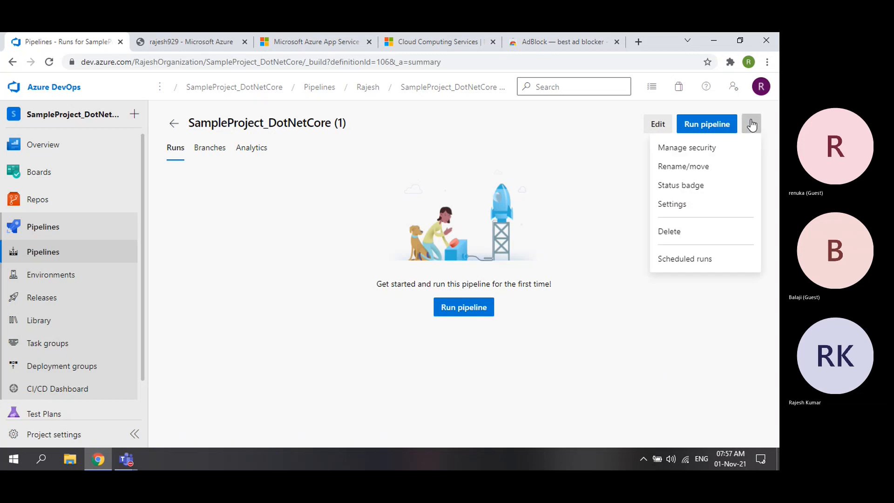
click(693, 232)
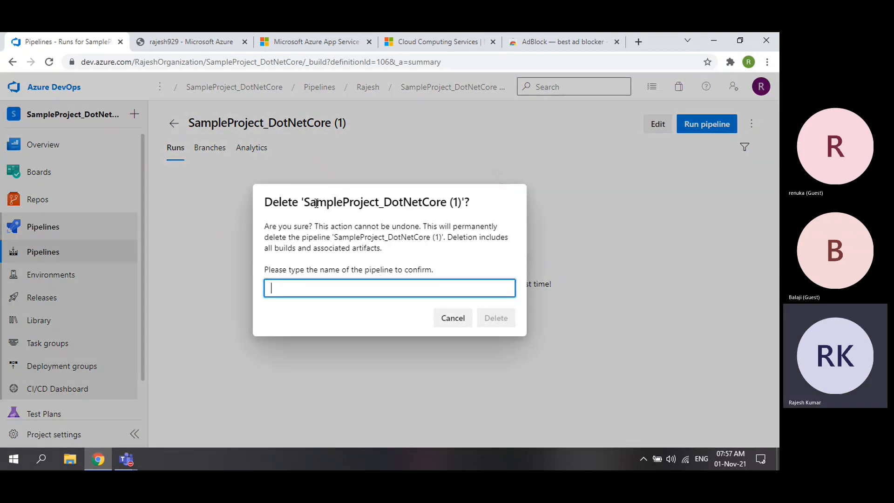
drag(304, 205, 457, 203)
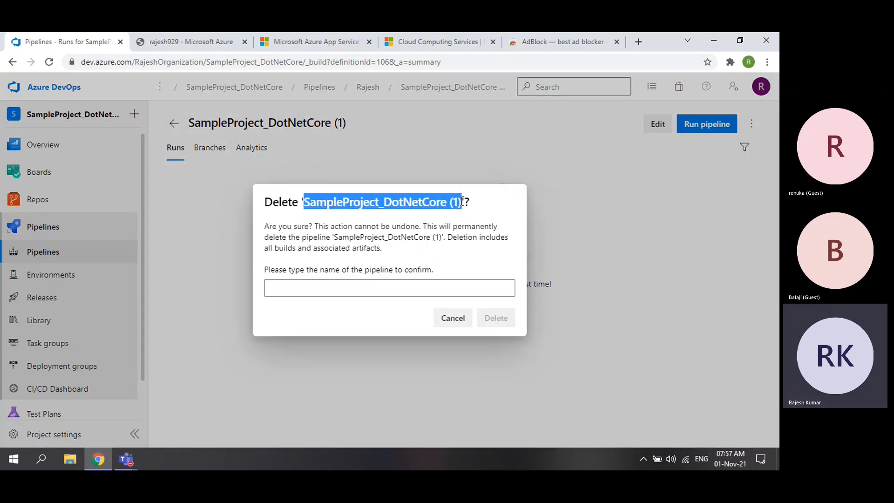
click(361, 288)
text(SampleProject_DotNetCore (1))
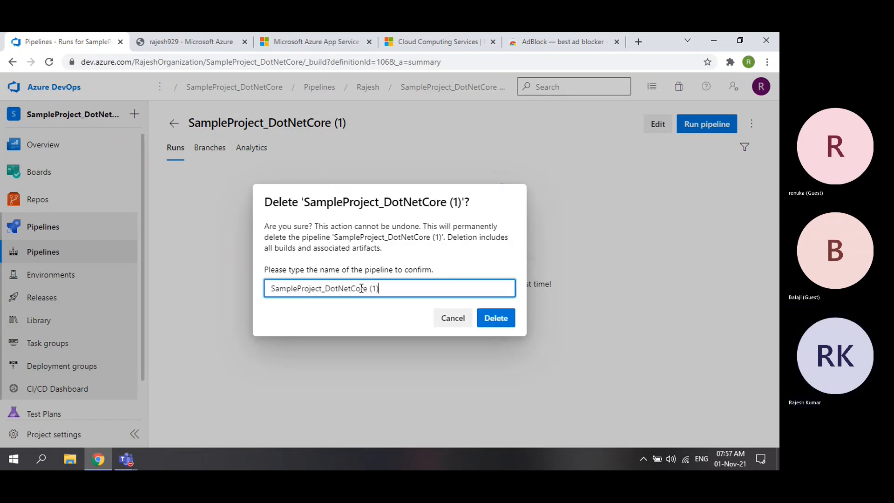
click(494, 318)
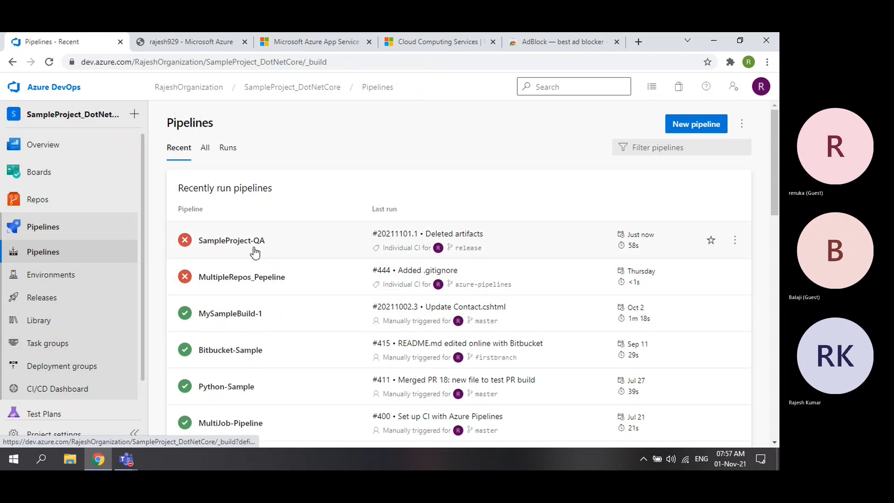
click(297, 243)
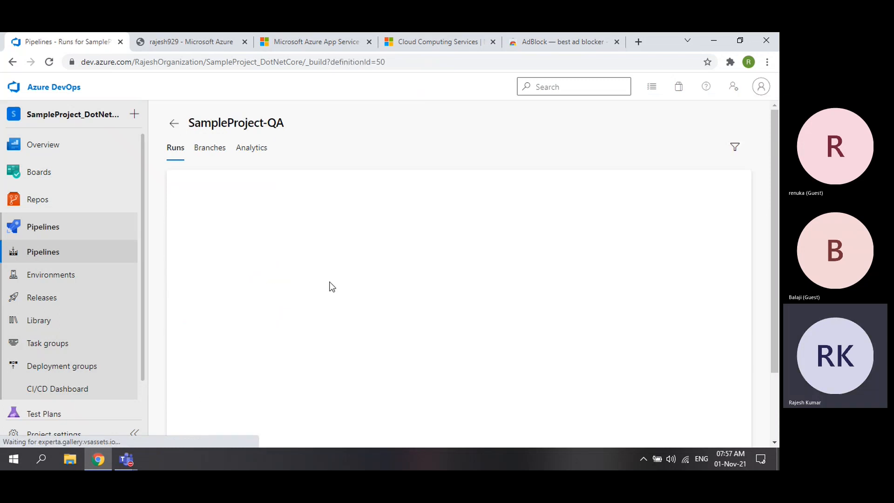
scroll(353, 275, down, 1)
scroll(419, 263, up, 1)
click(459, 214)
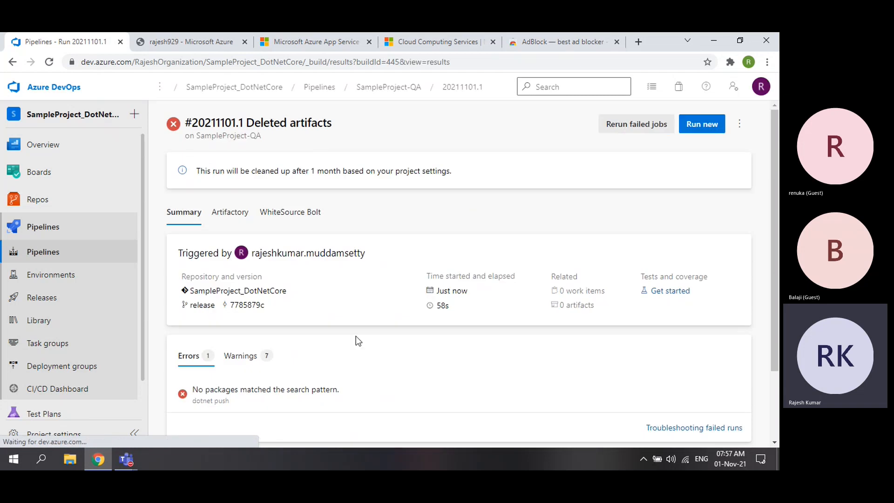
scroll(356, 337, down, 3)
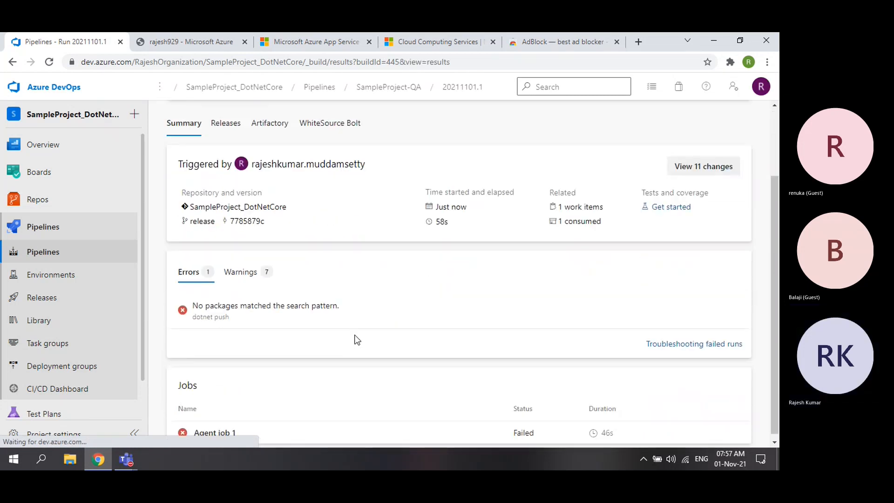
click(257, 431)
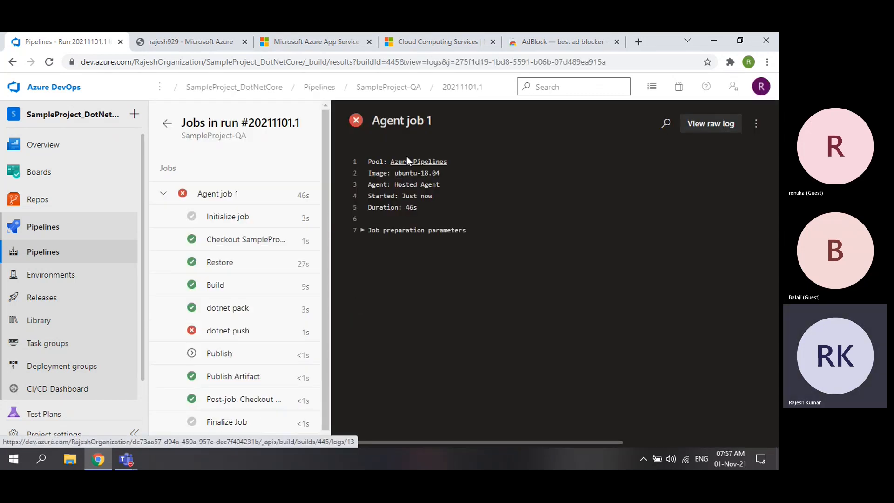
click(165, 126)
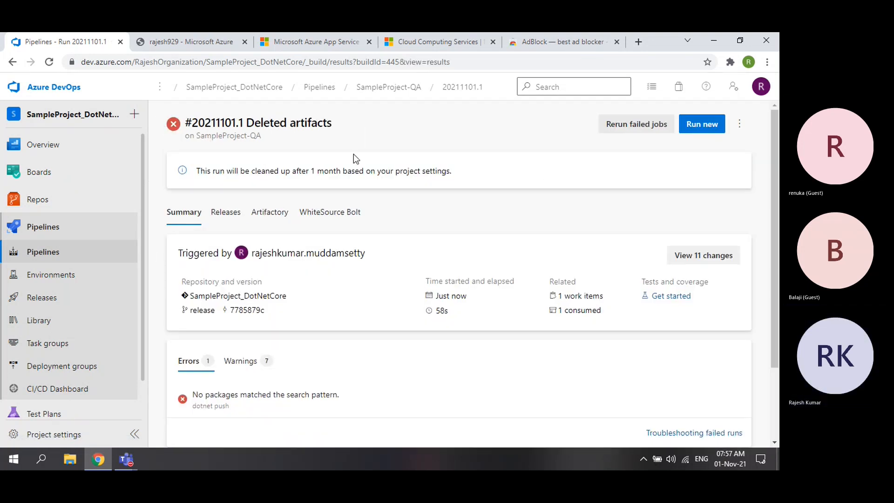
click(43, 251)
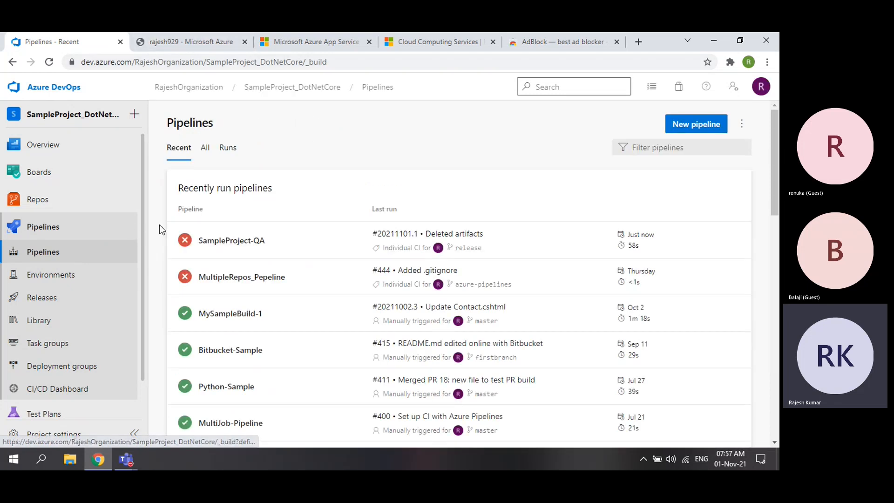
- Start a new pipeline using the classic editor instead of YAML
click(303, 43)
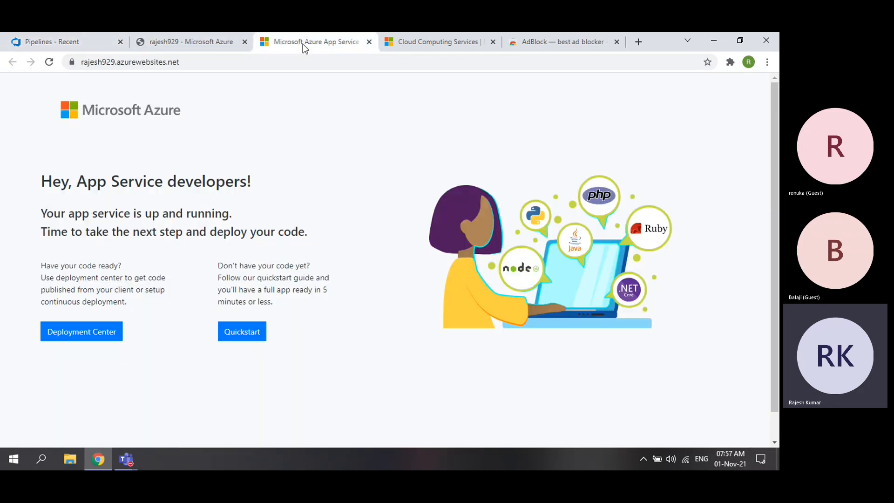
click(54, 38)
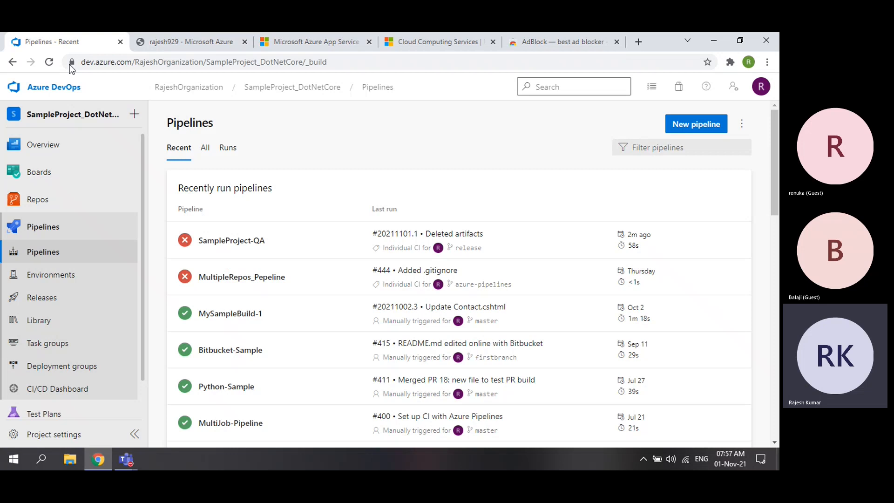
click(689, 131)
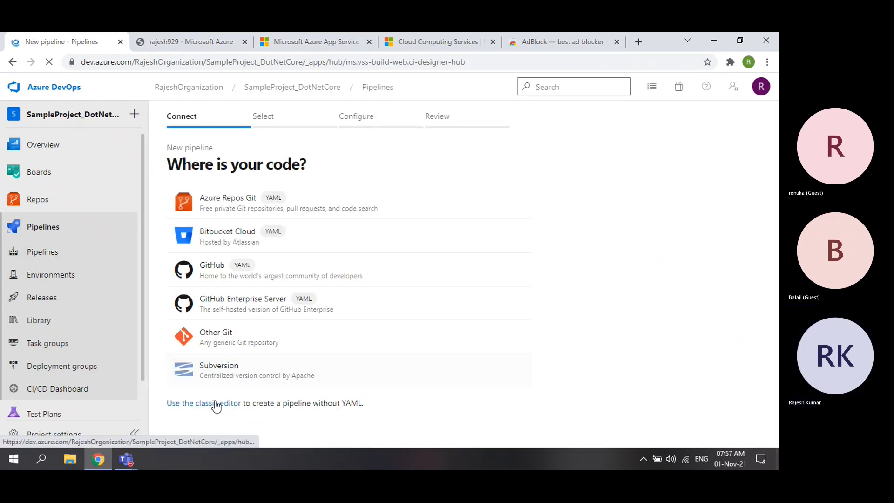
click(216, 406)
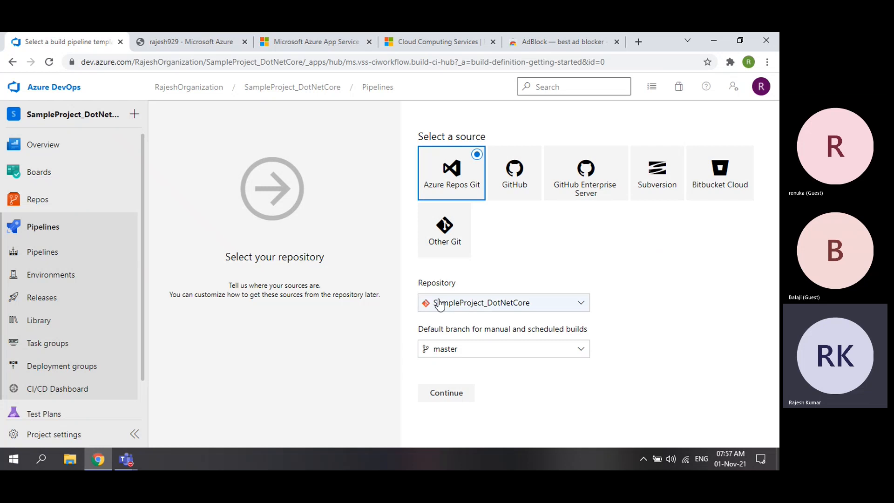
- Duplicate the tab and open the SampleProject_DotNetCore repository files in the copy
right_click(73, 42)
click(112, 125)
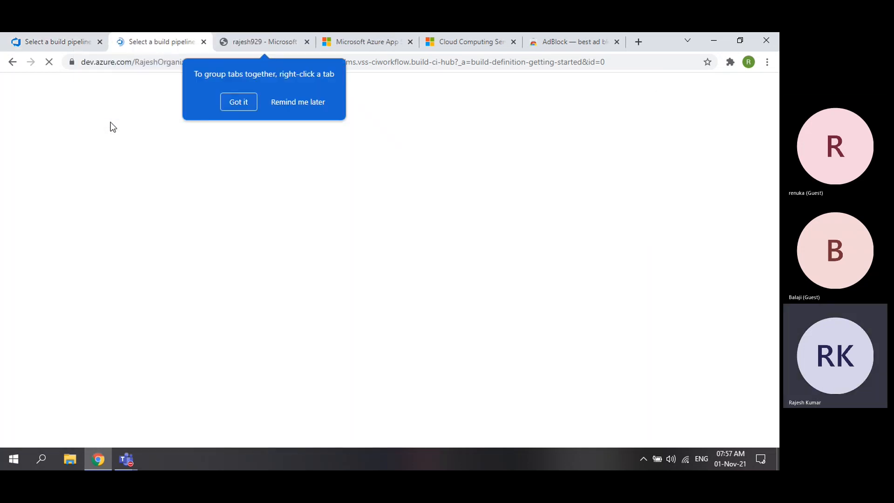
click(247, 101)
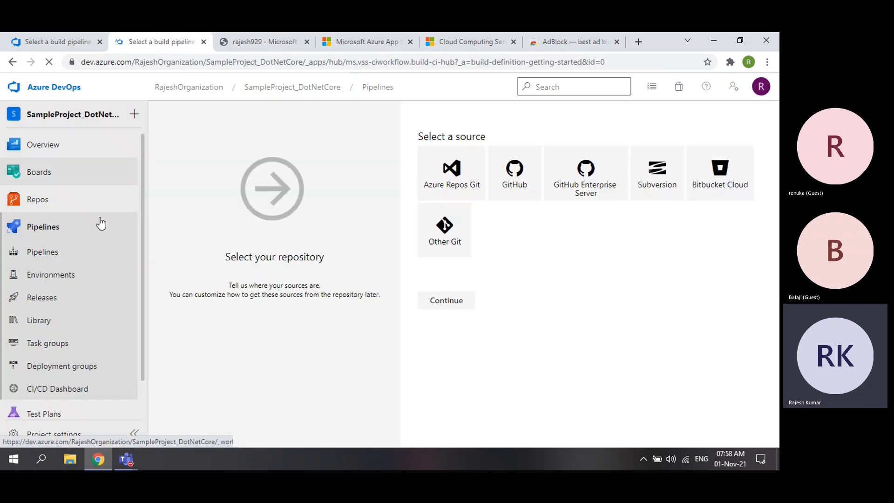
click(48, 202)
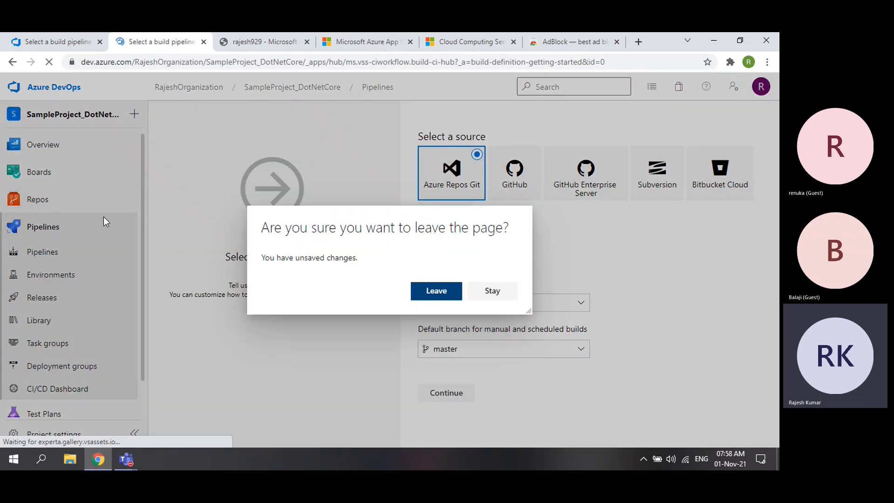
click(432, 292)
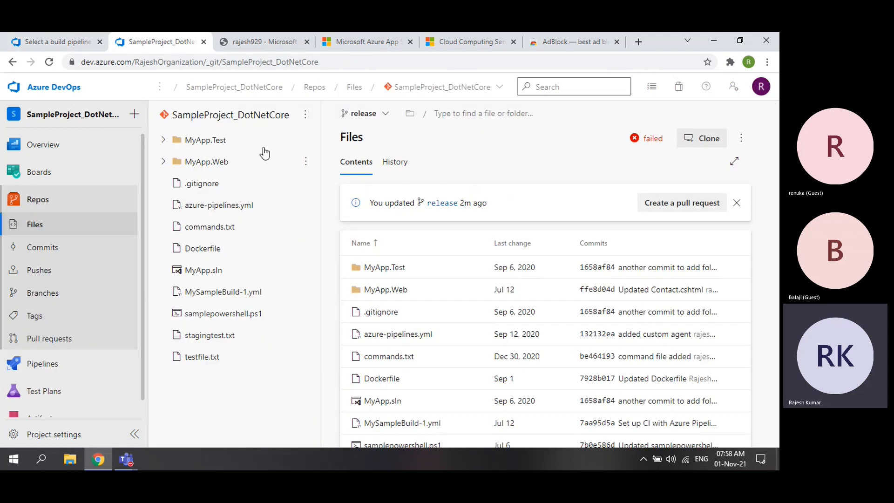
- Confirm the release branch exists in the repository, then return to the pipeline setup page
click(459, 88)
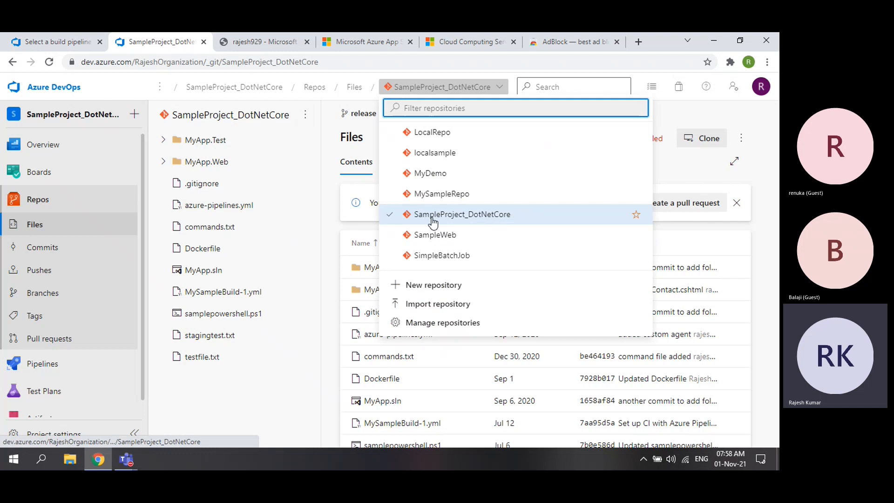
click(240, 397)
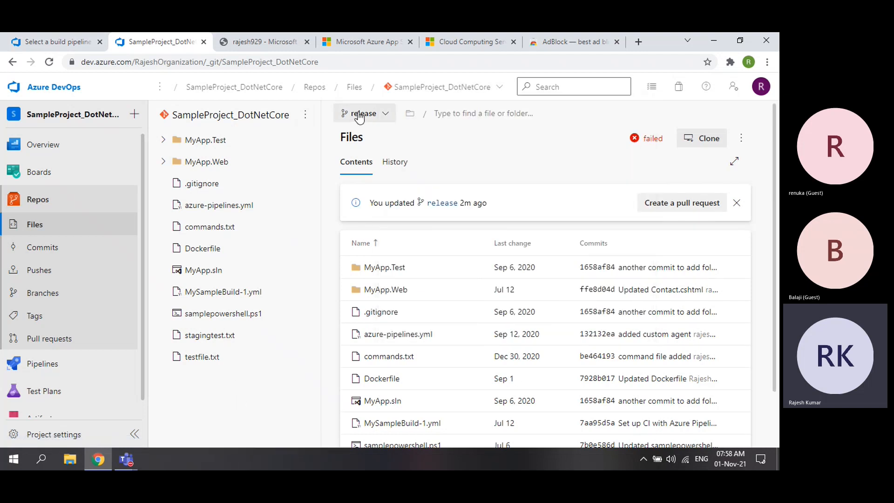
click(383, 114)
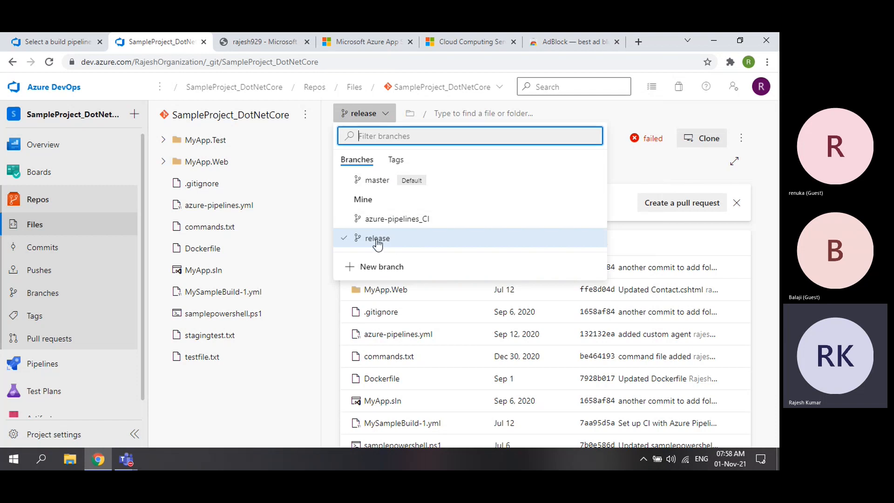
key(Escape)
click(58, 41)
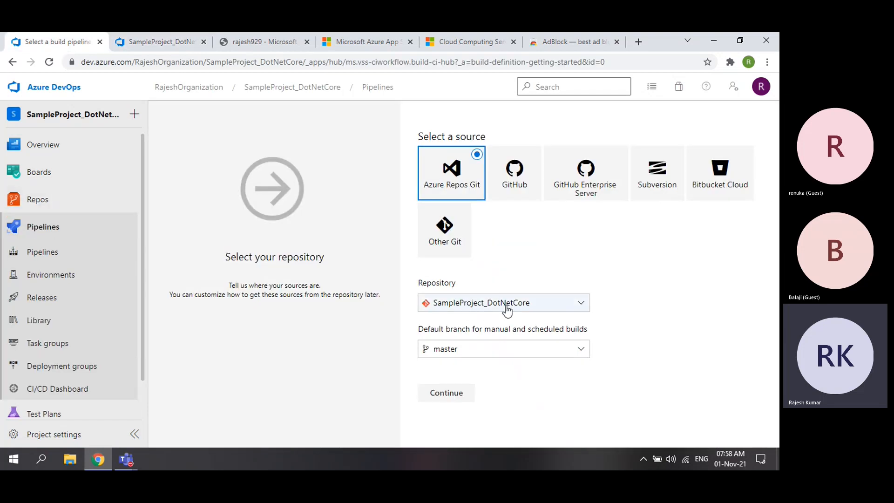
- Set release as the default branch for manual and scheduled builds and continue to templates
click(467, 348)
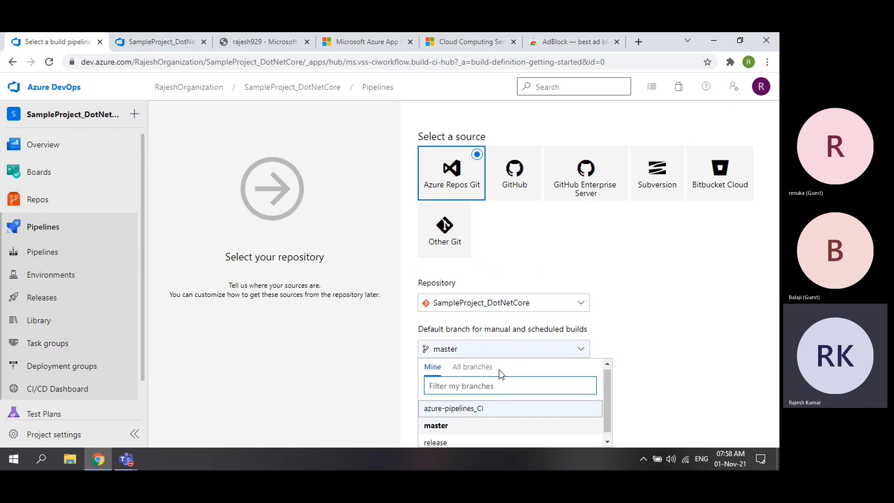
click(450, 438)
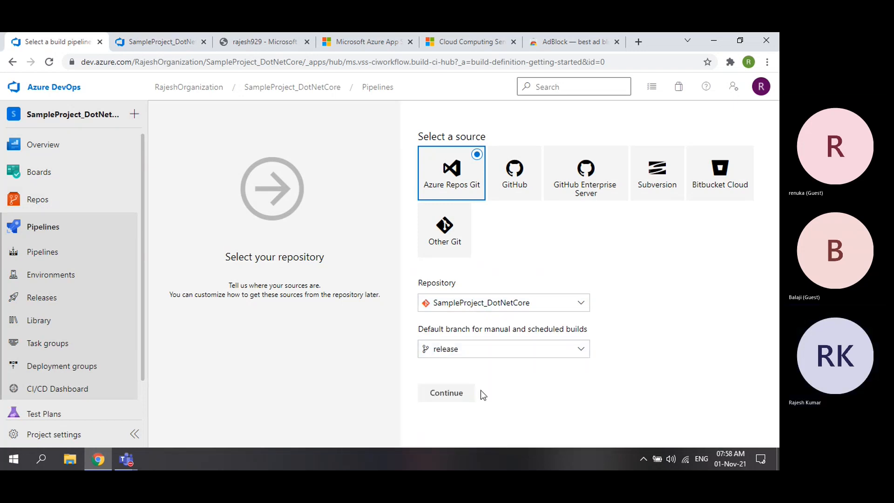
click(447, 392)
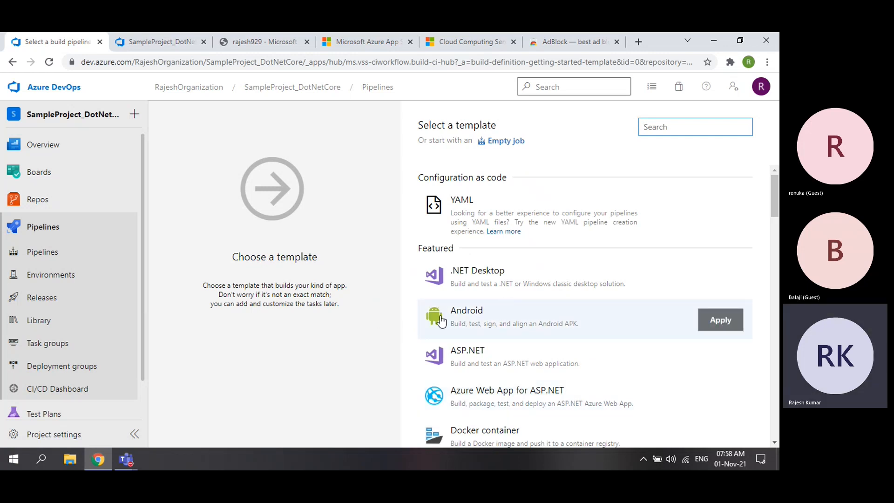
- Apply the ASP.NET Core template from the pipeline template list
scroll(550, 335, down, 20)
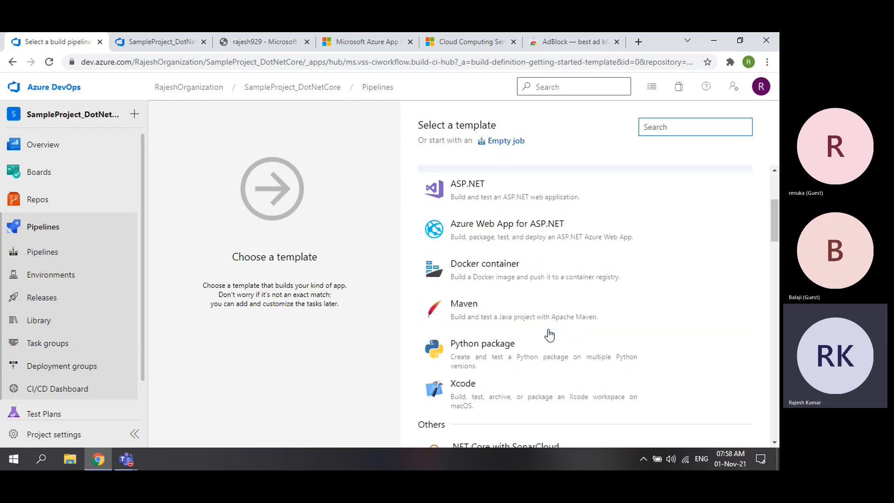
scroll(549, 335, down, 6)
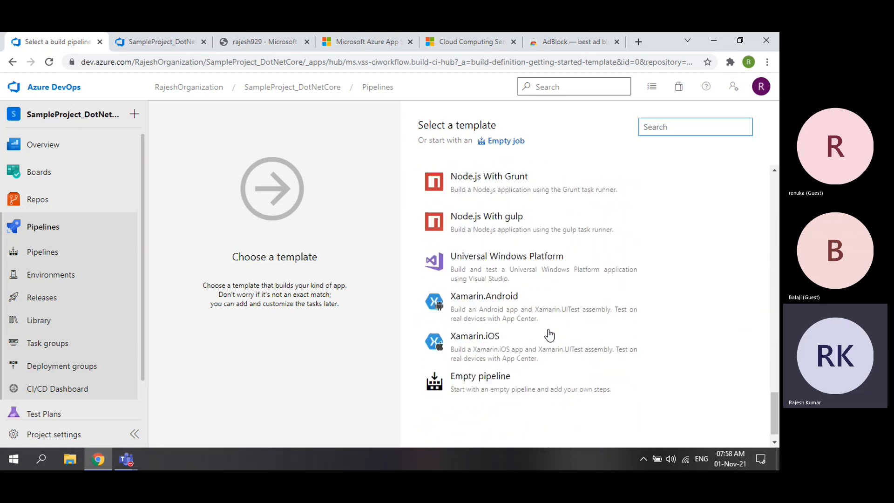
scroll(549, 334, up, 20)
scroll(549, 335, up, 10)
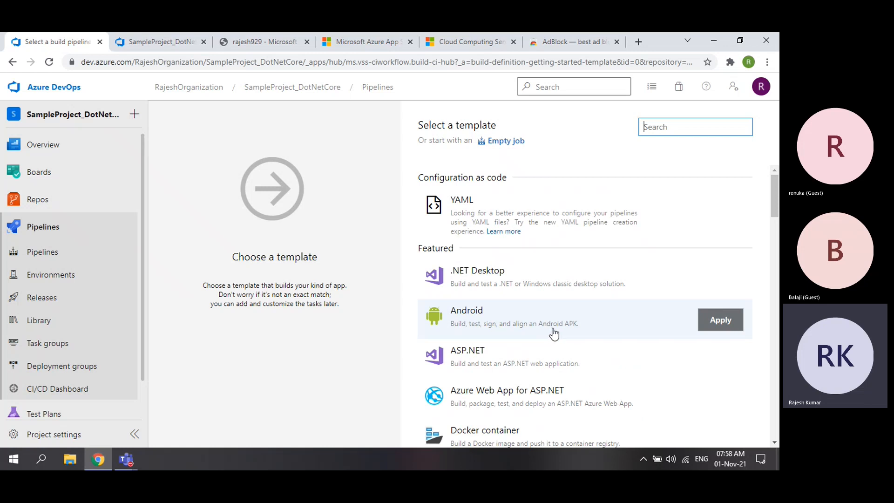
scroll(551, 330, down, 10)
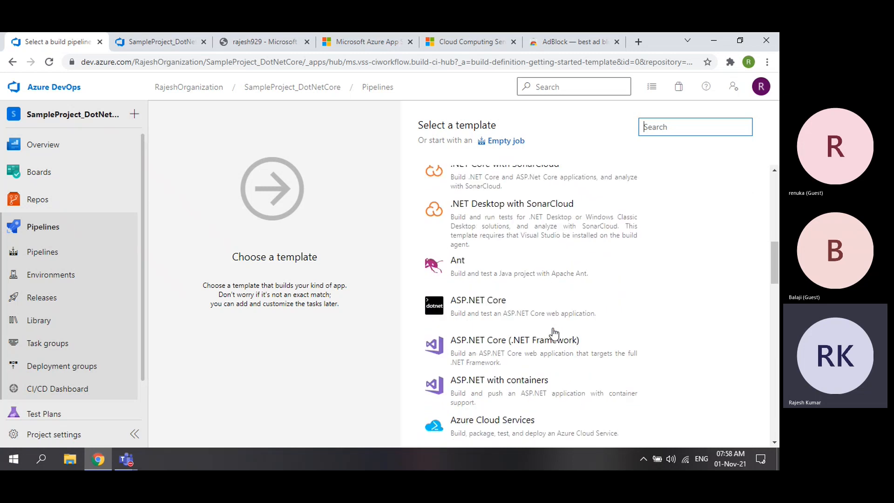
mouse_move(485, 315)
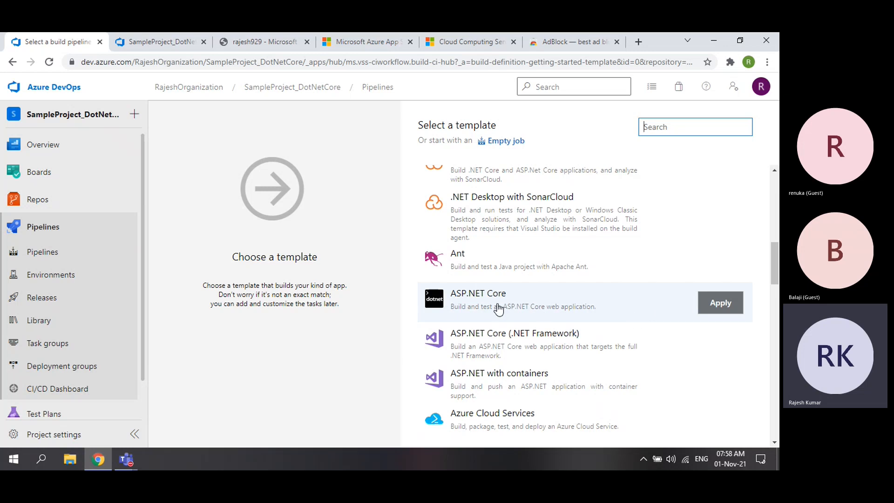
click(719, 305)
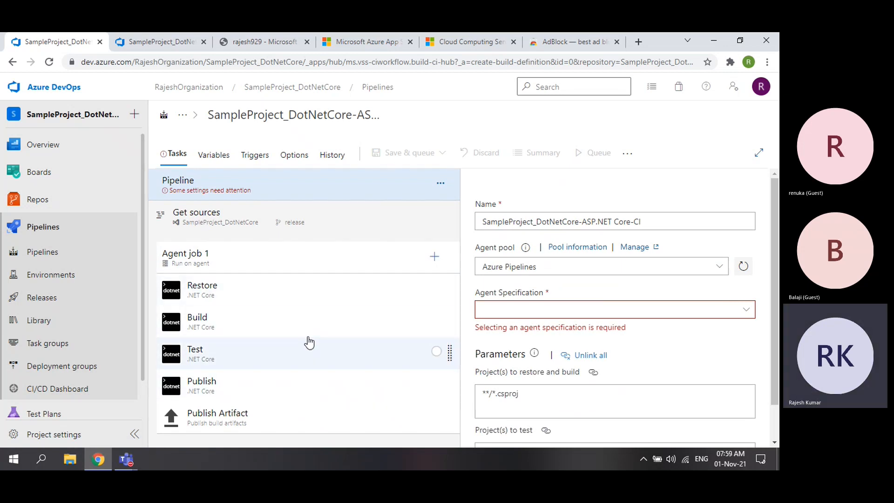
click(251, 290)
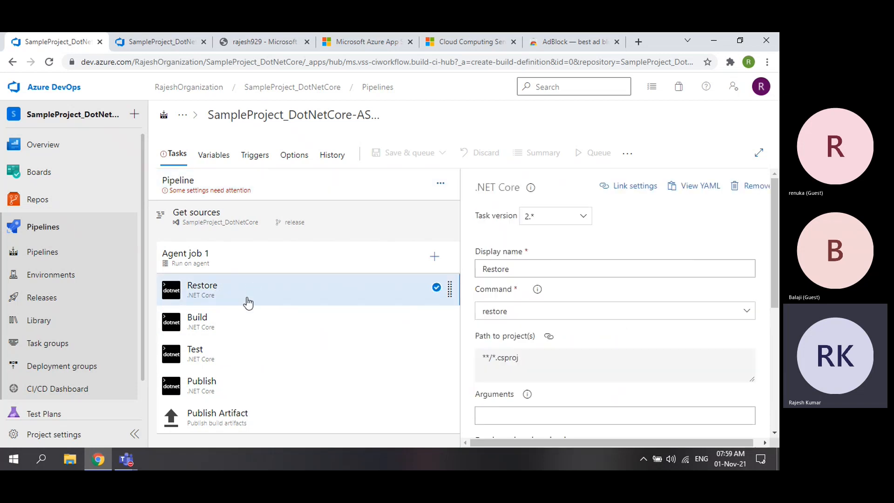
click(239, 323)
click(239, 357)
click(236, 394)
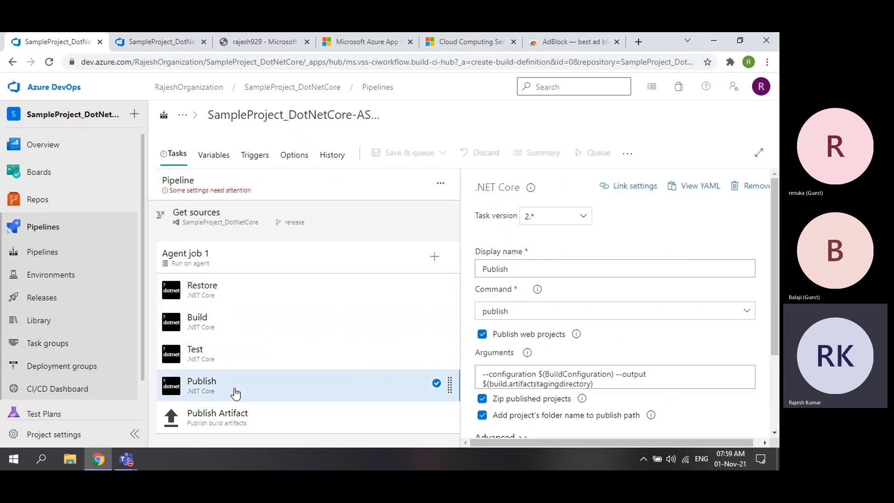
click(280, 427)
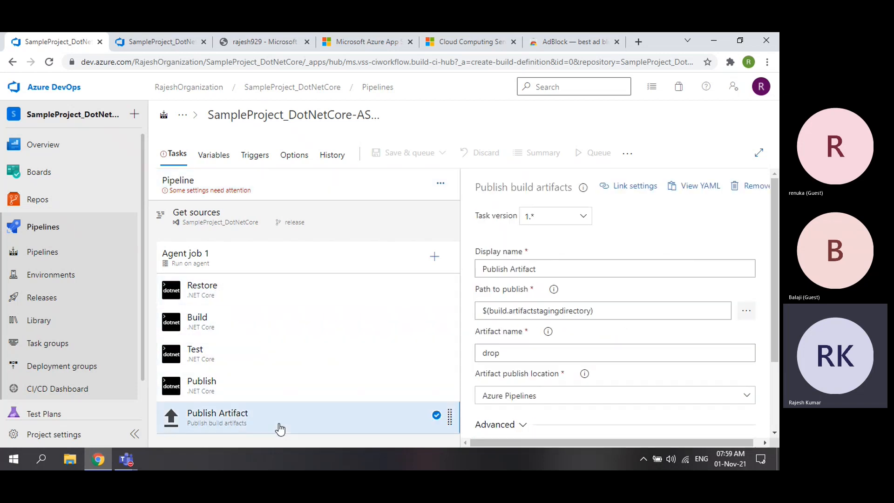
click(247, 289)
click(244, 330)
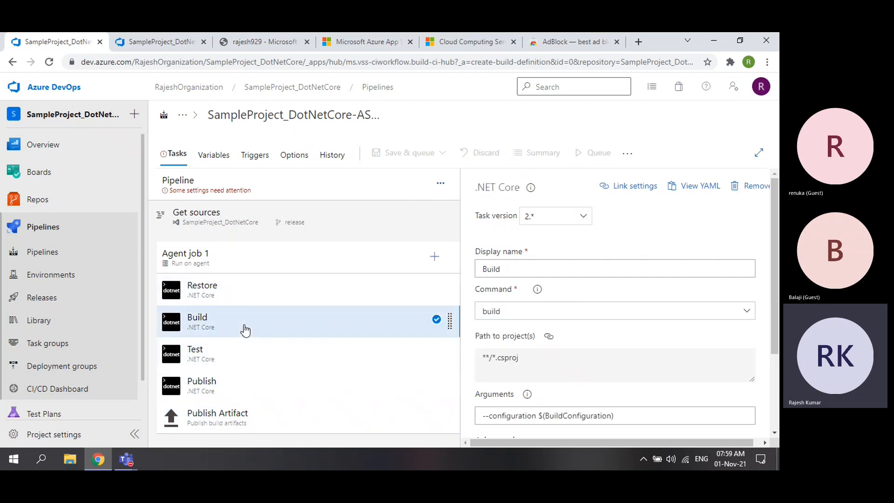
click(242, 353)
click(238, 385)
click(279, 427)
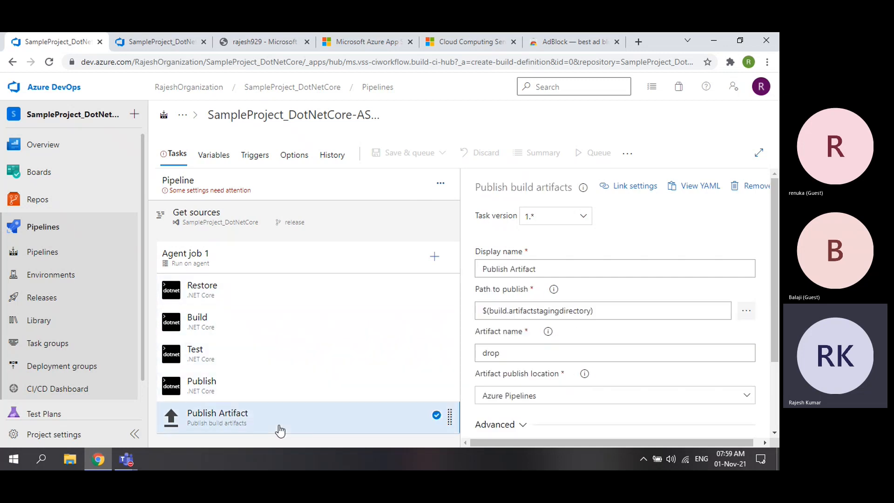
click(261, 188)
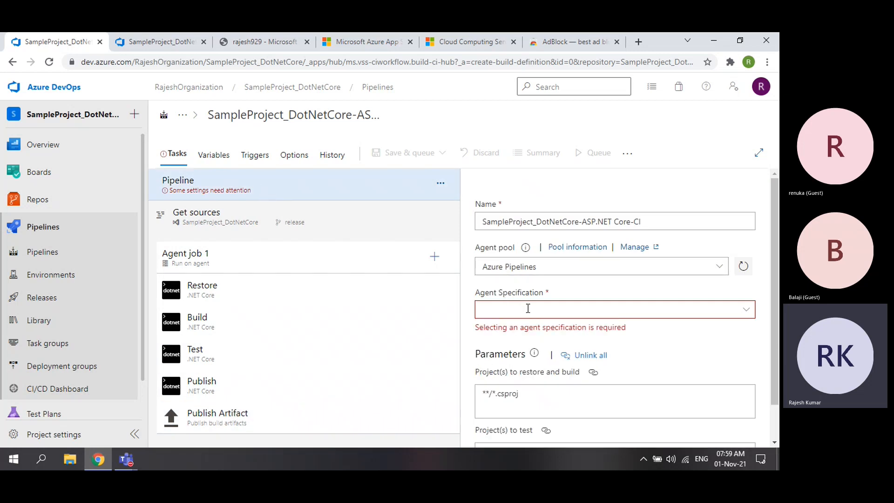
- Choose vs2017-win2016 as the pipeline's Agent Specification
click(746, 309)
scroll(591, 385, down, 1)
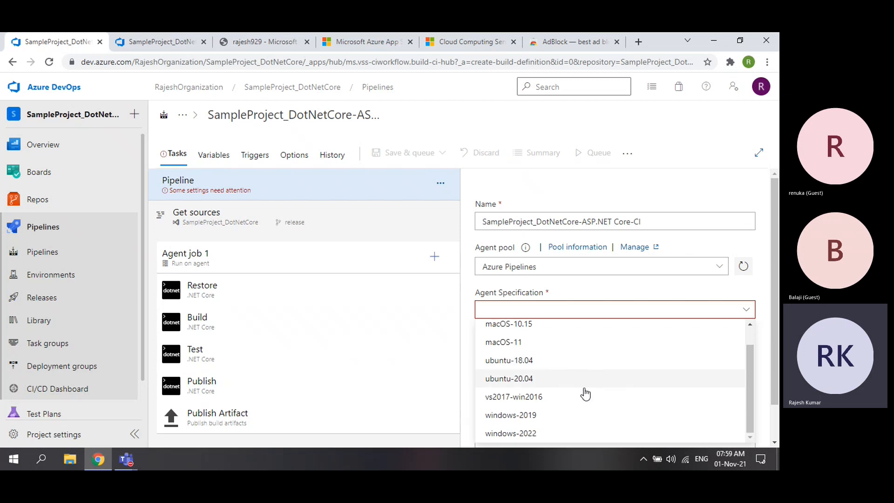
click(551, 397)
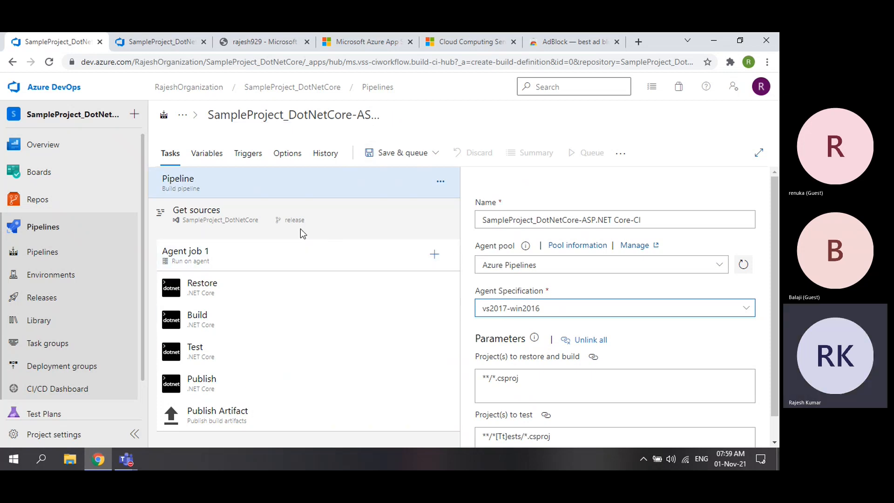
click(325, 217)
- Check the Restore task, keeping the restore command and its original 'Restore' display name
click(330, 189)
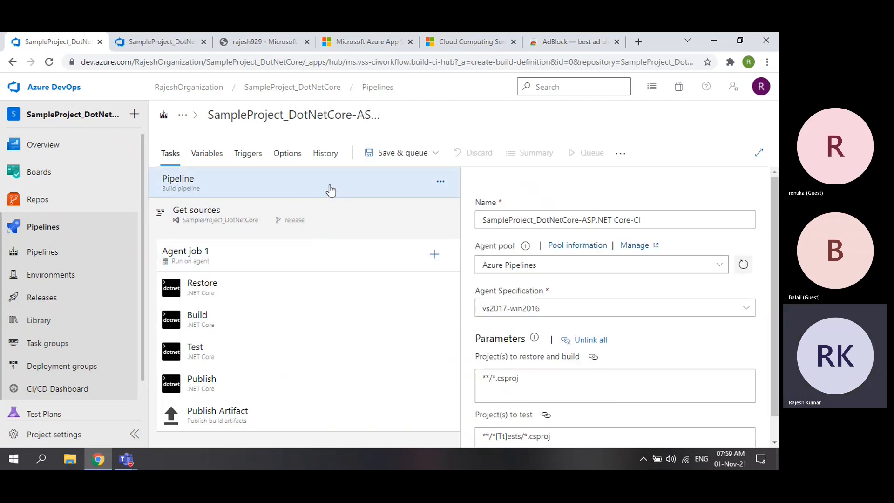
click(291, 286)
click(520, 315)
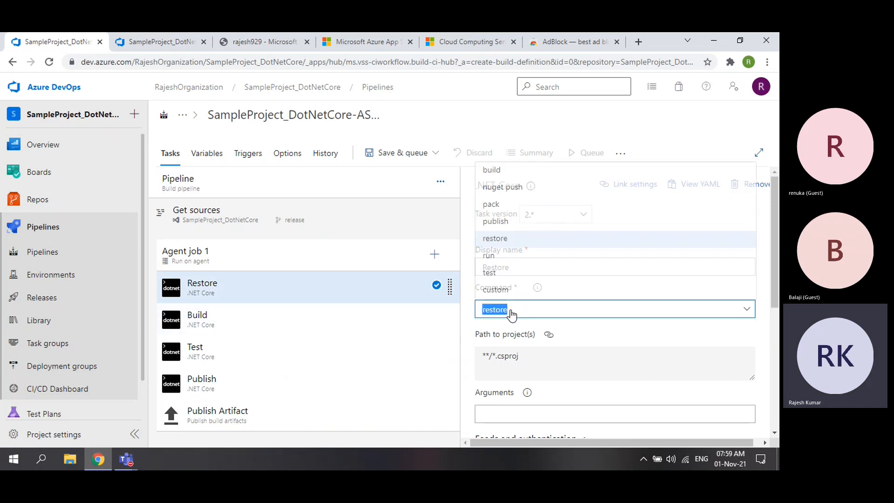
click(517, 314)
click(518, 269)
key(ctrl+a)
key(BackSpace)
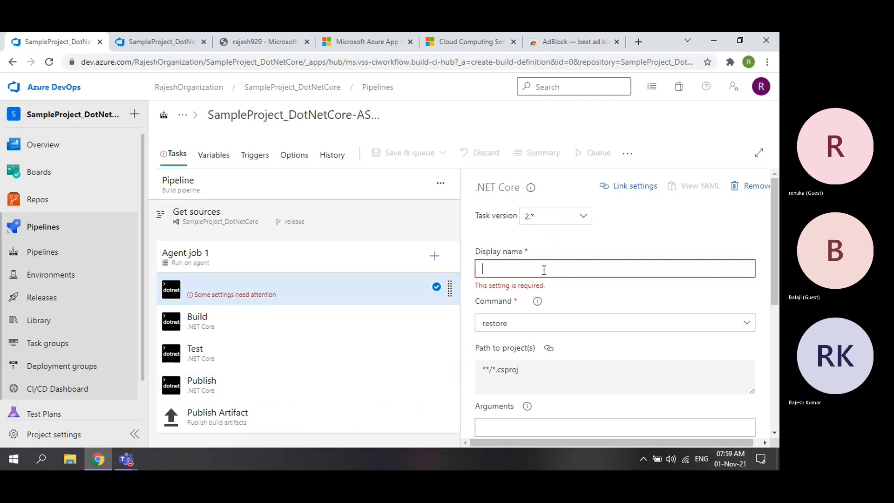
key(ctrl+z)
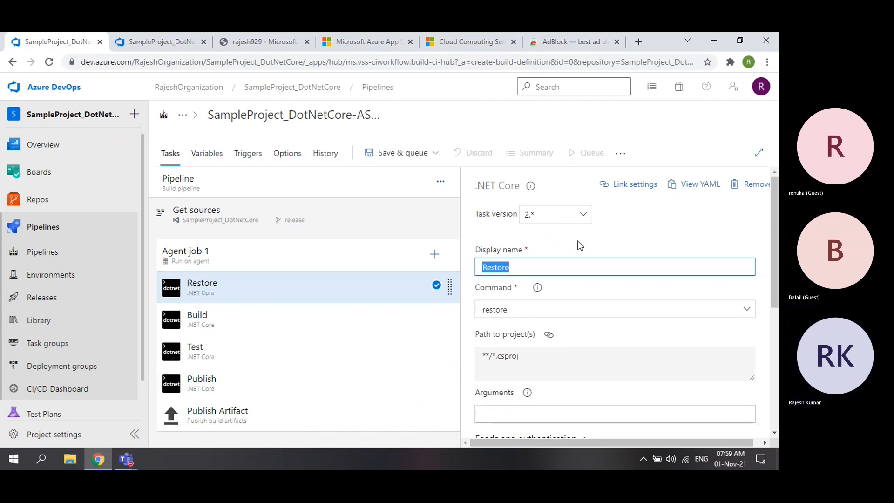
- Review the Build, Test, Publish and Publish Artifact task settings, ending on Test
click(245, 320)
click(229, 359)
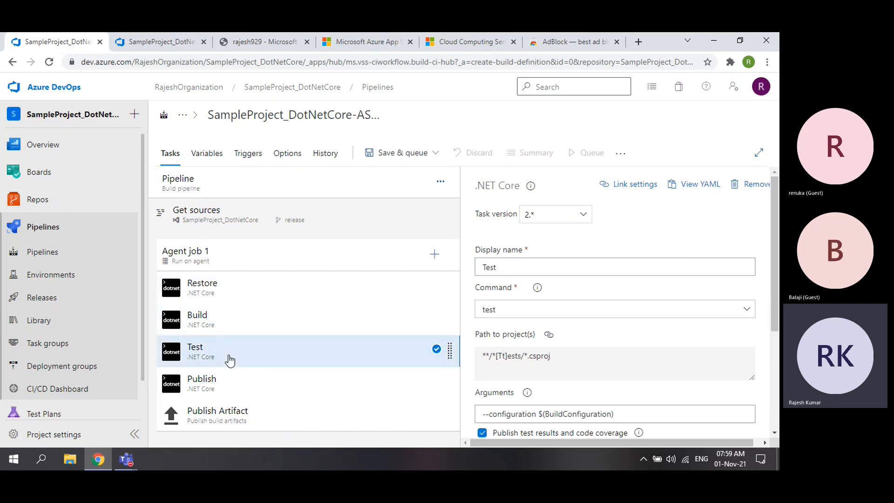
click(228, 390)
click(229, 415)
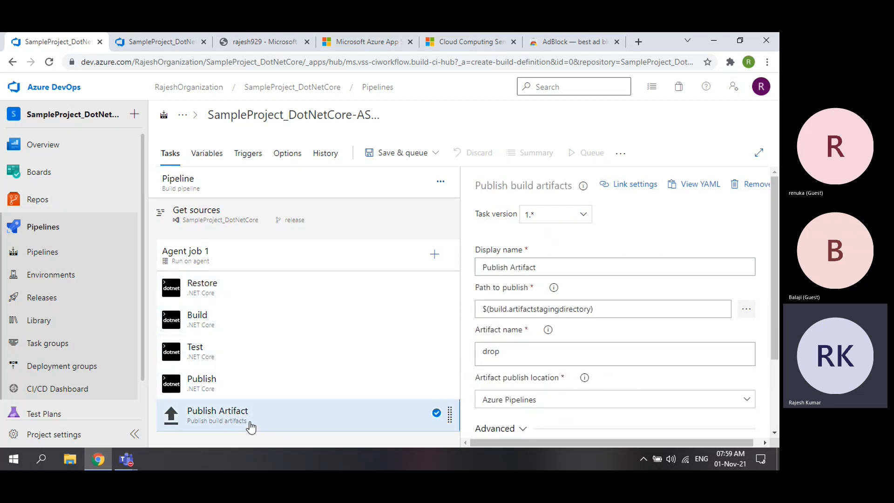
click(240, 385)
click(242, 354)
click(251, 291)
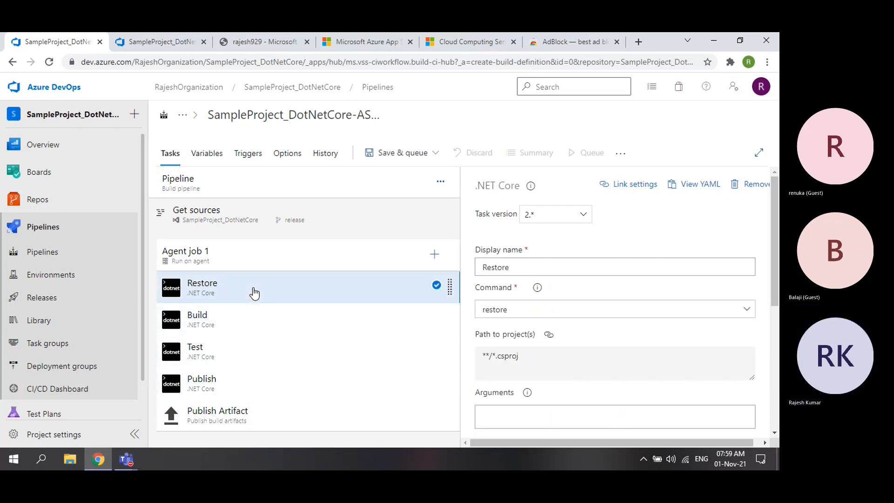
click(242, 319)
click(230, 359)
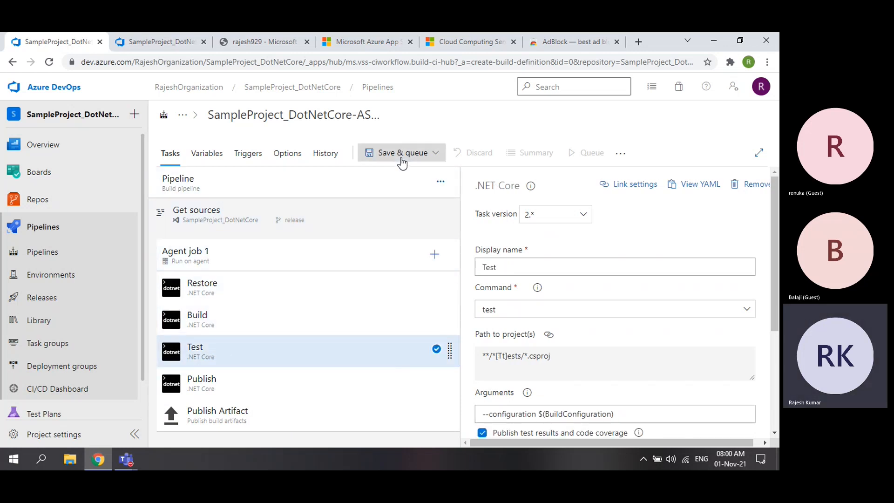
- Save and queue the pipeline with the comment 'first build', starting its run
click(401, 157)
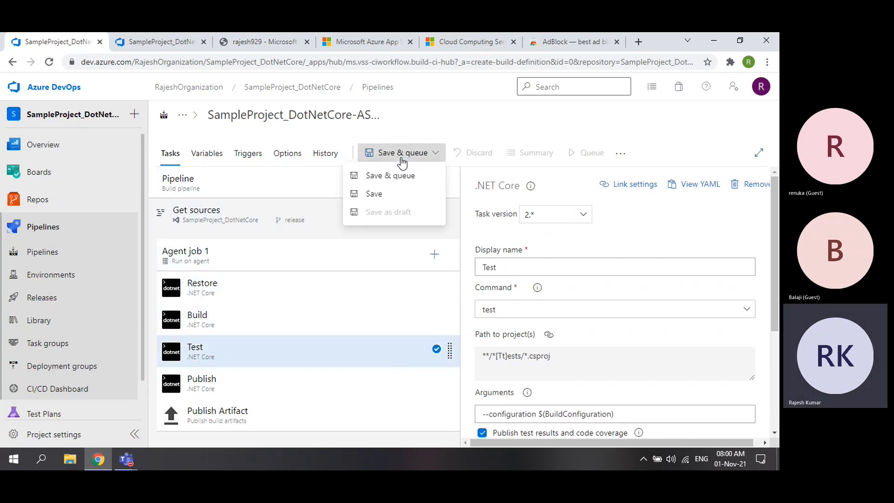
click(394, 182)
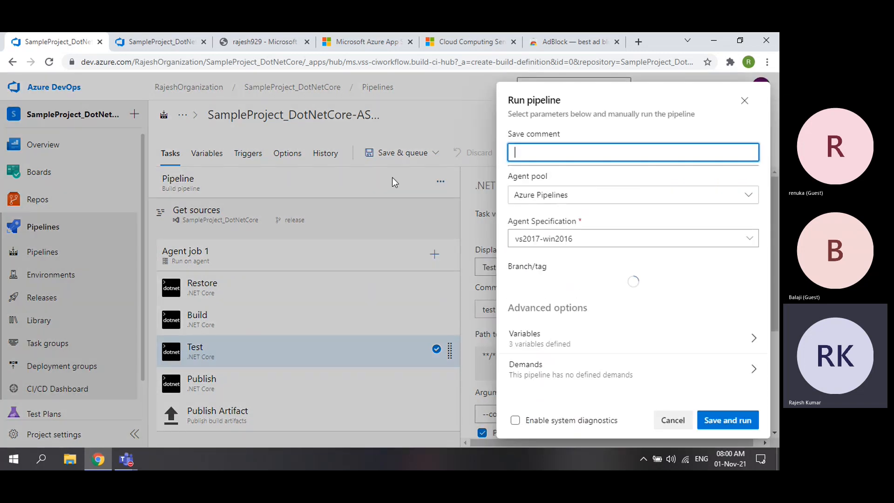
text(first build)
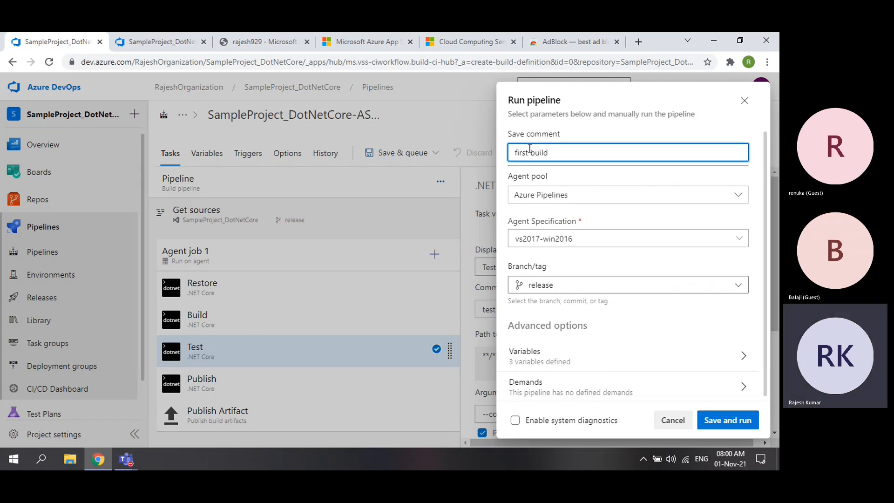
click(732, 422)
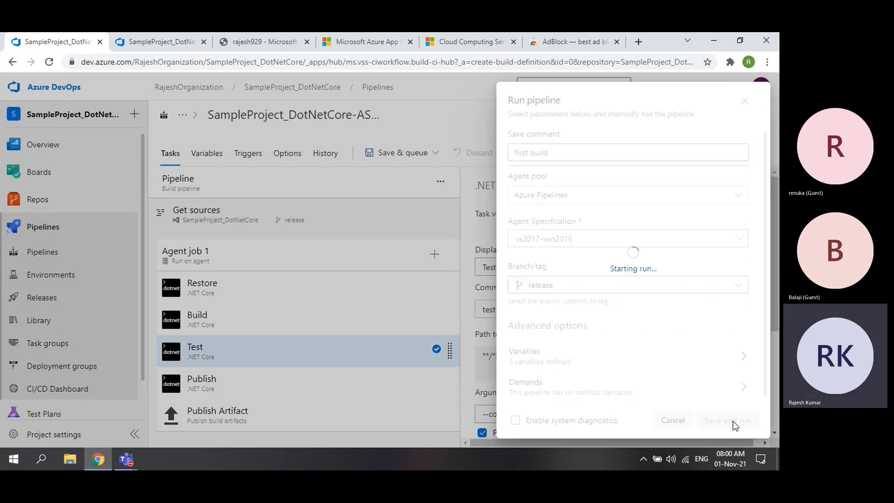
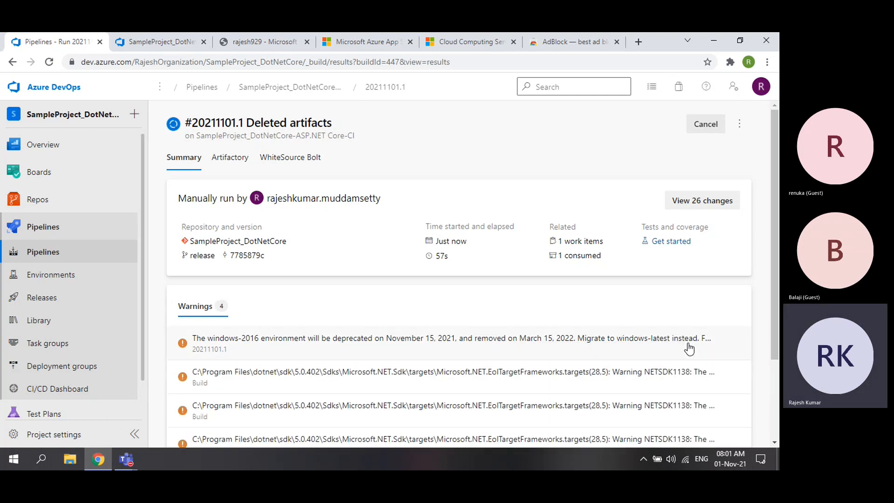
- Scroll past run 20211101.1's warnings to Jobs and open the Agent job 1 log
scroll(612, 356, down, 2)
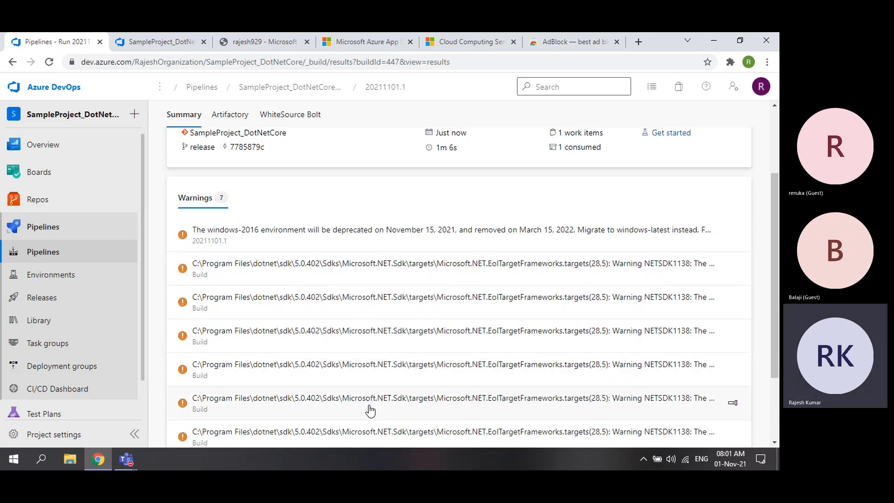
scroll(370, 410, down, 2)
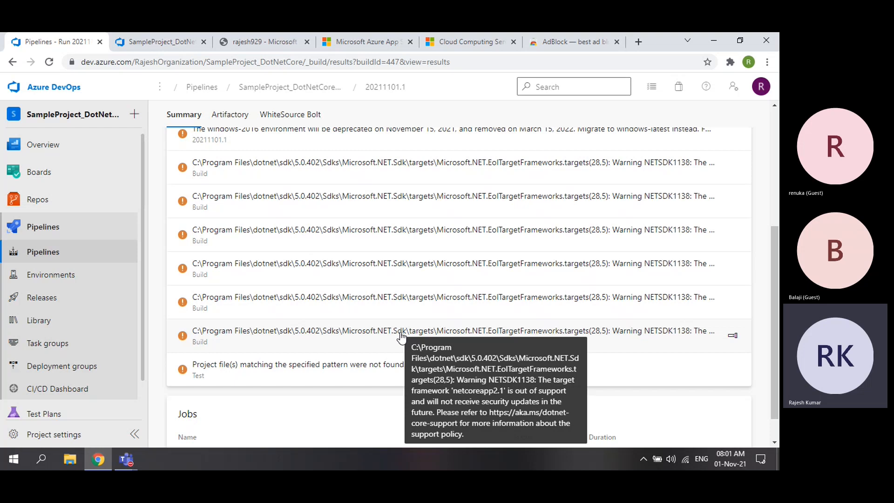
scroll(401, 336, down, 1)
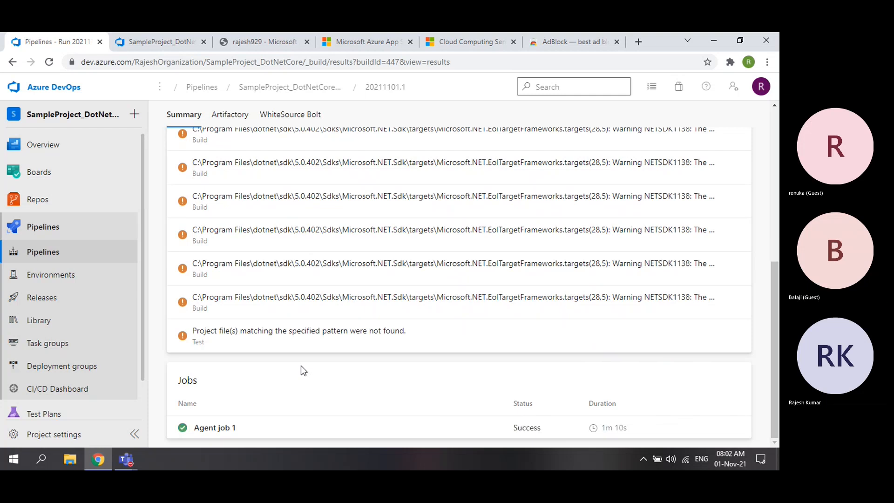
scroll(311, 368, up, 5)
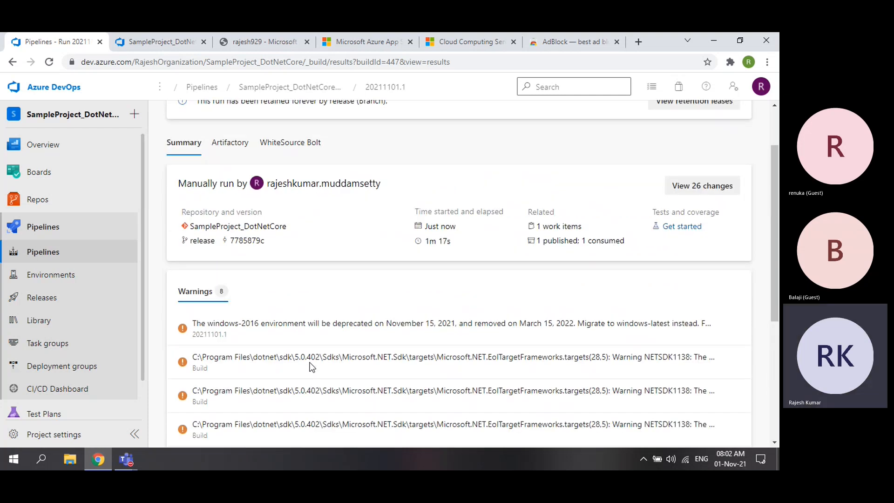
scroll(311, 367, down, 5)
click(248, 427)
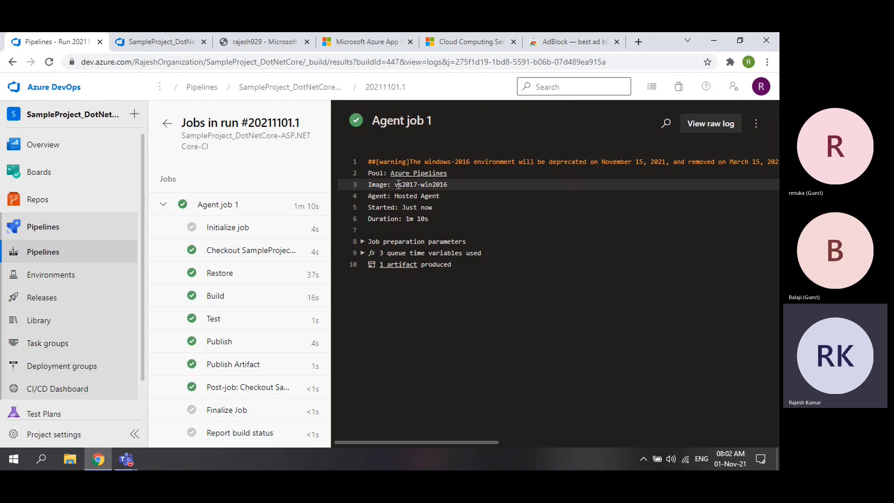
drag(395, 184, 448, 185)
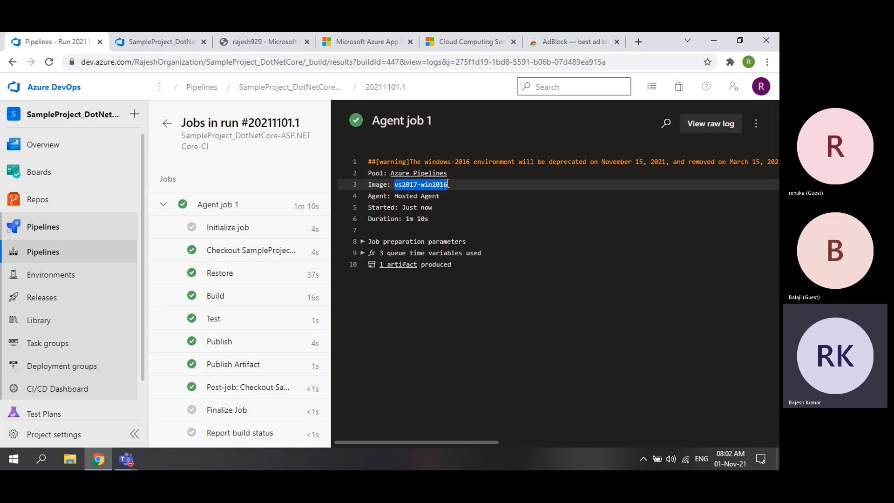
drag(546, 162, 669, 155)
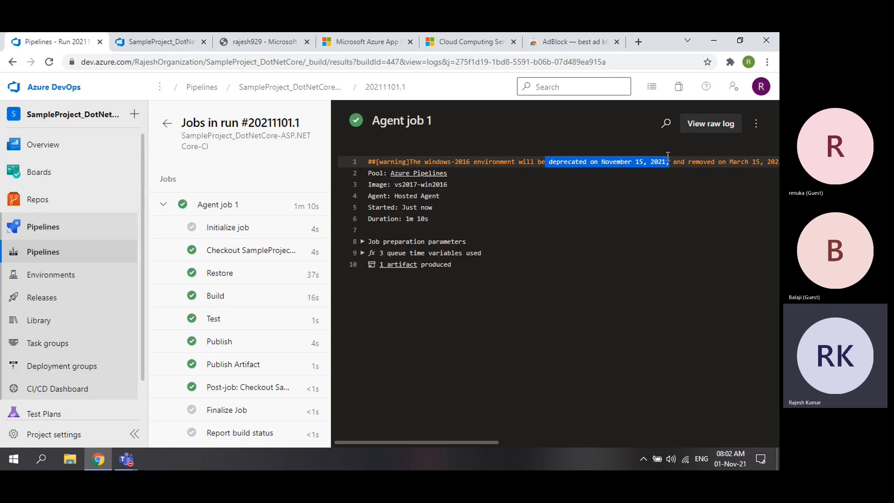
click(166, 123)
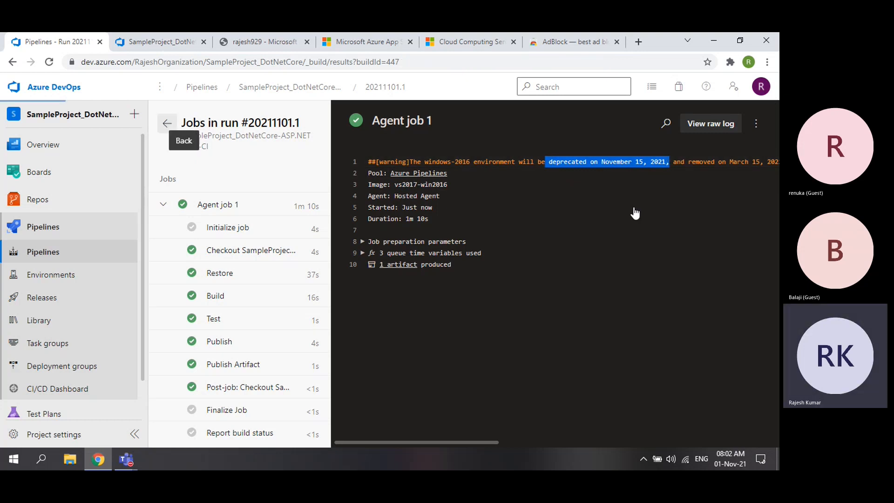
click(739, 122)
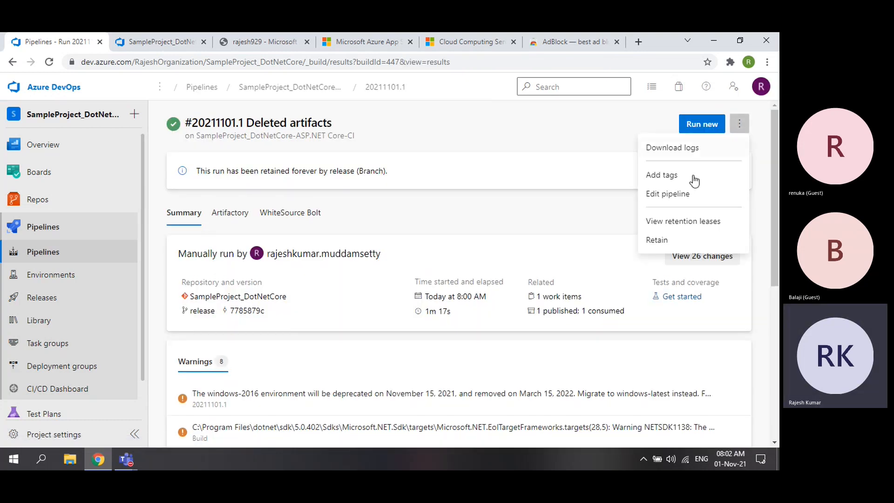
click(675, 198)
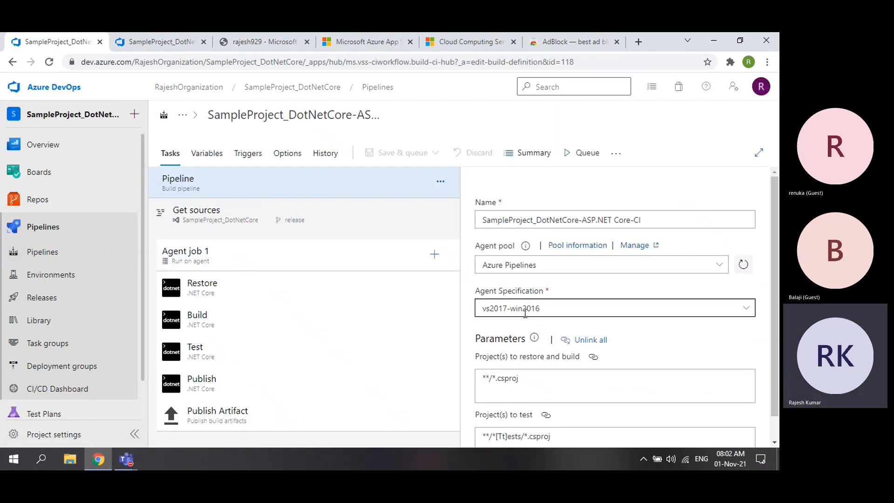
click(533, 311)
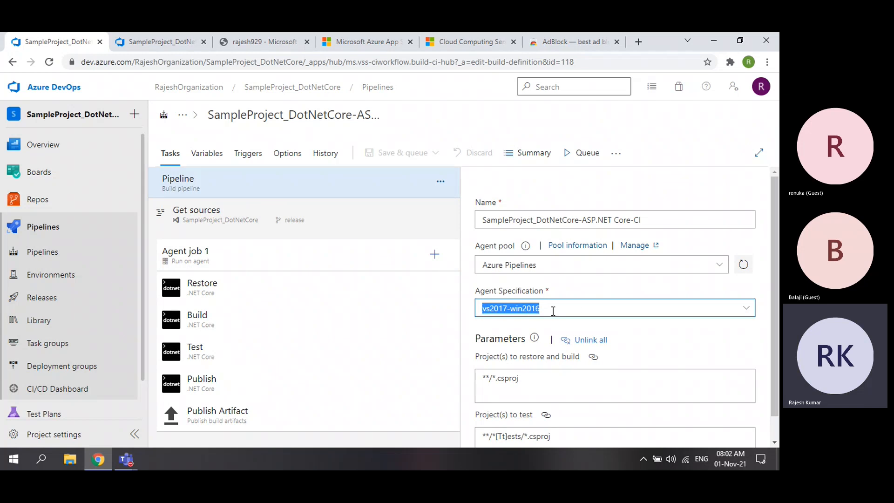
click(745, 308)
scroll(747, 309, down, 1)
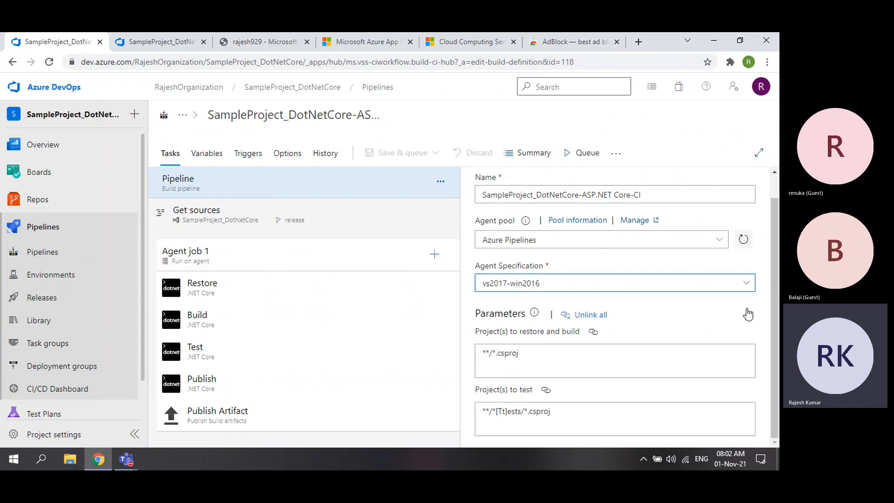
click(747, 285)
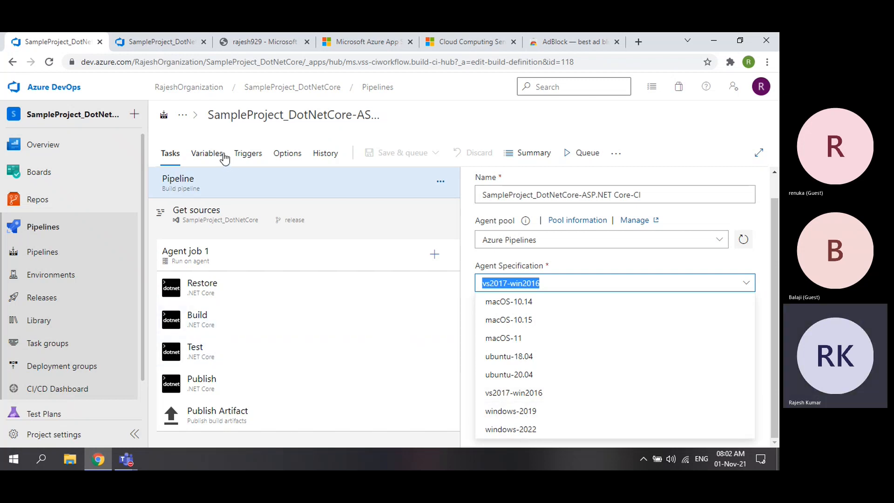
click(12, 62)
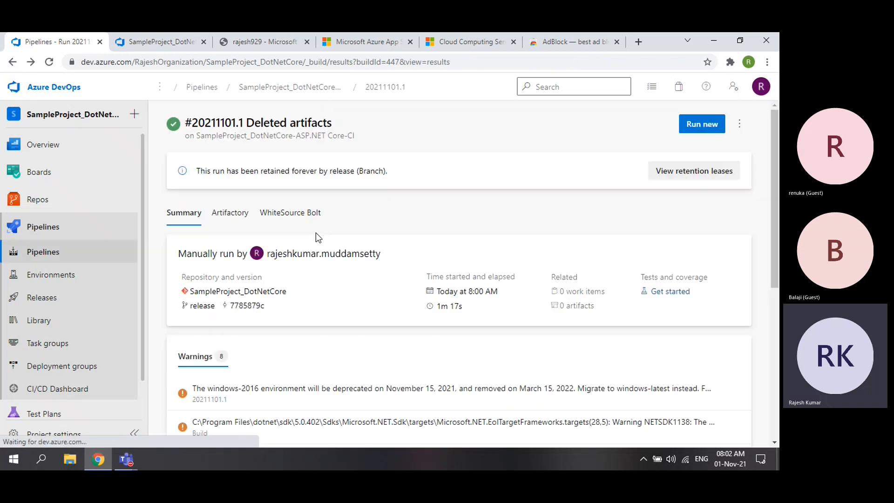
scroll(360, 320, down, 3)
drag(179, 190, 218, 192)
scroll(354, 289, down, 3)
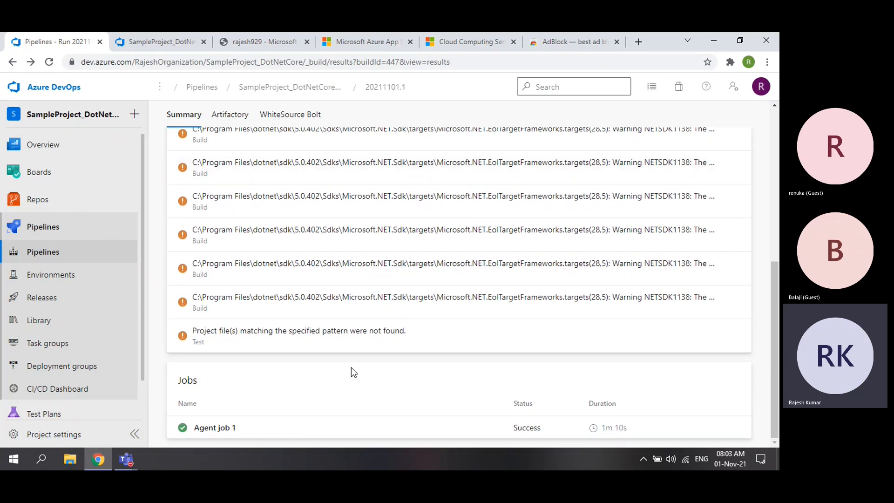
click(233, 428)
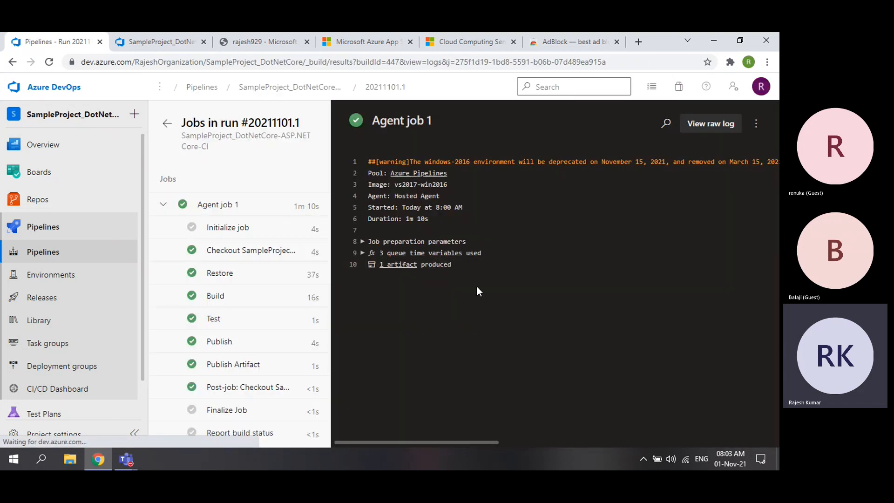
click(235, 278)
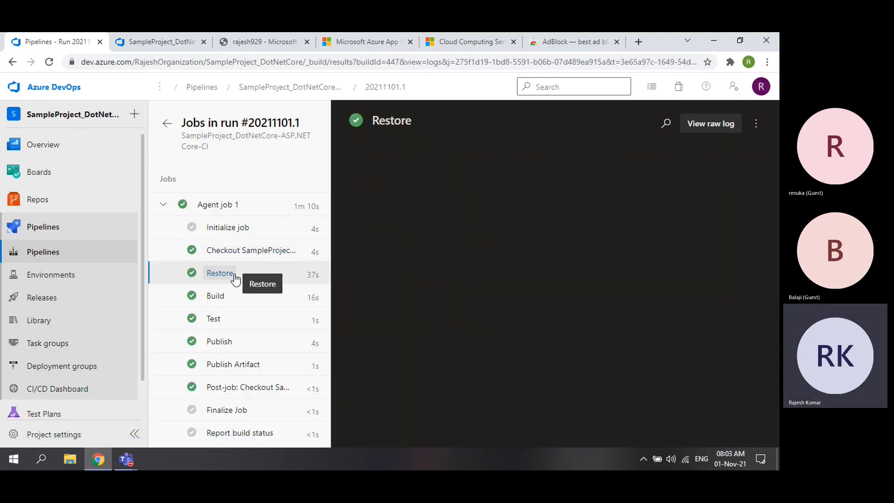
click(224, 302)
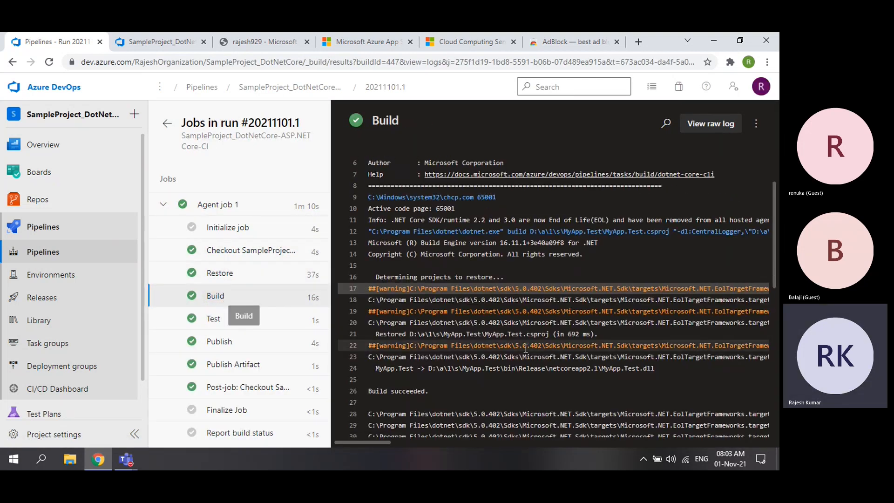
scroll(525, 348, down, 8)
drag(387, 360, 425, 361)
drag(387, 304, 426, 305)
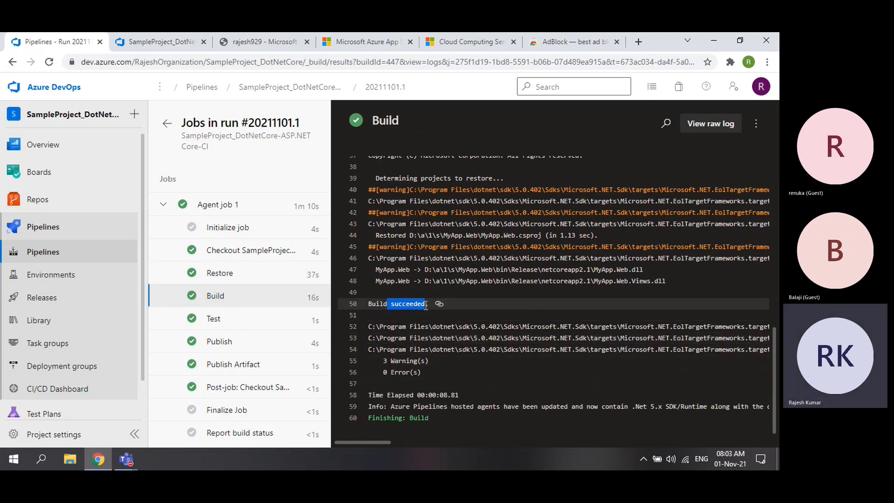
click(225, 320)
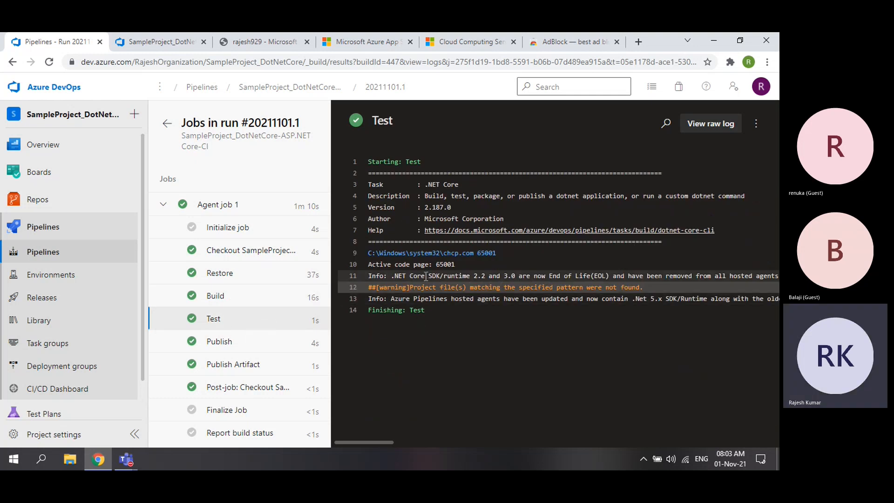
click(233, 343)
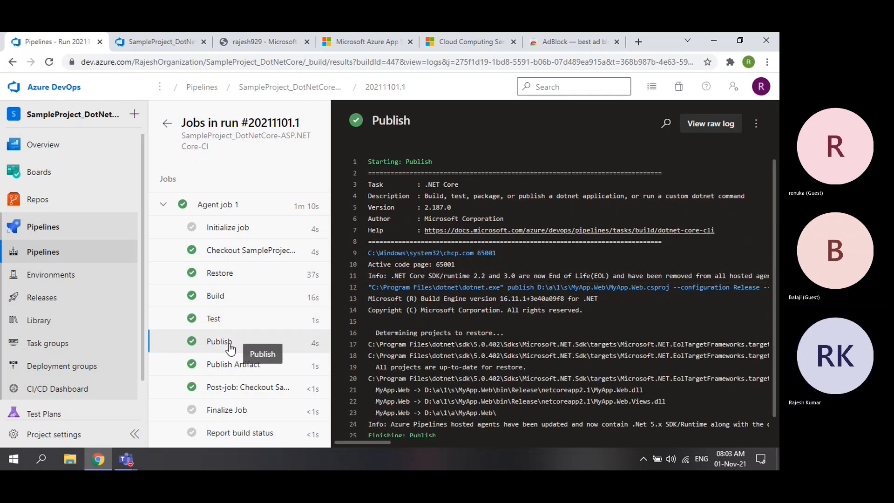
scroll(480, 349, down, 1)
drag(451, 406, 556, 406)
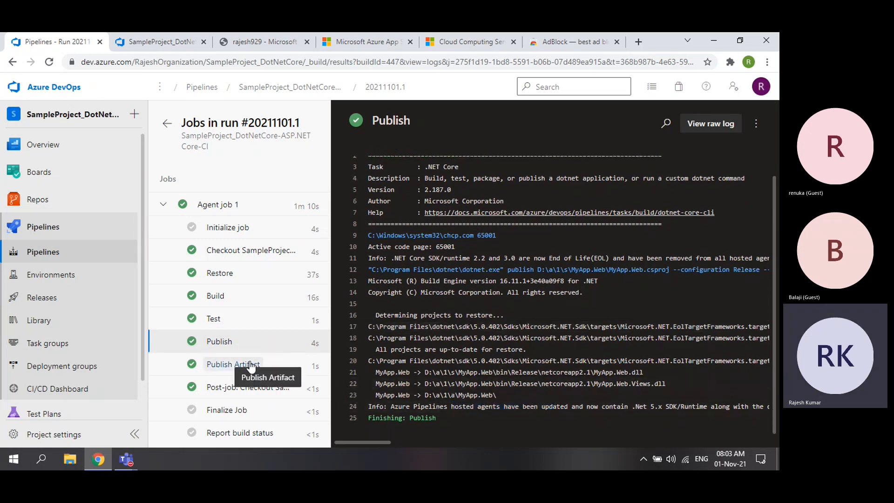
click(248, 368)
drag(511, 287, 570, 287)
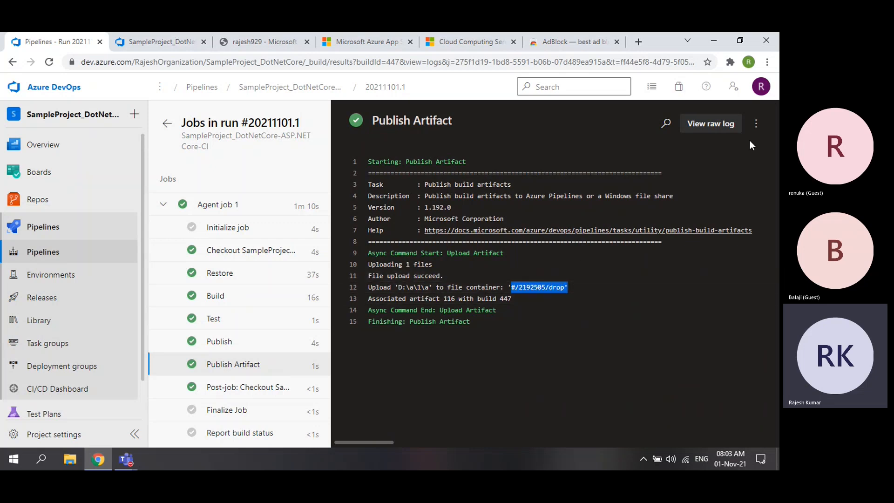
click(167, 123)
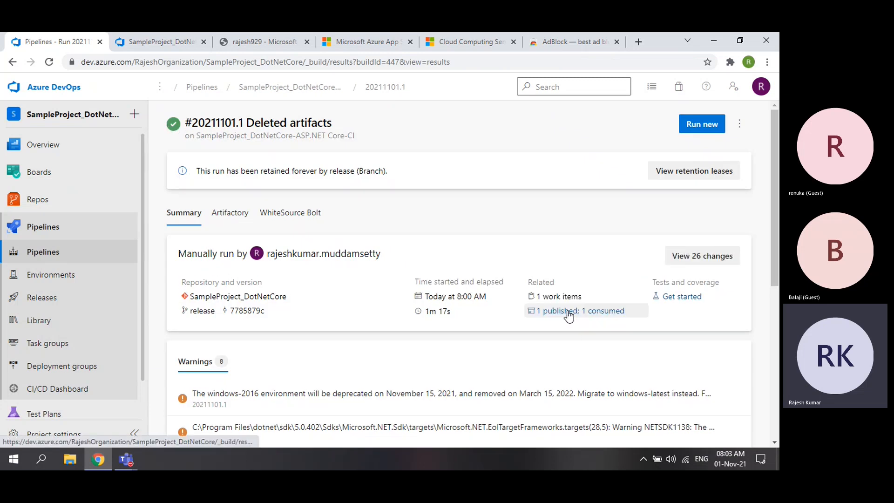
- Return to the run summary and expand the published drop artifact
click(10, 62)
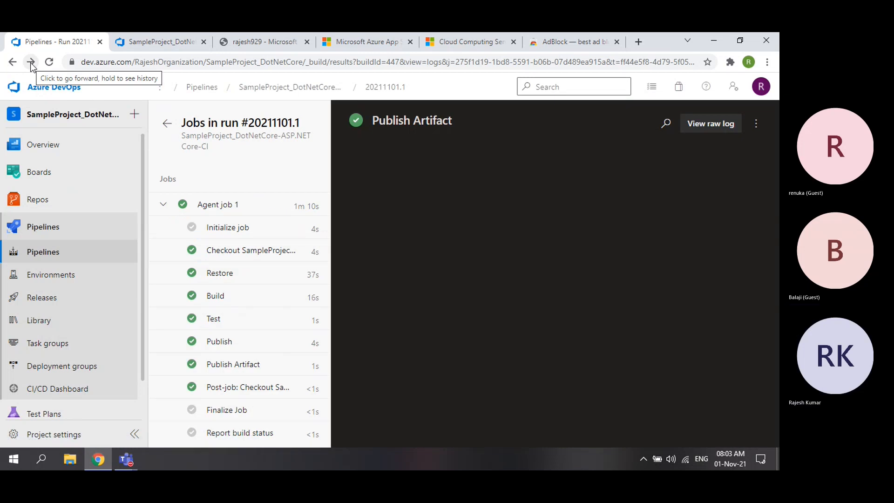
click(166, 123)
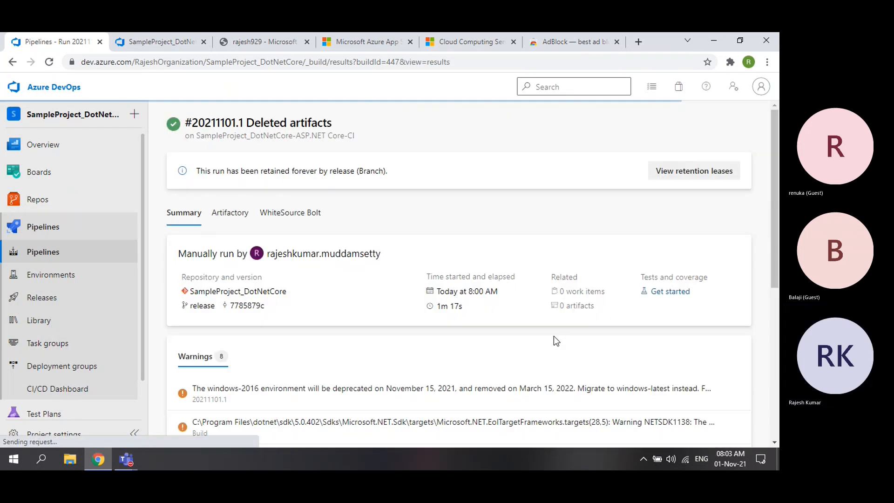
click(565, 308)
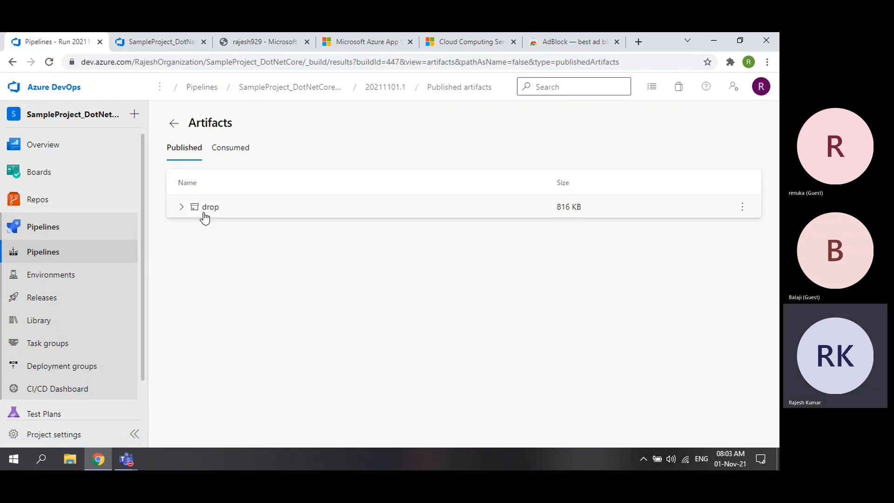
click(181, 207)
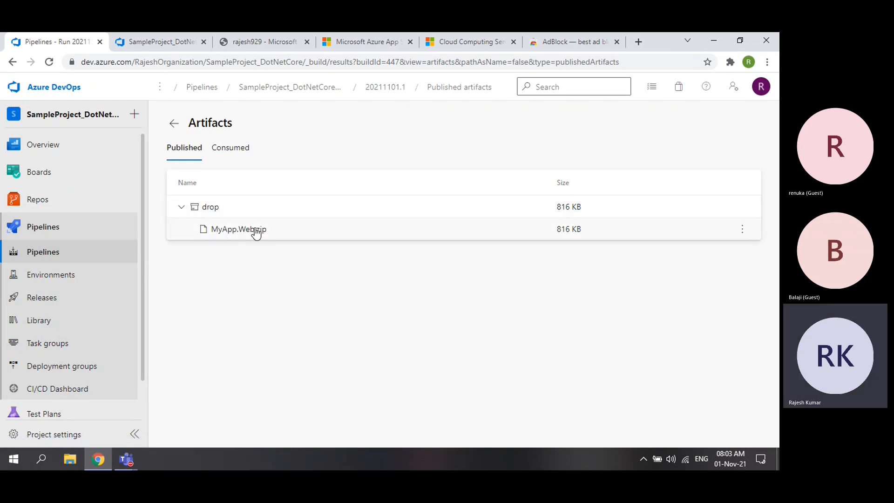
- Download the MyApp.Web.zip artifact from the drop folder
click(158, 38)
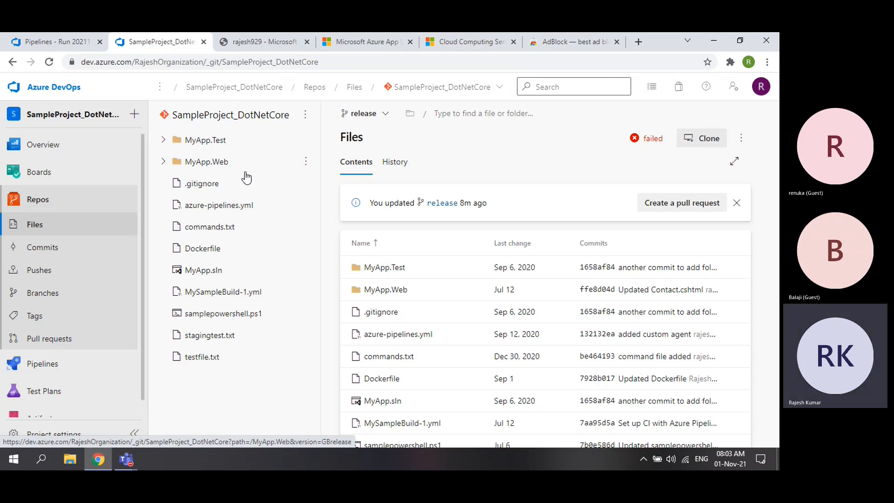
click(57, 43)
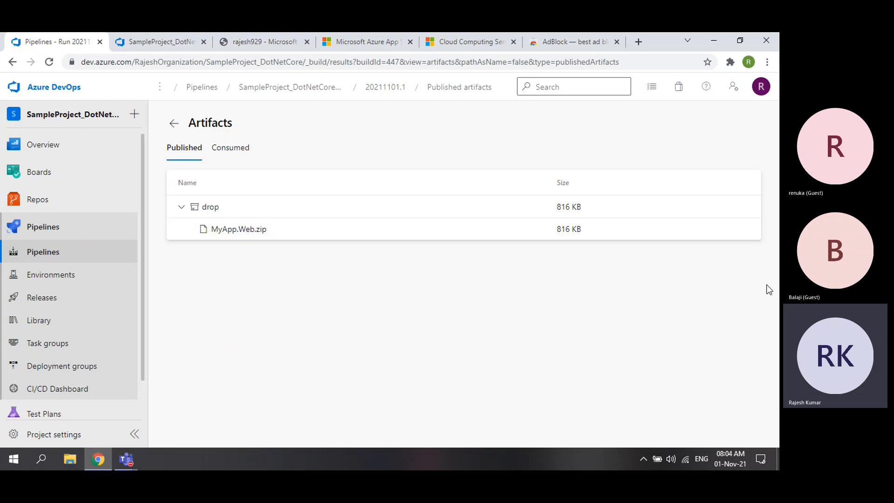
click(742, 230)
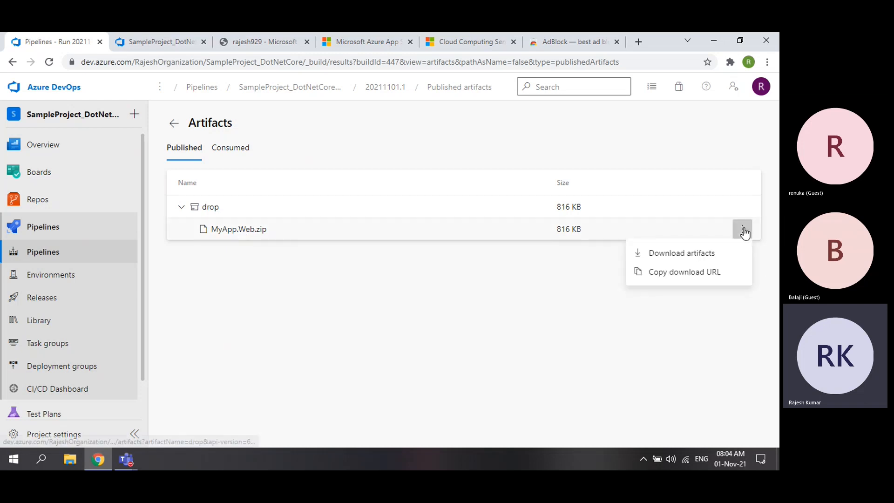
click(714, 253)
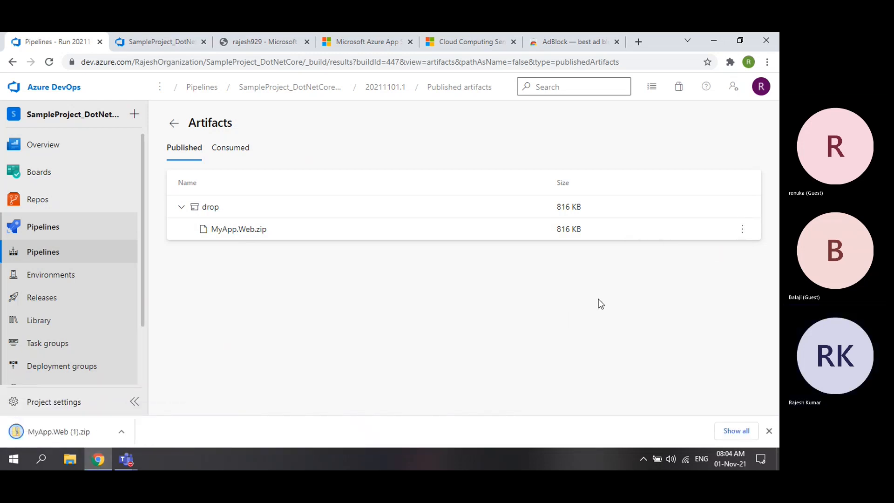
click(70, 464)
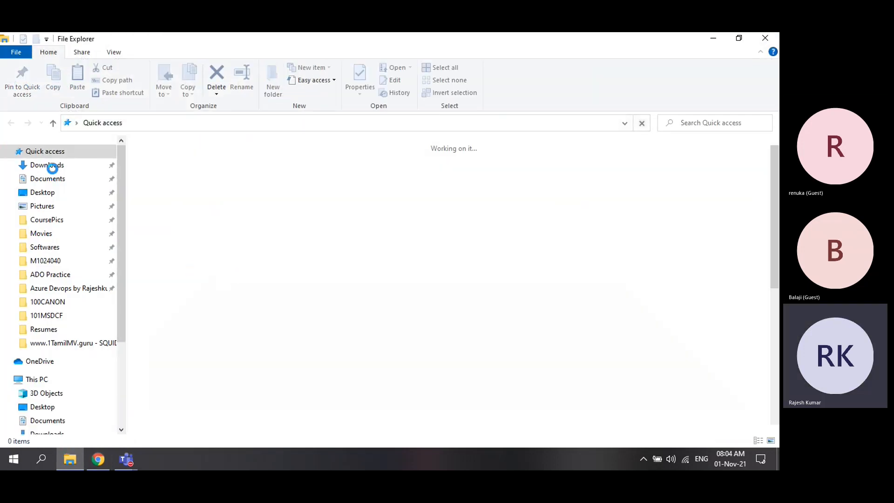
click(52, 167)
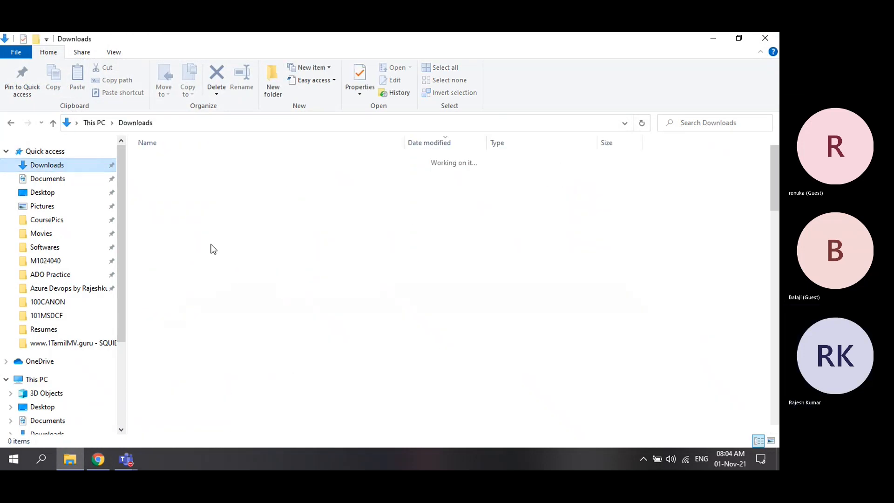
click(196, 174)
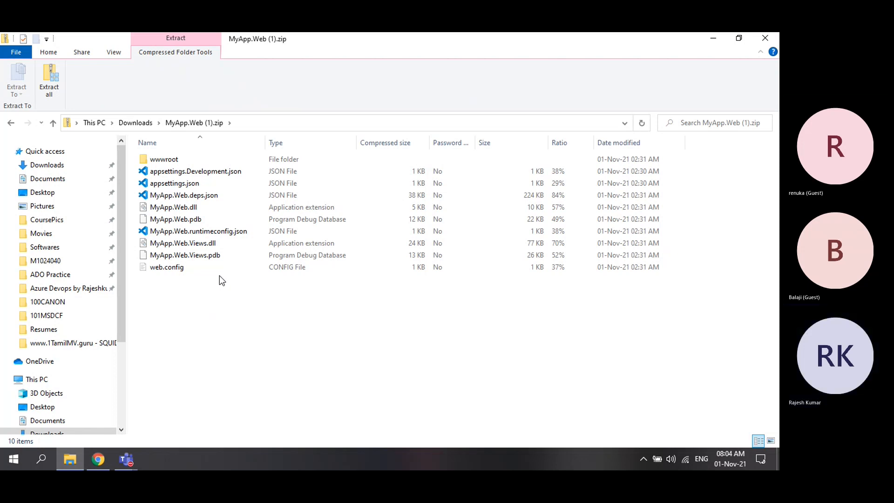
click(293, 209)
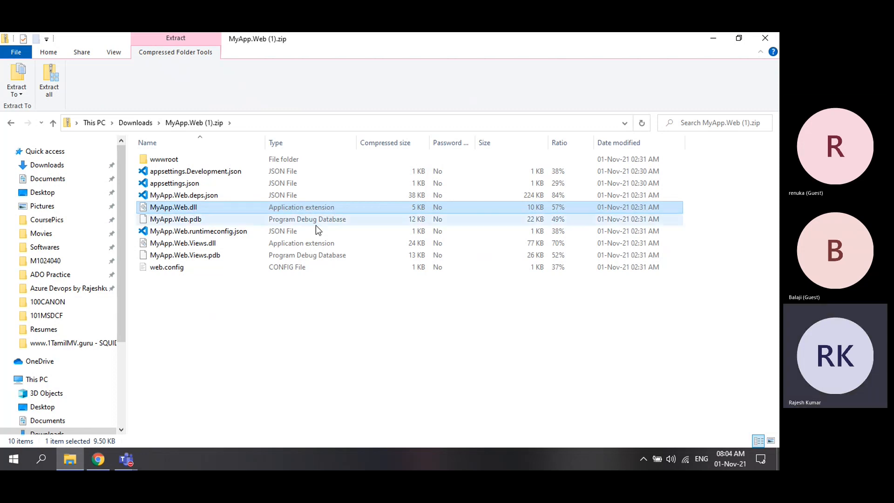
click(272, 244)
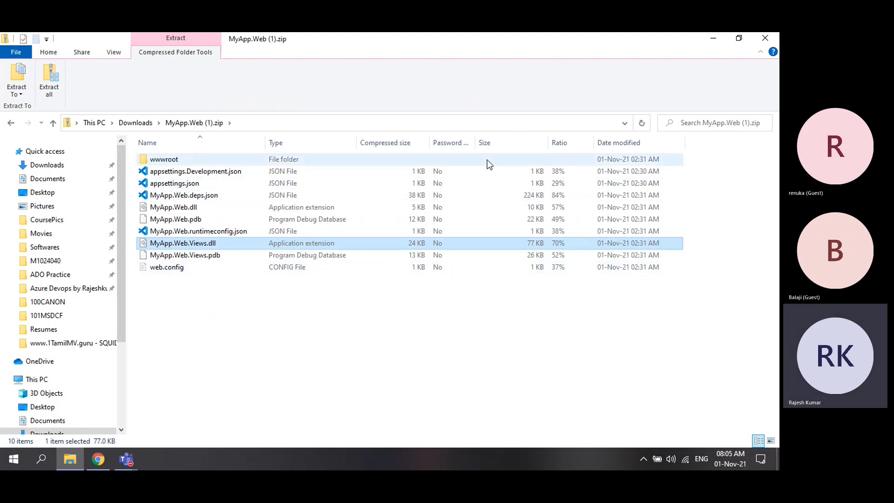
click(774, 42)
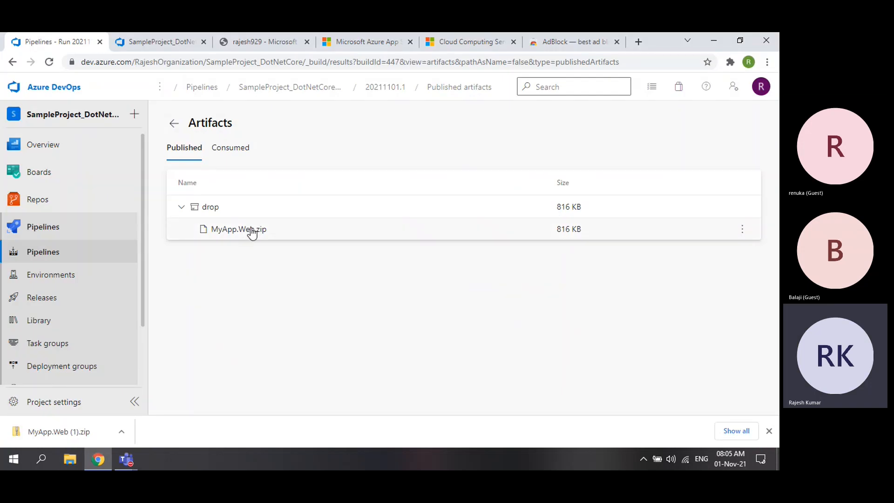
- Return to the run summary, then view the rajesh929 App Service default welcome page
click(179, 128)
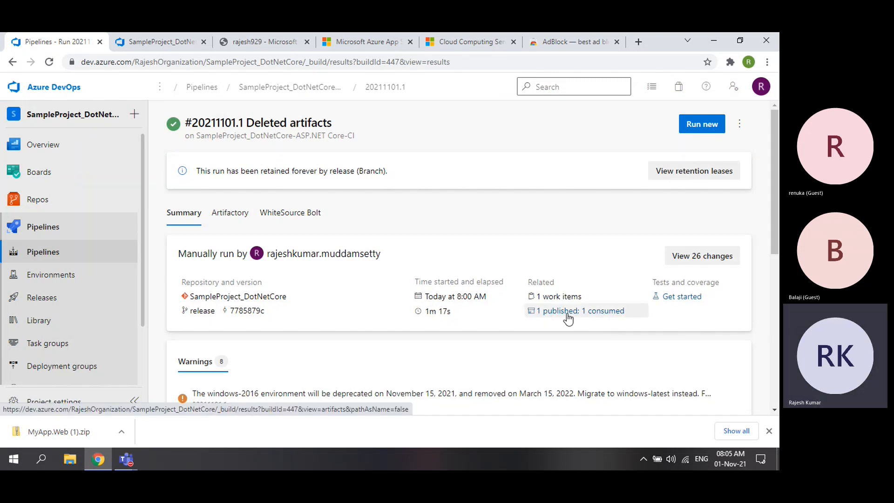
click(276, 42)
drag(163, 125, 223, 128)
click(346, 43)
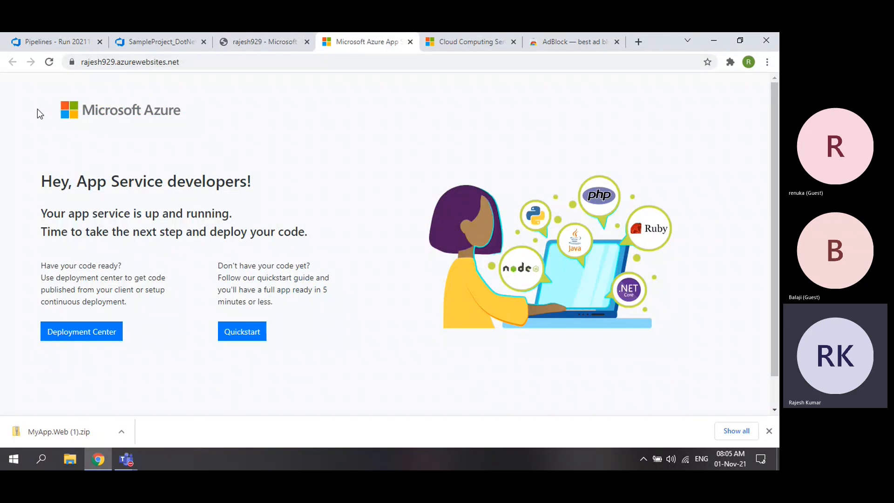
- Dismiss the download bar and open the SampleProject_DotNetCore-ASP.NET Core-CI pipeline's runs list
scroll(654, 327, down, 1)
scroll(655, 327, up, 1)
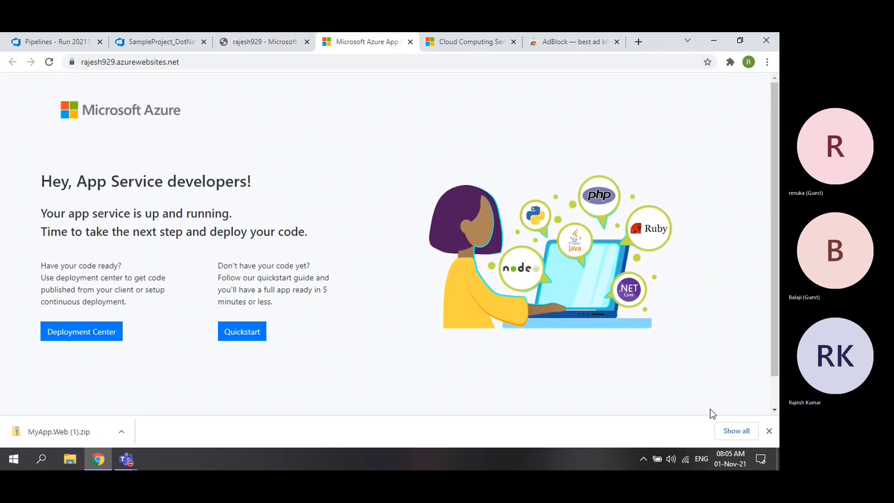
click(769, 431)
scroll(432, 334, down, 1)
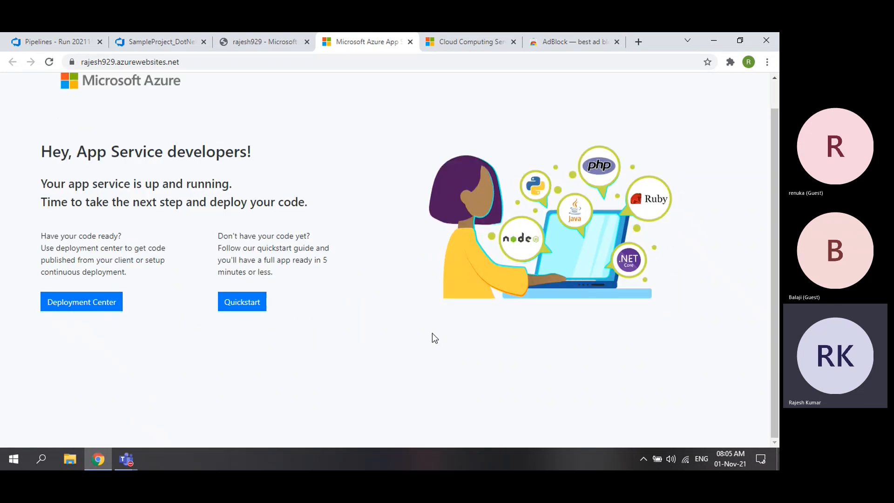
scroll(432, 333, up, 1)
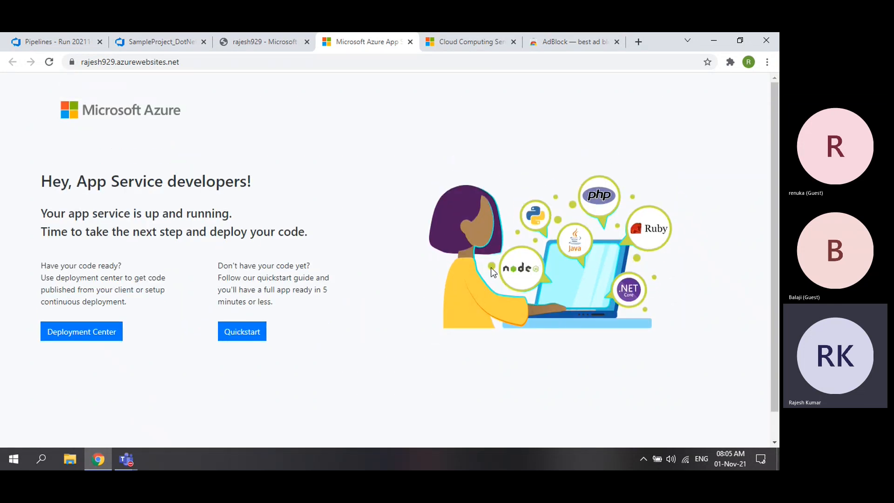
click(47, 45)
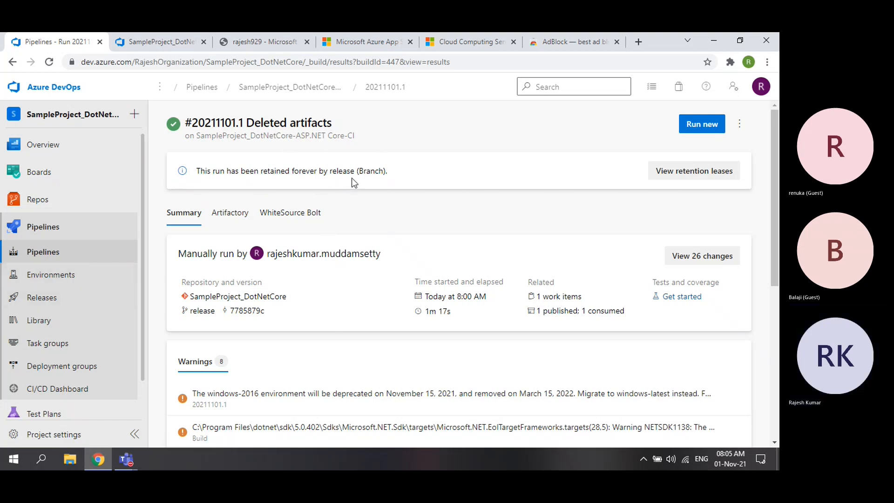
click(317, 88)
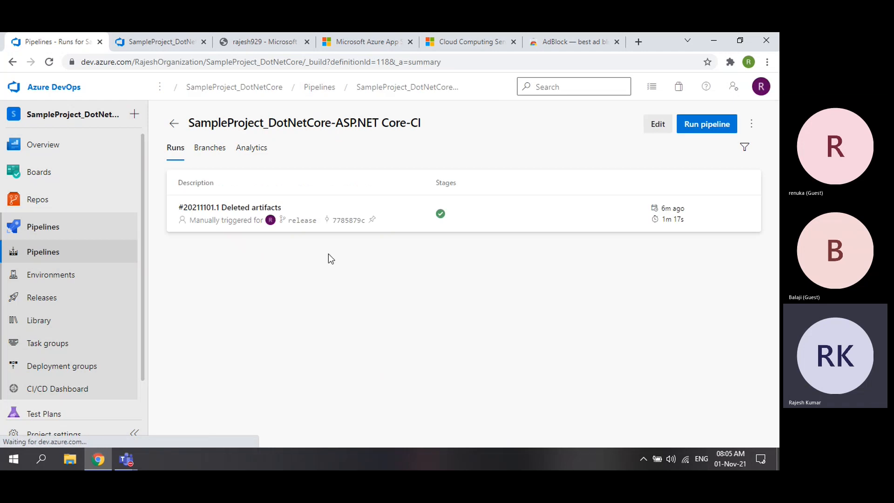
drag(189, 123, 421, 121)
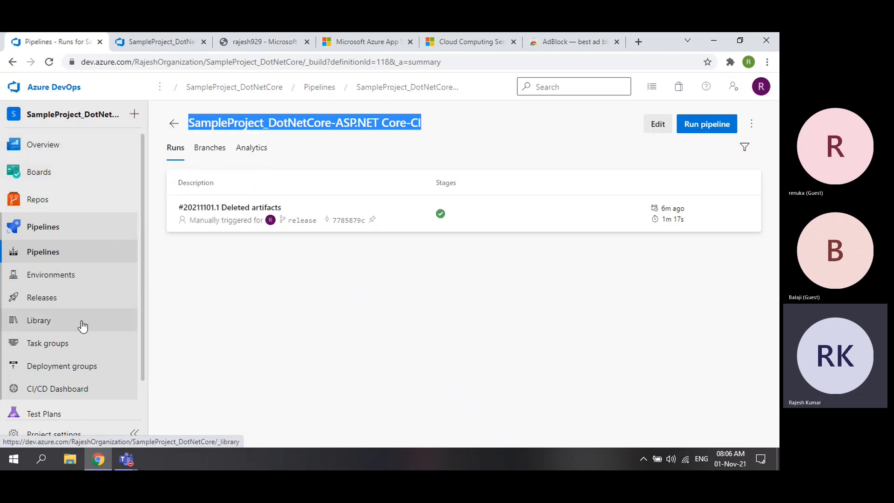
- Open Releases in a new tab, listing DeploytoAzureApp1's releases, and show the New options
right_click(43, 300)
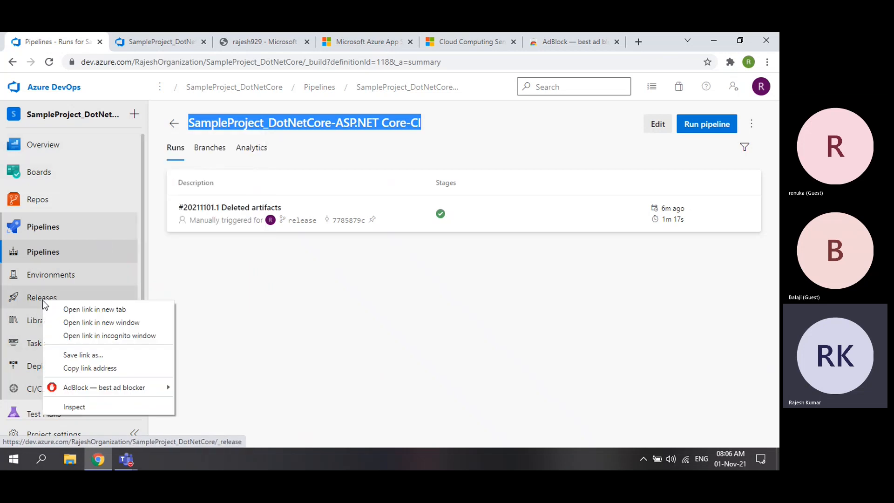
click(99, 311)
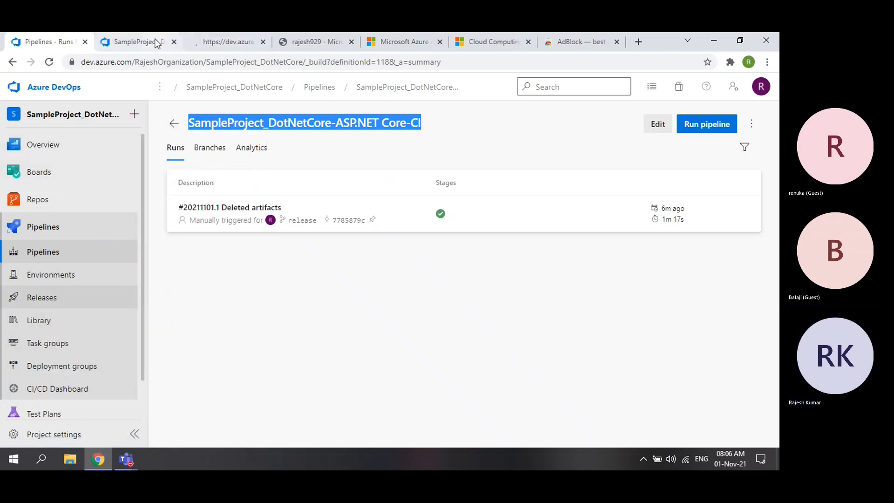
click(217, 42)
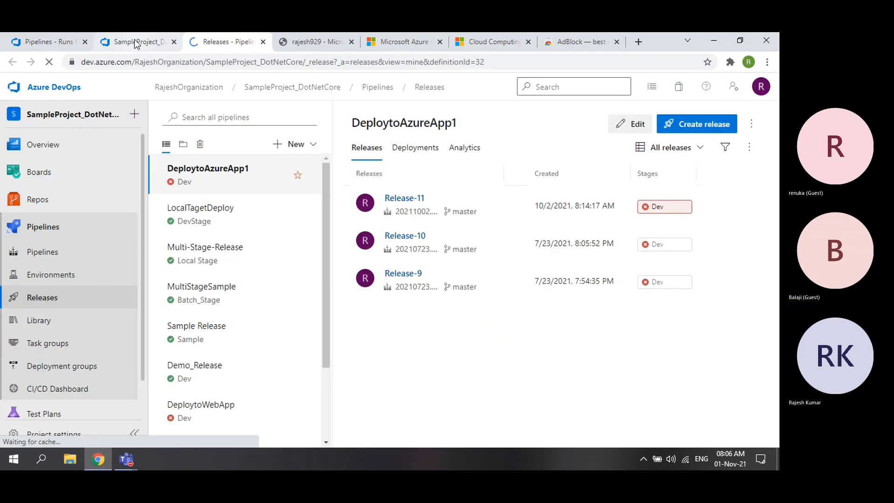
drag(135, 42, 39, 45)
click(223, 42)
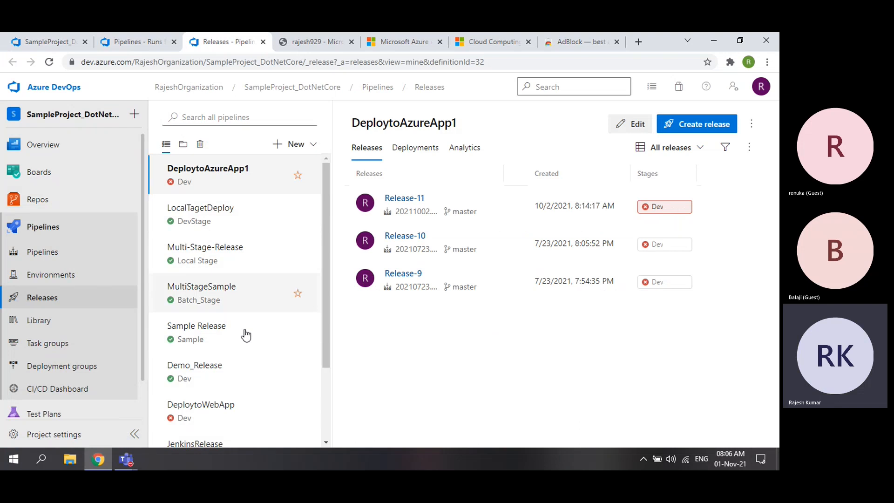
scroll(251, 386, down, 2)
scroll(248, 385, up, 2)
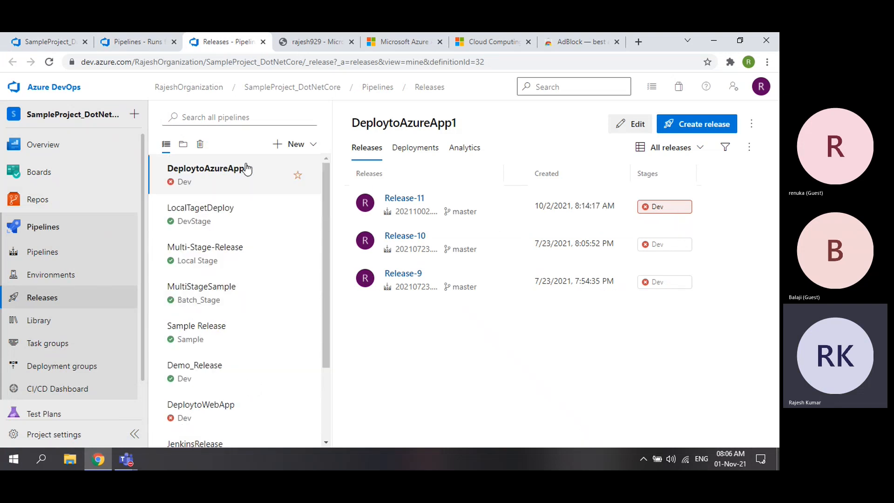
click(298, 145)
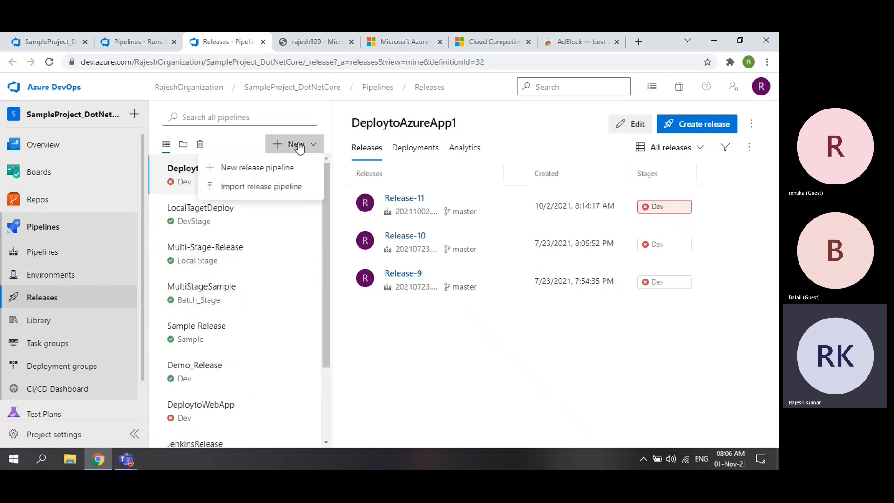
- Create a new release pipeline using the Azure App Service deployment template
click(269, 170)
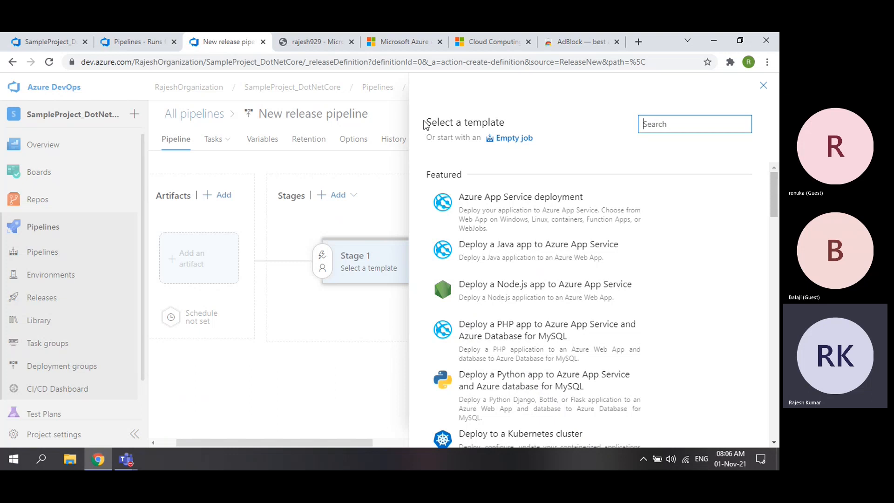
drag(425, 122, 514, 126)
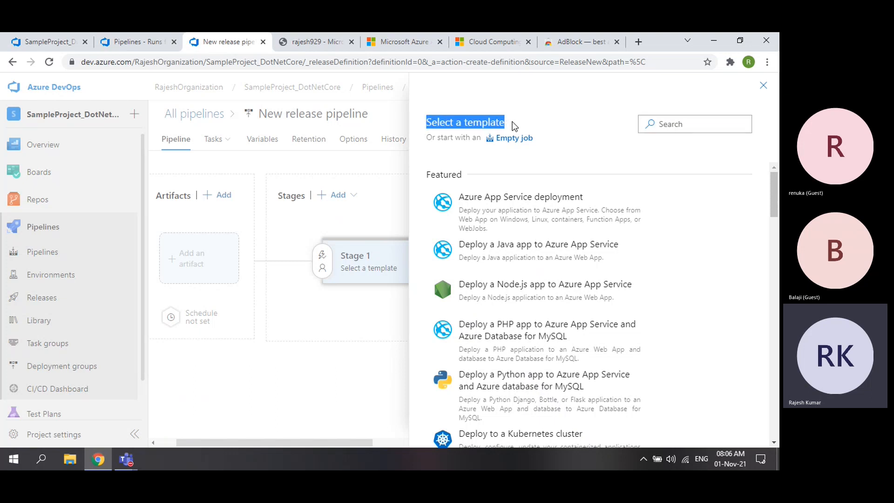
mouse_move(501, 216)
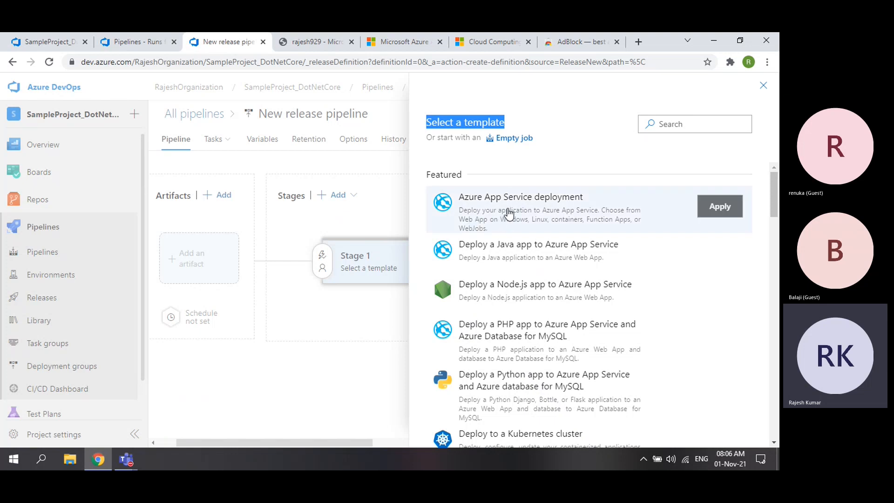
click(315, 43)
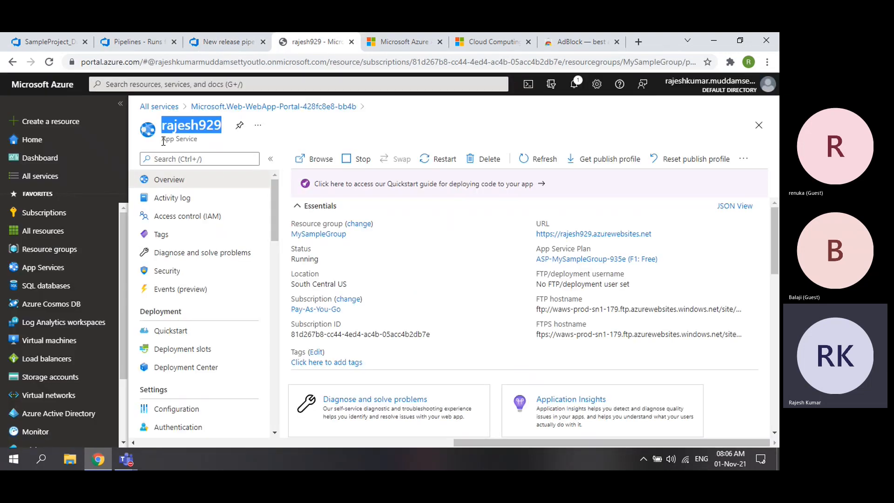
drag(161, 139, 197, 139)
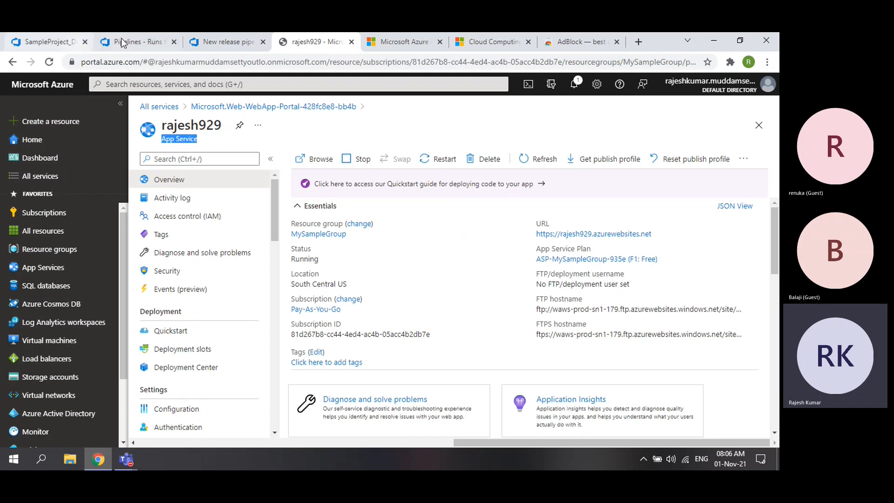
click(144, 43)
click(224, 41)
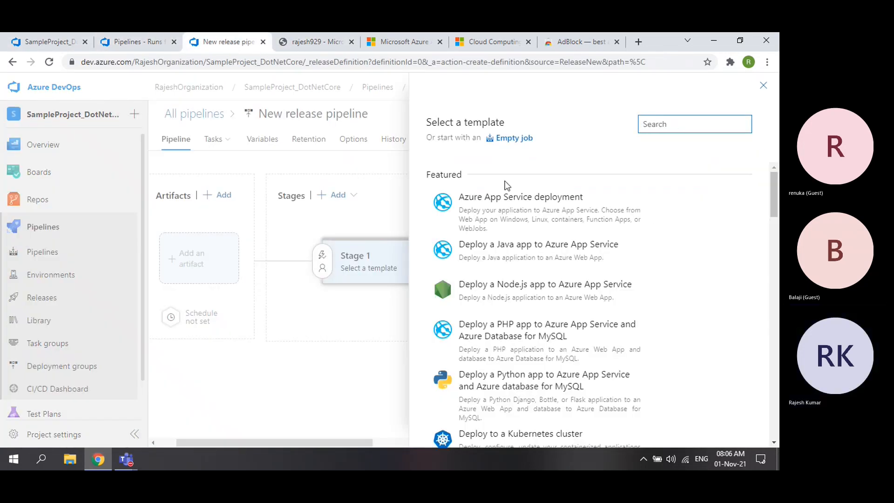
mouse_move(525, 212)
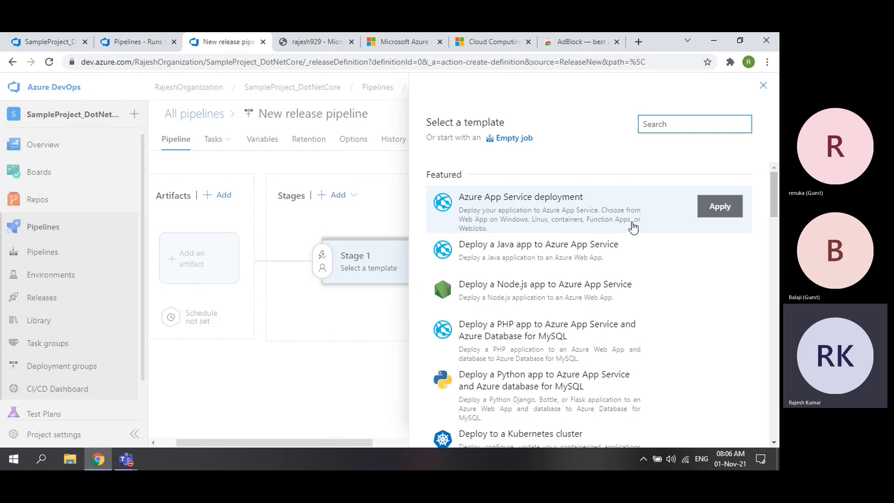
click(720, 209)
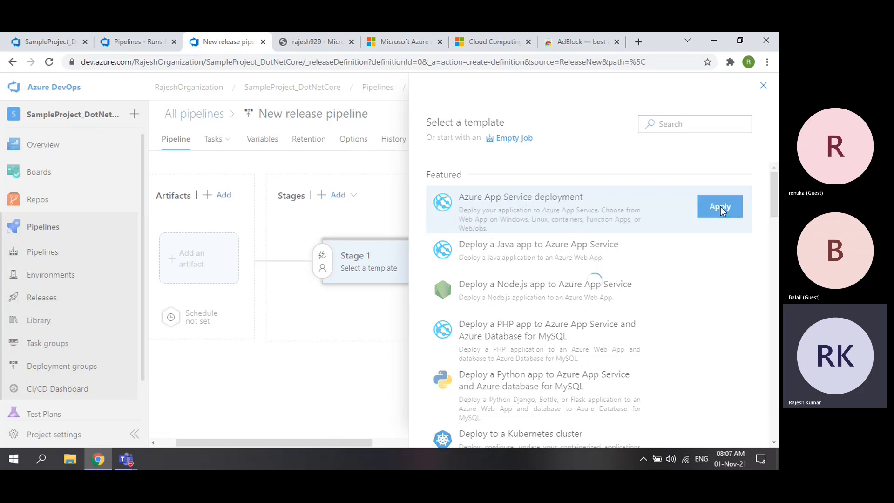
- Replace the stage name 'Stage 1' with 'Testing' and close the stage properties
click(539, 265)
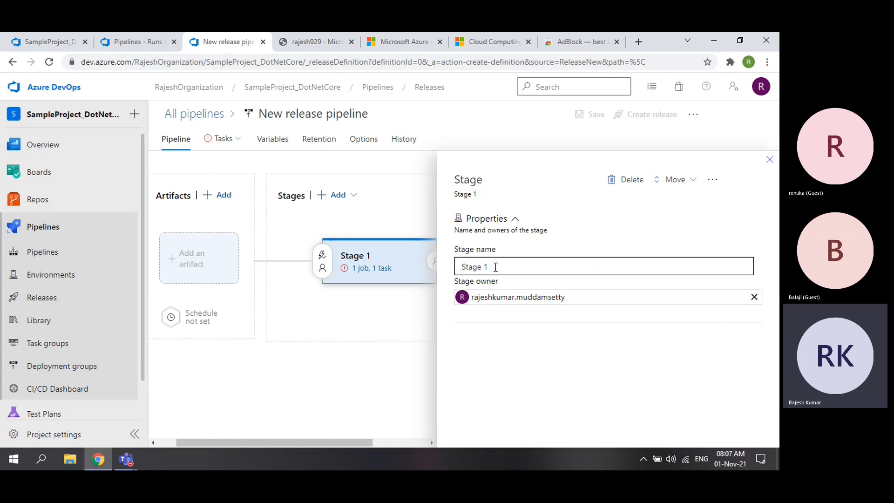
drag(495, 266, 450, 273)
text(Testing)
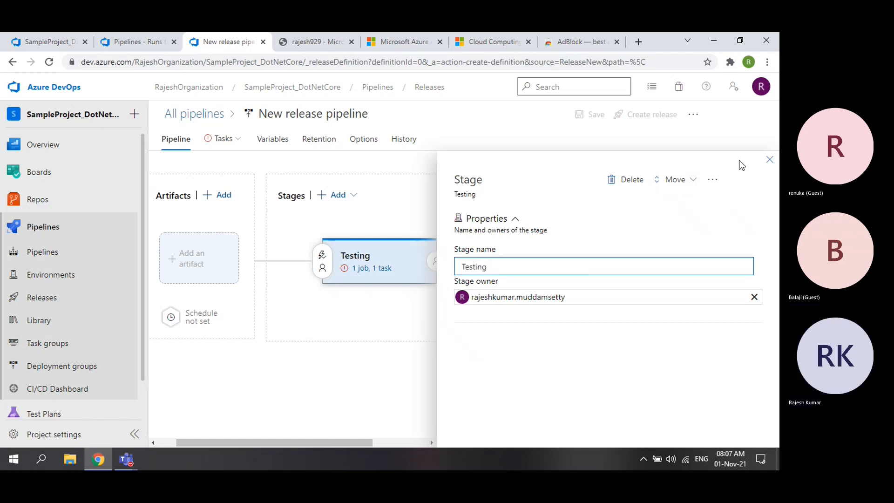
click(769, 160)
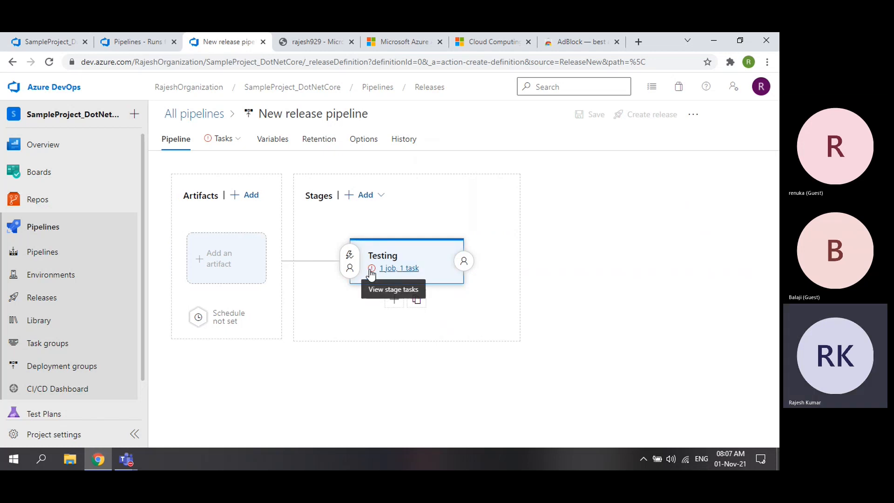
- Review the Testing stage's task parameters, noting the unset Azure subscription and App service name
click(394, 269)
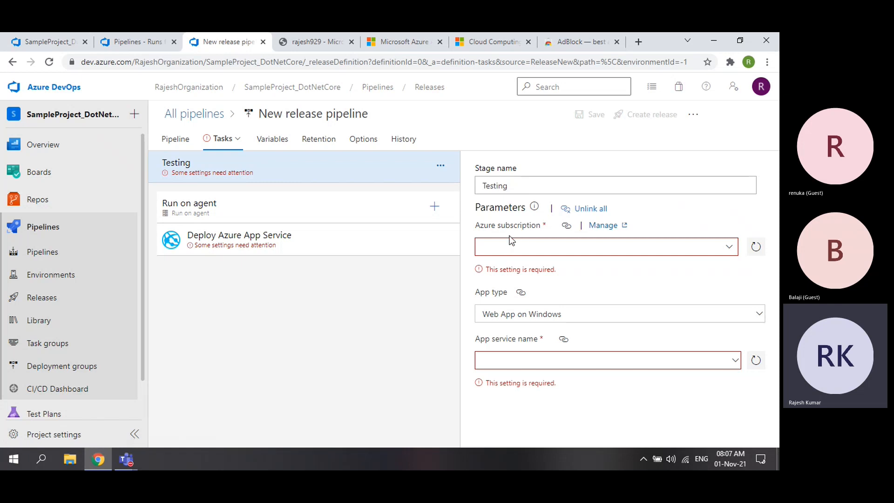
drag(498, 225, 526, 225)
drag(490, 339, 533, 339)
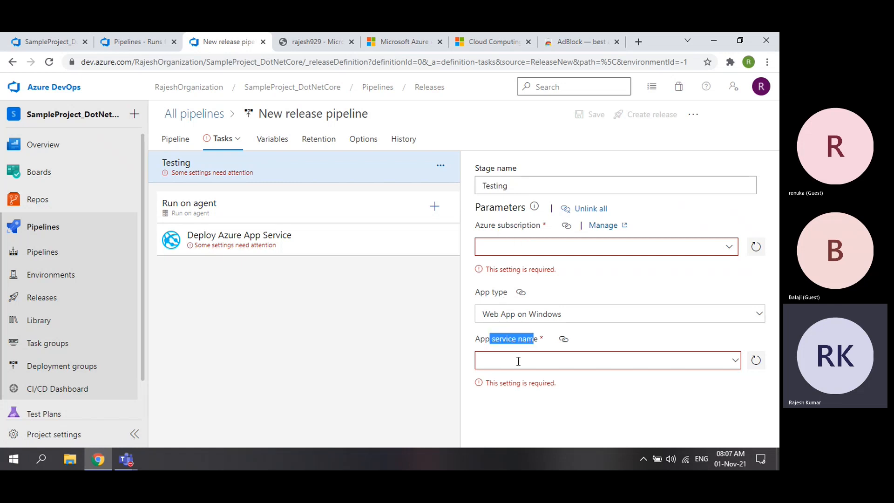
click(286, 241)
scroll(581, 330, down, 1)
scroll(581, 330, down, 3)
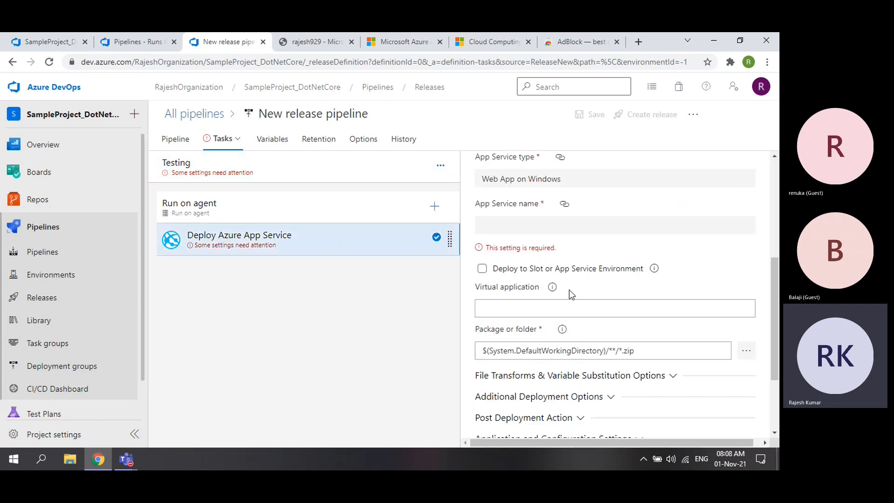
click(250, 173)
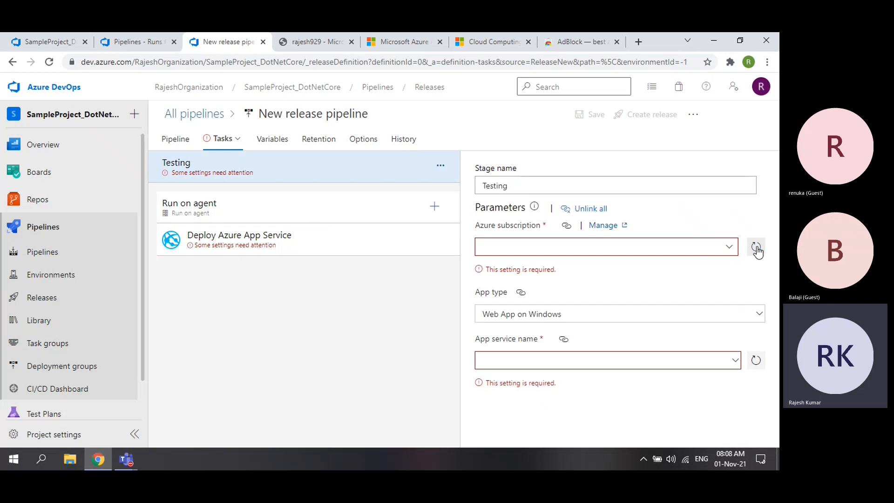
- Check the Azure subscription list and open Project settings in a new tab
click(723, 246)
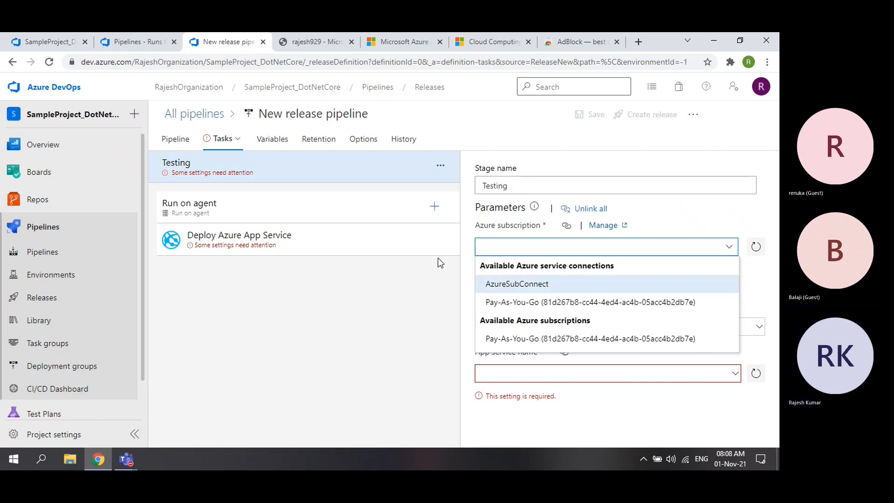
right_click(64, 325)
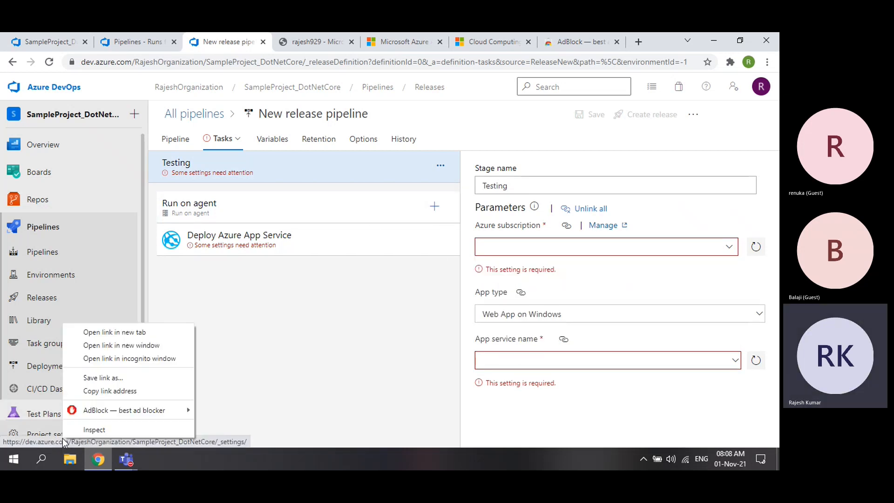
click(119, 331)
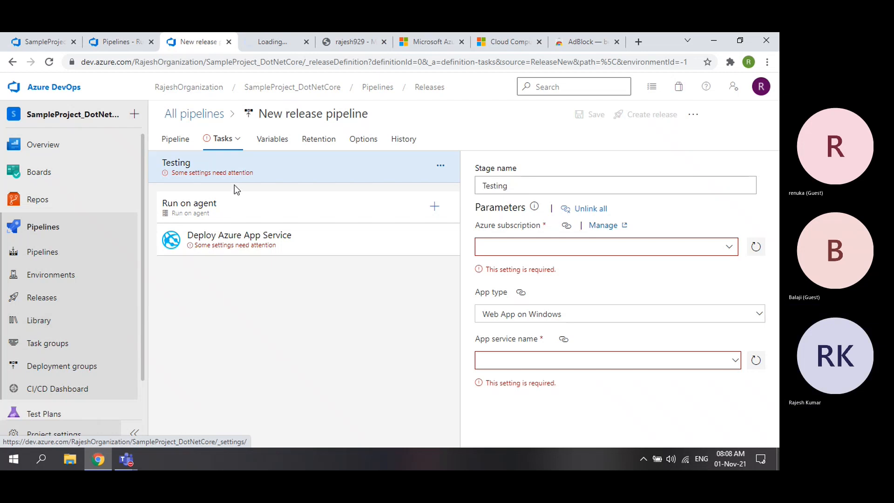
click(728, 248)
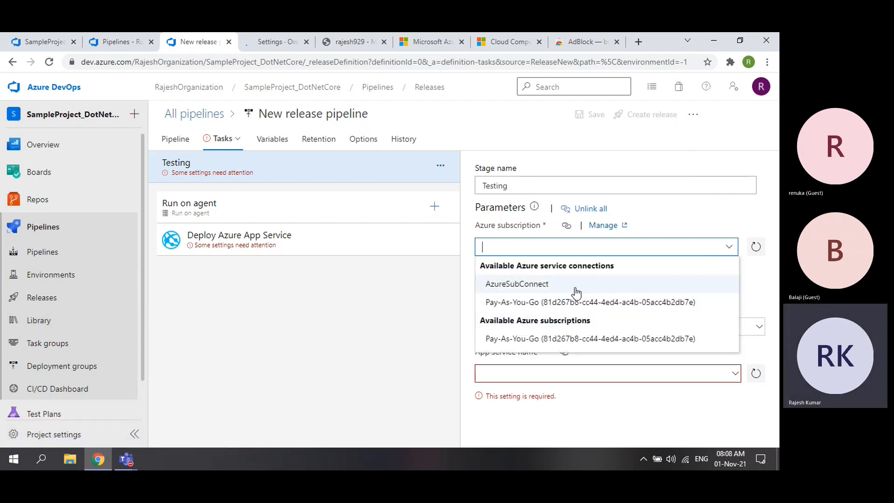
- Show Pipelines > Service connections in the project settings tab
click(275, 47)
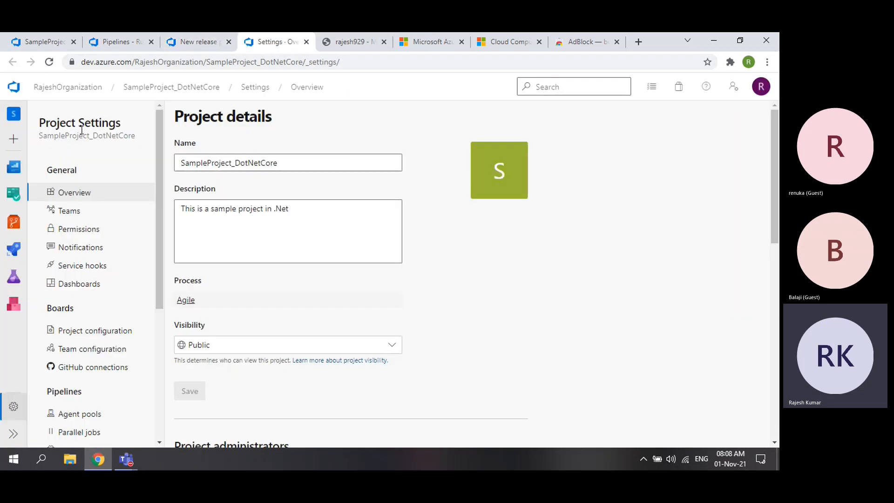
scroll(100, 212, down, 2)
scroll(100, 212, down, 2)
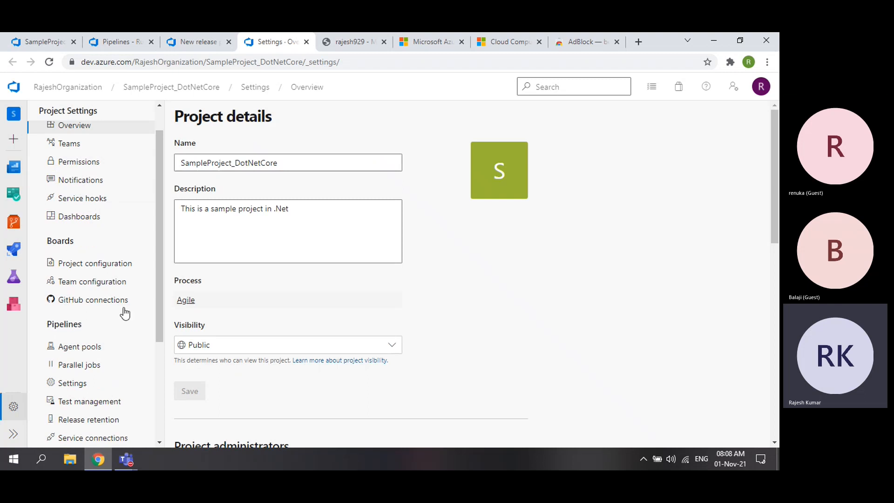
scroll(124, 314, down, 5)
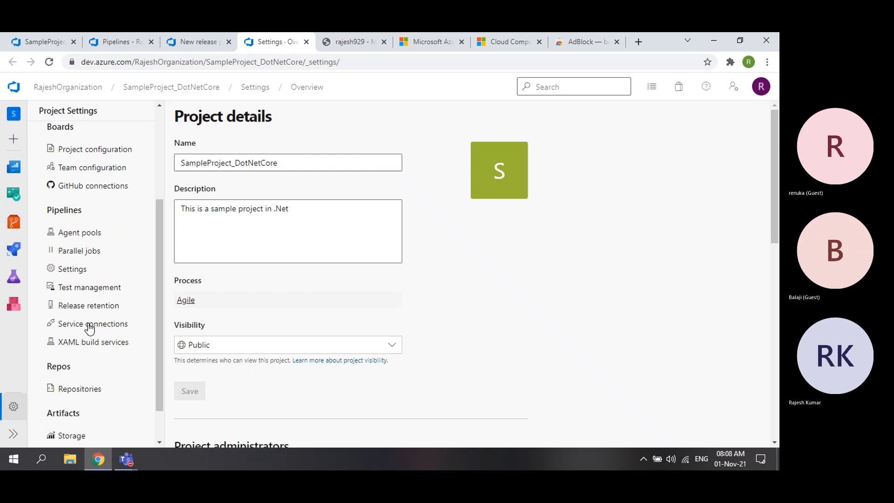
click(226, 42)
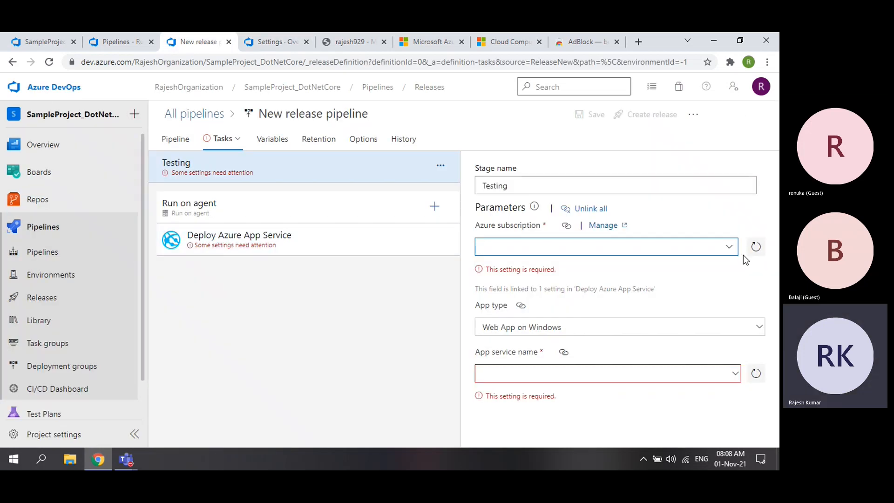
click(731, 250)
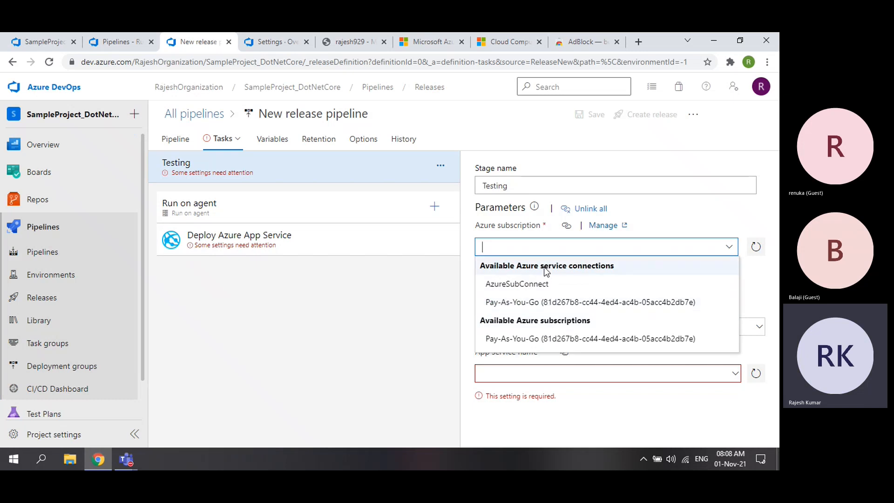
click(272, 43)
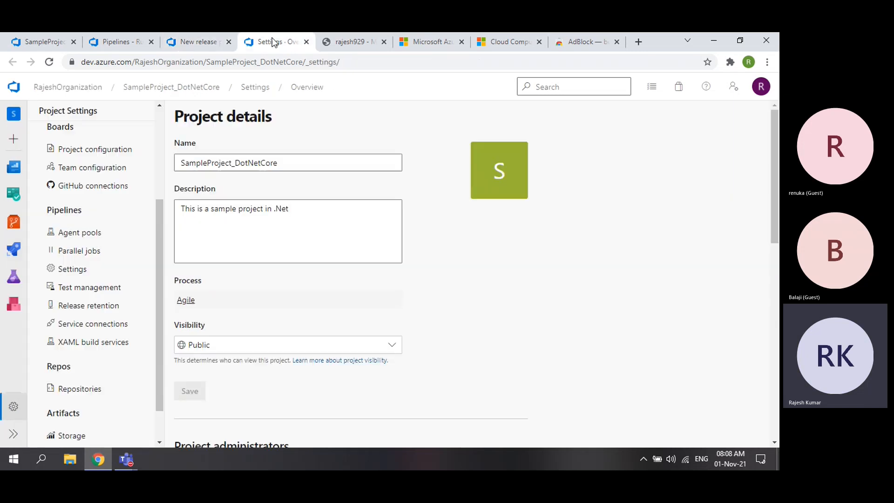
click(81, 327)
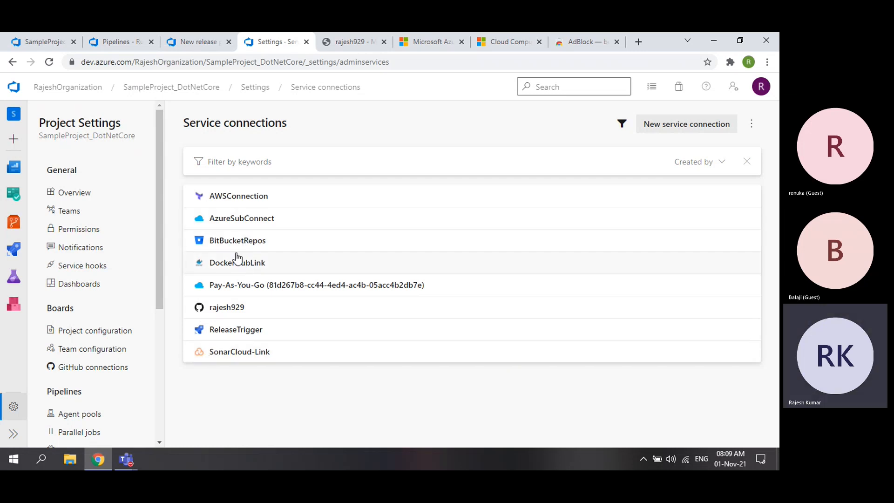
- Delete the AzureSubConnect service connection, confirming despite the cleanup error
click(293, 219)
click(742, 123)
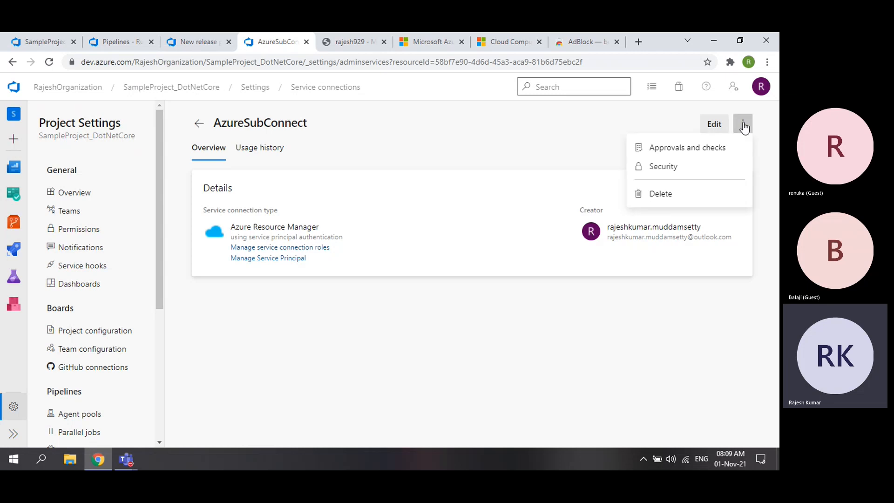
click(666, 199)
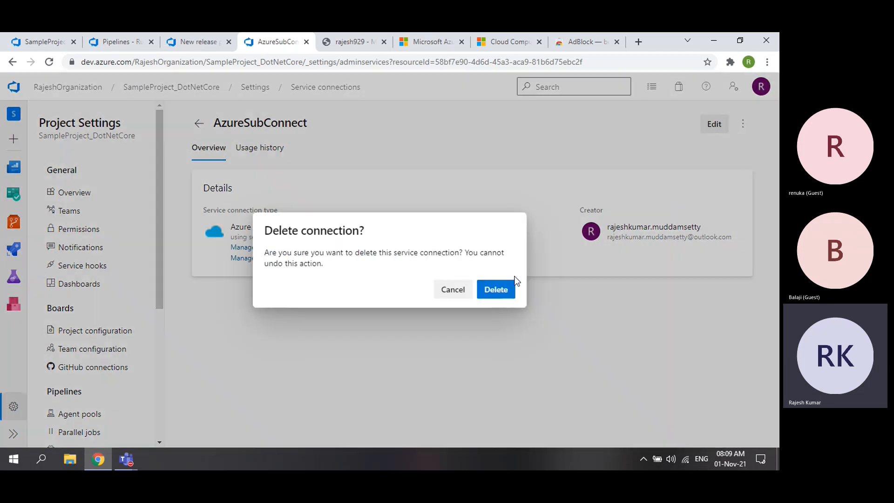
click(495, 295)
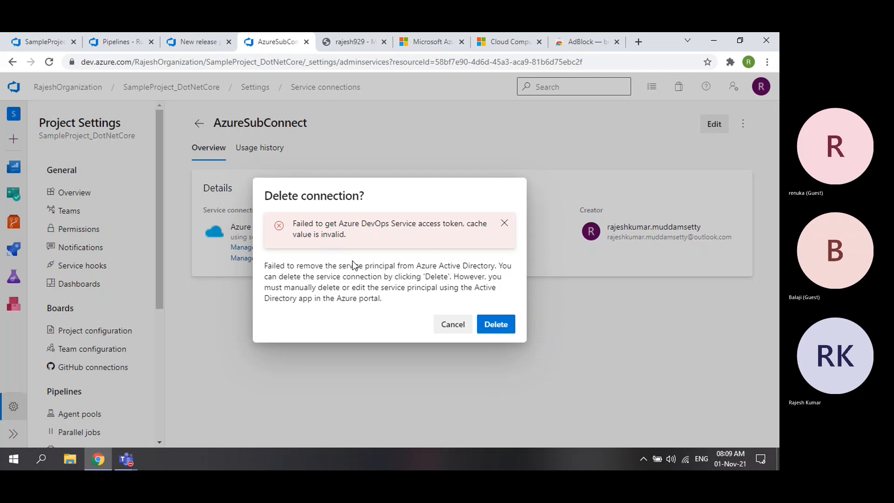
click(496, 324)
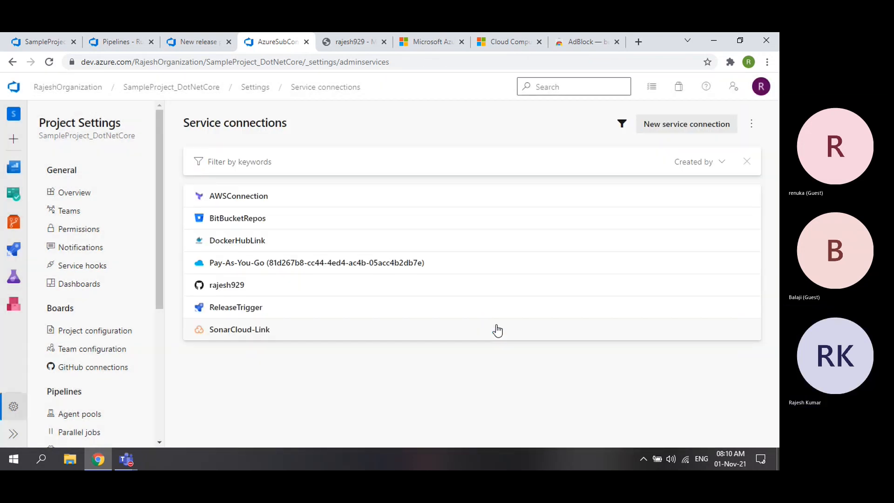
- Delete the Pay-As-You-Go service connection
click(475, 264)
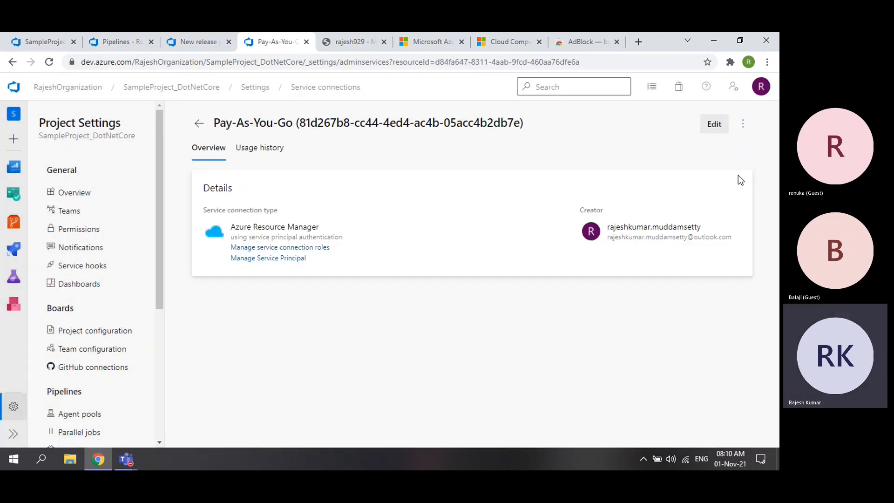
click(744, 124)
click(664, 194)
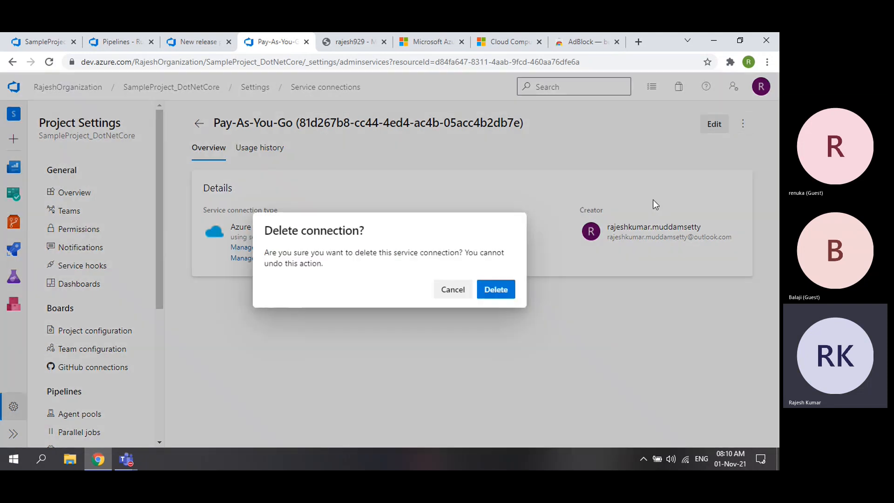
click(503, 291)
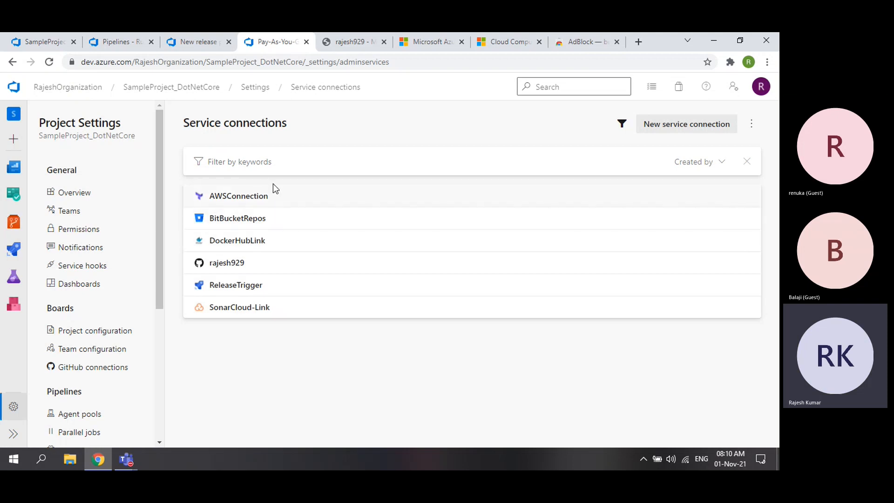
- Refresh the release pipeline's Azure subscription list twice and review the remaining choices
click(193, 48)
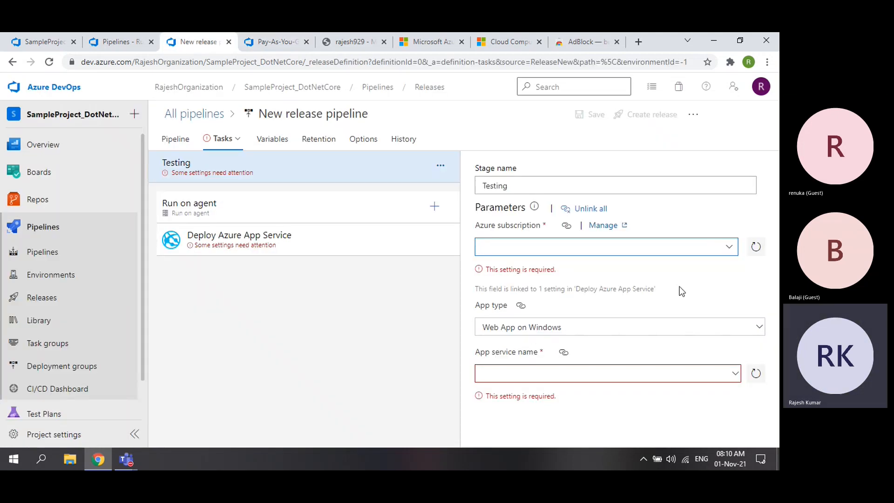
click(756, 248)
click(730, 248)
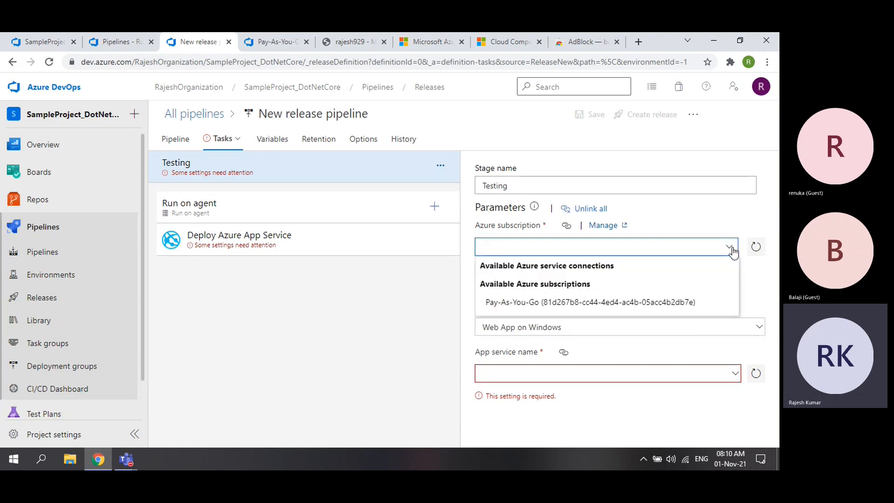
click(758, 249)
click(731, 249)
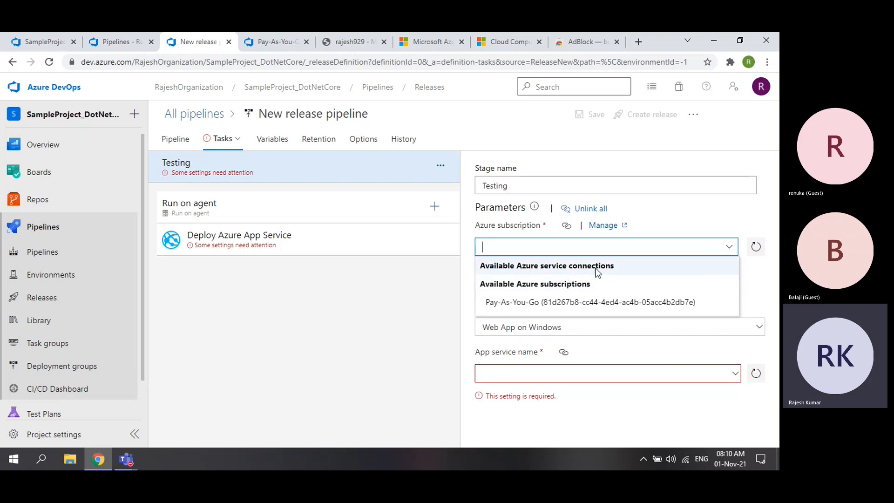
- Close the subscription list without picking one and start a new service connection
click(359, 322)
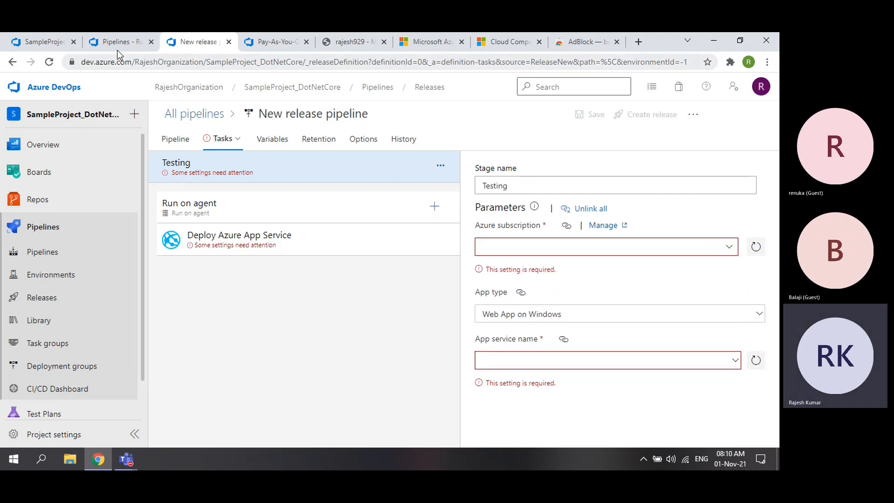
click(272, 42)
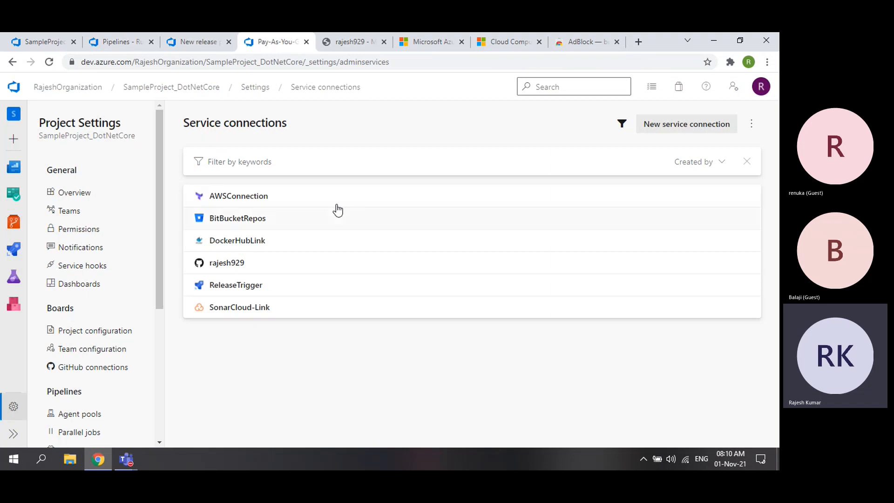
click(679, 125)
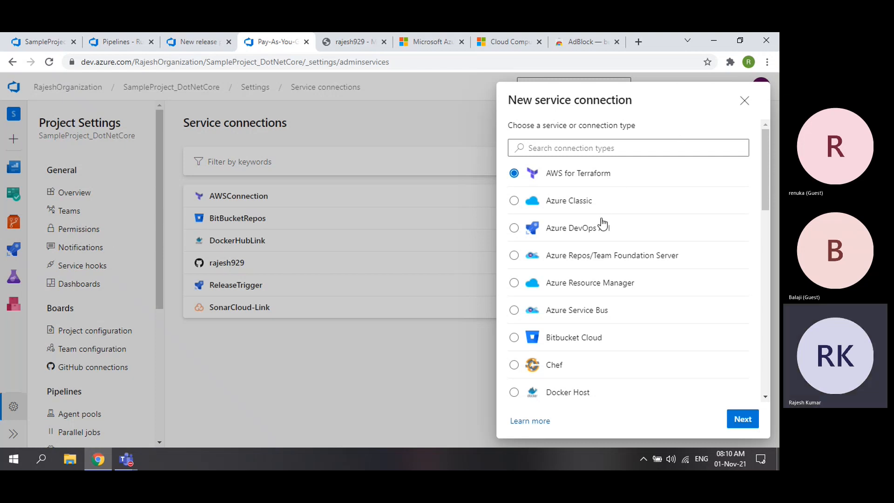
- Choose Azure Resource Manager and continue with automatic service principal authentication
click(514, 285)
click(743, 420)
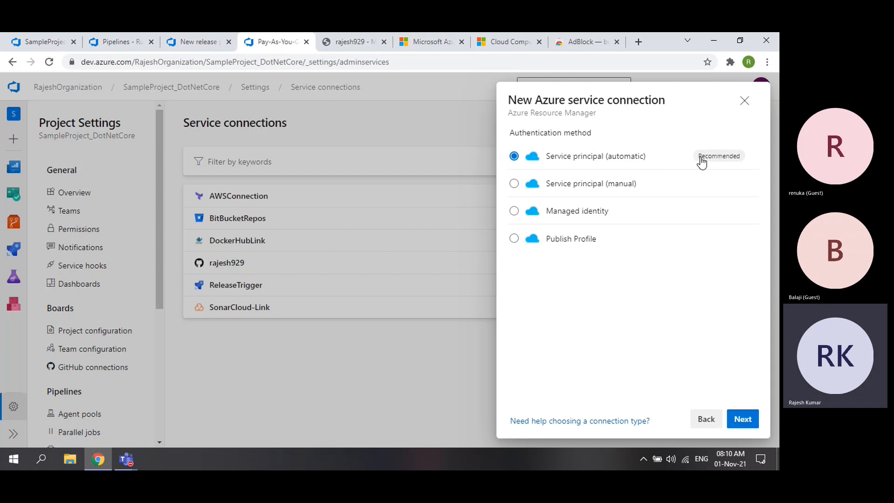
click(745, 418)
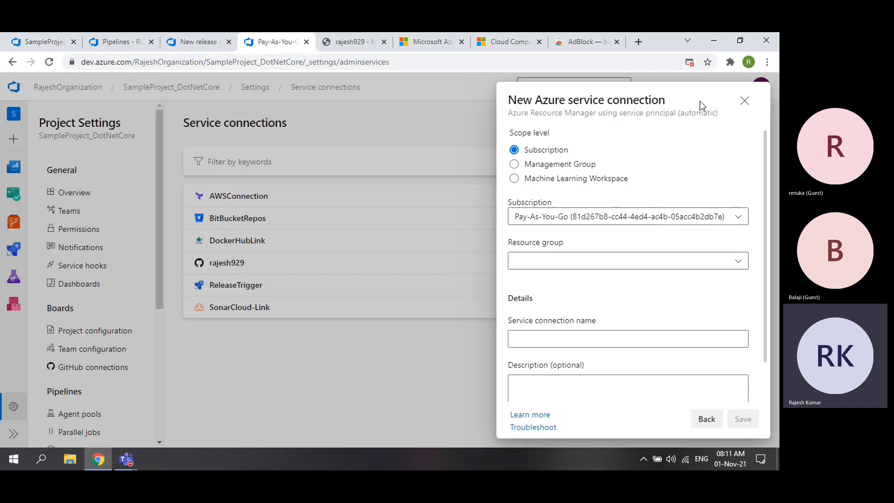
- Back out, close the unsaved connection dialog, and open the signed-in account menu
click(707, 420)
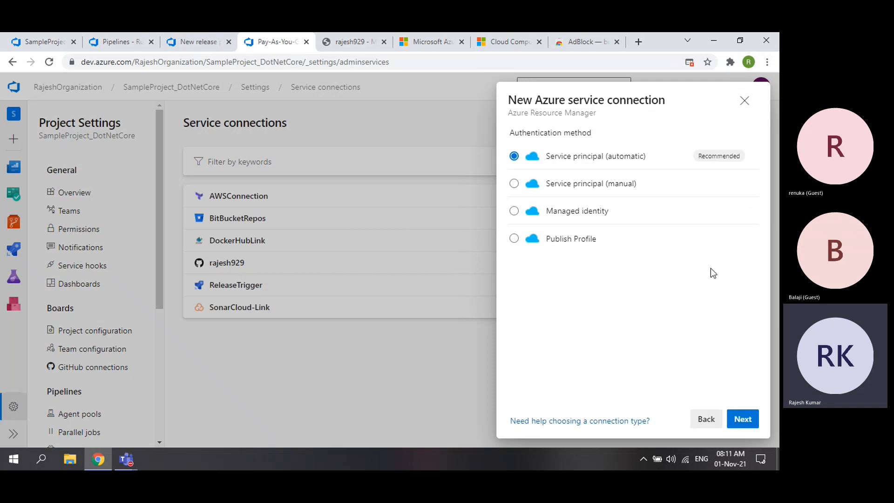
click(745, 103)
click(760, 87)
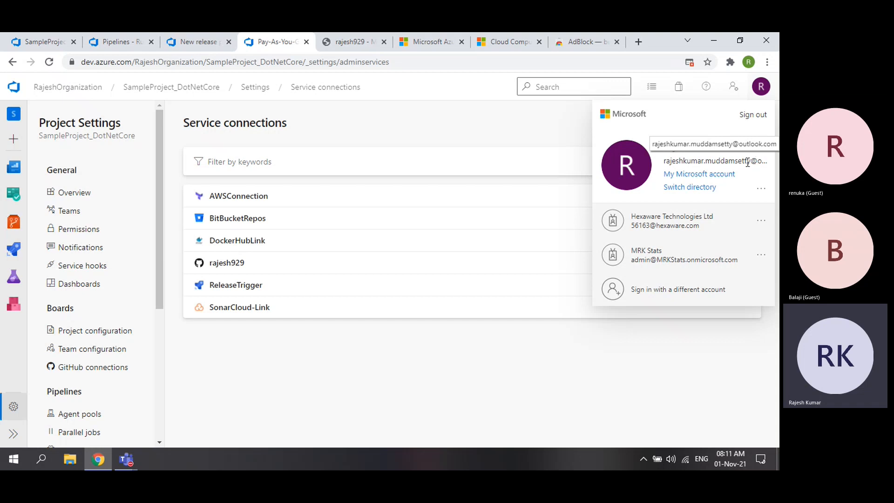
- Check the signed-in account on the rajesh929 portal page, then return to the release pipeline editor
click(517, 351)
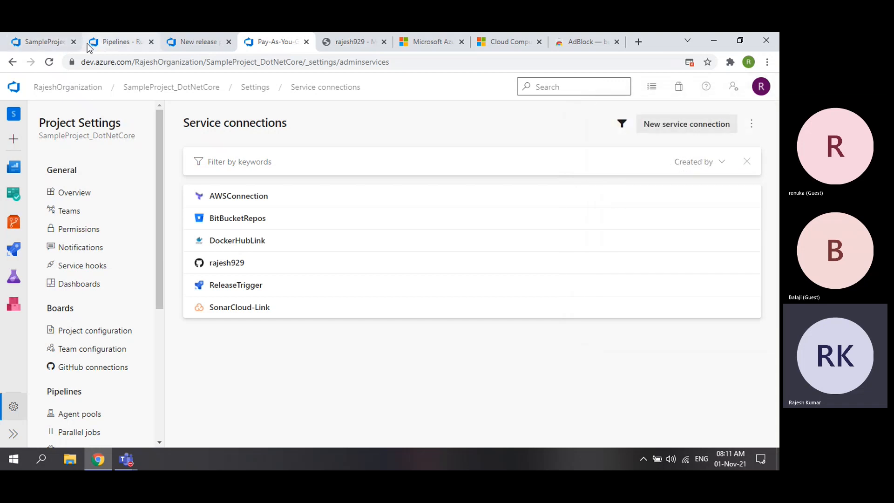
click(359, 42)
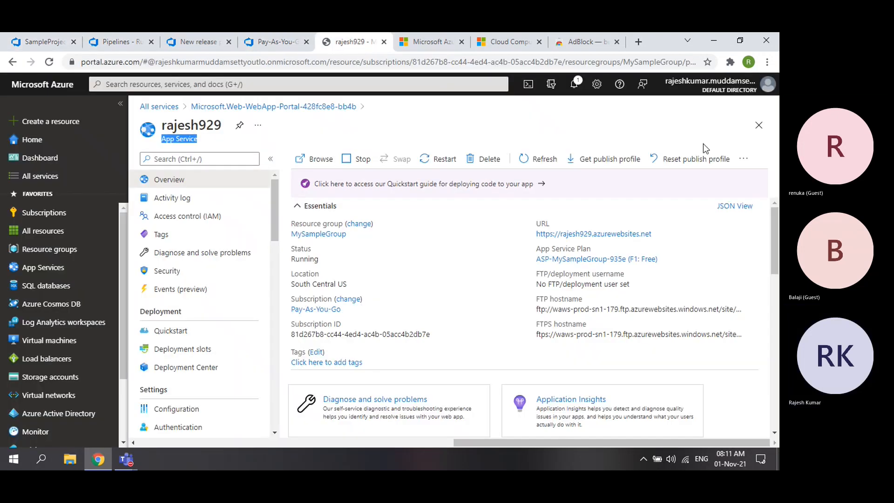
click(759, 92)
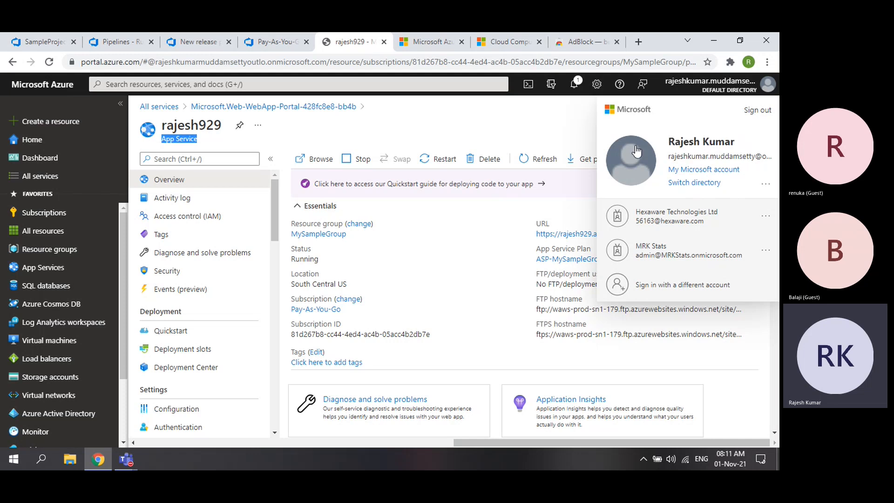
click(551, 118)
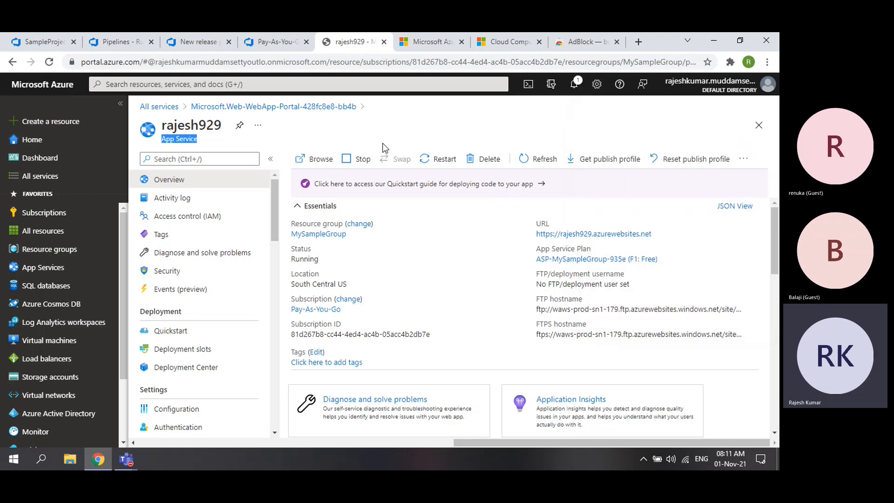
click(219, 41)
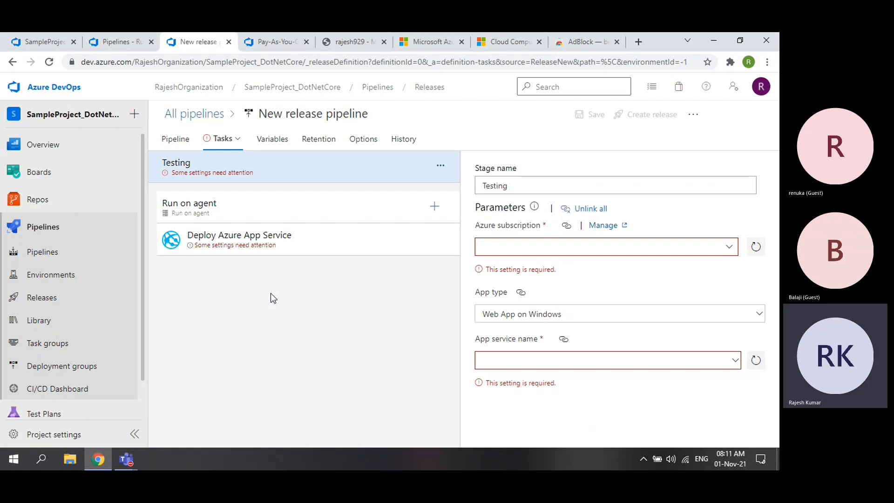
- Start a new Azure Resource Manager service connection from the Service connections page
mouse_move(115, 175)
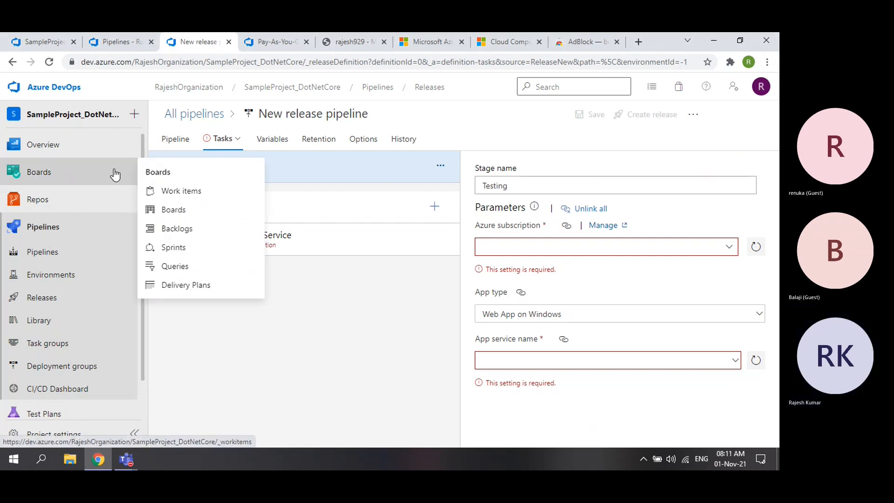
click(272, 42)
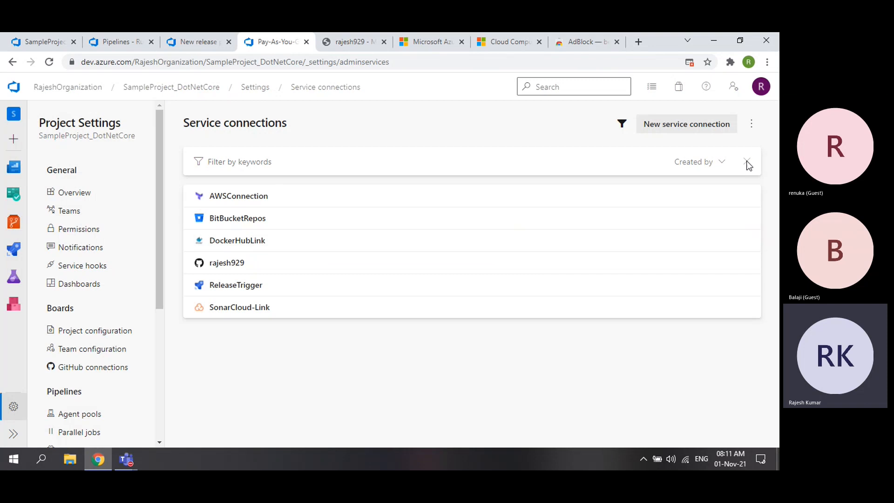
click(691, 127)
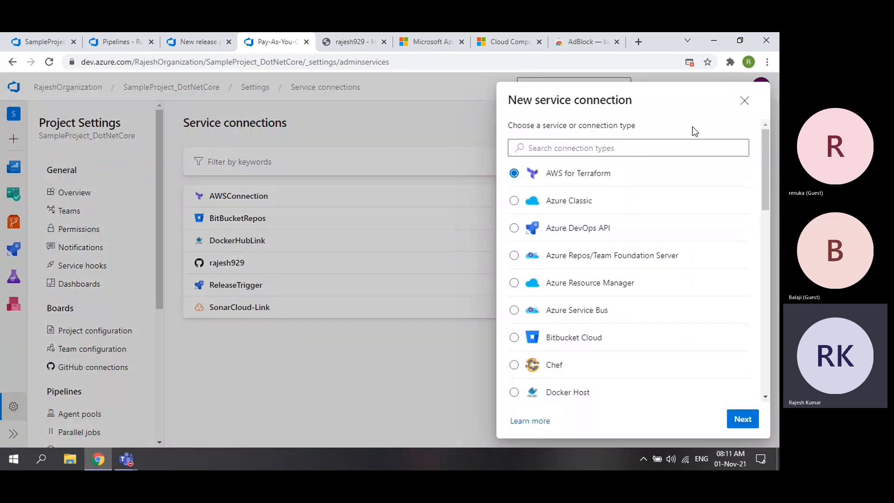
click(514, 284)
click(740, 419)
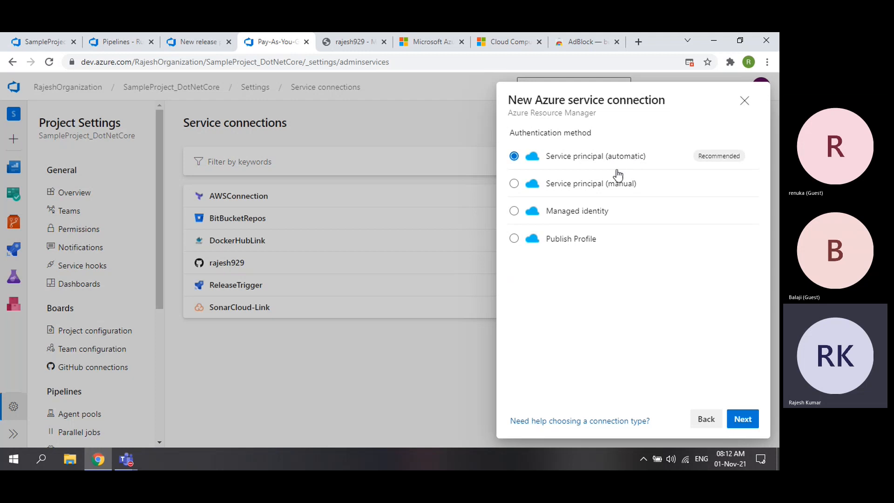
- Review the manual service principal fields (Id, key, Tenant ID), then switch back to automatic authentication
click(569, 188)
click(741, 419)
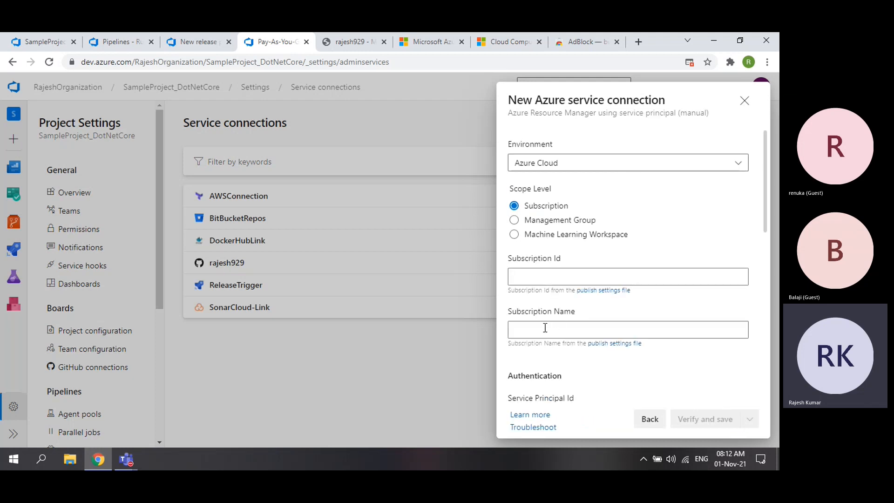
scroll(545, 327, down, 5)
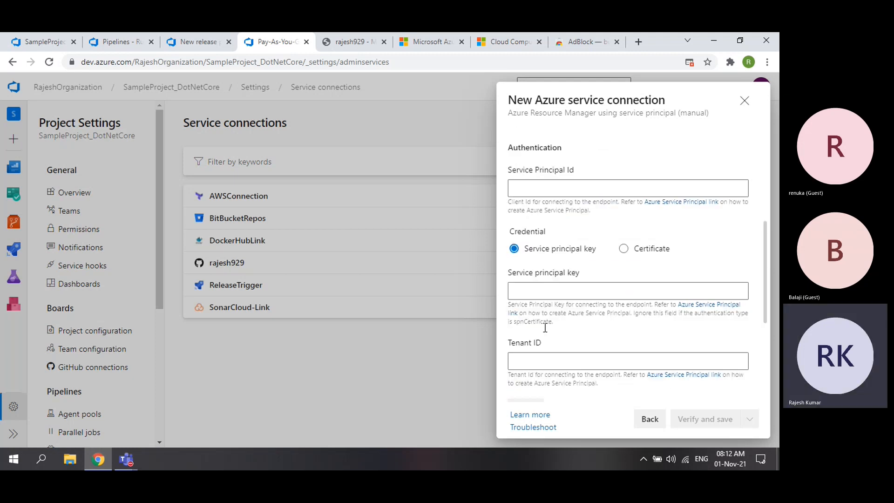
scroll(544, 327, up, 1)
click(541, 241)
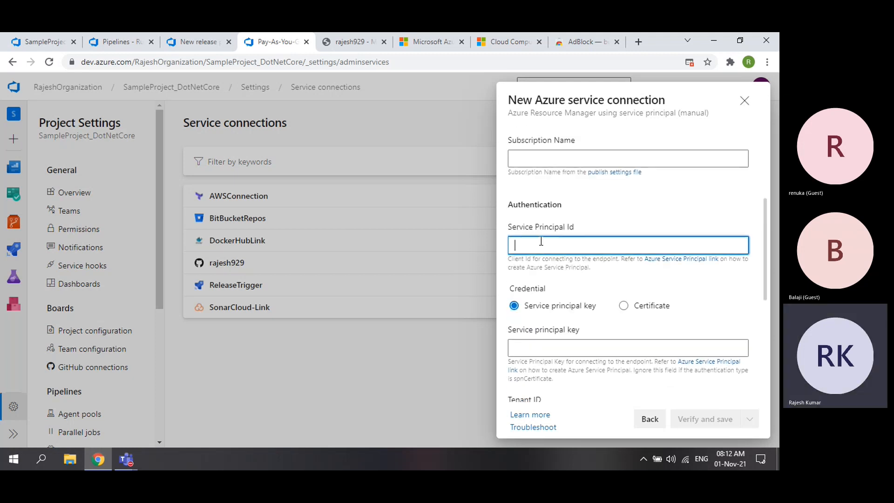
scroll(580, 361, down, 1)
click(564, 292)
click(580, 356)
scroll(580, 356, down, 3)
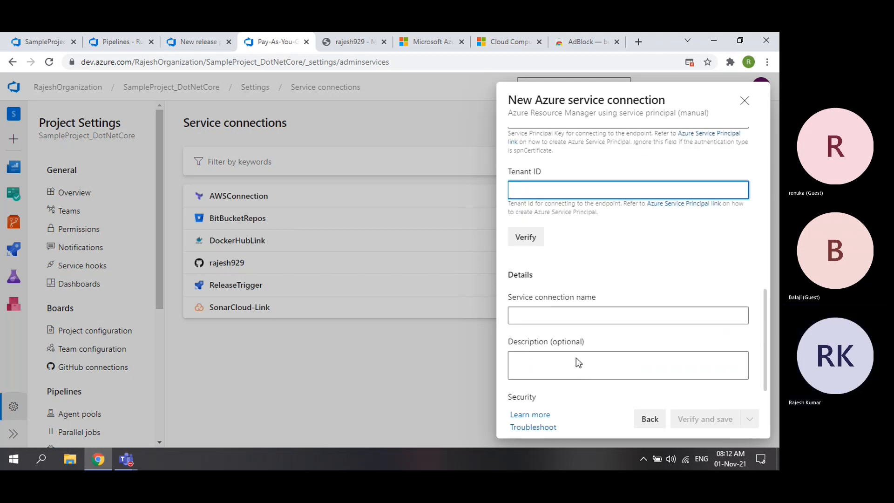
click(650, 421)
click(515, 158)
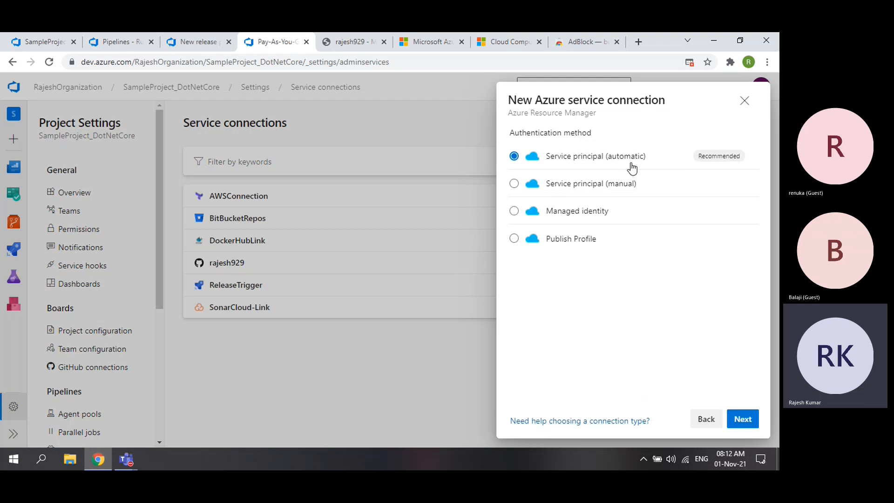
- Glance at the rajesh929 portal and SampleProject repository tabs, then return to the connection setup
click(343, 43)
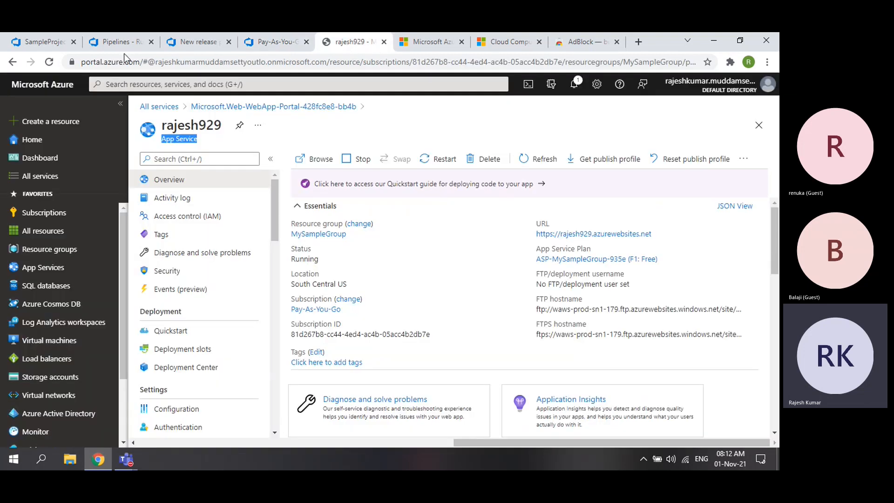
click(38, 42)
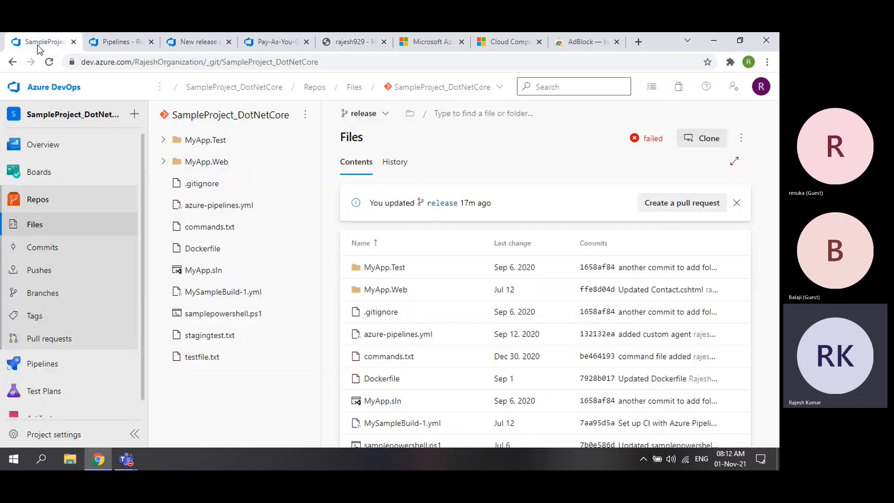
click(760, 88)
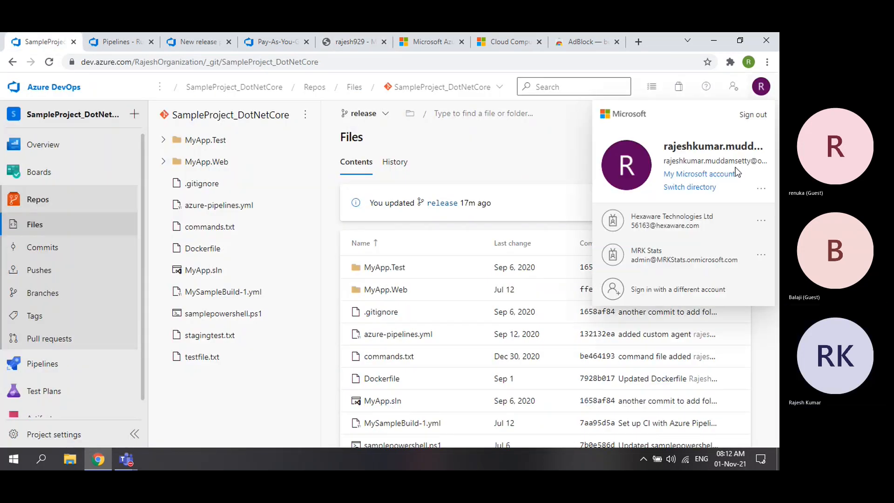
click(356, 42)
click(276, 42)
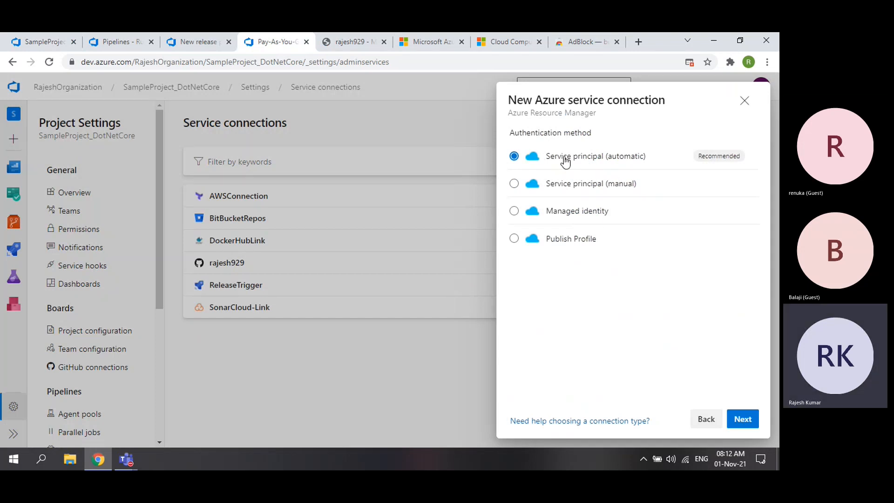
- Continue with automatic authentication, keep the Pay-As-You-Go subscription, and load the resource groups
click(744, 421)
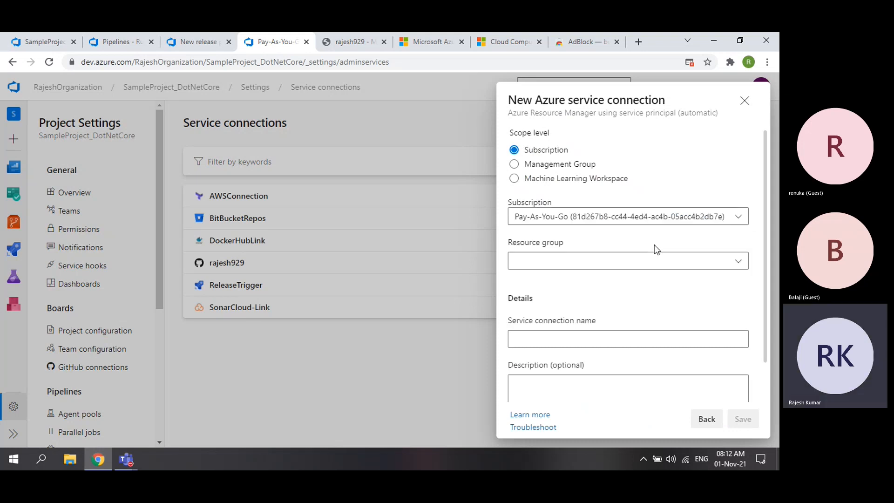
click(529, 216)
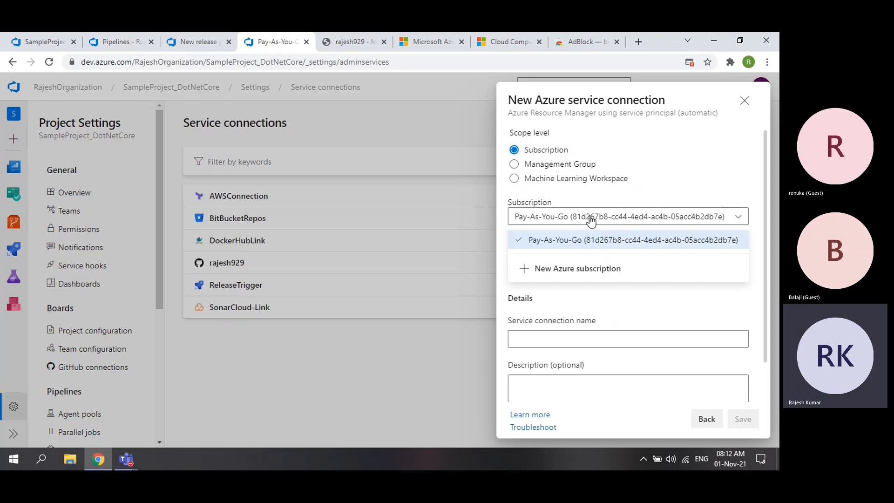
click(591, 221)
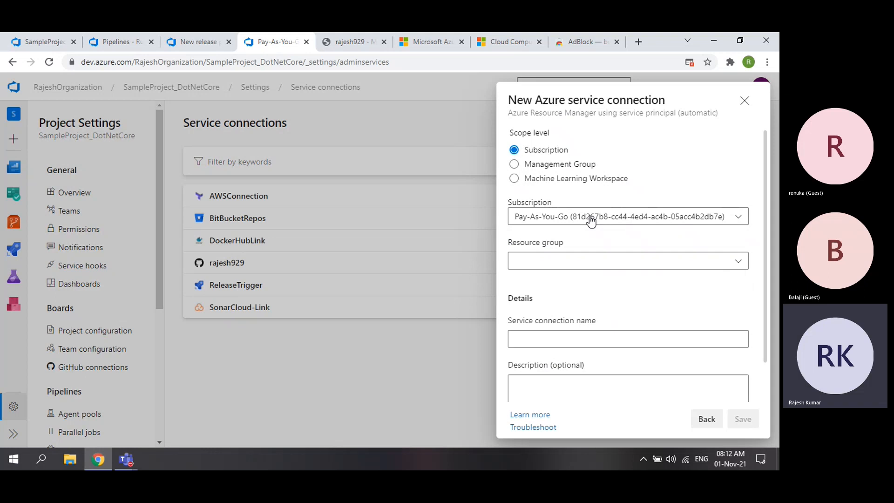
click(579, 269)
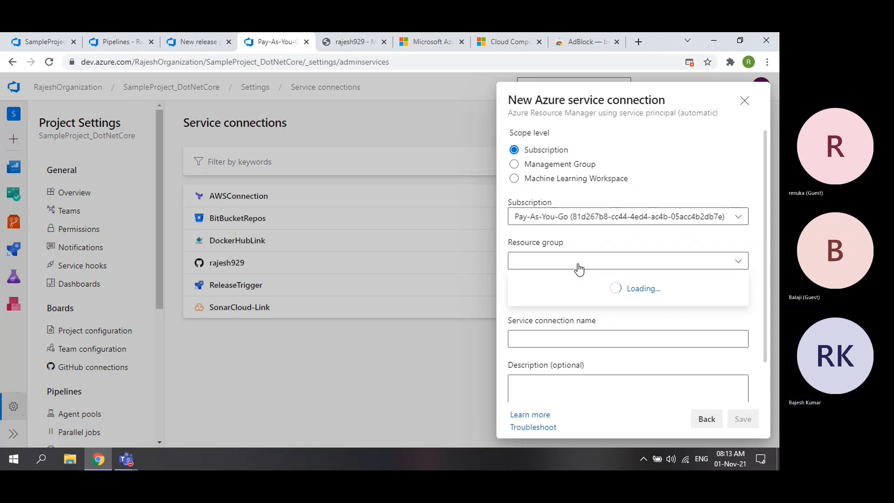
- Always allow pop-ups from dev.azure.com, then close the dialog and restart New service connection
click(690, 63)
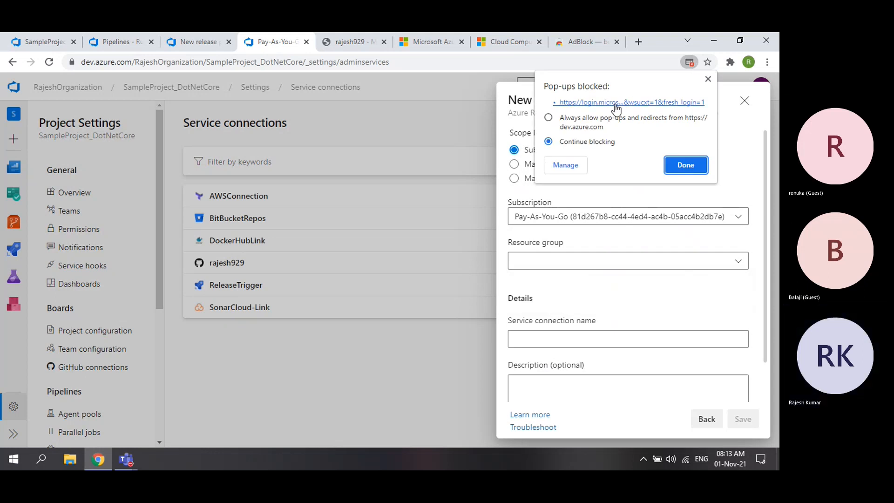
click(578, 122)
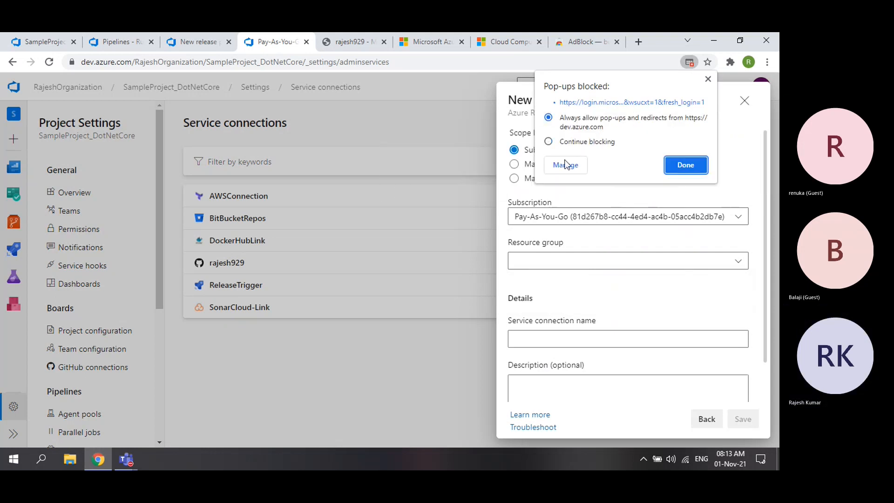
click(684, 166)
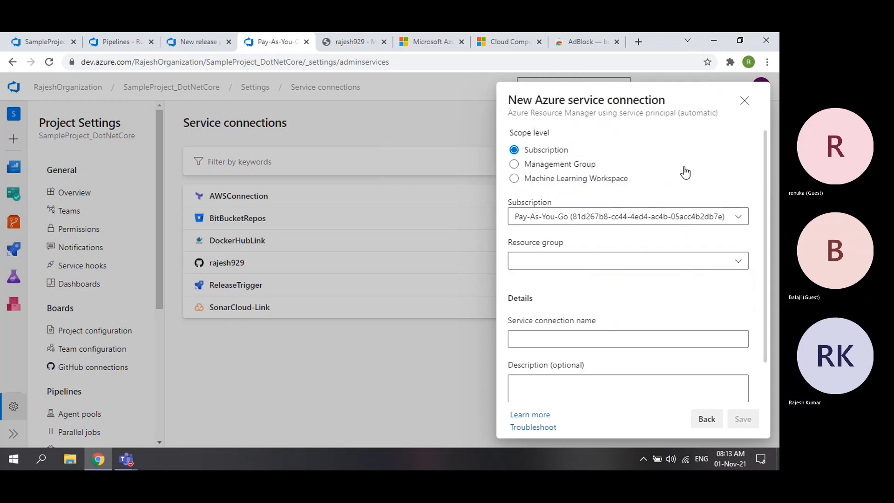
click(743, 102)
click(698, 124)
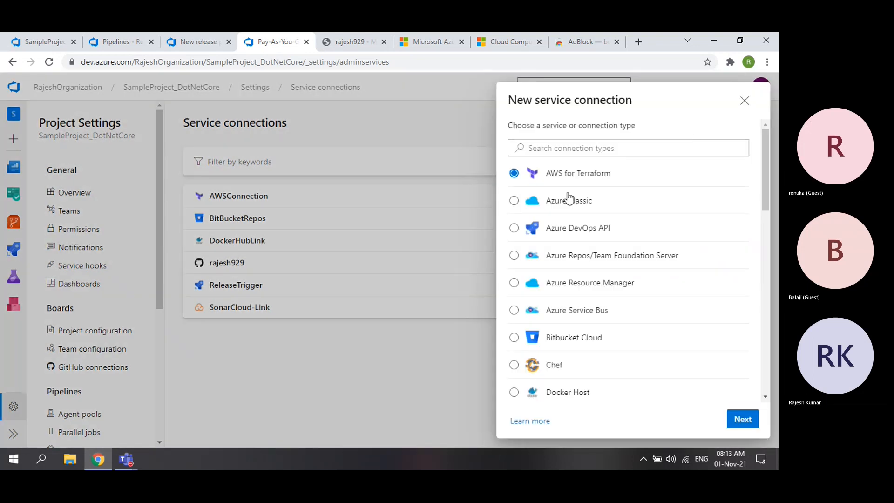
- Choose Azure Resource Manager with automatic authentication and retry loading subscriptions and resource groups
click(514, 284)
click(741, 418)
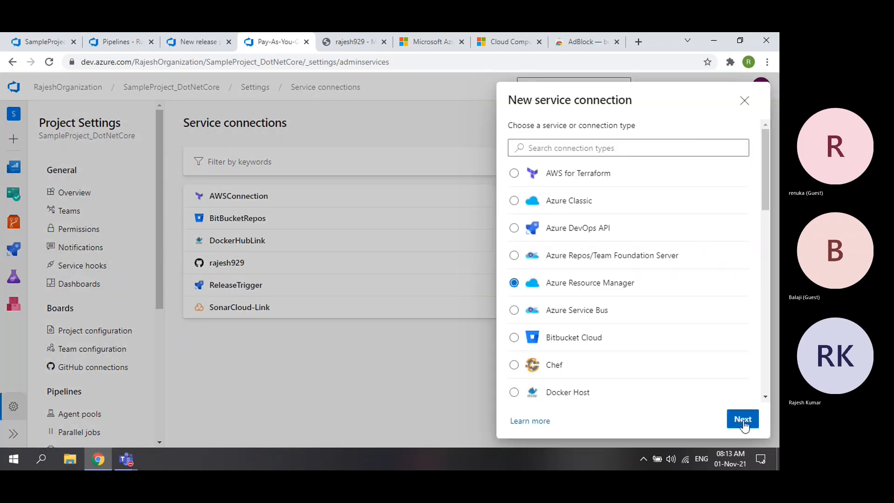
click(745, 420)
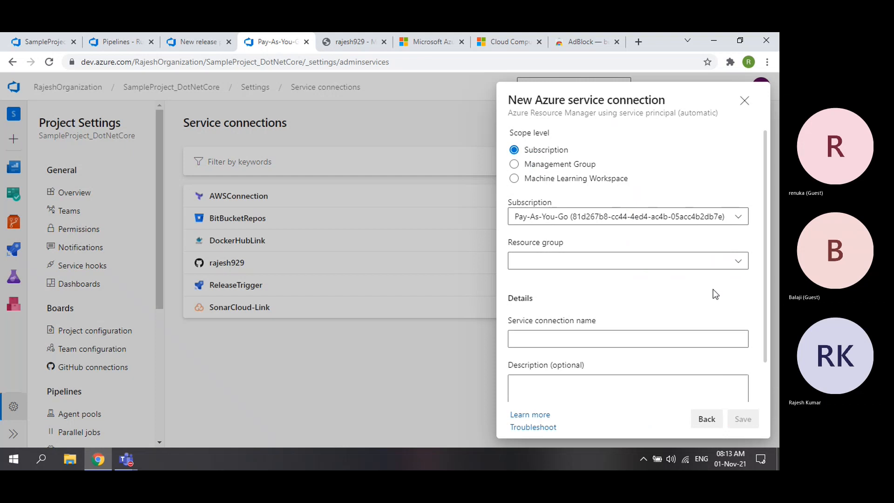
click(643, 260)
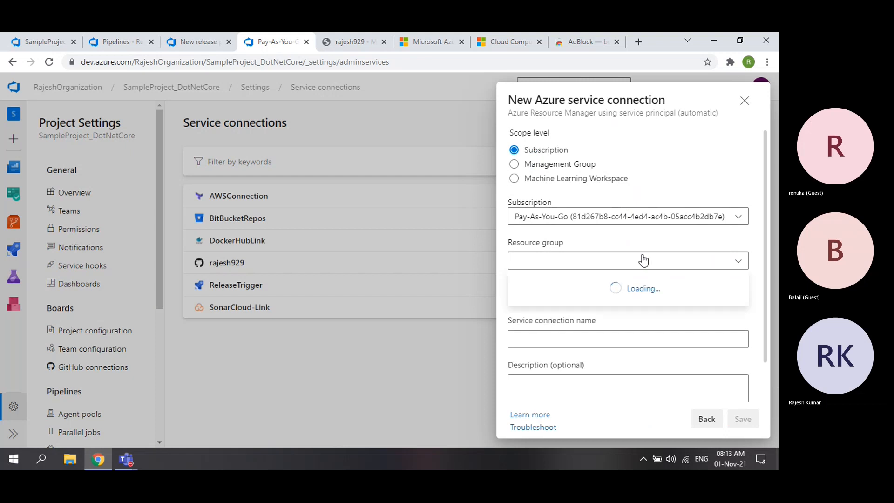
click(644, 221)
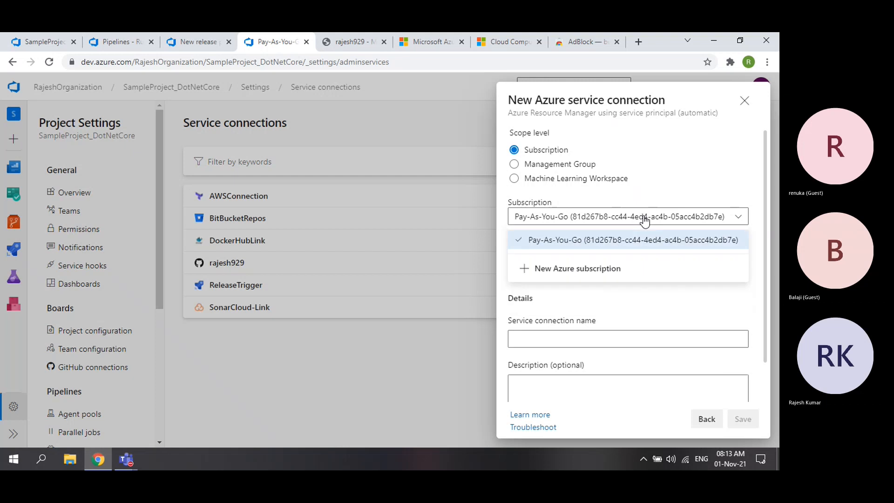
click(644, 221)
click(643, 264)
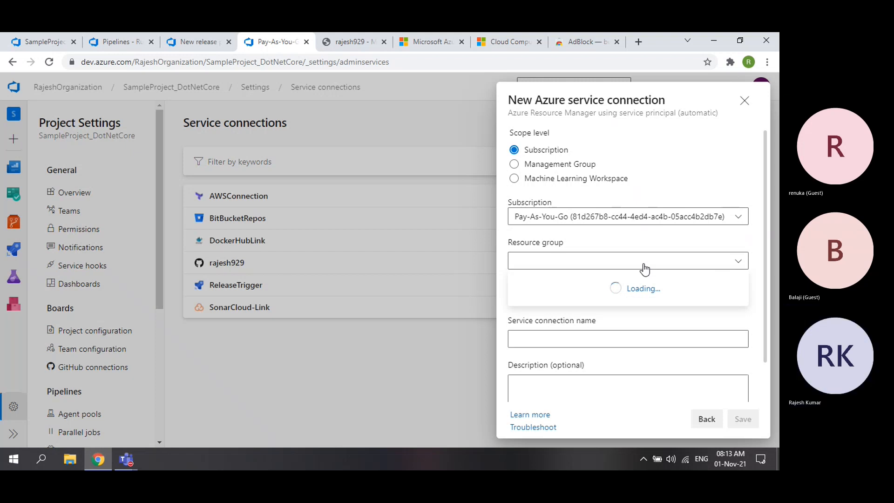
- Close the dialog, reload the page, and restart an Azure Resource Manager connection with automatic service principal
click(744, 100)
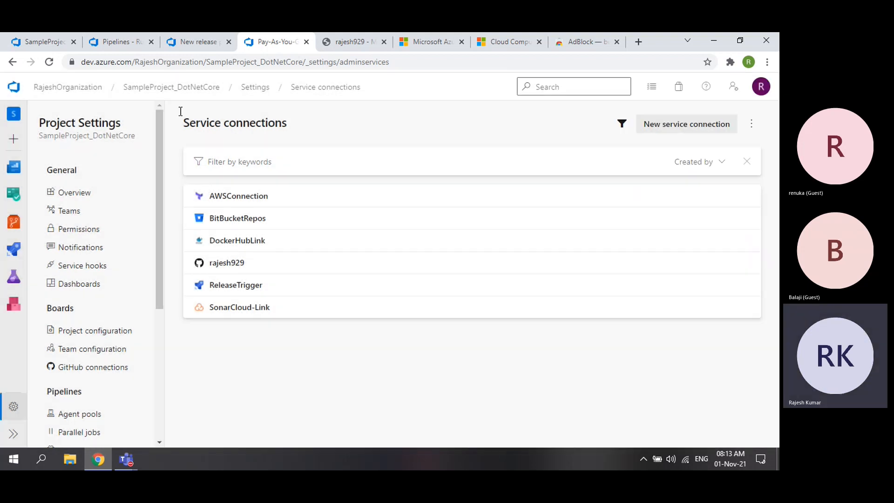
click(48, 64)
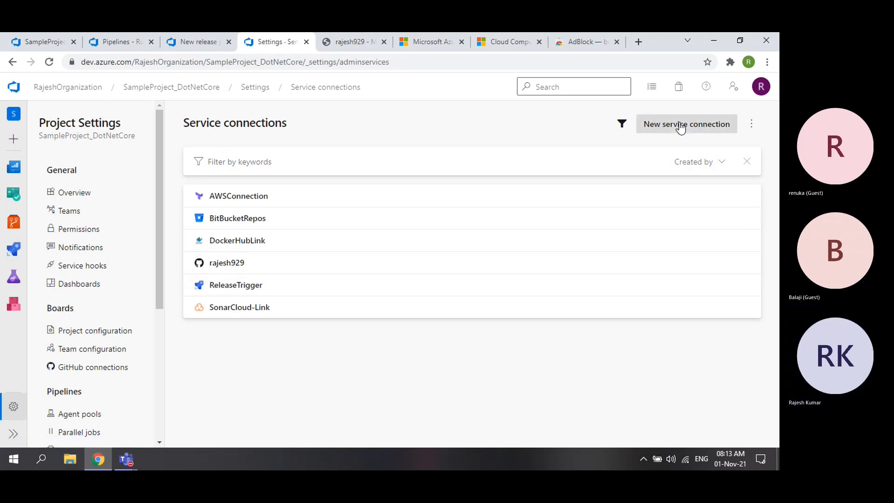
click(728, 124)
click(514, 283)
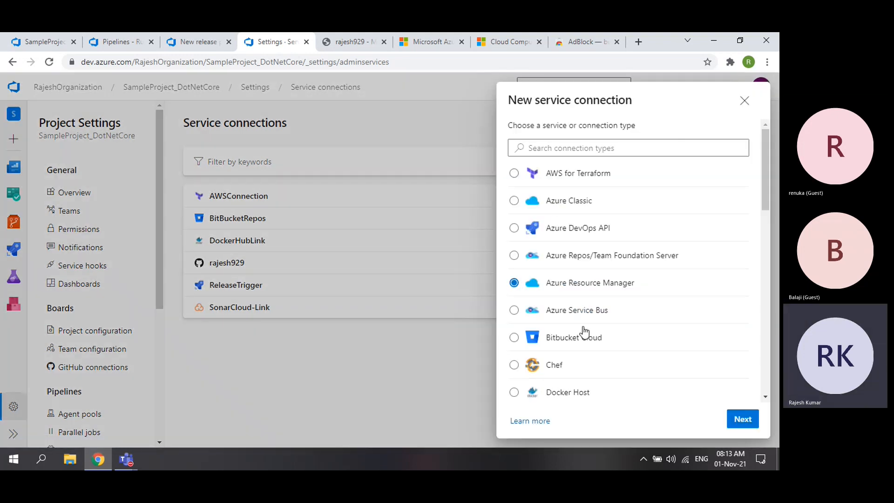
click(737, 425)
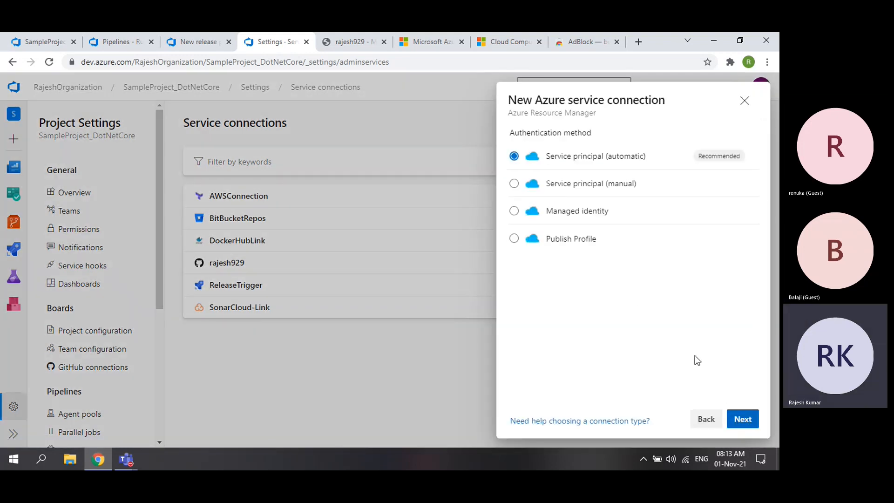
click(741, 421)
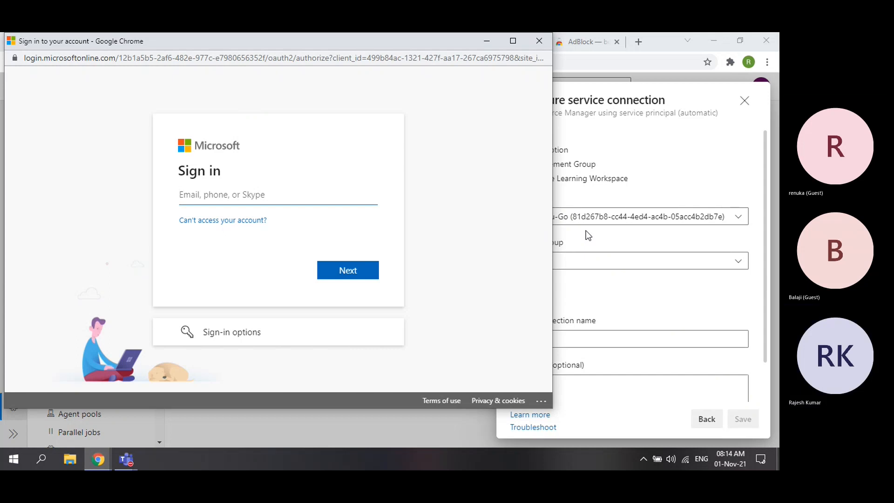
- Enter the account e-mail and password in the Microsoft sign-in popup to sign in
click(302, 200)
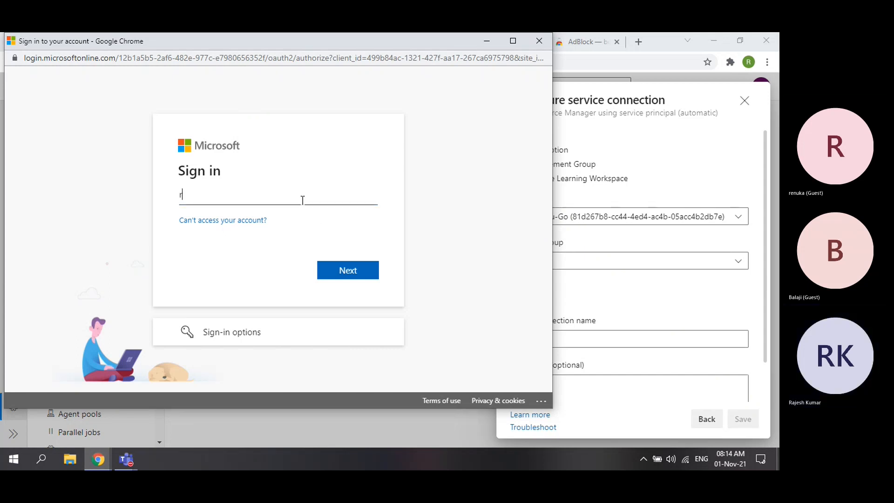
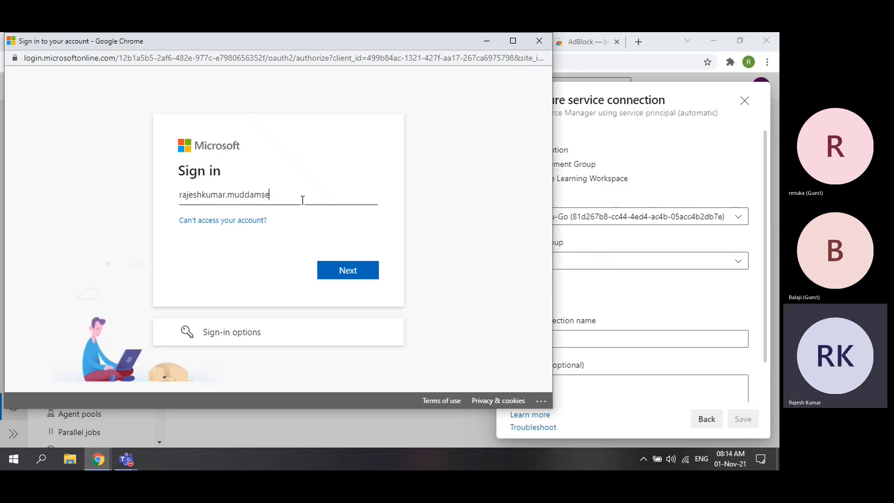
key(Return)
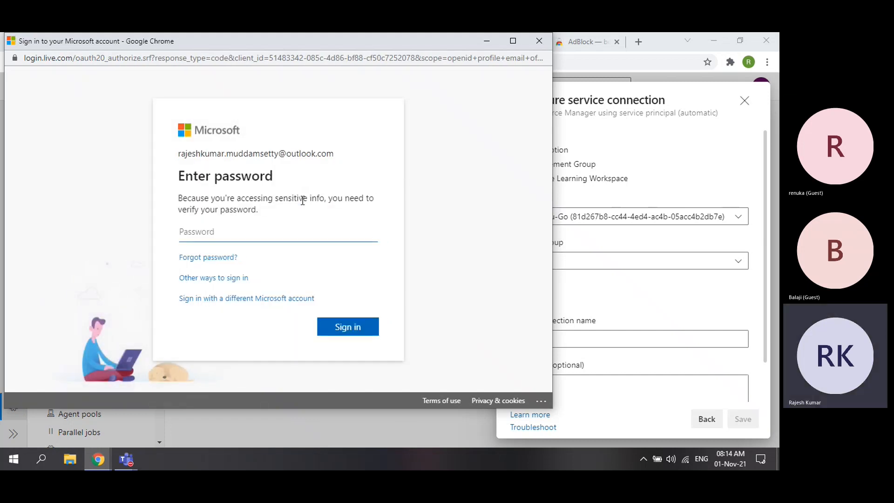
text(••••••••••)
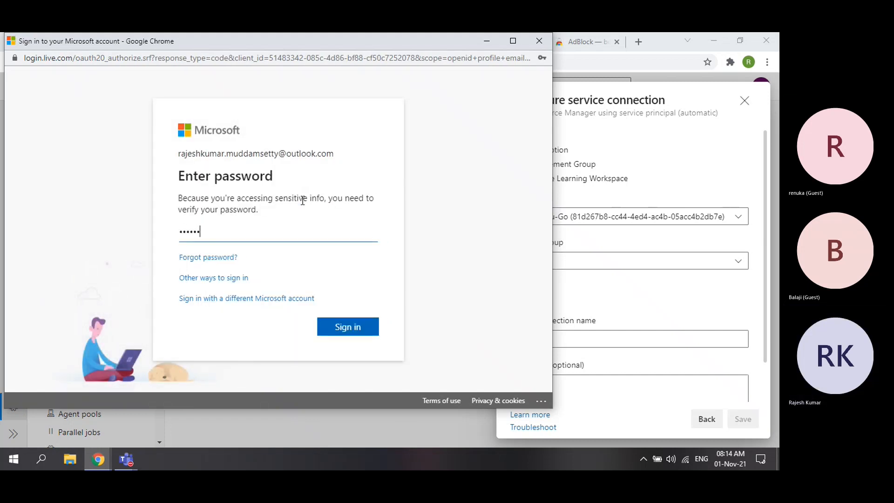
key(Return)
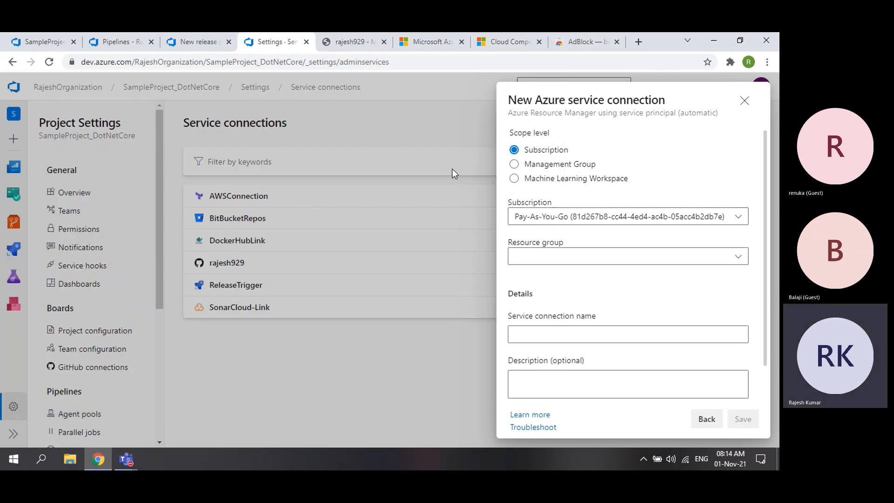
- Confirm rajesh929's resource group in the portal and select MySampleGroup in the connection's Resource group list
click(587, 257)
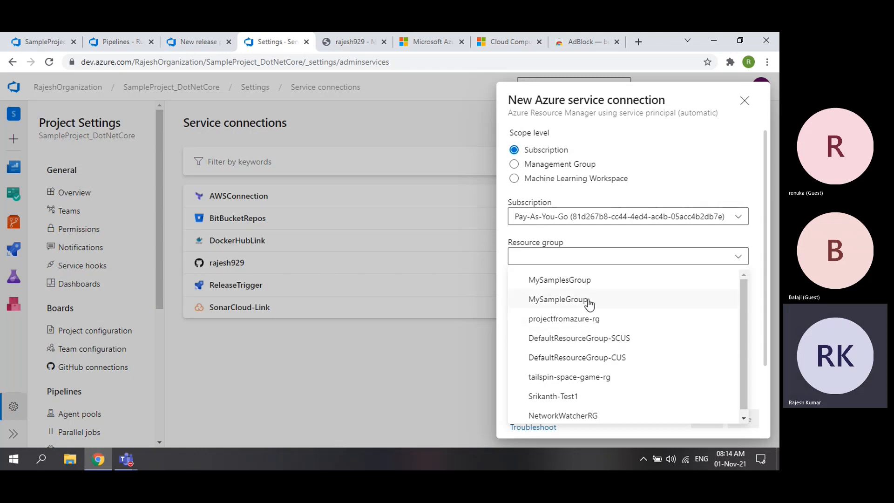
click(362, 46)
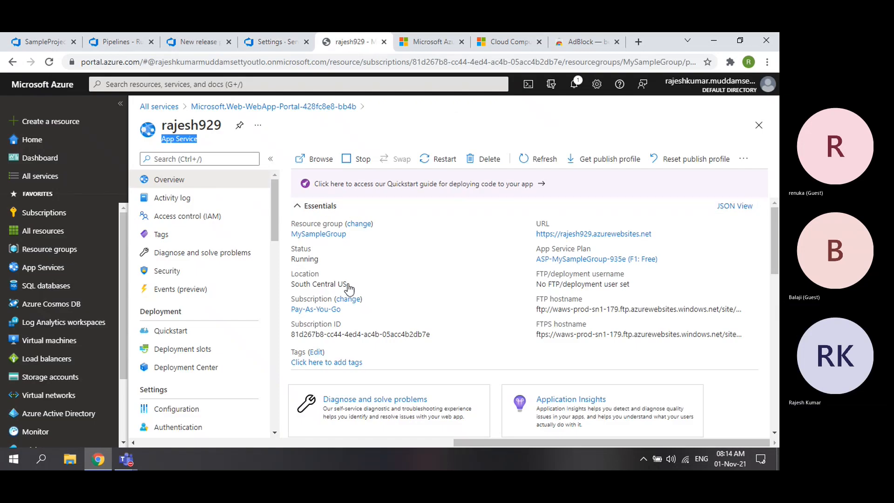
click(263, 44)
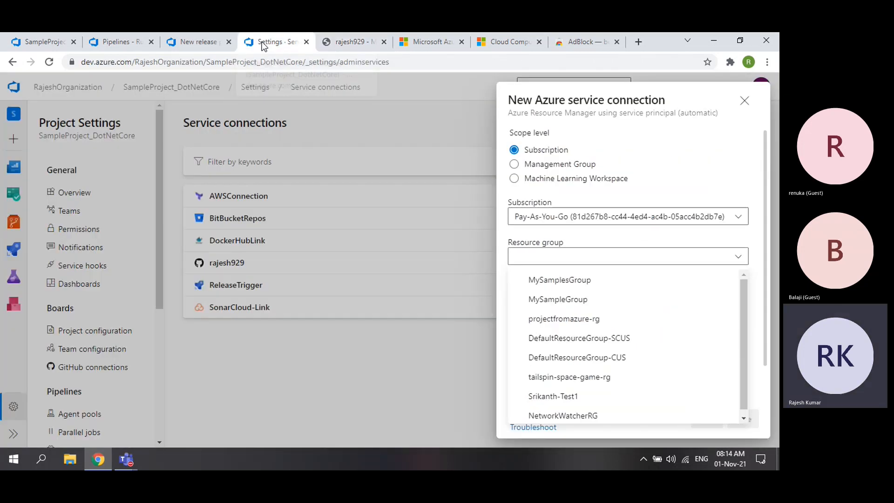
click(351, 44)
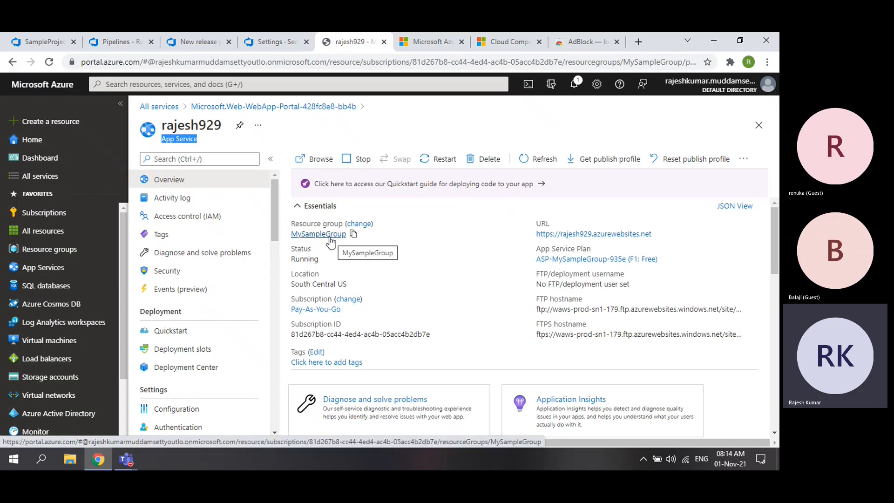
key(ctrl+shift+Tab)
click(596, 257)
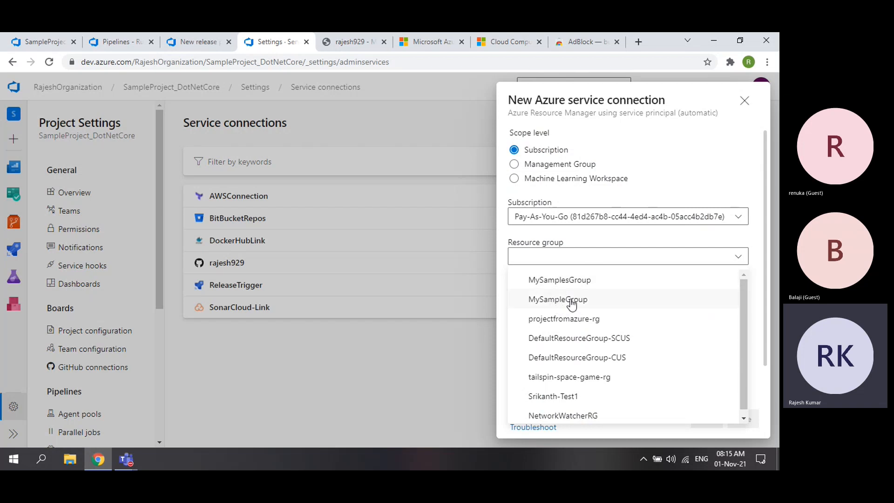
click(348, 43)
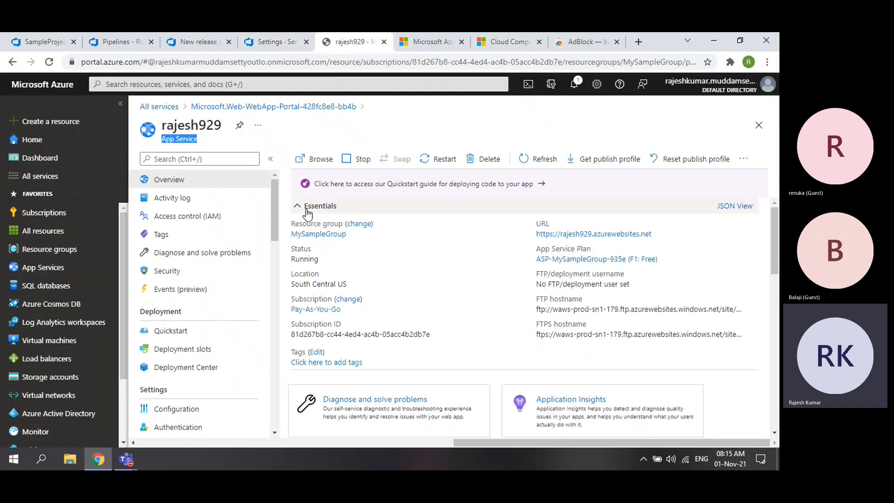
click(272, 41)
click(578, 260)
click(568, 300)
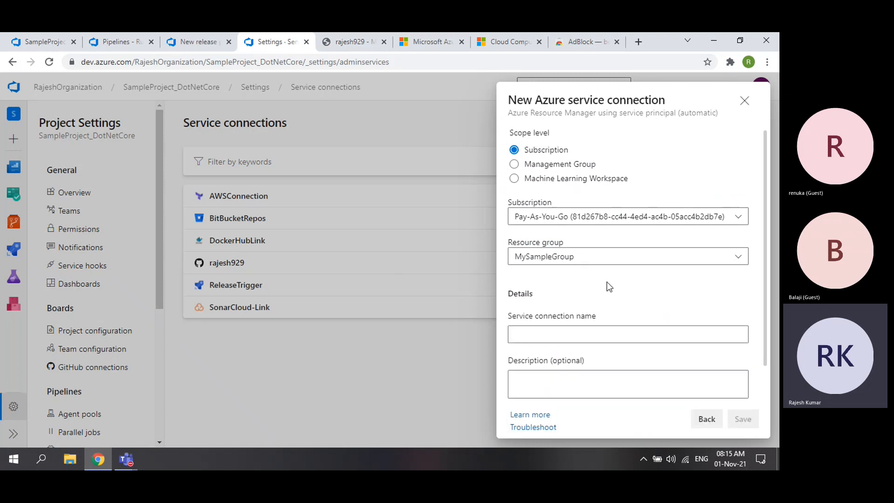
- Enter AzurePortalConnect as the service connection name
scroll(606, 282, down, 1)
click(551, 296)
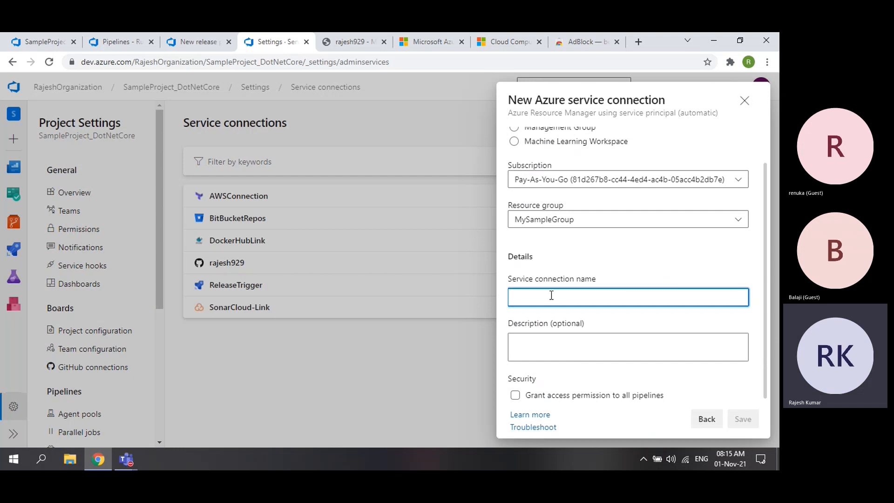
drag(568, 99, 661, 99)
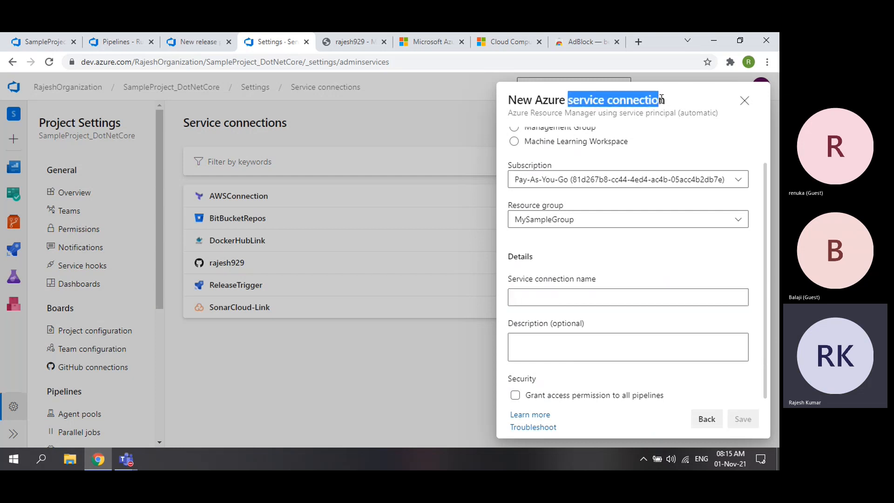
click(564, 296)
text(Azure Connec)
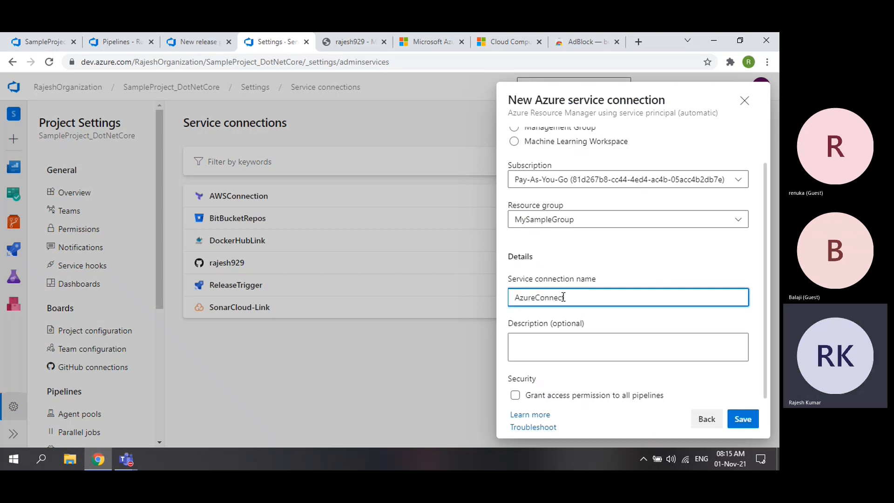
text(Portal)
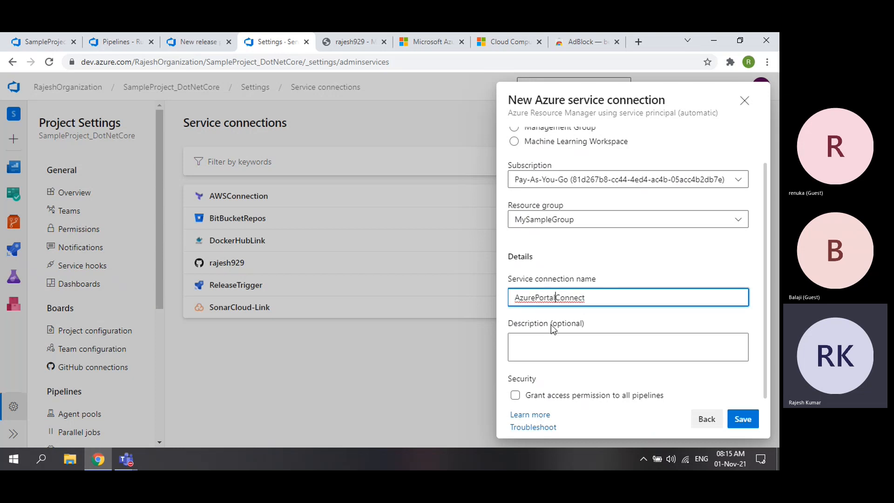
double_click(542, 297)
- Paste the name as the description, grant access to all pipelines, and save the connection
click(553, 338)
text(AzurePortalConnect)
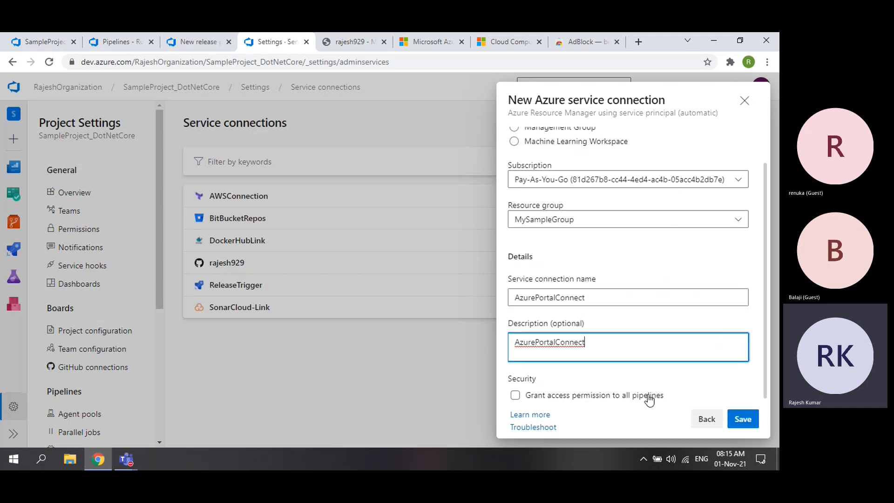
drag(567, 100, 666, 98)
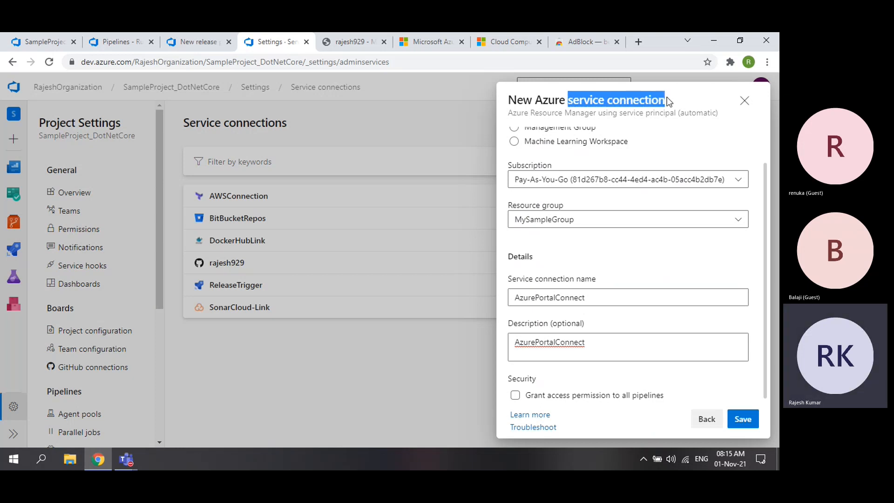
click(515, 395)
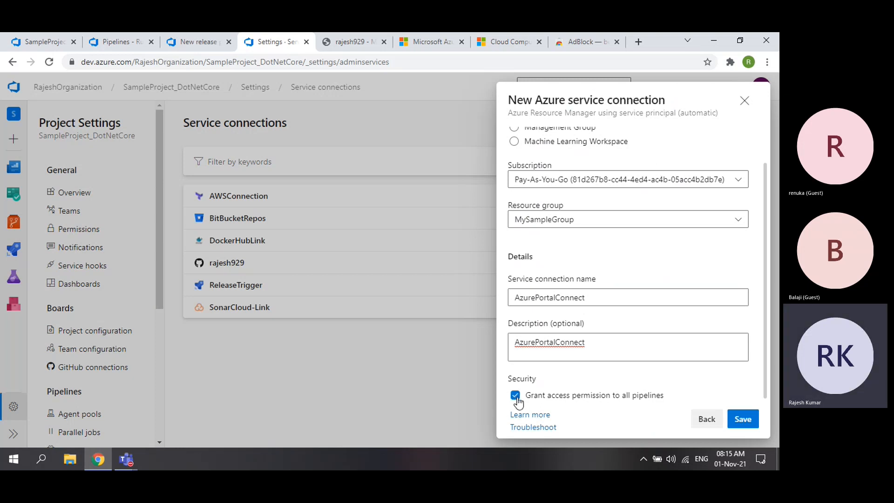
scroll(630, 339, up, 2)
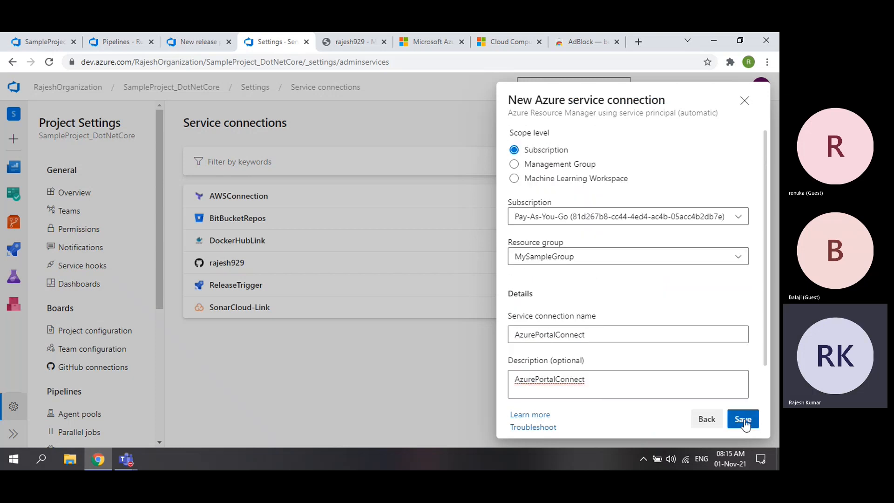
click(744, 420)
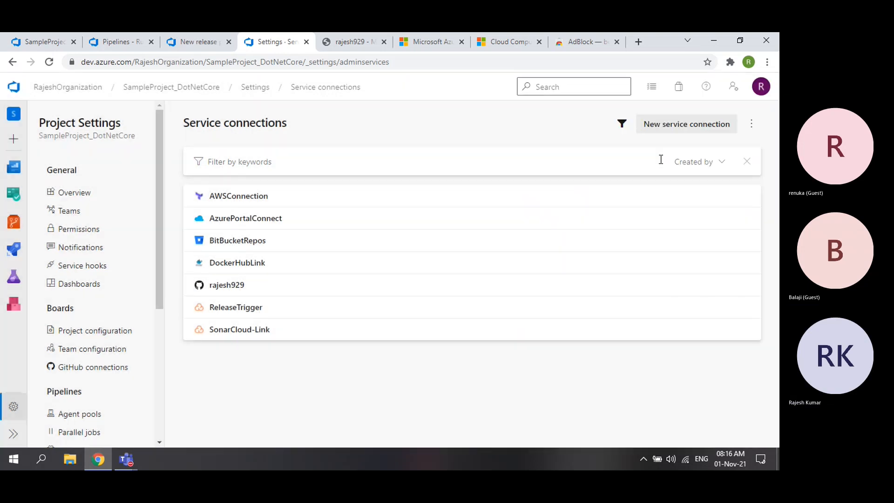
- Inspect the AzurePortalConnect connection's details and usage history, then return to the release pipeline tasks
click(294, 227)
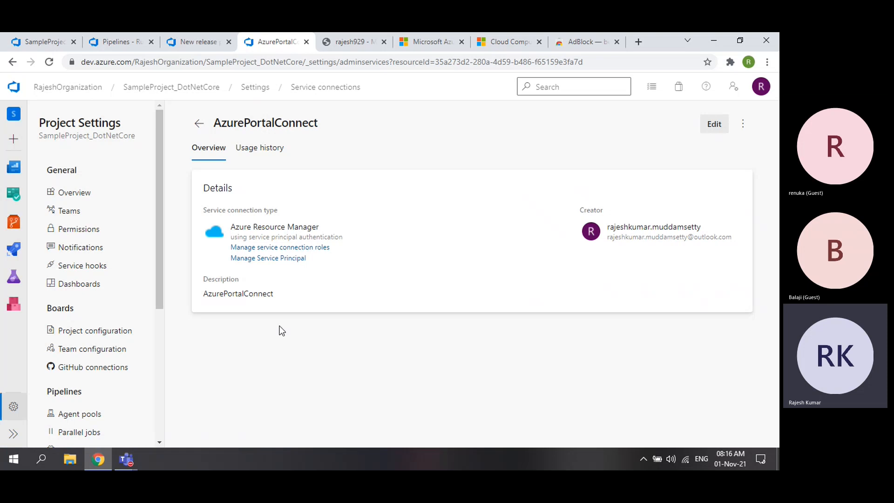
click(263, 149)
click(199, 125)
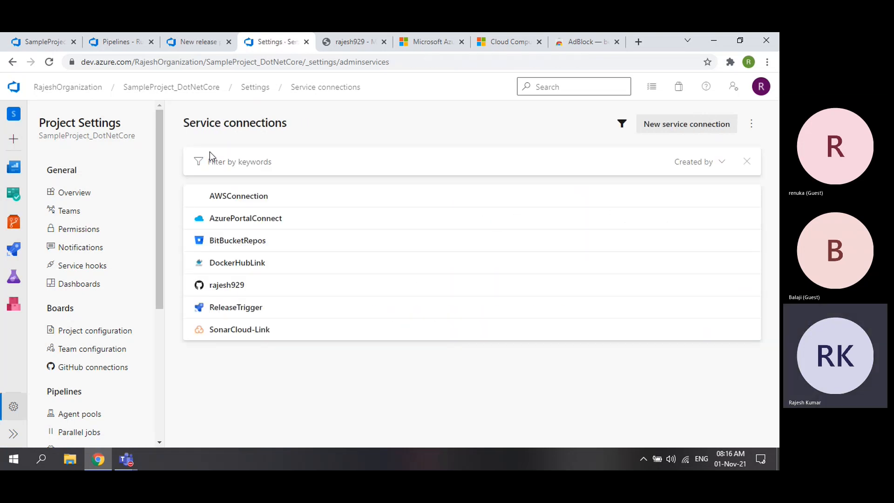
click(348, 47)
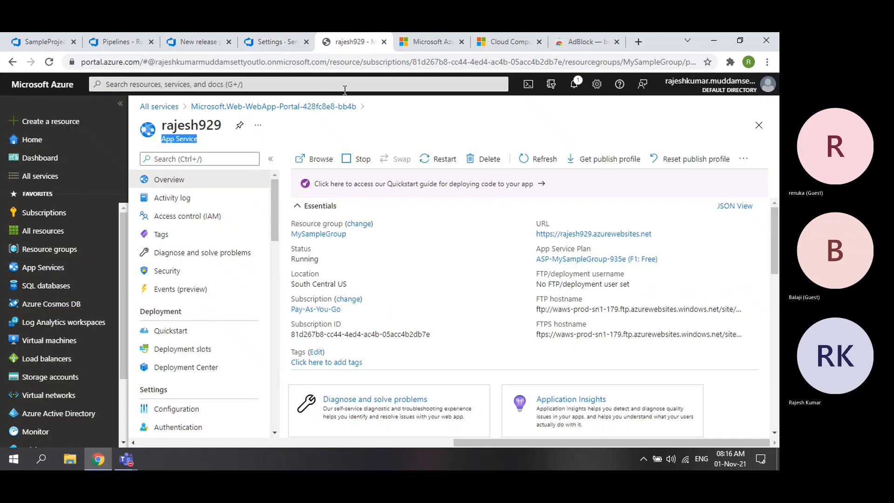
click(196, 46)
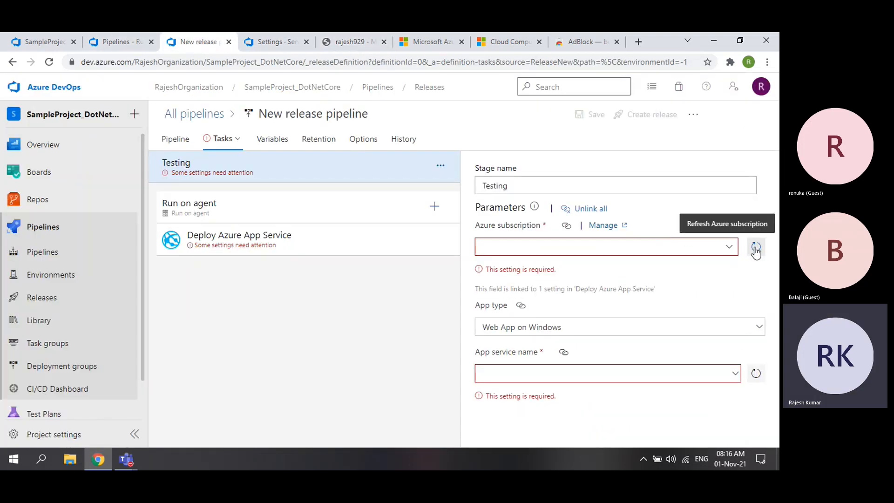
- Set the Testing stage's Azure subscription to AzurePortalConnect and list the available app services
click(728, 246)
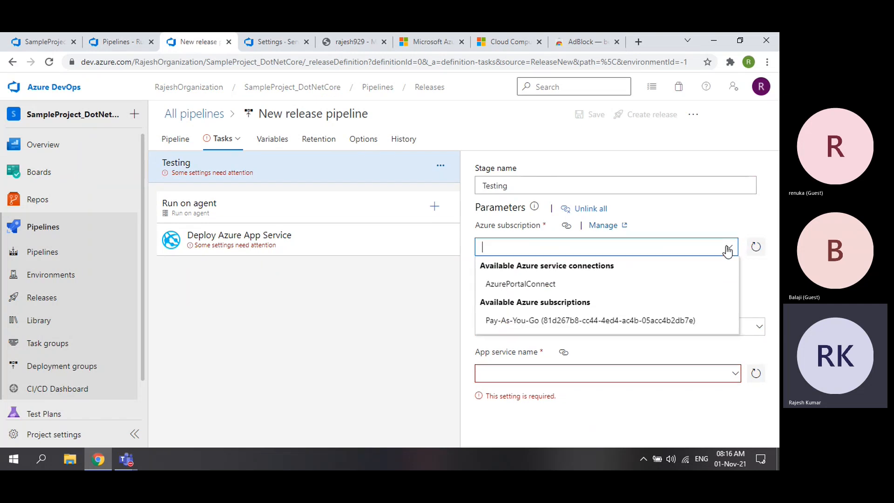
click(527, 287)
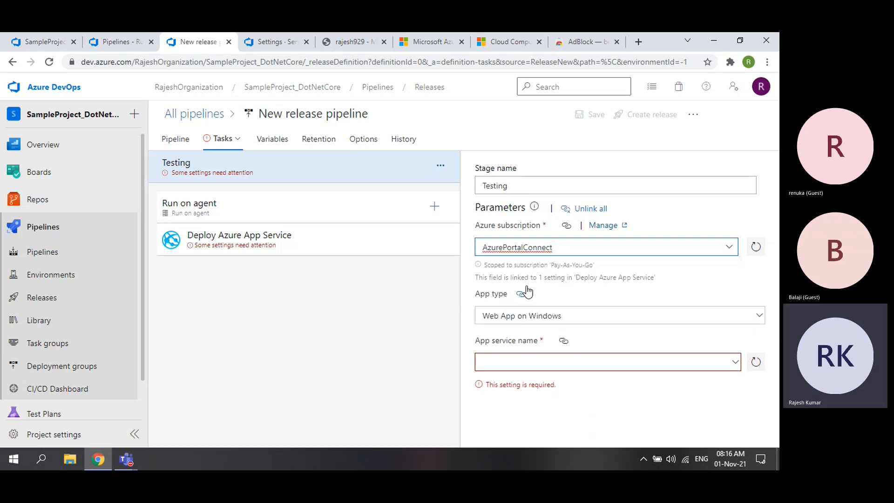
click(486, 272)
drag(558, 266, 604, 266)
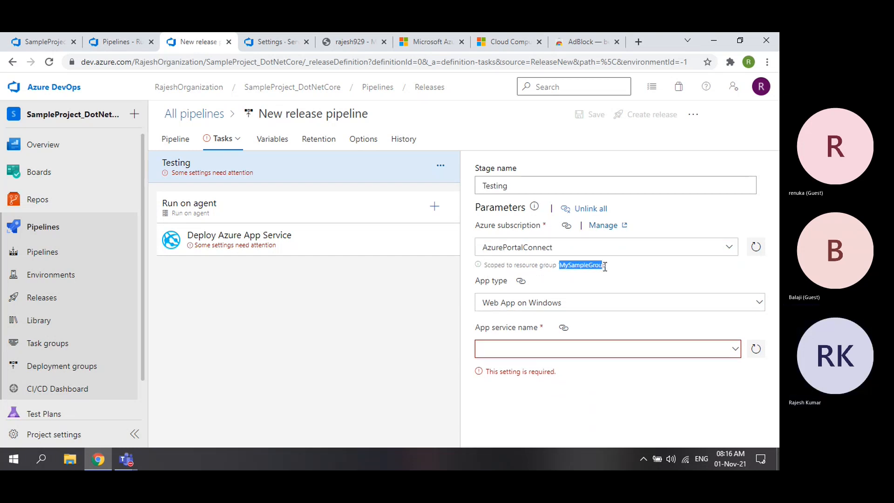
click(659, 276)
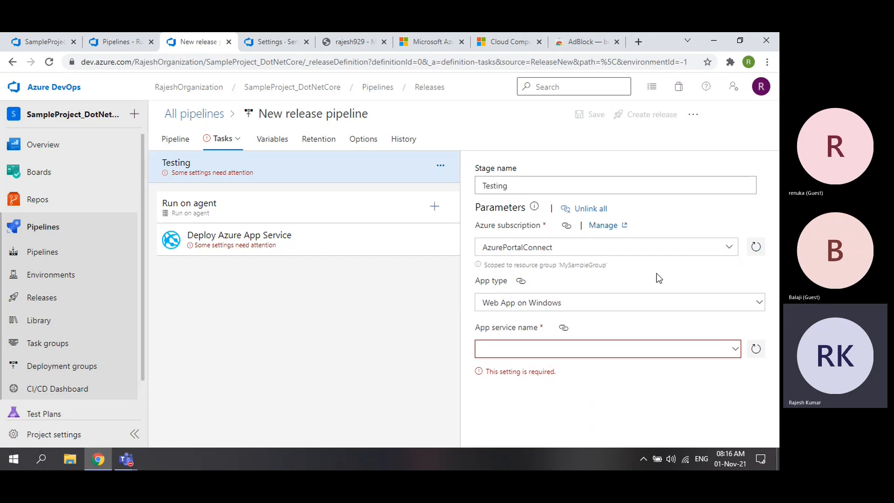
click(515, 251)
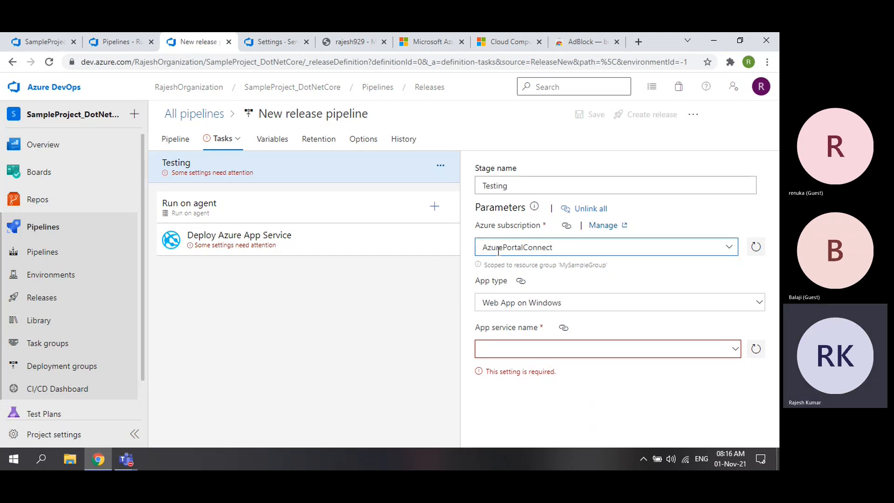
click(735, 350)
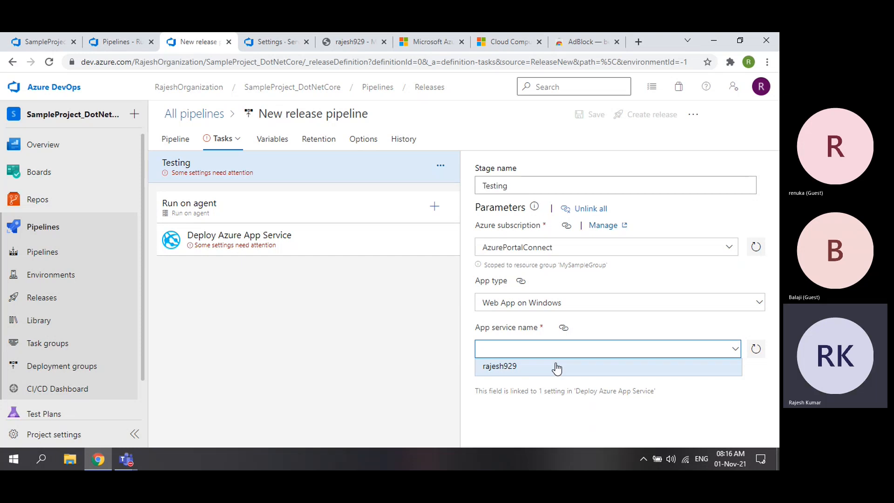
- Check the Azure portal's App Services list for the rajesh929 app service
click(350, 41)
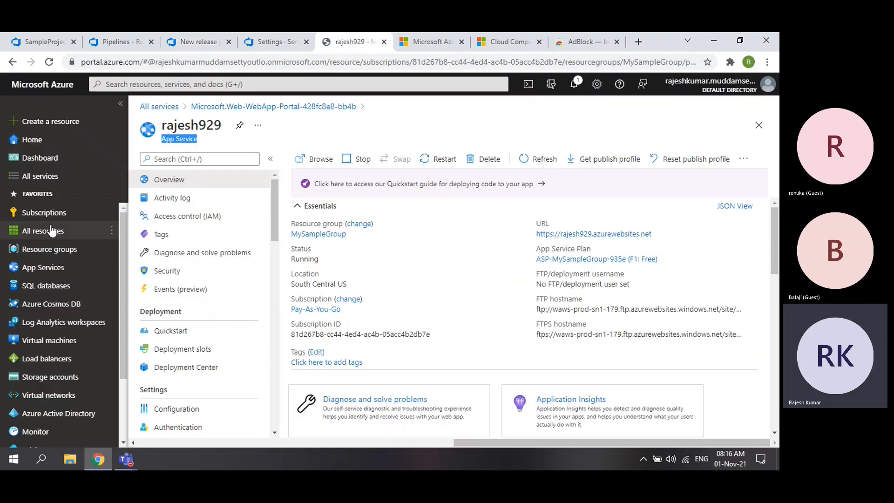
click(45, 272)
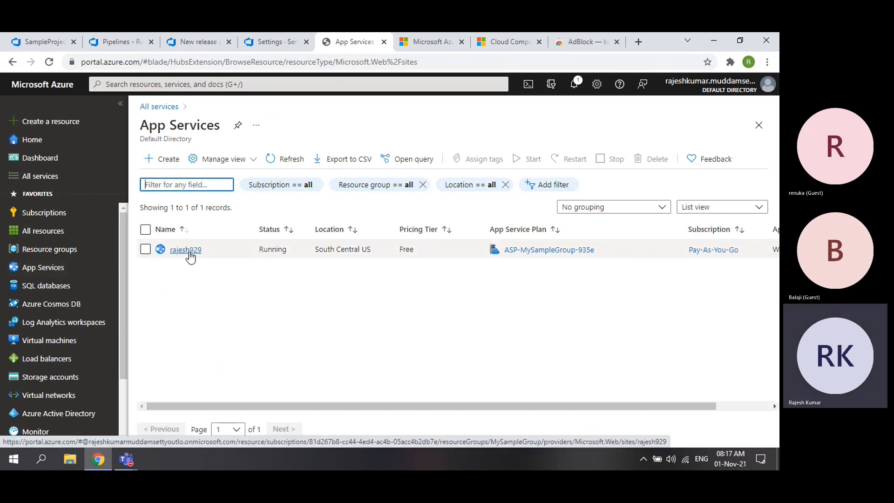
mouse_move(191, 254)
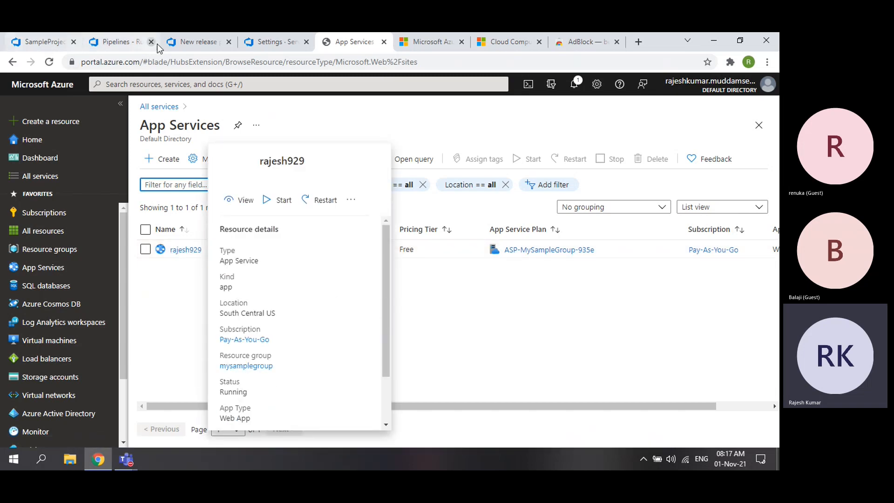
- Set the deploy task's App service name to rajesh929
click(195, 42)
click(736, 349)
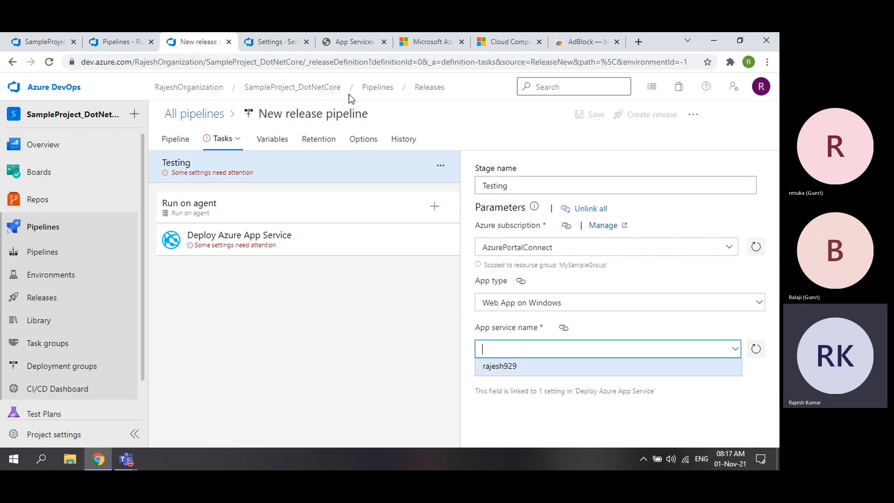
click(352, 42)
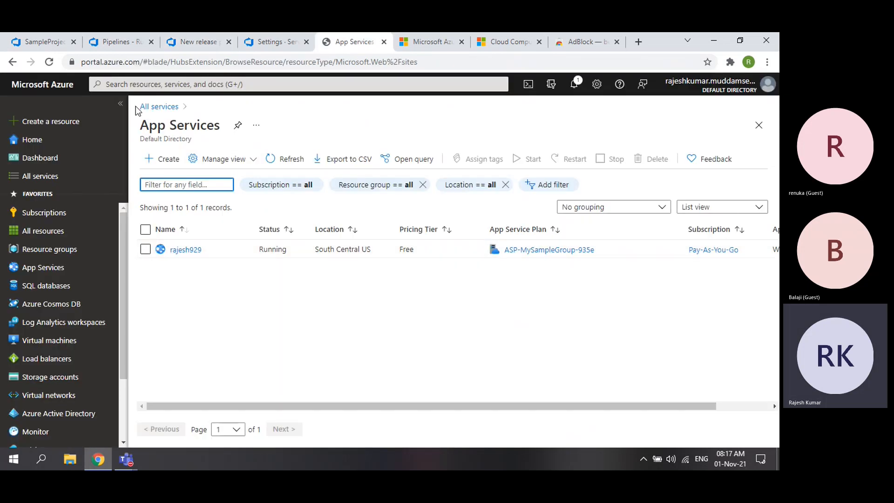
click(195, 41)
click(735, 350)
click(604, 365)
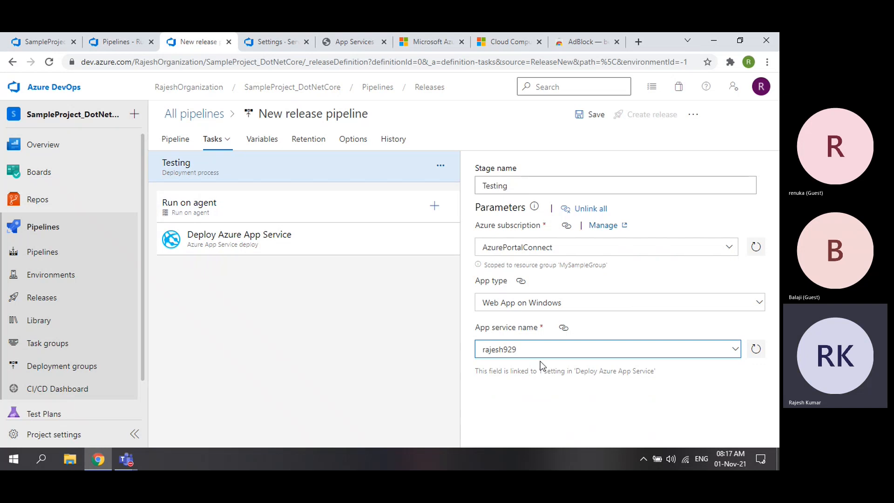
- Clear the App service name and reselect rajesh929
drag(531, 350, 462, 352)
key(BackSpace)
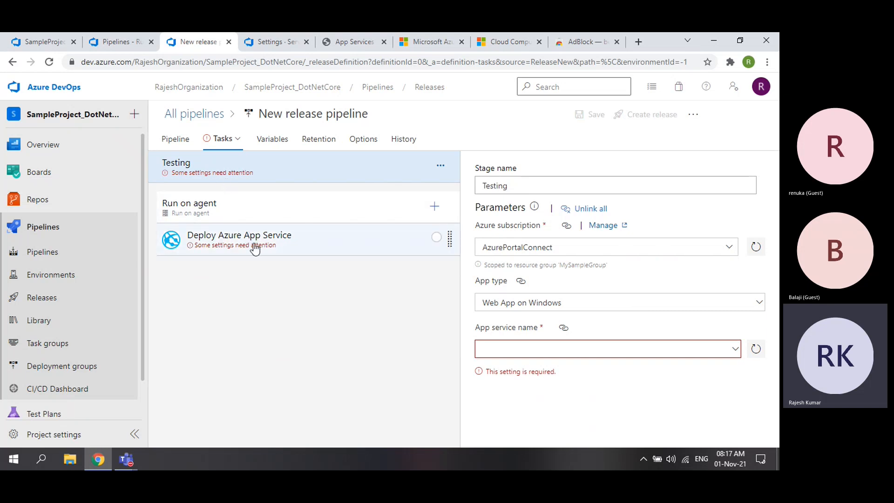
click(725, 353)
click(551, 368)
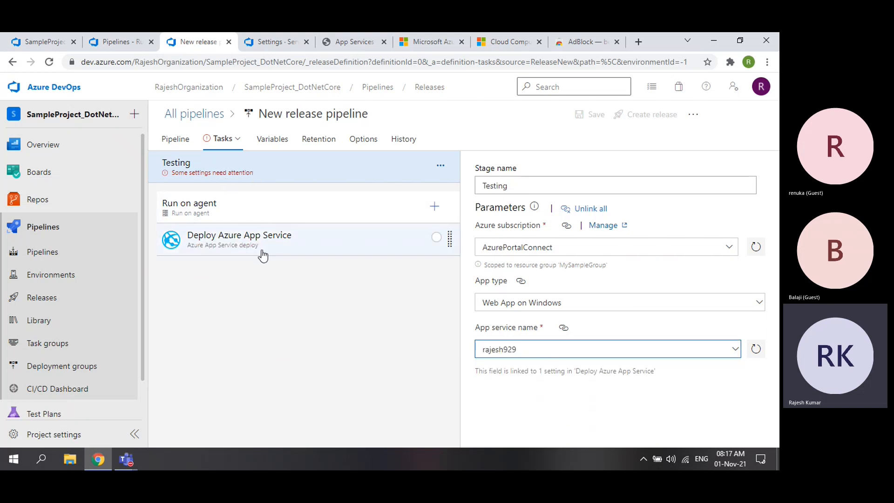
click(240, 334)
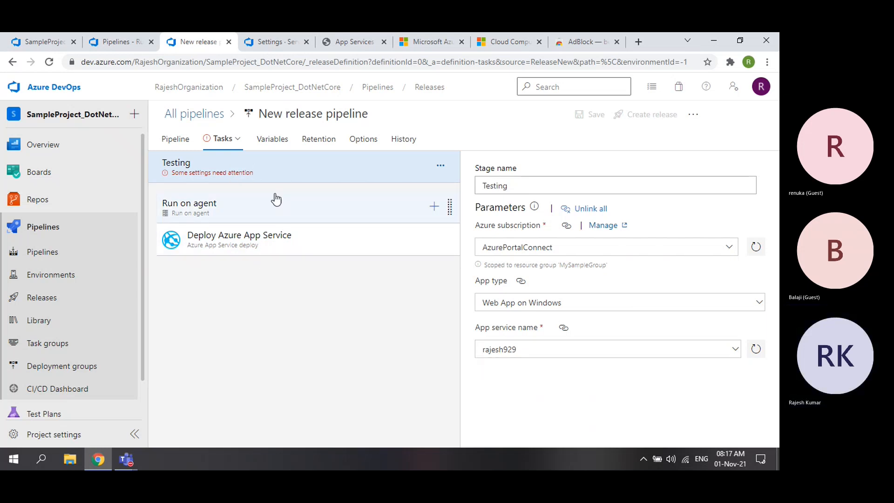
- Review the Testing stage's agent job and Deploy Azure App Service task settings
click(277, 215)
click(299, 254)
click(177, 163)
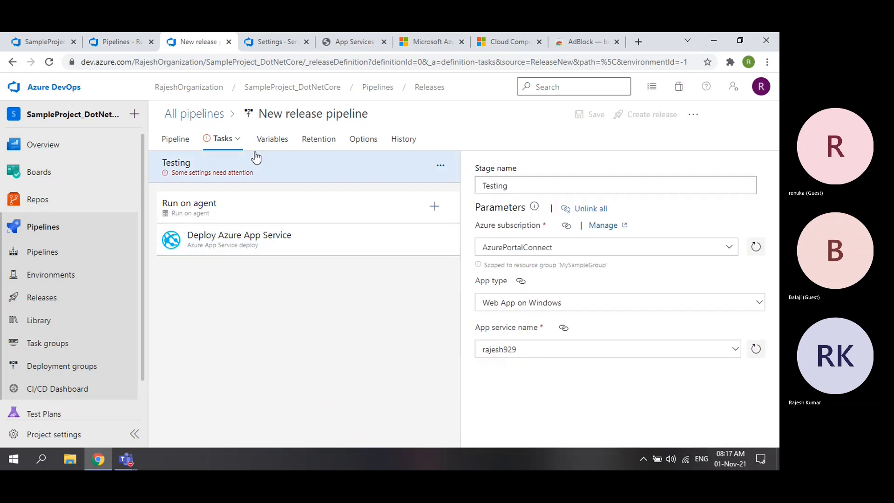
click(176, 139)
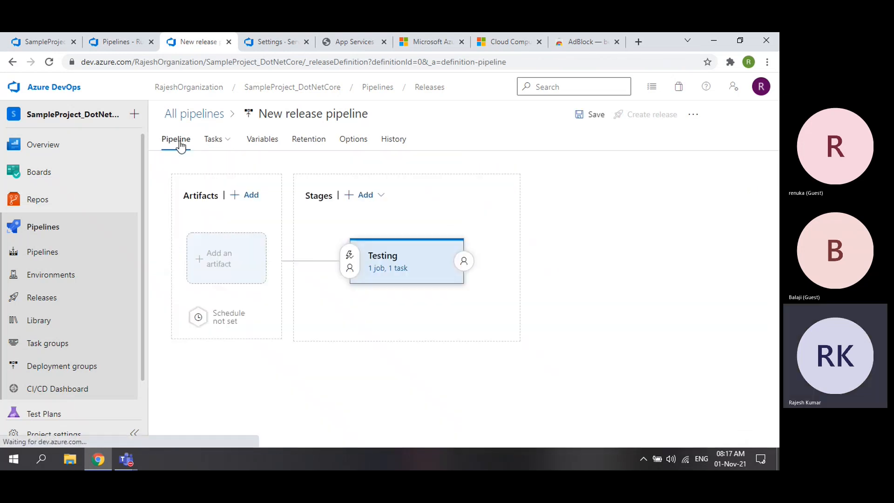
click(387, 269)
click(293, 210)
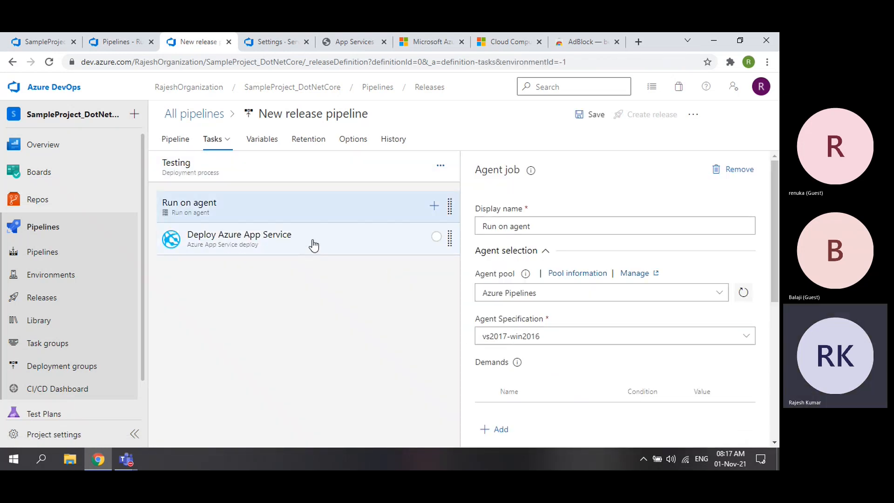
click(310, 247)
click(272, 172)
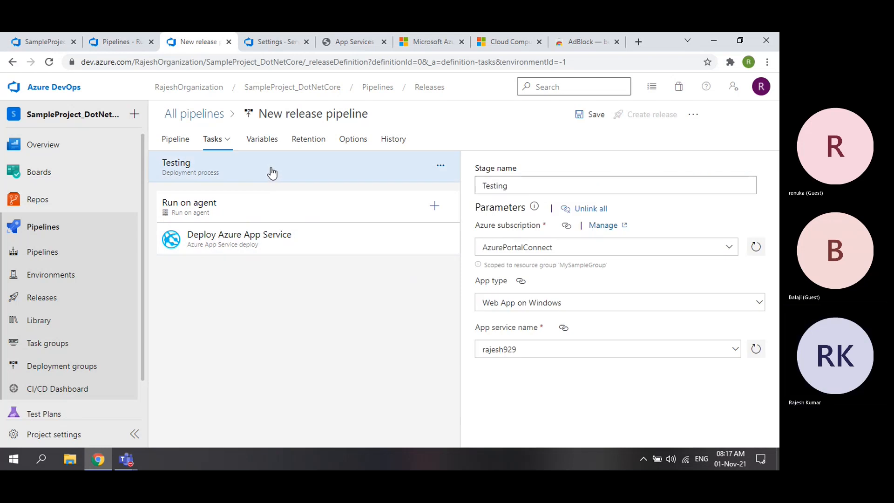
click(177, 140)
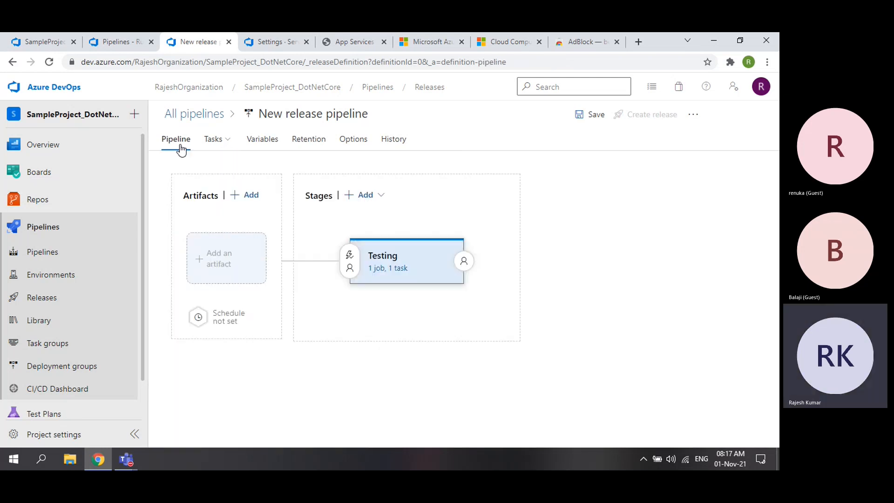
click(386, 270)
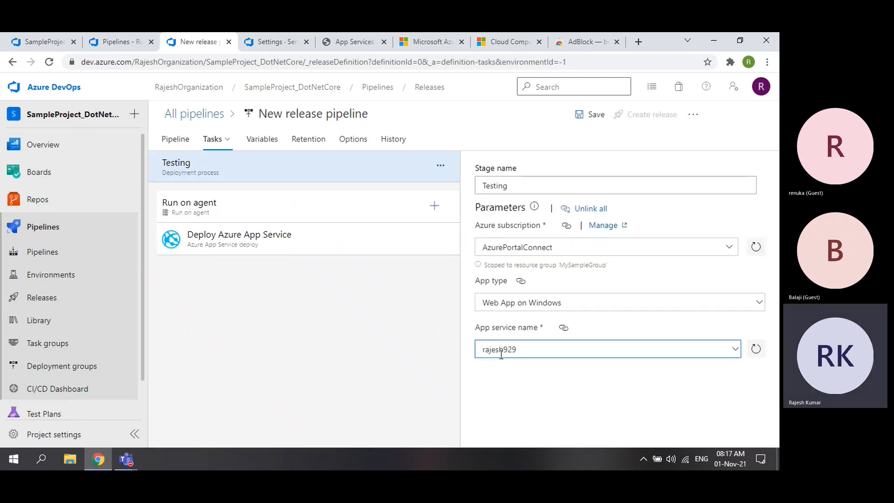
click(518, 349)
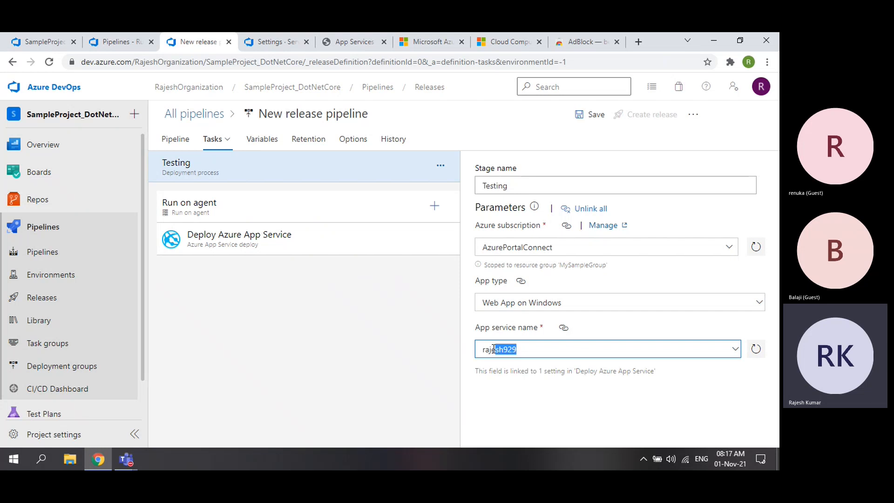
click(531, 351)
- Note the empty Artifacts section on the pipeline diagram, then go to the CI pipeline's runs
click(174, 138)
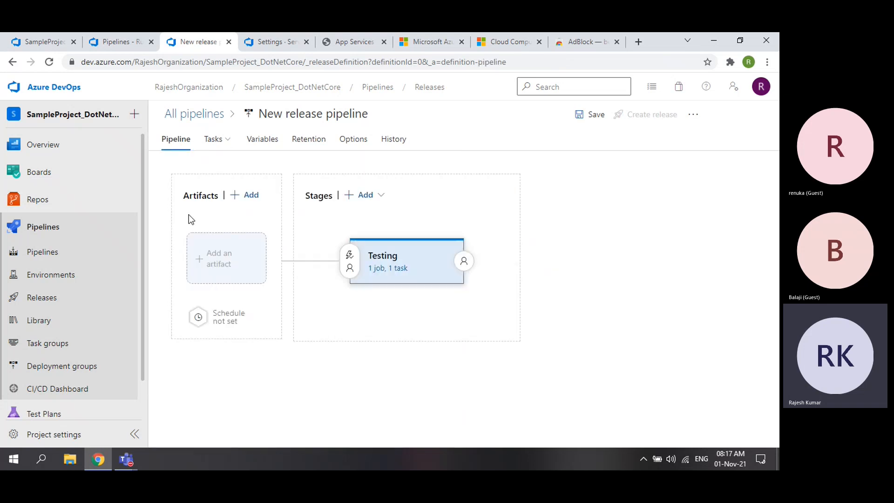
drag(184, 204, 216, 196)
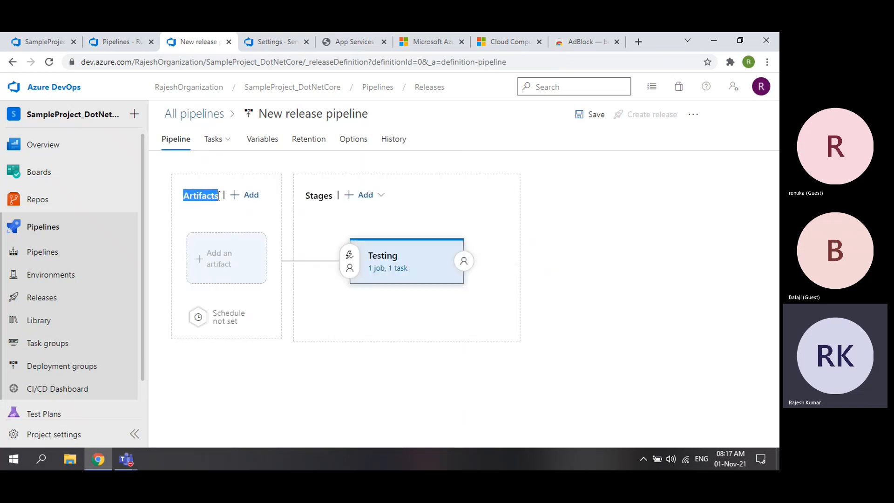
click(41, 40)
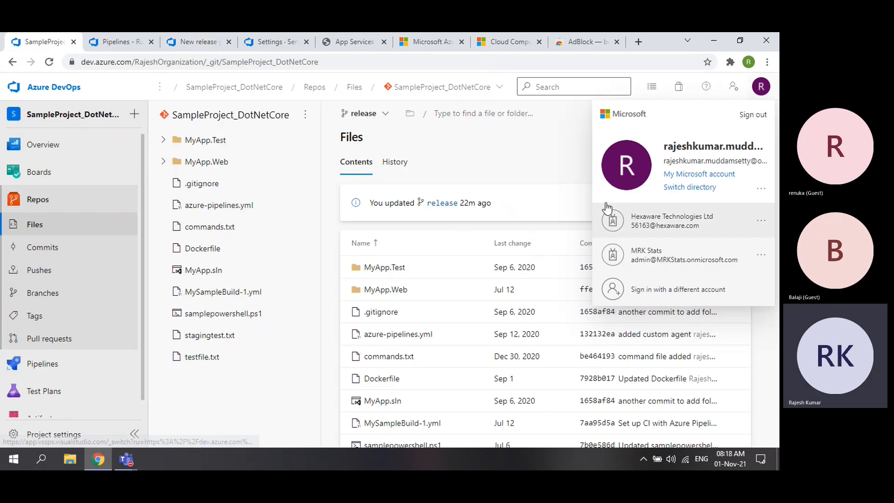
click(116, 41)
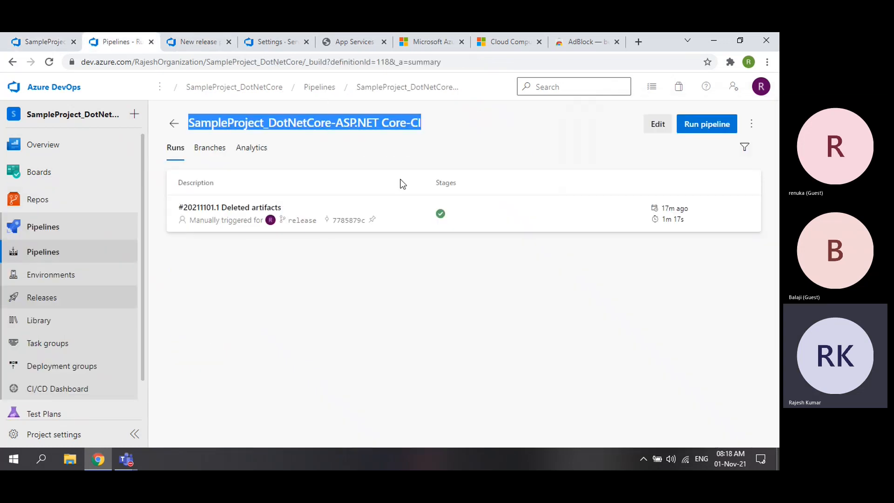
- Inspect run #20211101.1's summary, then return to the new release pipeline's diagram
click(397, 218)
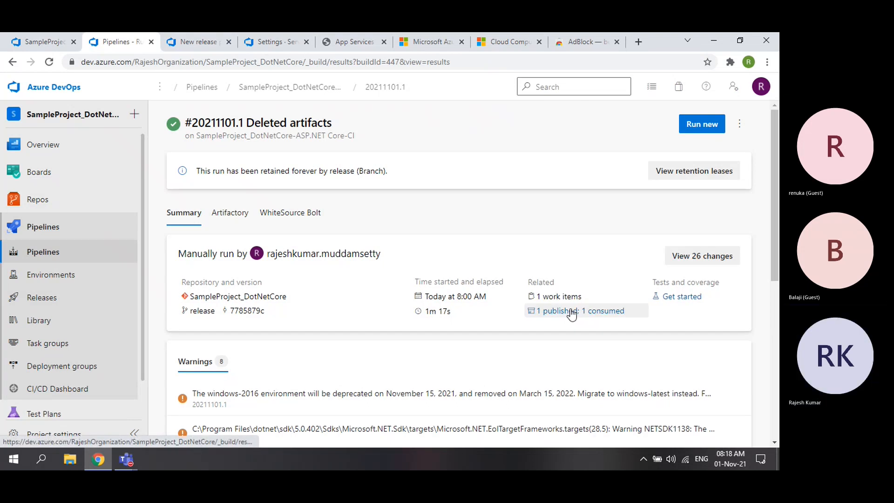
key(alt+Left)
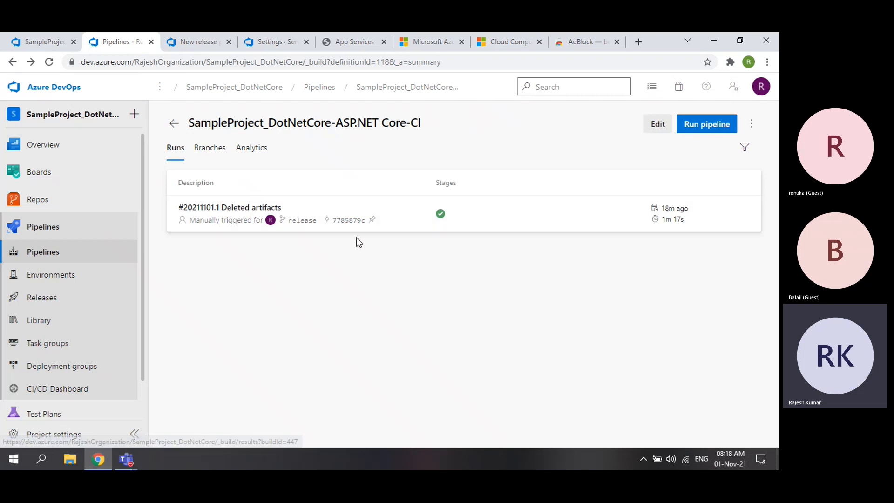
click(402, 212)
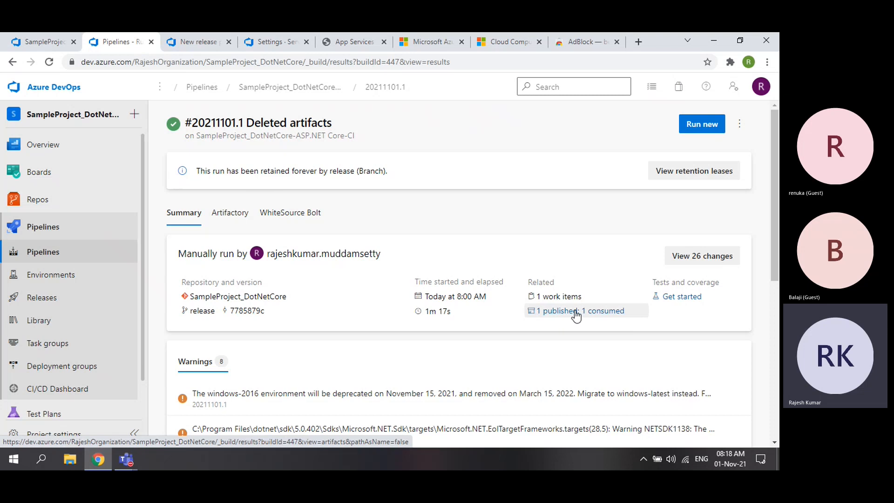
click(11, 64)
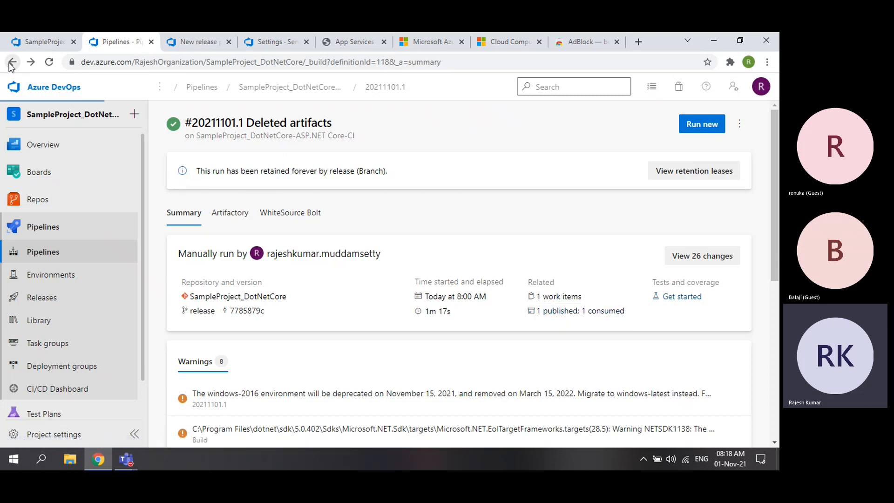
click(415, 221)
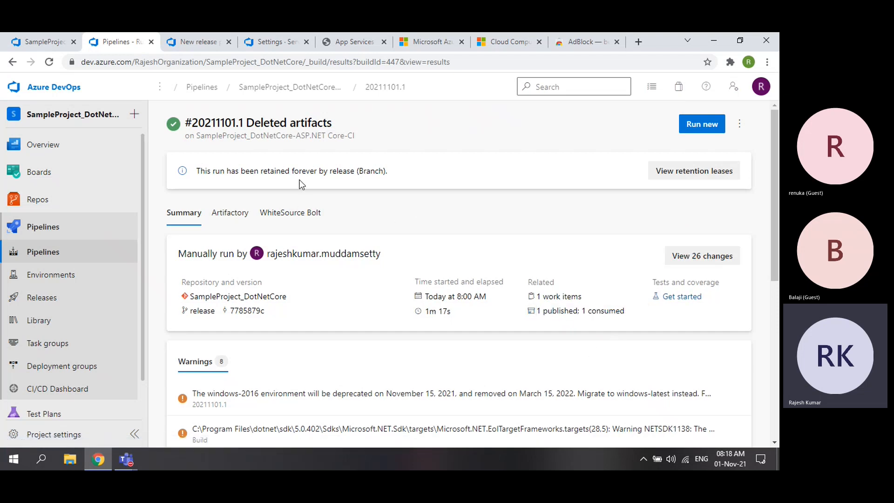
click(272, 92)
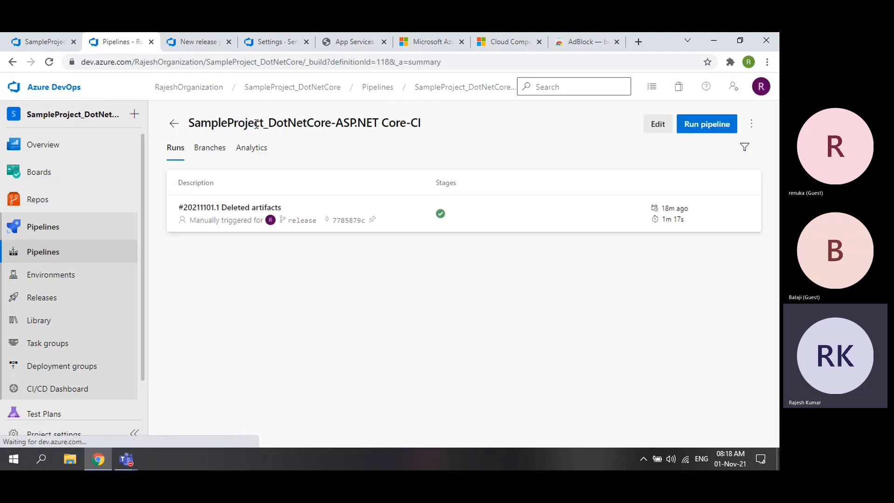
drag(188, 124, 423, 128)
click(198, 43)
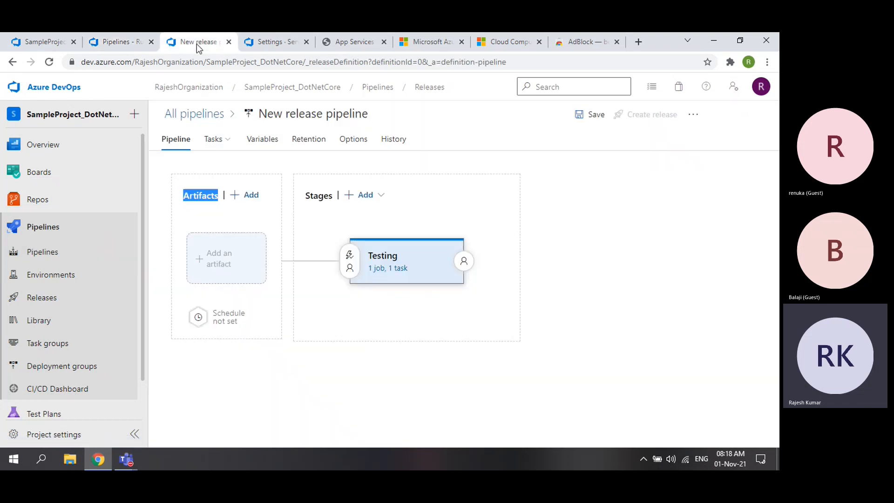
- Start adding a Build artifact with SampleProject_DotNetCore-ASP.NET Core-CI as the source
click(226, 265)
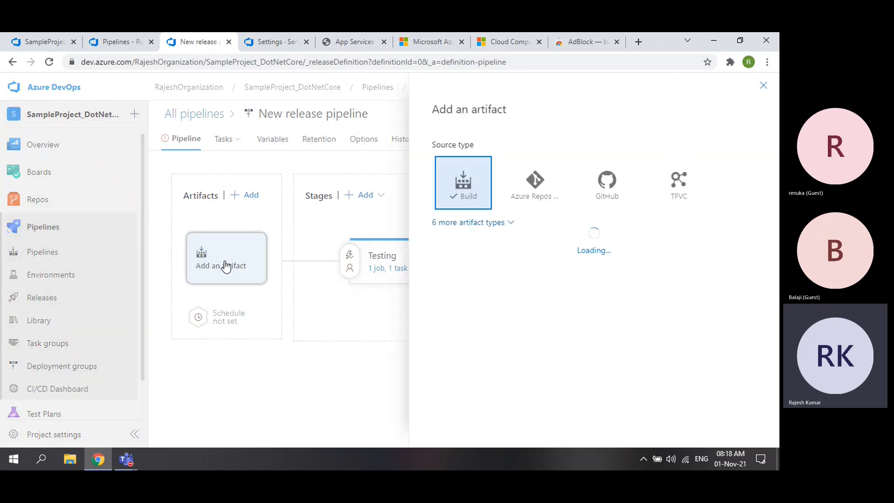
click(501, 222)
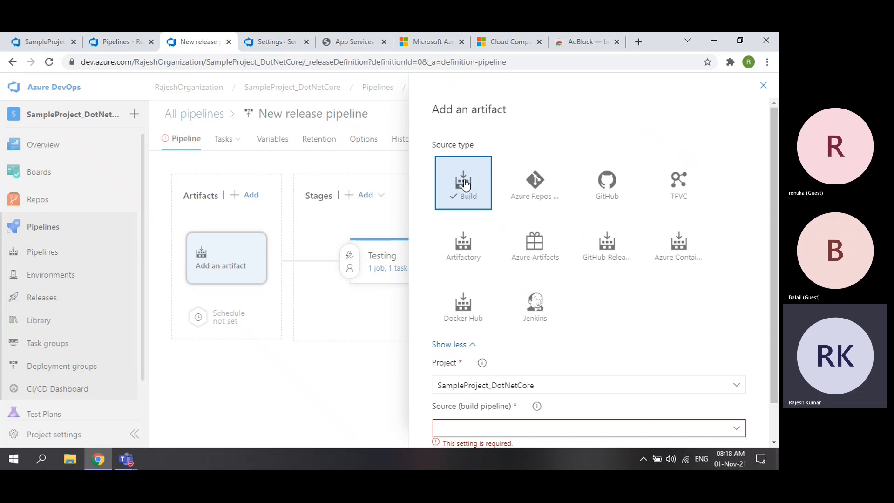
scroll(523, 197, down, 1)
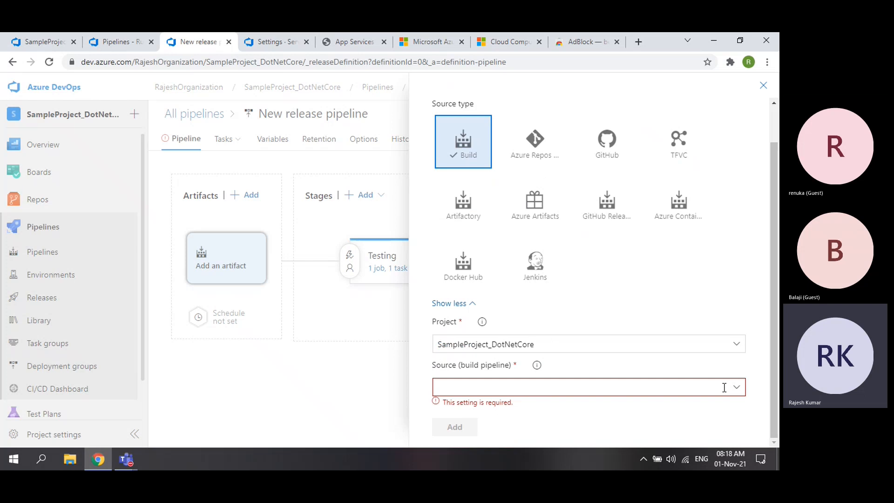
click(738, 391)
scroll(611, 331, down, 1)
scroll(611, 331, down, 6)
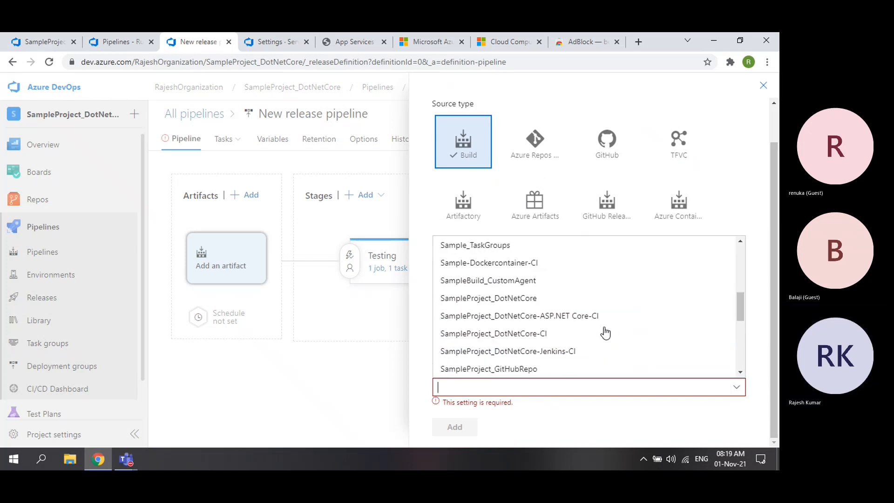
scroll(605, 333, up, 2)
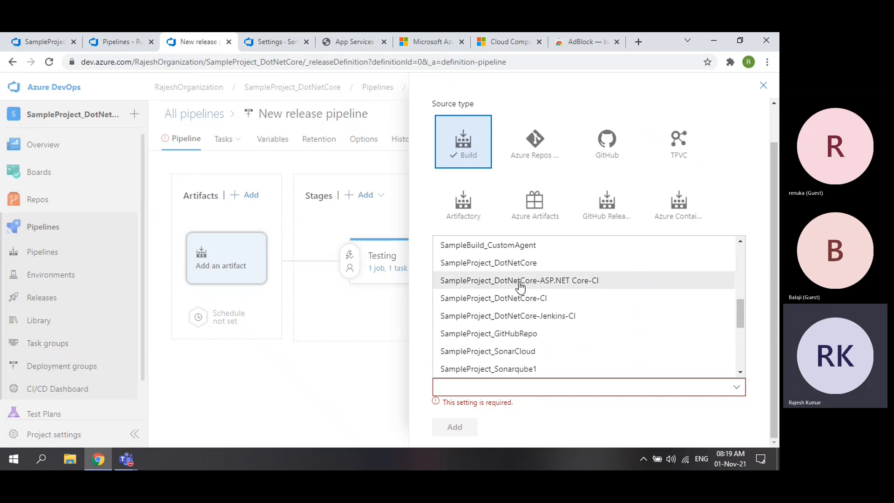
click(591, 282)
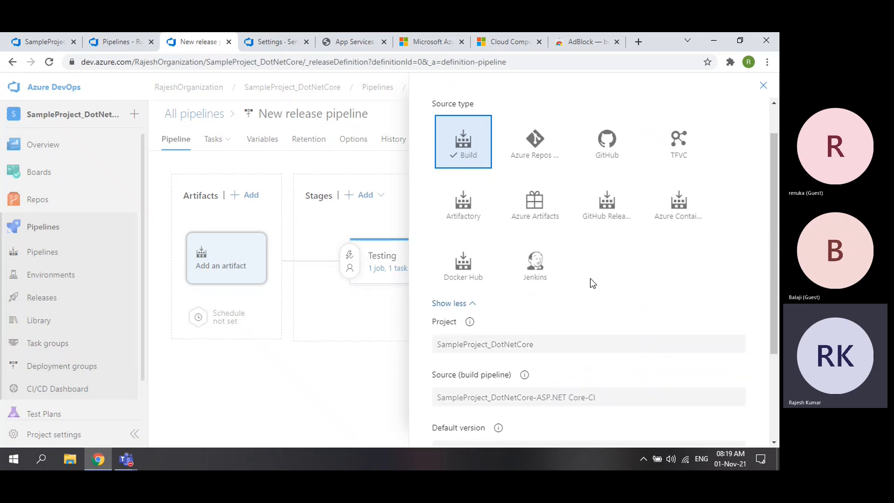
- Set Default version to Specific version and check which build versions are available
scroll(592, 282, down, 3)
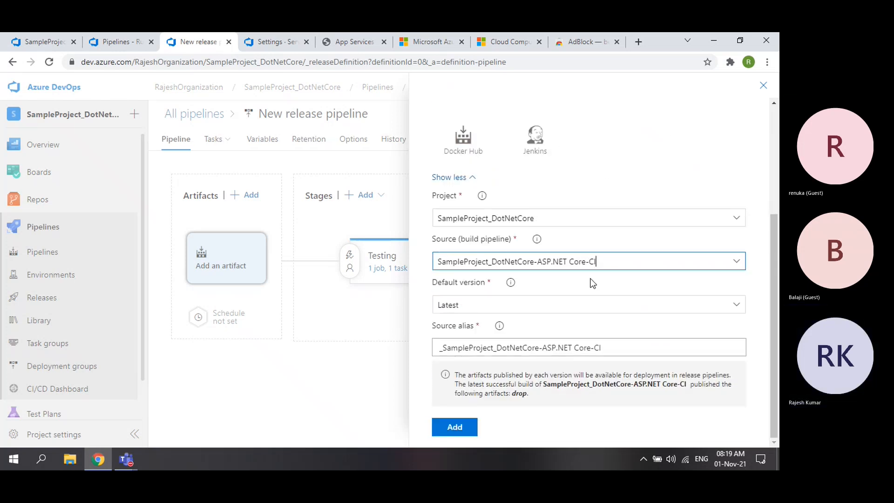
click(519, 306)
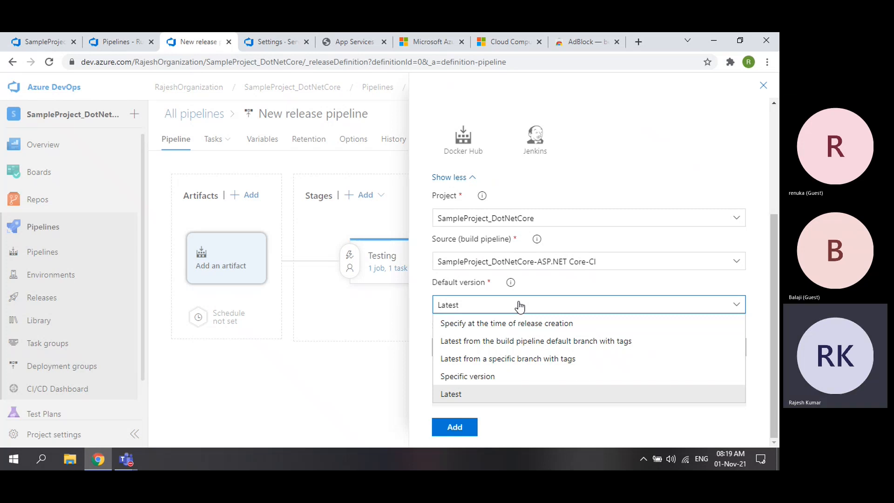
click(479, 378)
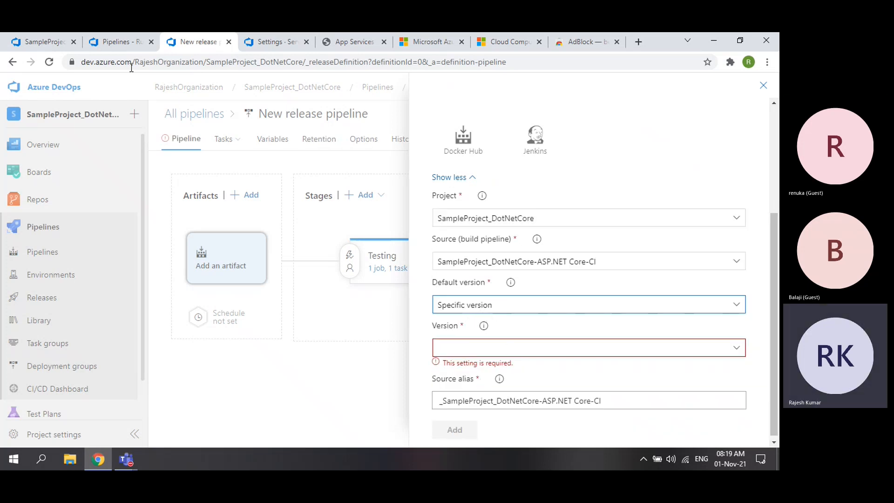
click(119, 41)
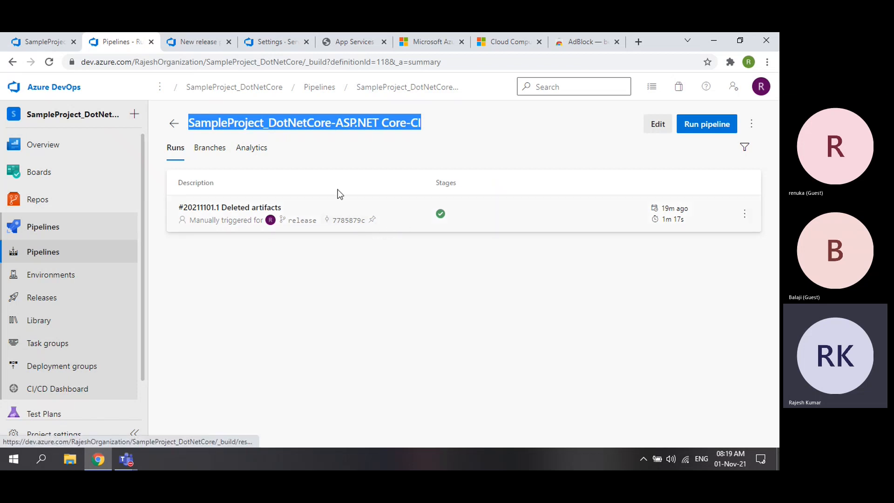
click(198, 42)
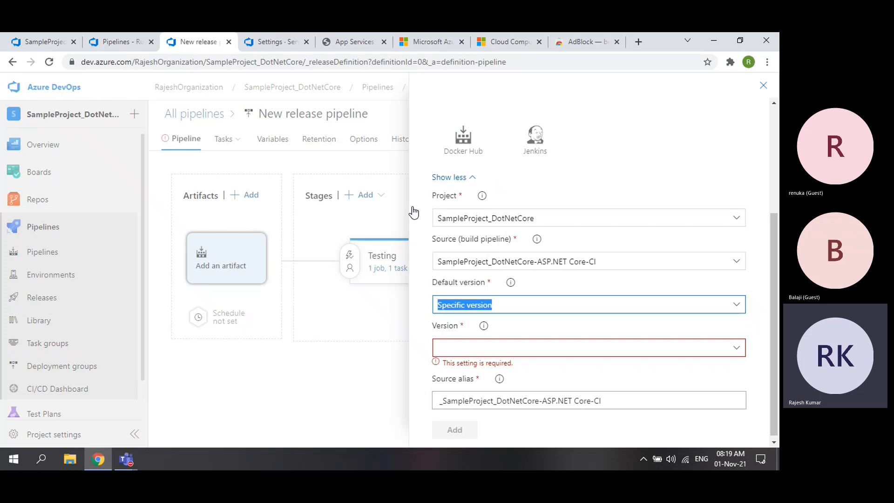
click(737, 352)
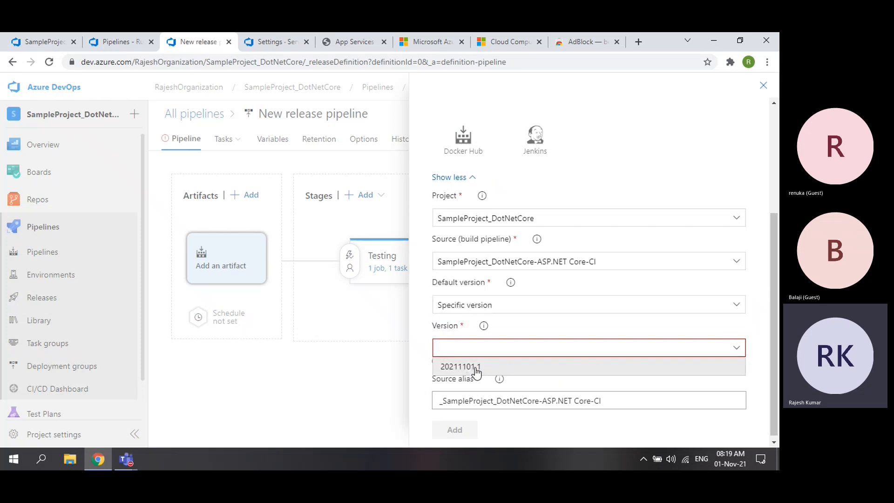
- Try SampleProject_DotNetCore-CI as the source with a Specific version default
click(737, 263)
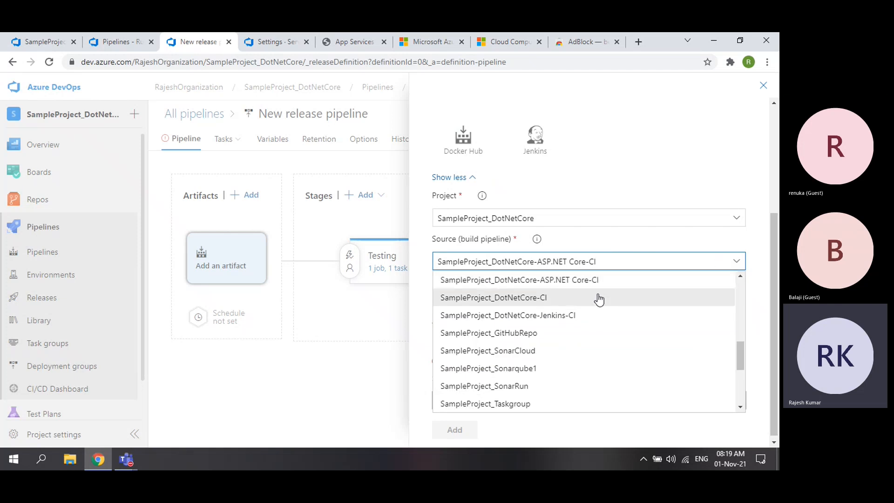
click(529, 300)
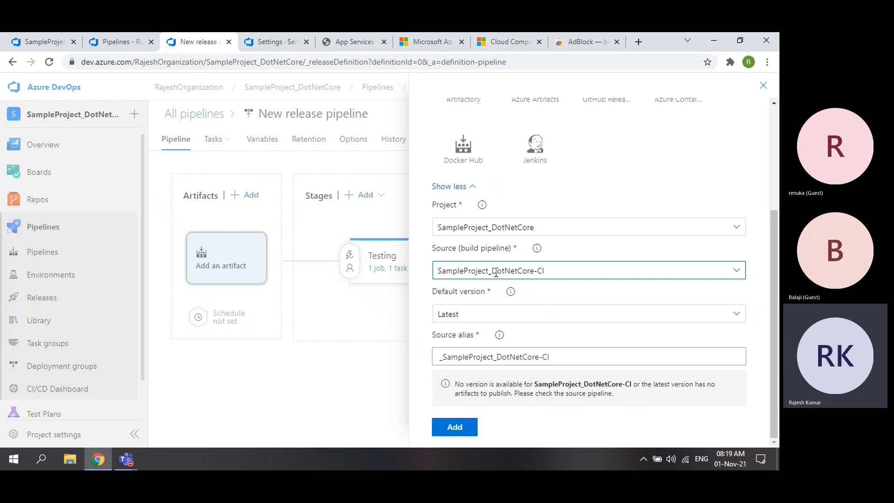
click(513, 315)
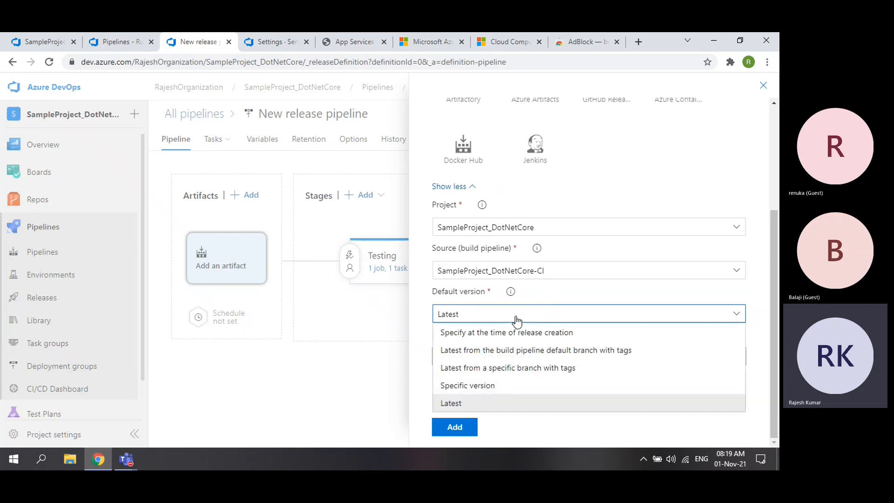
click(482, 392)
scroll(668, 353, down, 1)
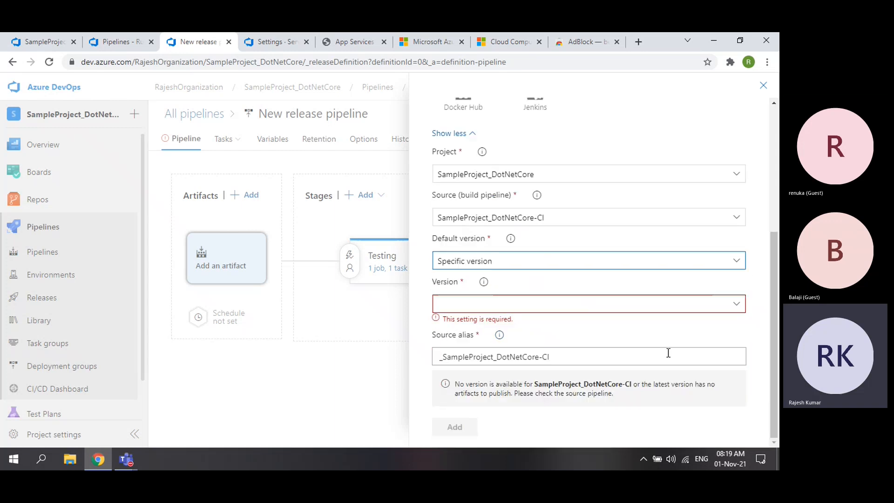
click(740, 303)
- Select MySampleBuild-1 as the artifact's source build pipeline
click(554, 217)
click(736, 217)
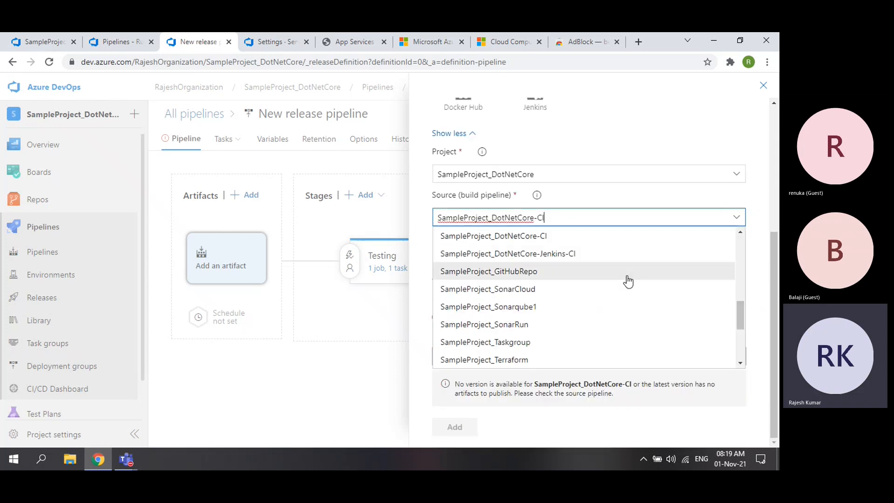
scroll(603, 297, down, 3)
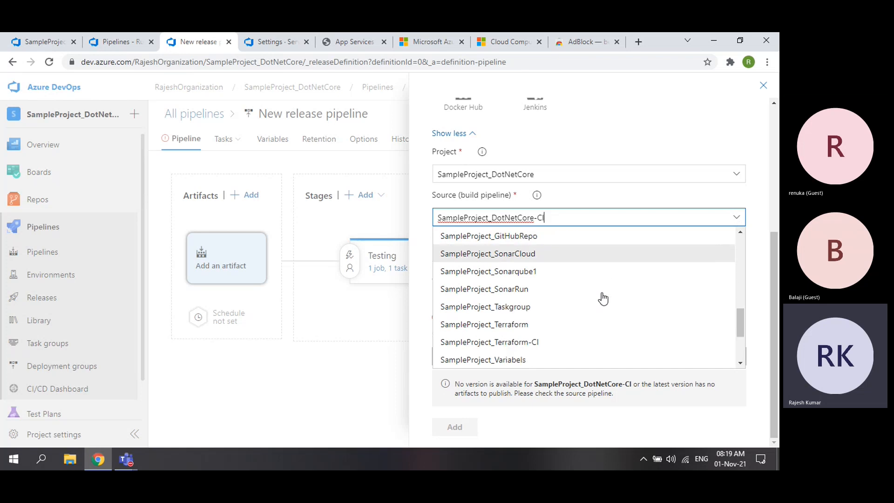
scroll(602, 298, down, 3)
scroll(602, 298, up, 7)
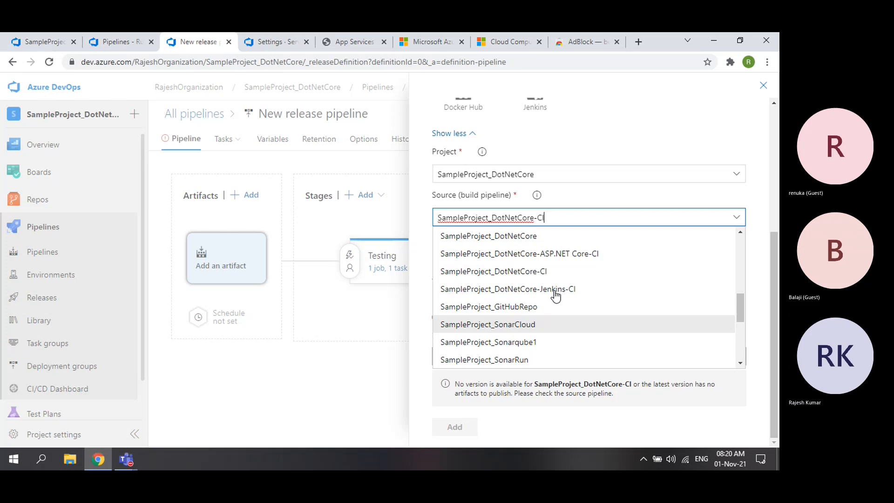
scroll(556, 296, up, 1)
scroll(557, 295, up, 1)
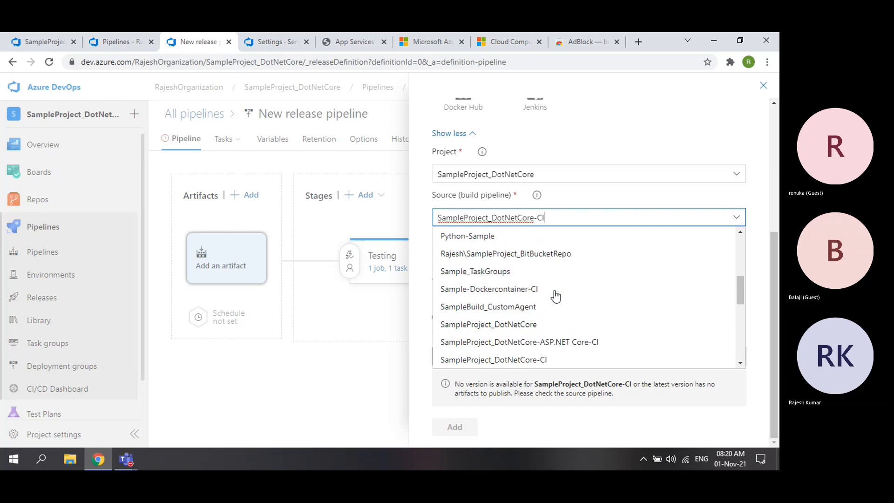
scroll(555, 296, up, 1)
click(498, 253)
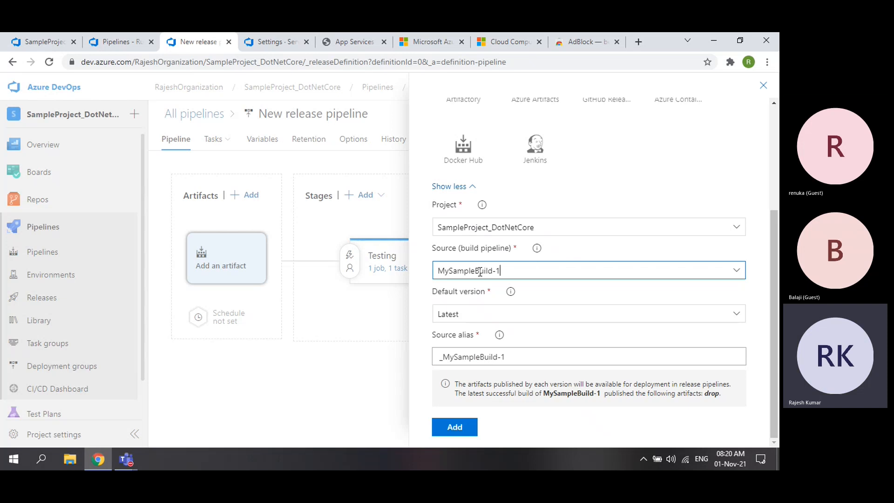
click(526, 321)
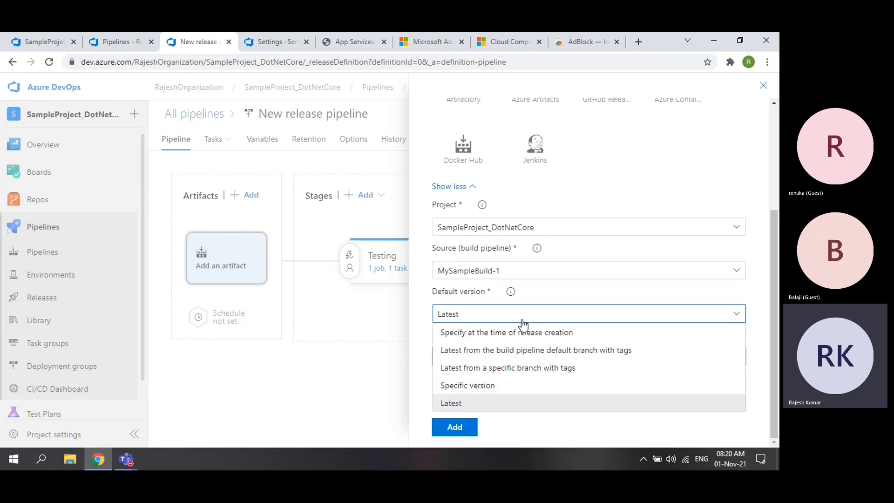
click(490, 391)
click(737, 347)
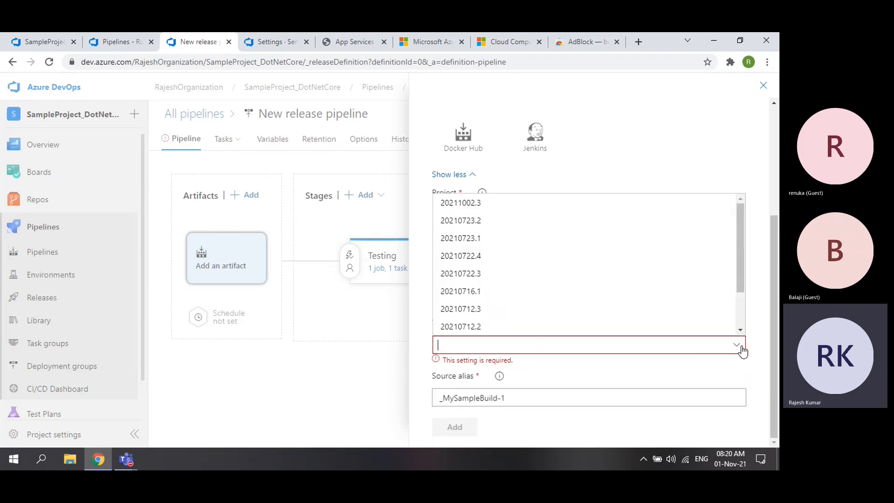
scroll(660, 290, down, 1)
scroll(660, 289, up, 1)
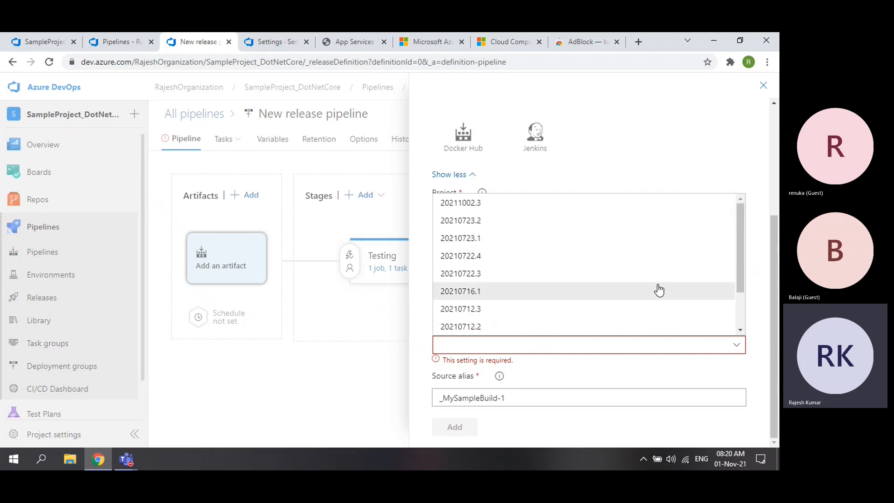
scroll(655, 290, down, 1)
scroll(654, 291, up, 1)
click(628, 180)
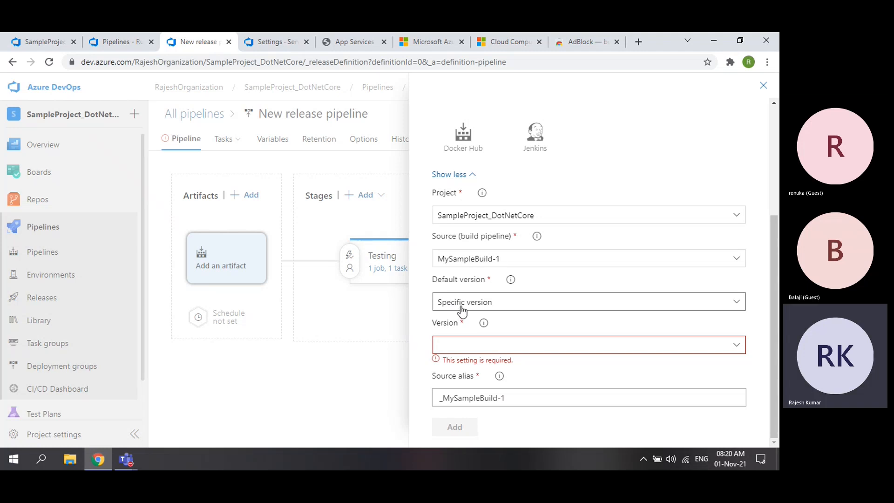
click(497, 306)
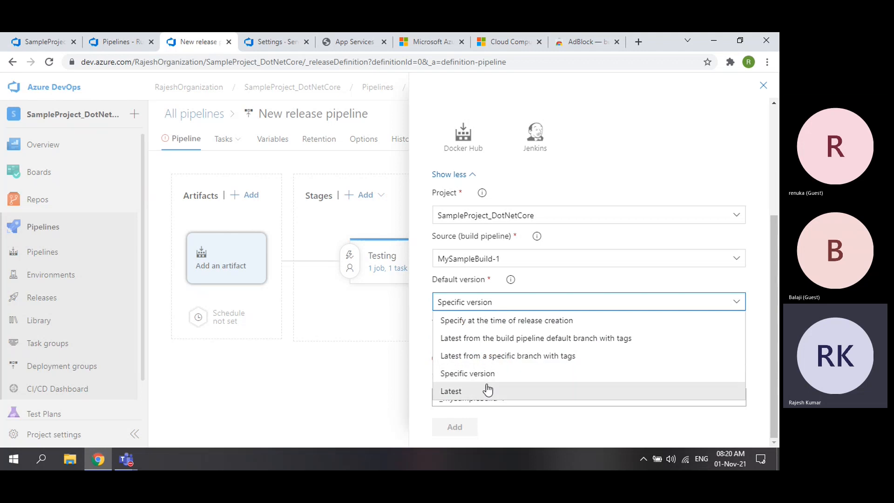
click(470, 393)
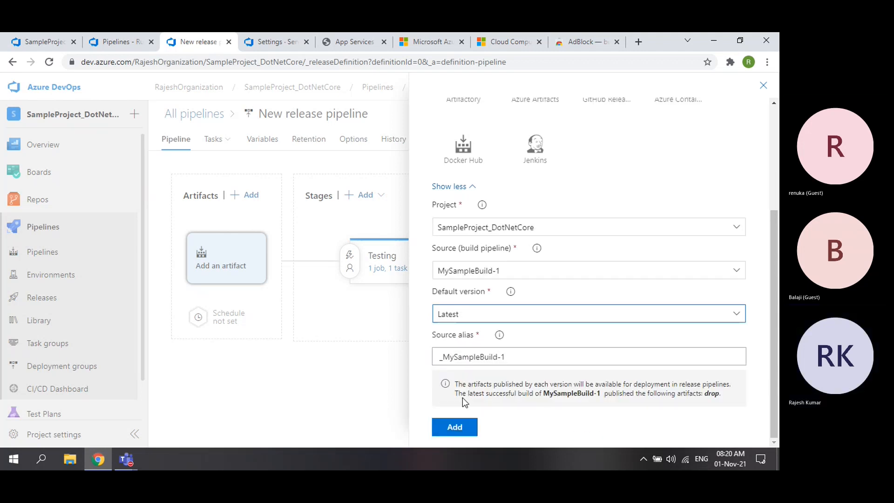
click(468, 319)
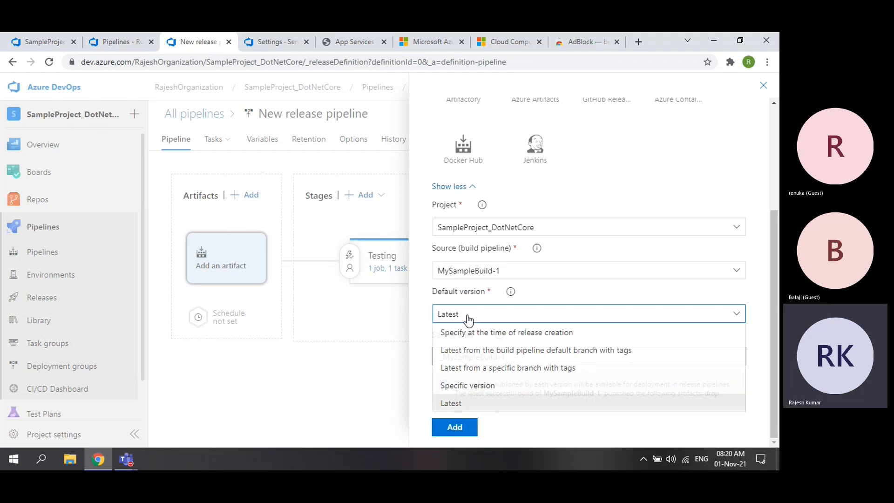
click(487, 390)
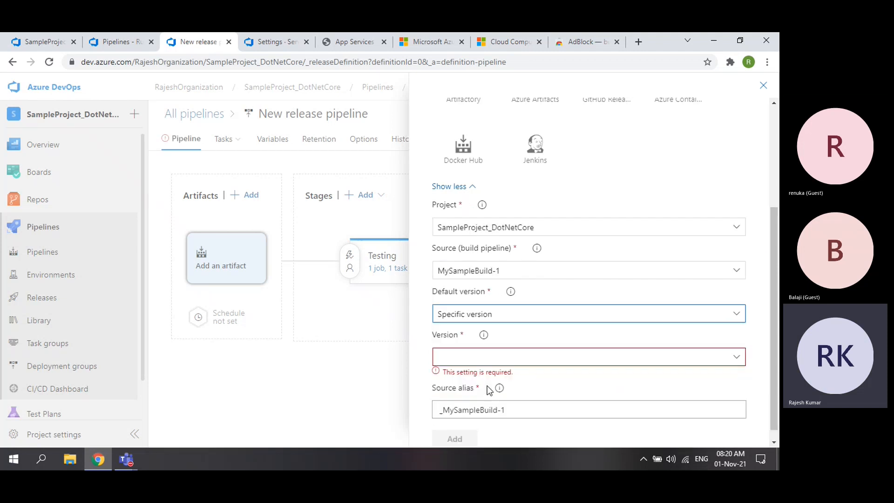
click(736, 358)
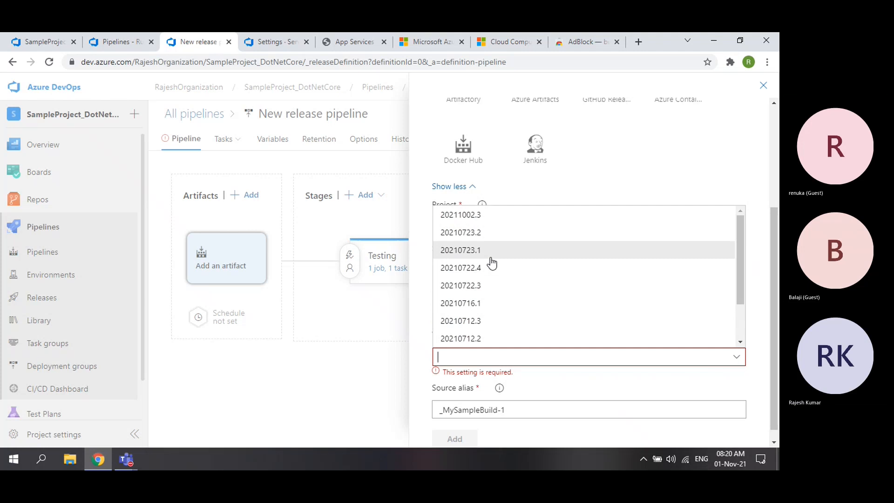
scroll(490, 263, down, 1)
click(416, 309)
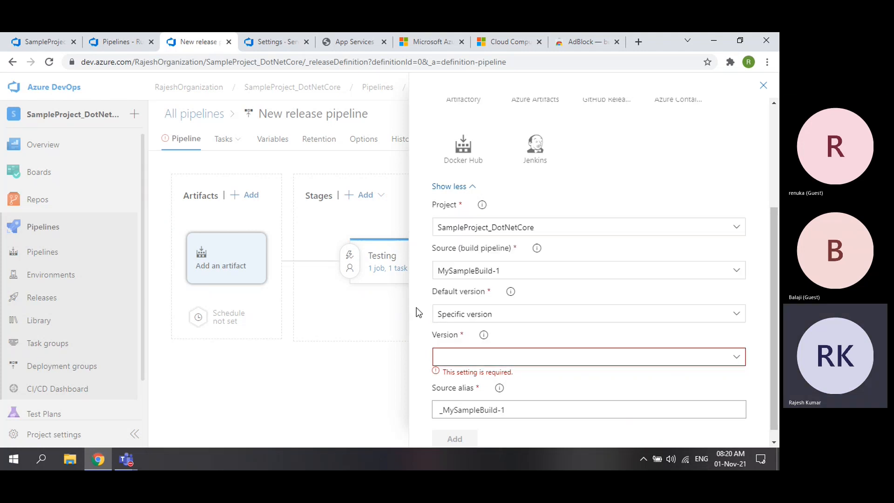
click(736, 270)
- Pick SampleProject_DotNetCore-ASP.NET Core-CI as source, trying version 20211101.1 before returning to Latest
click(588, 413)
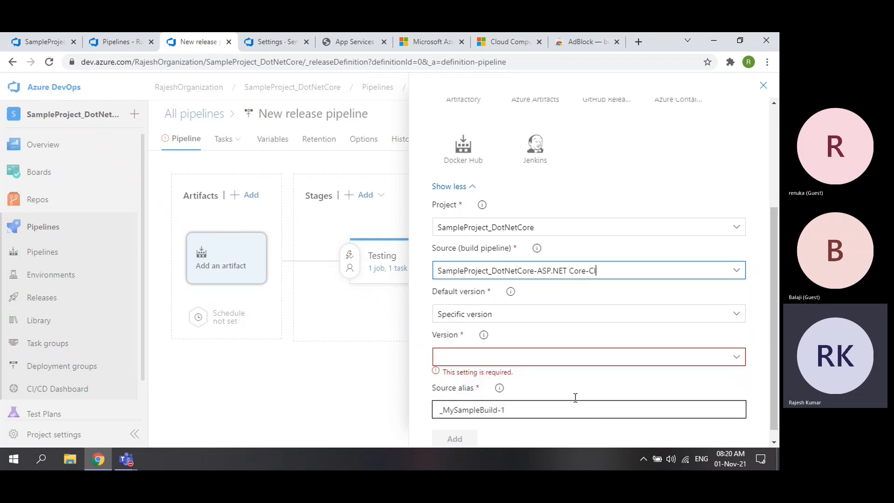
click(517, 316)
click(467, 403)
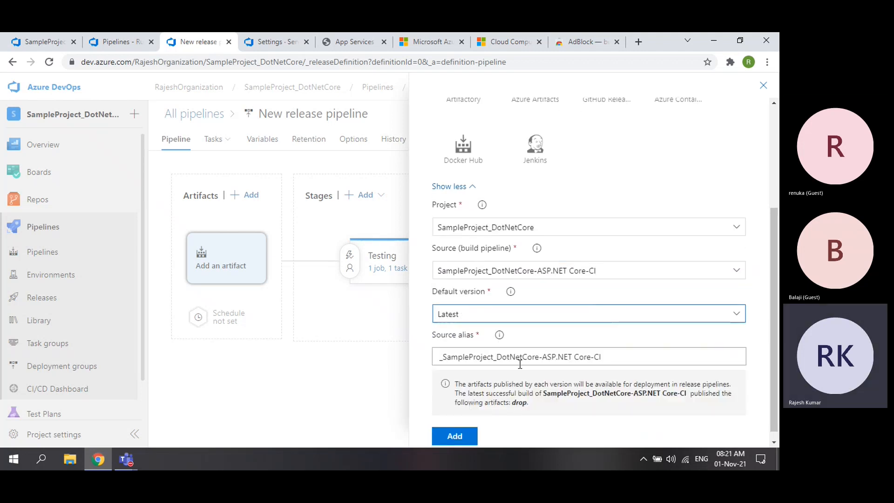
click(509, 322)
click(471, 386)
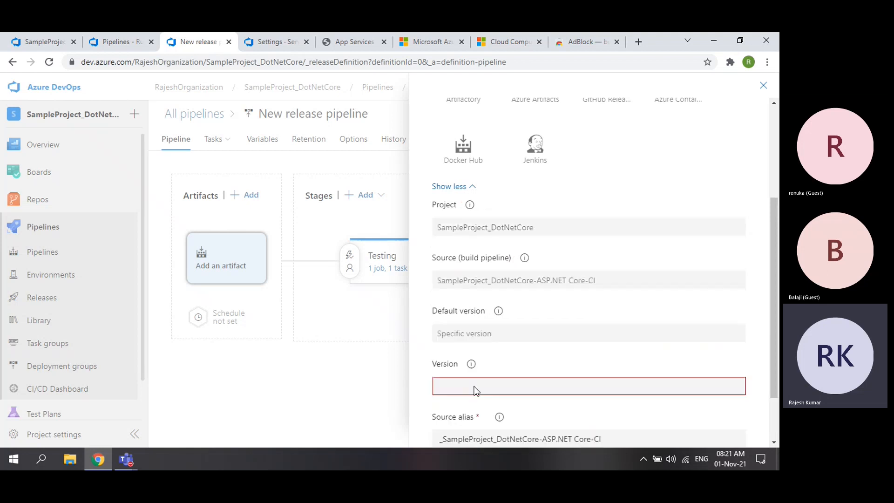
click(737, 362)
click(505, 378)
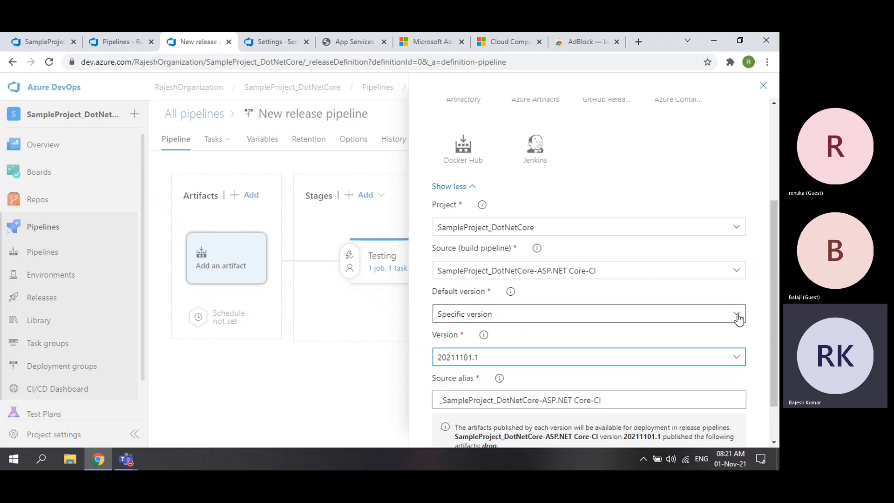
click(736, 314)
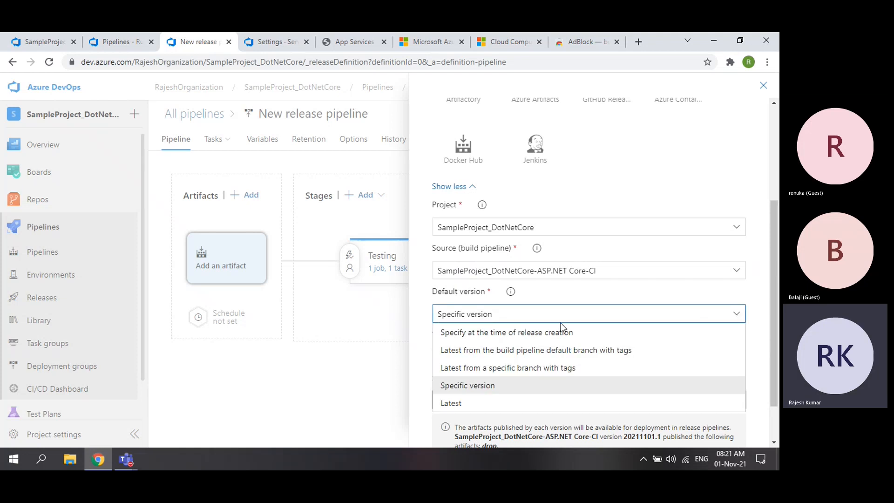
click(471, 403)
scroll(584, 335, down, 1)
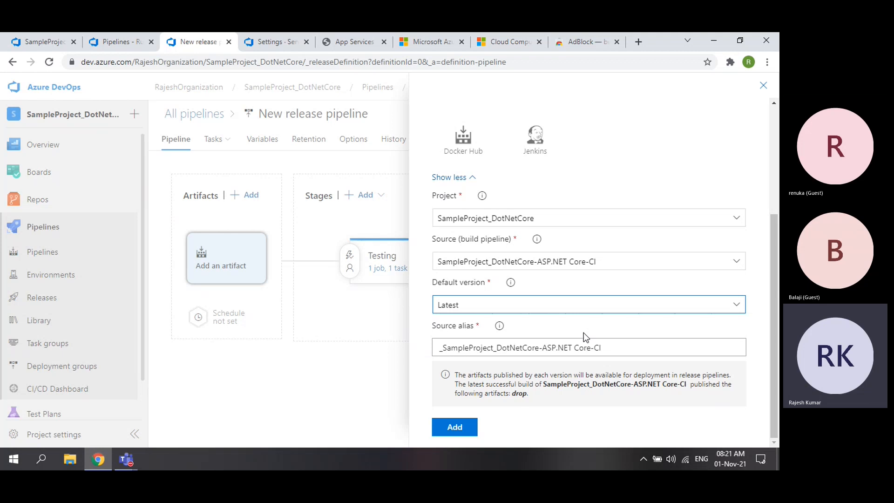
- Keep Latest as the default version and add the build artifact
click(118, 43)
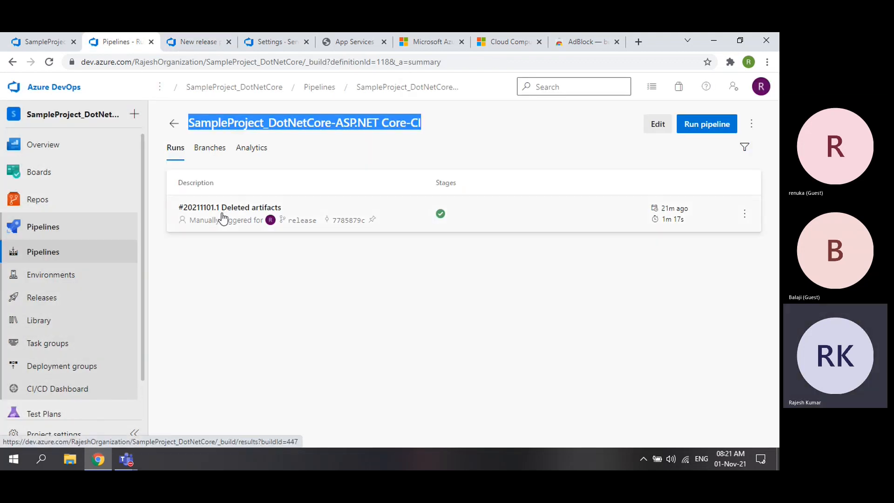
click(198, 42)
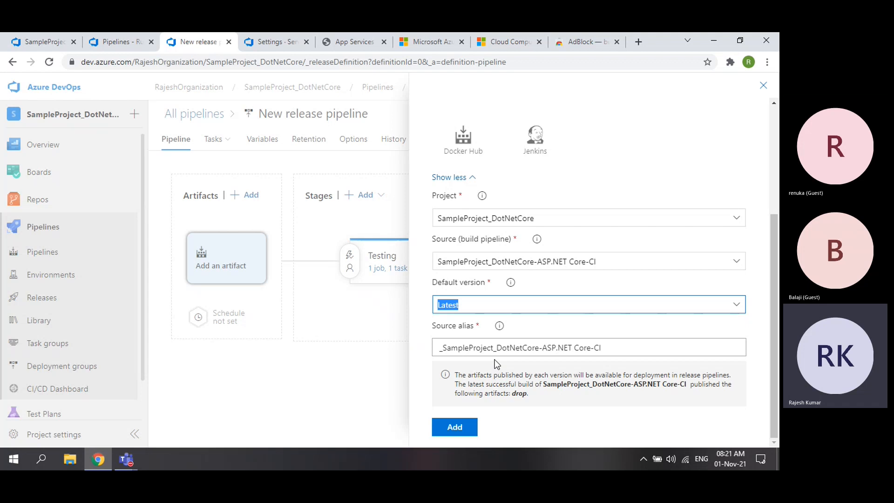
click(466, 308)
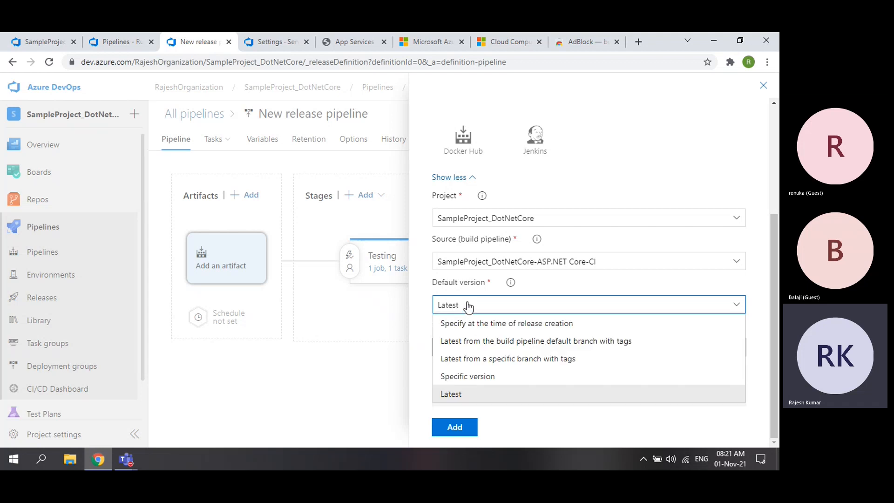
click(456, 394)
click(456, 427)
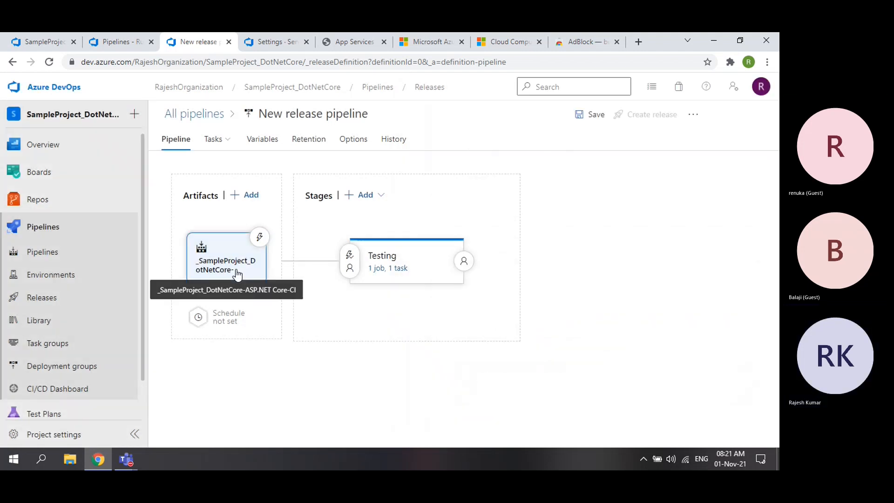
click(238, 273)
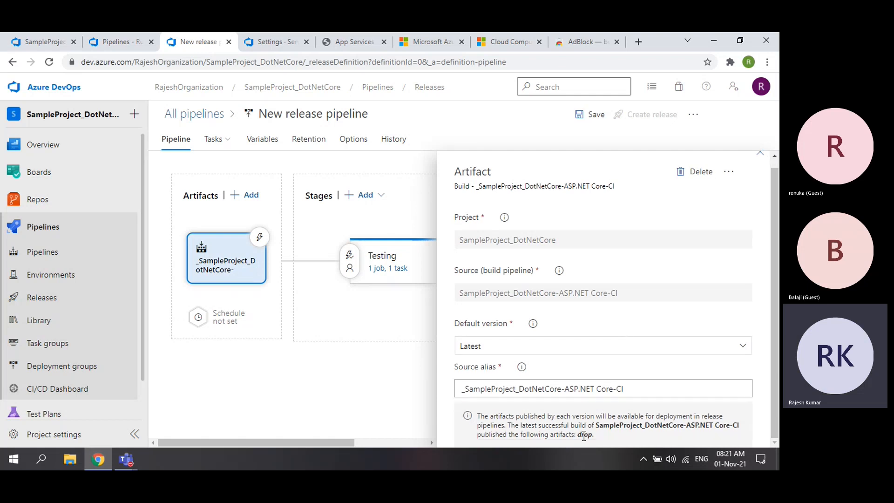
drag(578, 435, 592, 436)
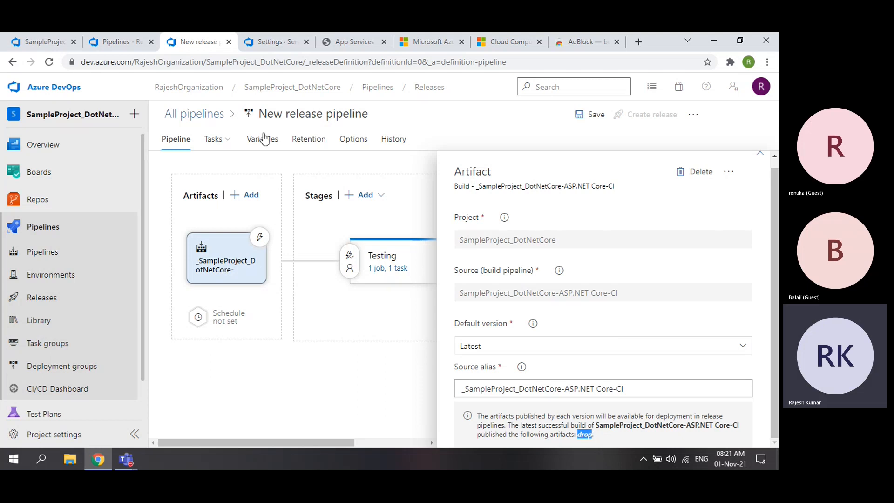
click(119, 42)
click(418, 215)
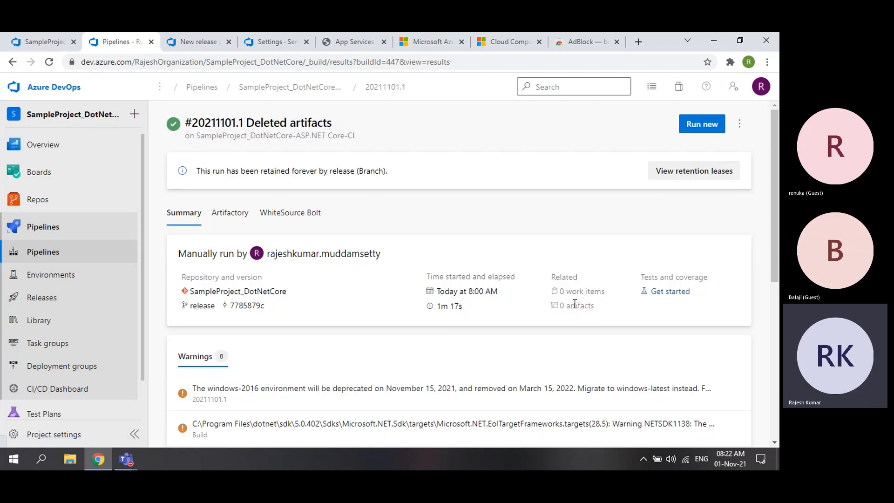
click(561, 316)
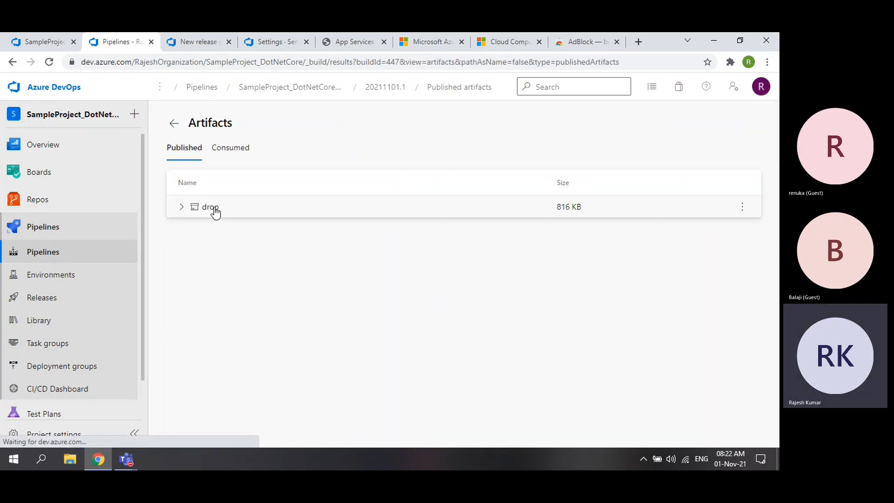
click(197, 42)
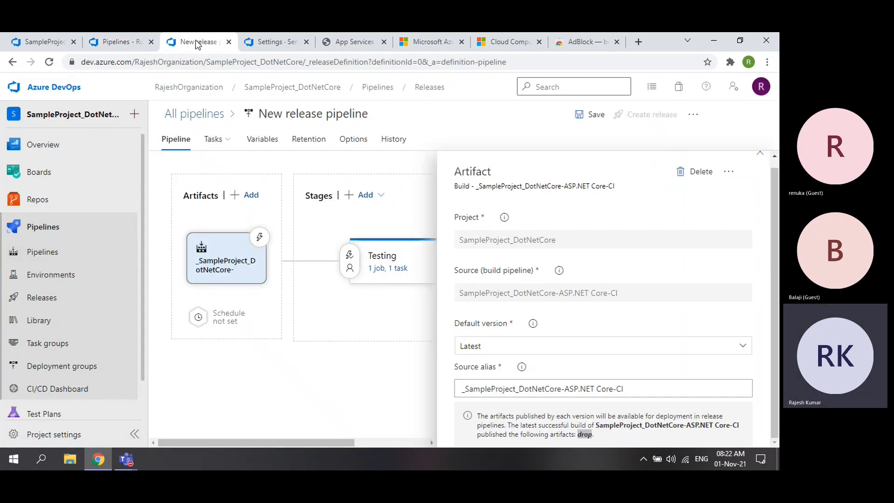
scroll(738, 202, up, 1)
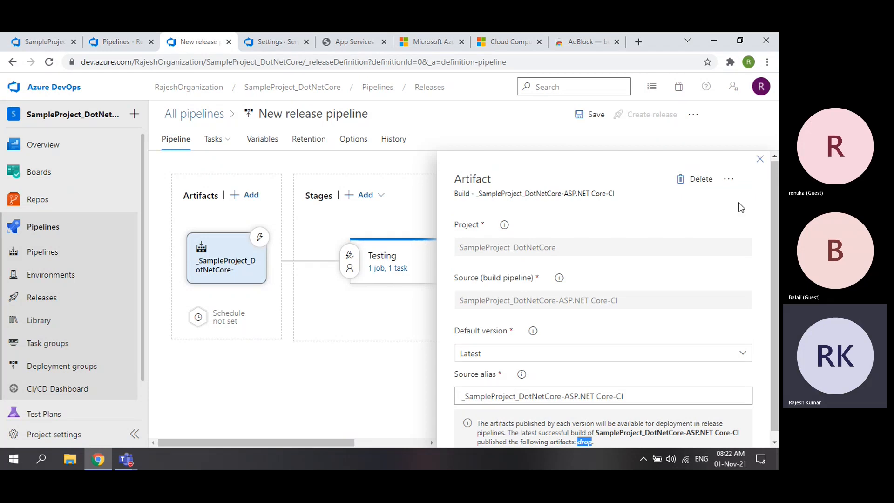
click(759, 159)
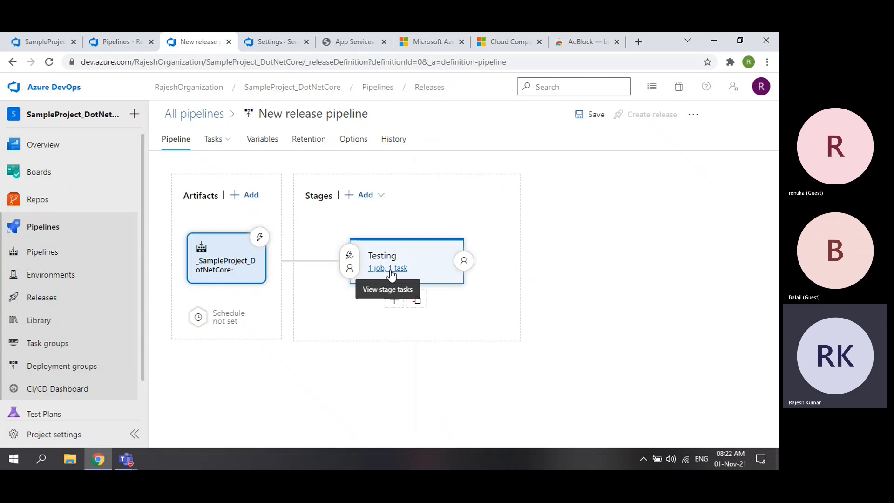
click(590, 120)
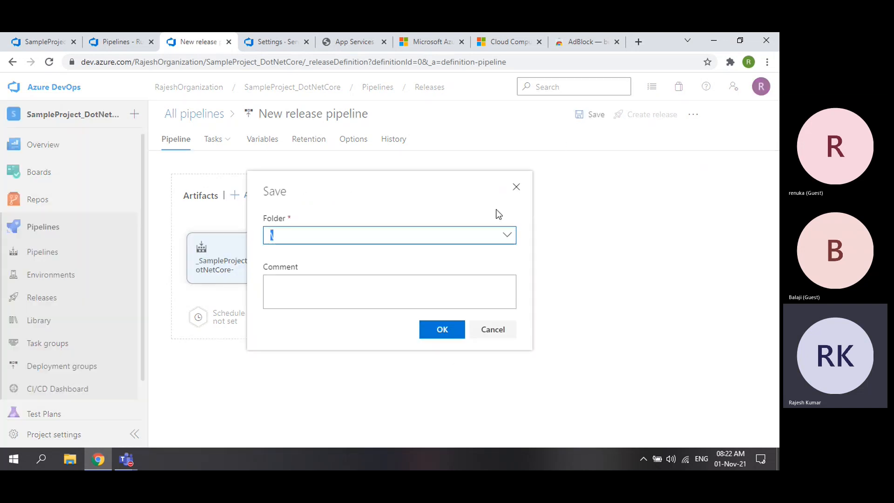
- Review the build run's published artifacts, then begin a save with comment 'first release' and cancel it
click(97, 45)
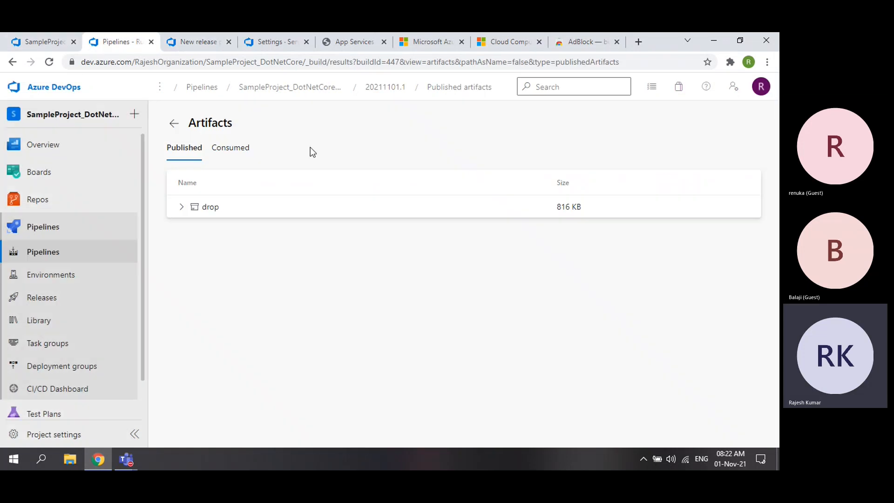
click(56, 45)
click(119, 42)
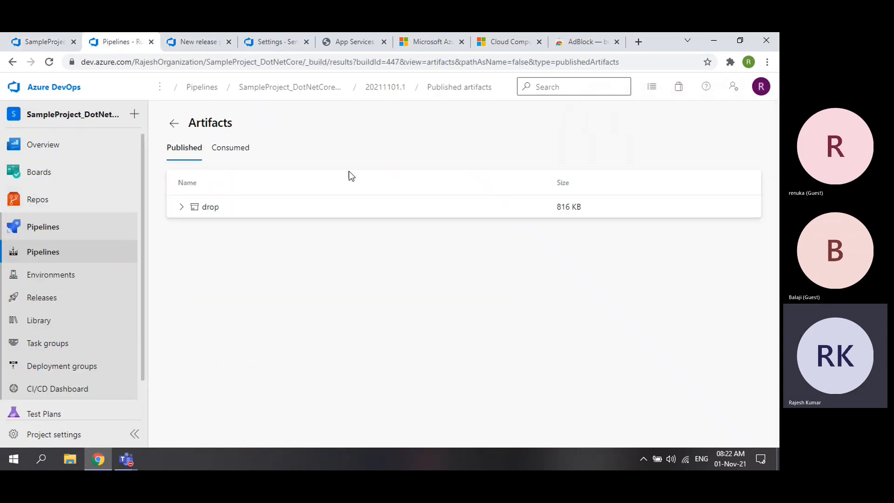
click(172, 126)
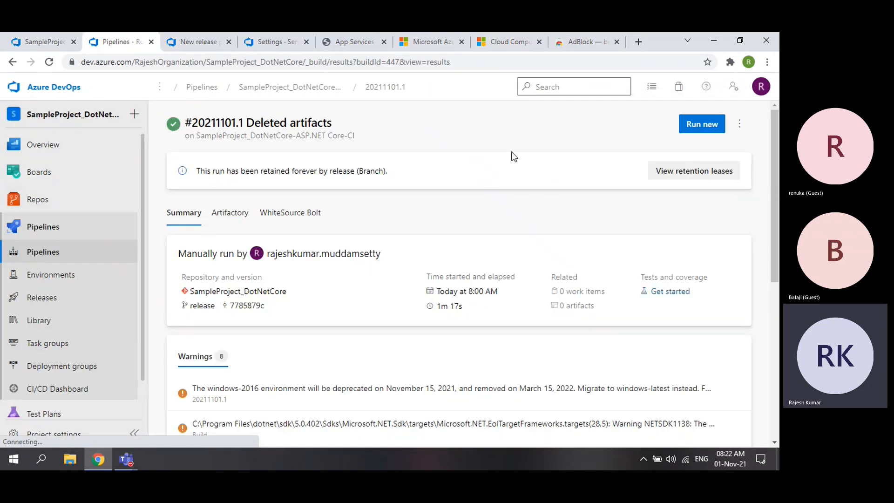
click(196, 42)
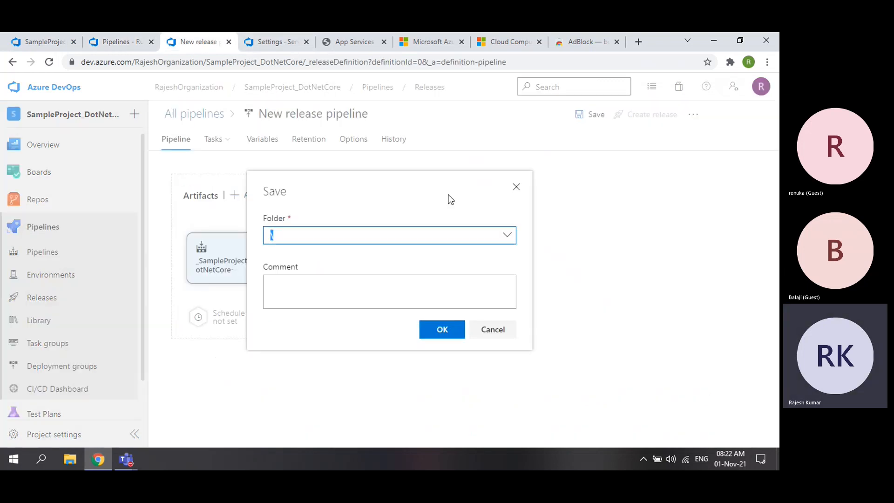
click(492, 330)
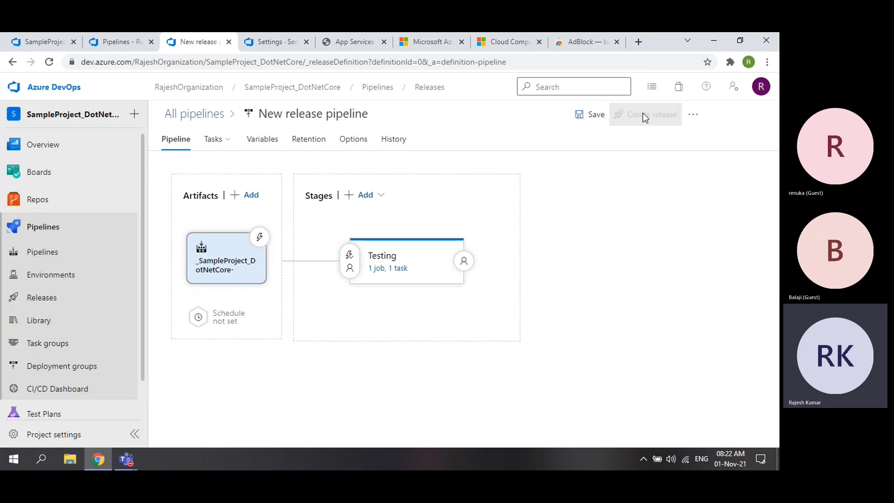
click(586, 117)
click(322, 293)
text(first release)
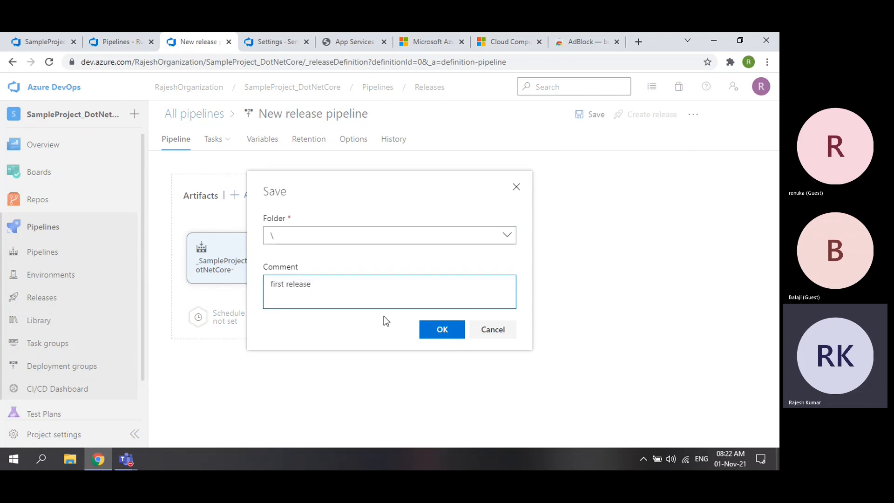
click(492, 331)
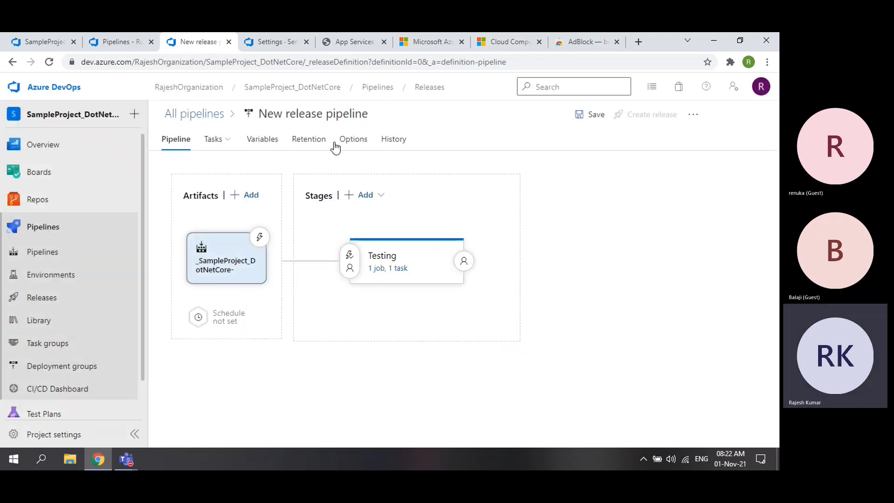
- Rename the release pipeline to DeploytoRajesh929-AppService
click(326, 115)
text(DeployAP)
key(BackSpace)
text(toAP)
text(Rajesh929)
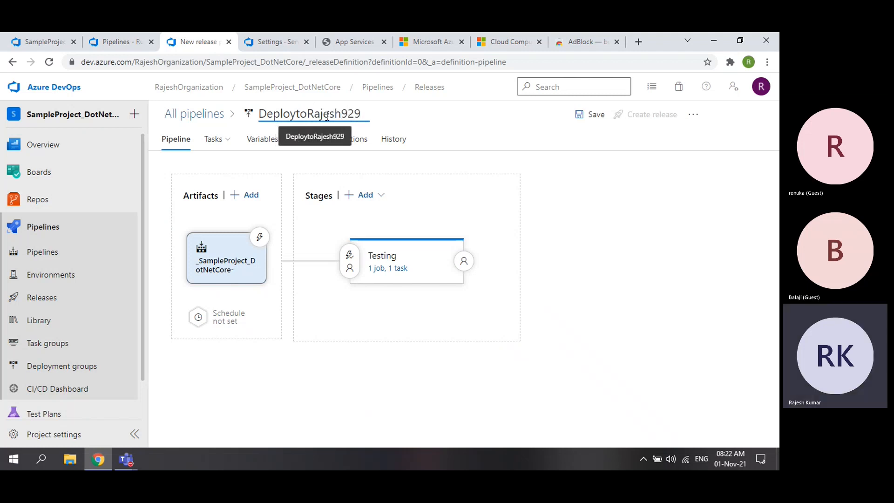
text(APp)
key(BackSpace)
key(BackSpace)
key(BackSpace)
text(-Appl)
key(BackSpace)
key(BackSpace)
key(BackSpace)
key(BackSpace)
key(BackSpace)
text(-A)
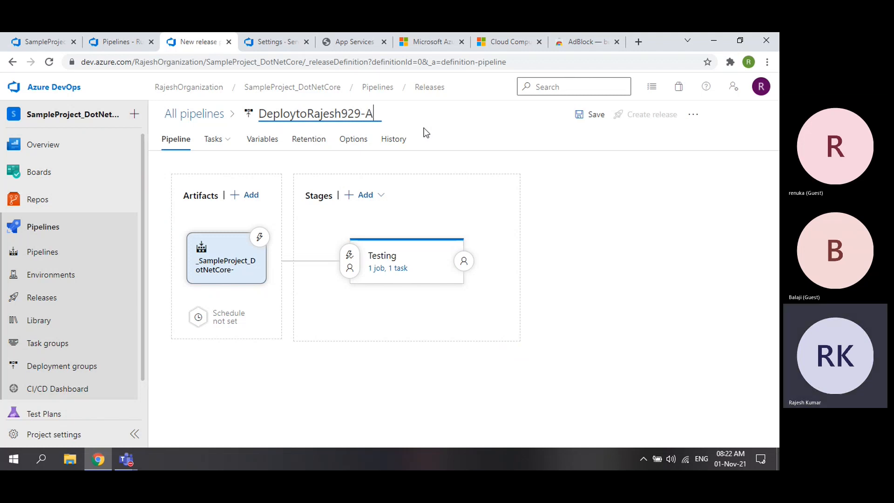
text(ppService)
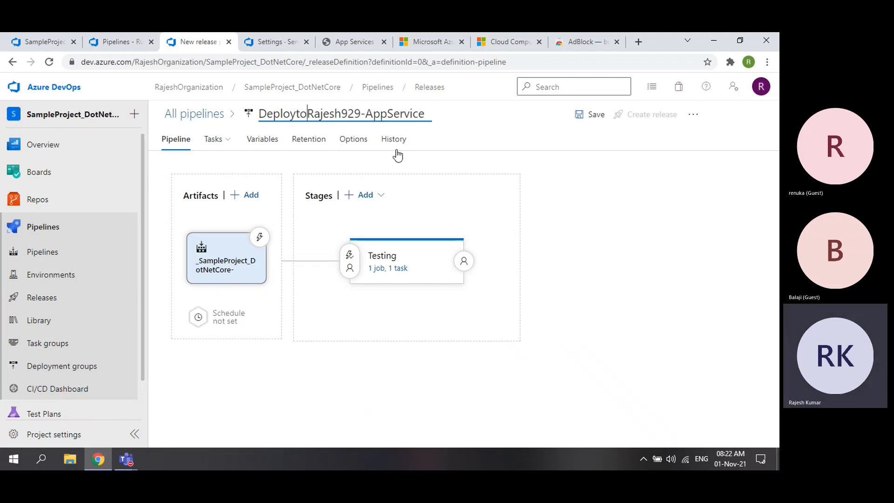
- Save the renamed pipeline with the comment 'first release'
click(594, 115)
click(365, 288)
text(first rrel)
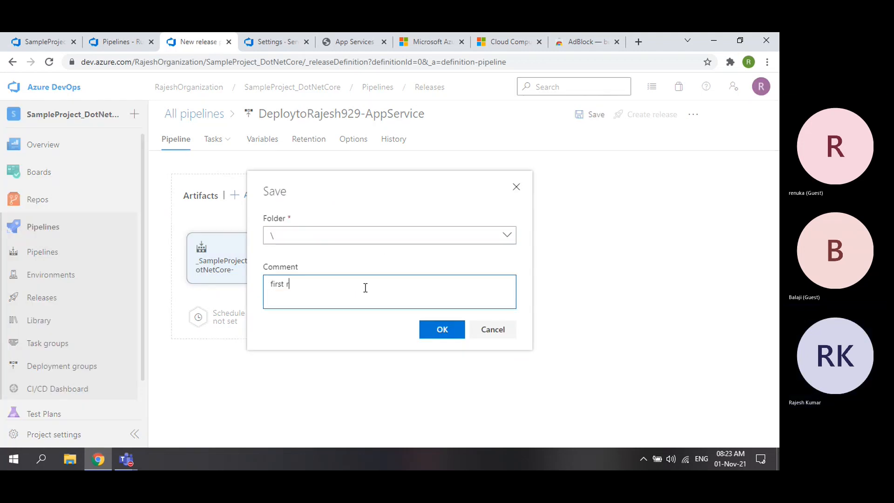
key(BackSpace)
key(BackSpace)
key(BackSpace)
text(elease)
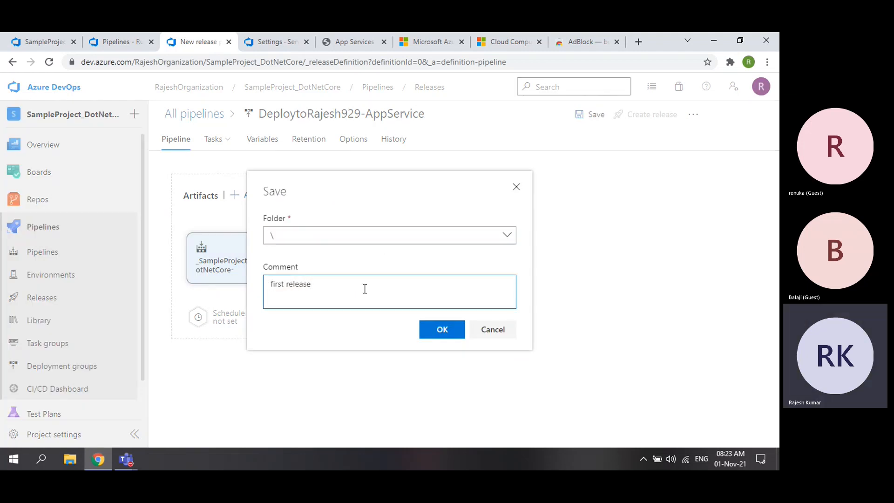
click(442, 329)
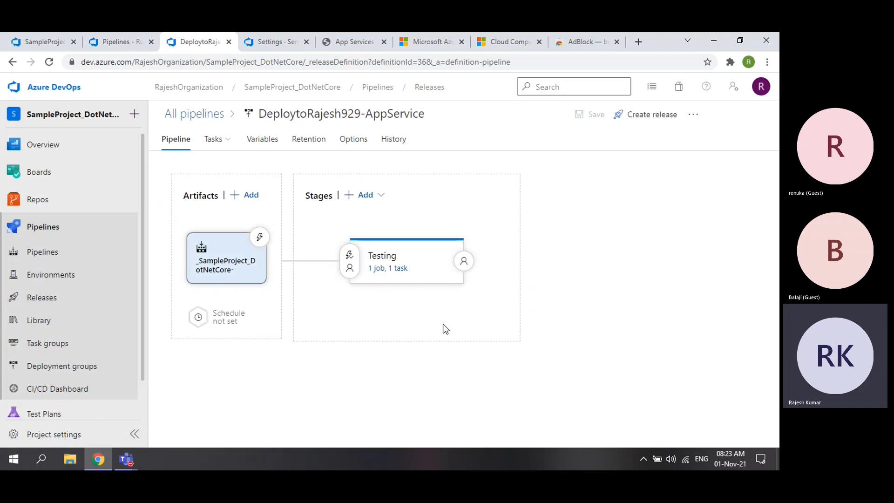
- Create Release-1 with artifact version 20211101.1 and highlight the confirmation banner
click(636, 116)
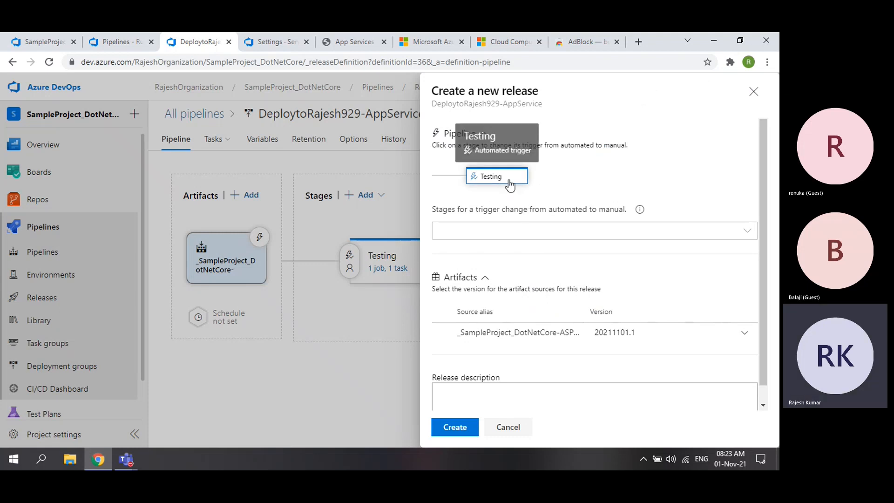
click(753, 91)
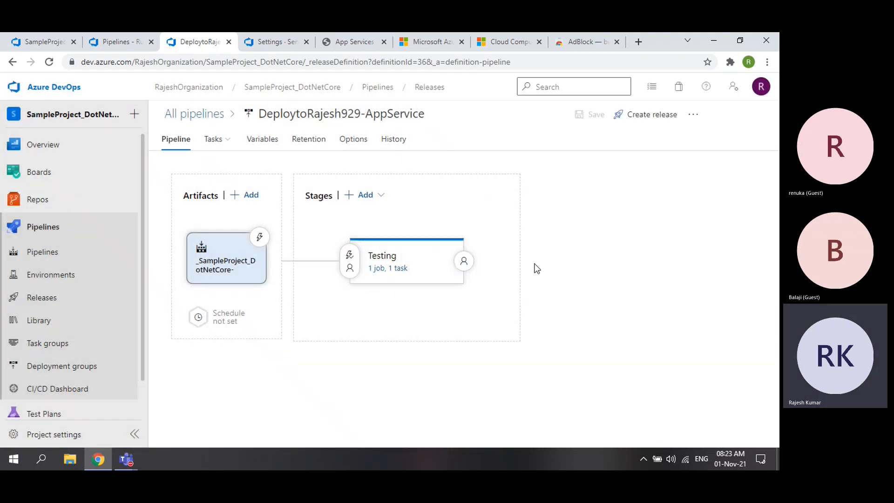
click(651, 116)
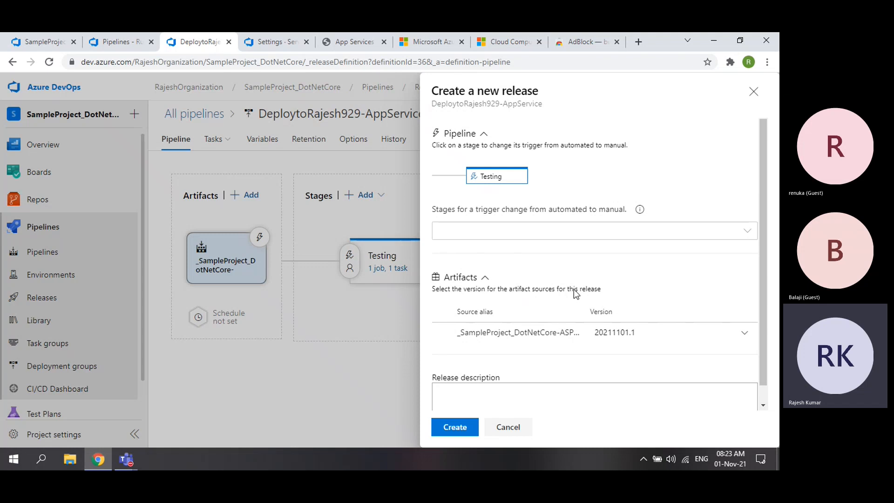
scroll(604, 293, down, 1)
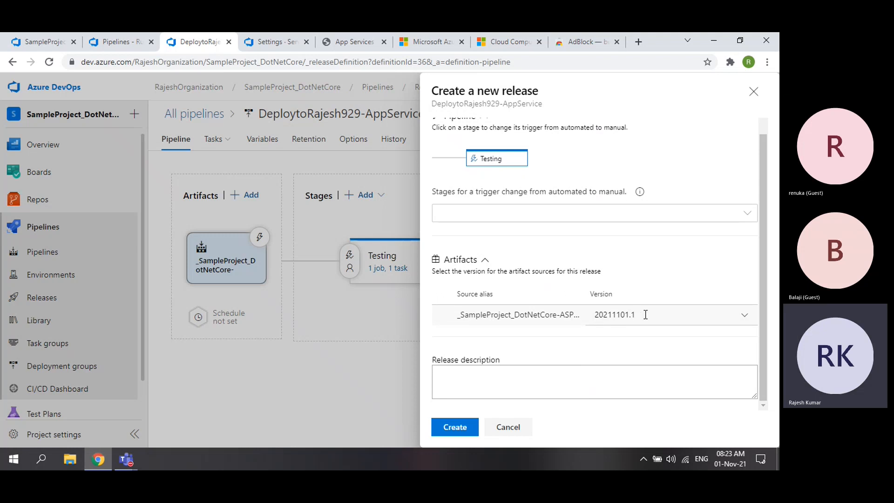
click(461, 430)
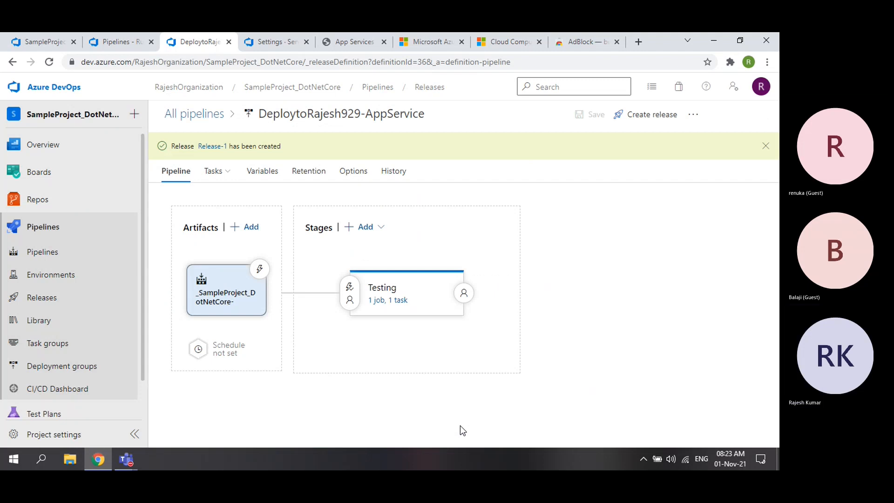
drag(171, 146, 288, 149)
click(269, 158)
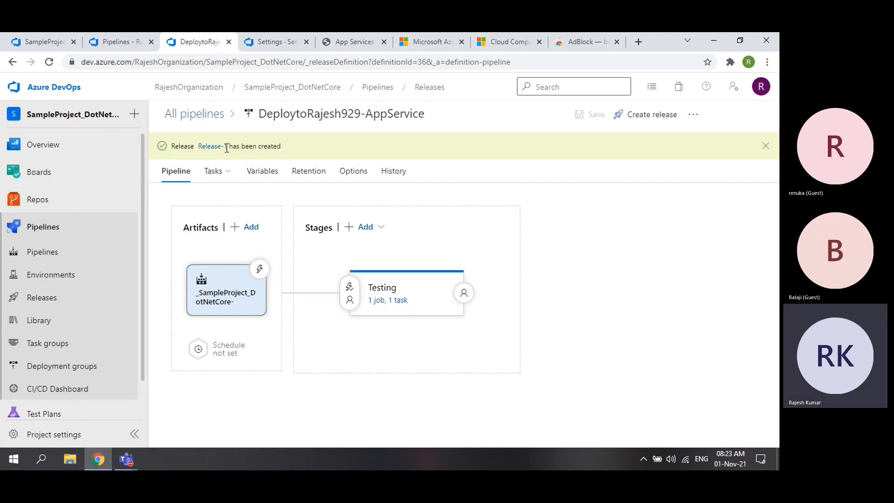
- Open Release-1's progress page to watch the Testing stage, then go to the service connections page
click(212, 147)
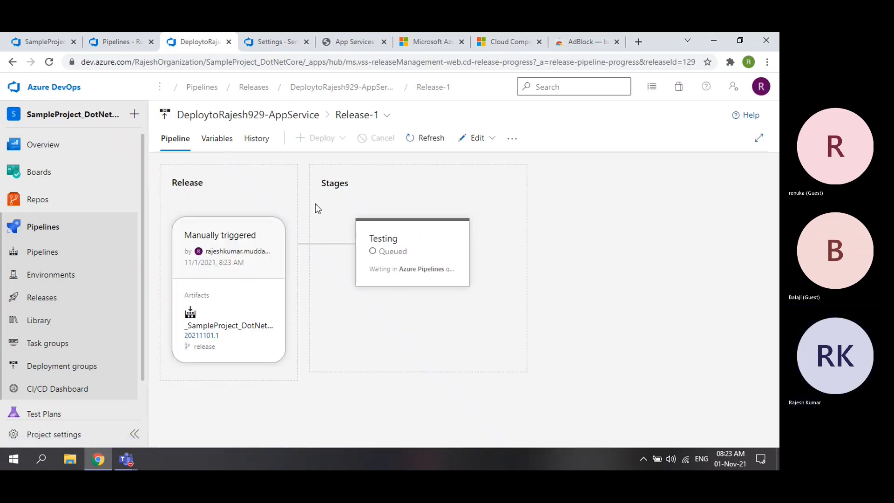
mouse_move(389, 265)
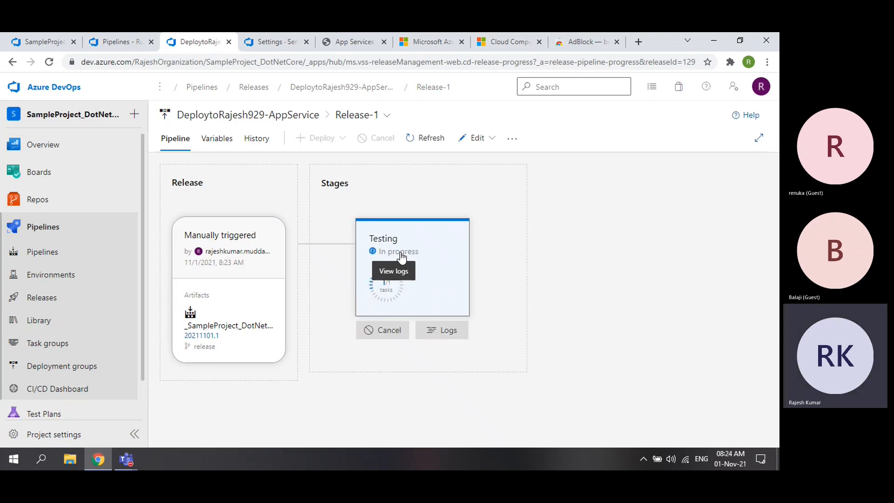
click(275, 42)
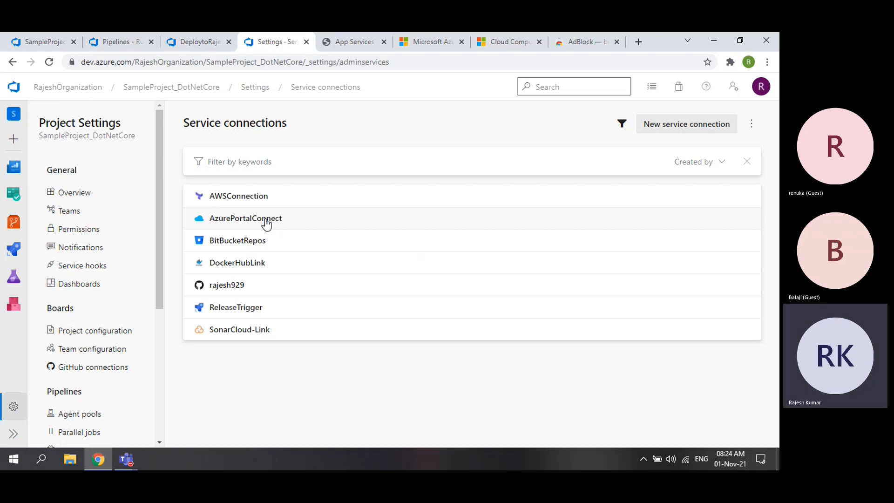
- Compare the App Services list, rajesh929 welcome page, Release-1 progress and service connections
click(351, 42)
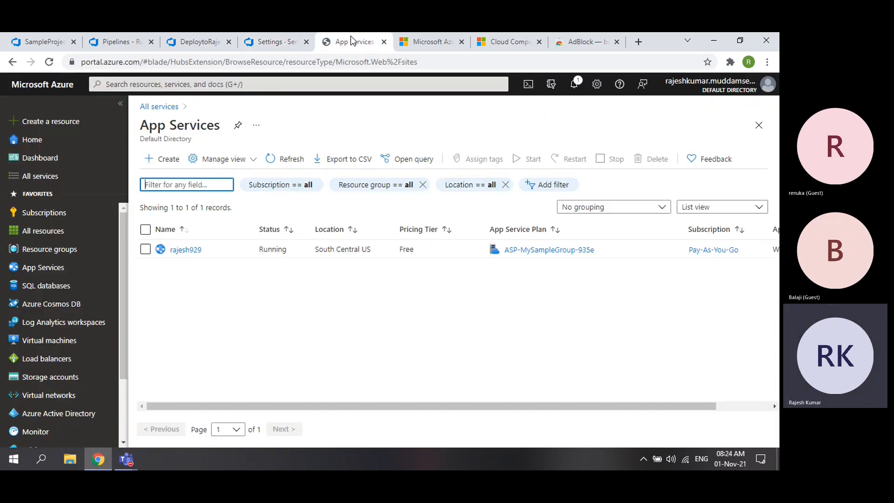
click(274, 45)
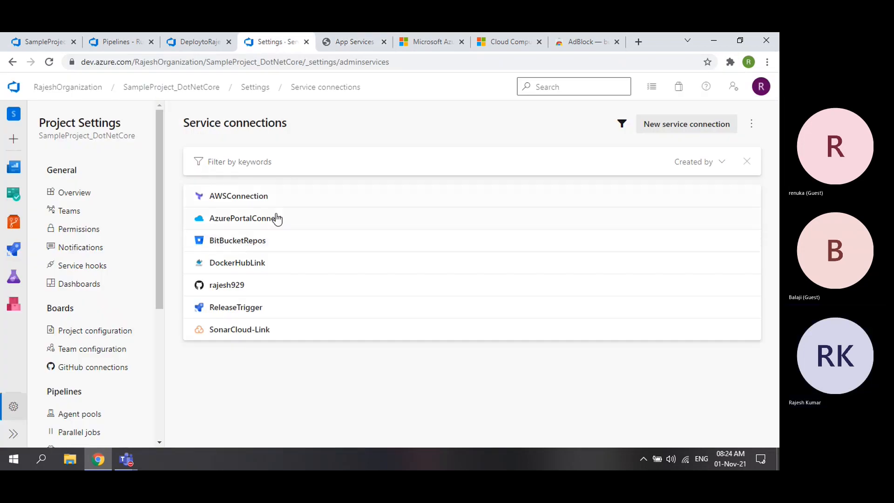
click(340, 45)
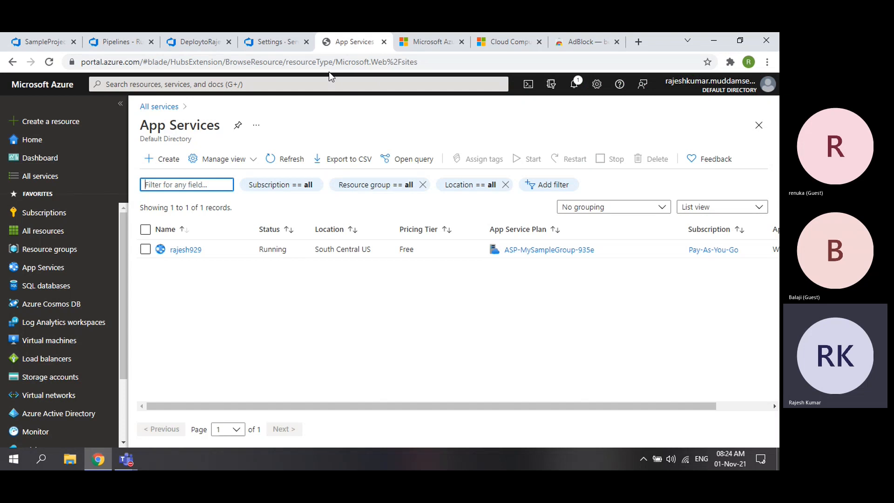
click(423, 42)
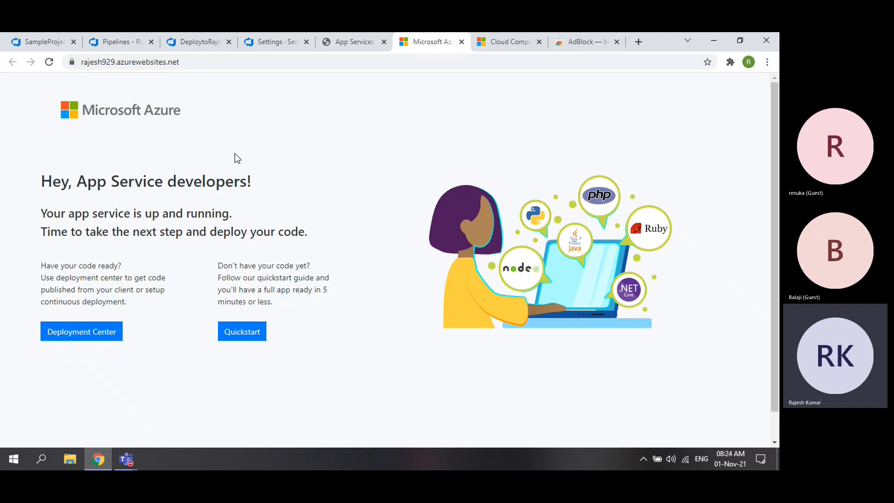
click(185, 42)
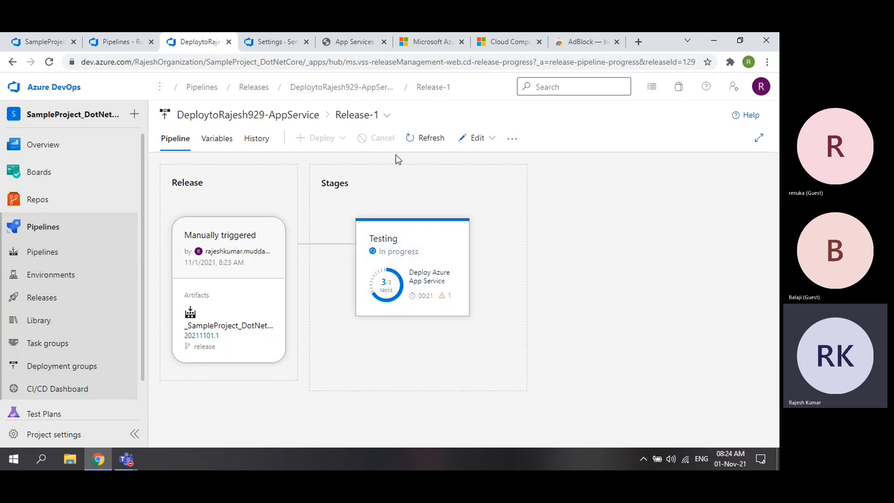
click(272, 44)
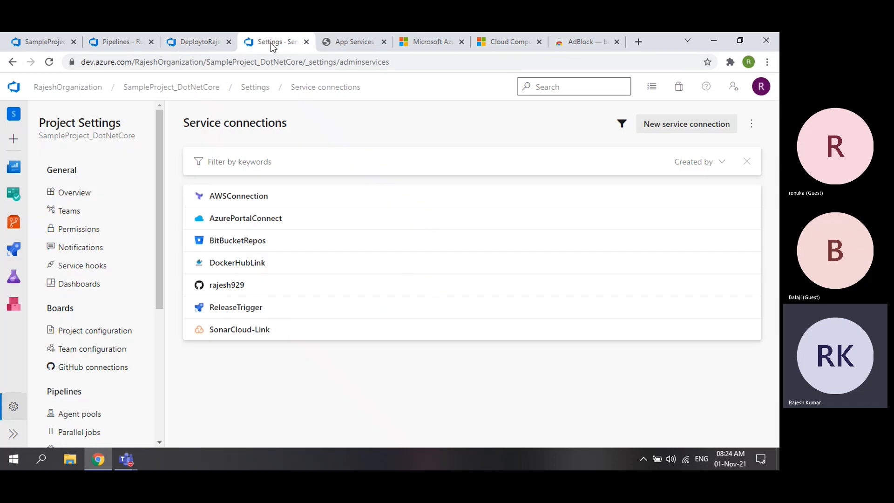
click(345, 42)
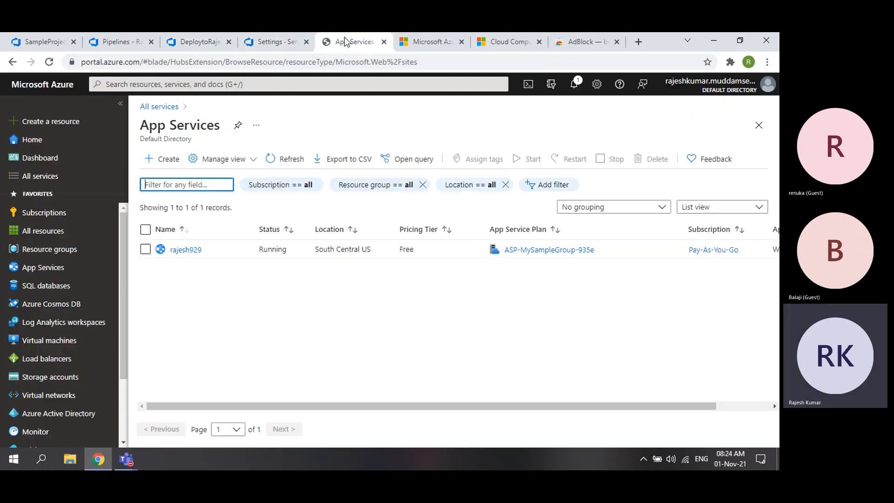
click(277, 40)
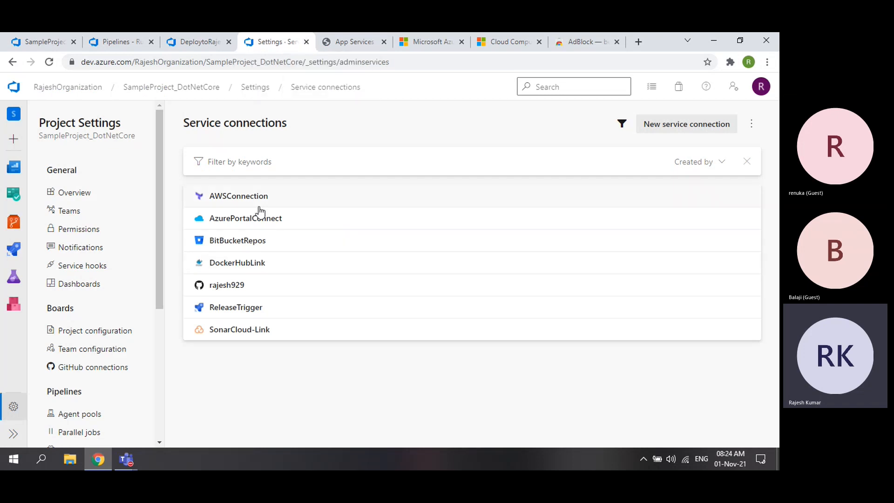
click(305, 42)
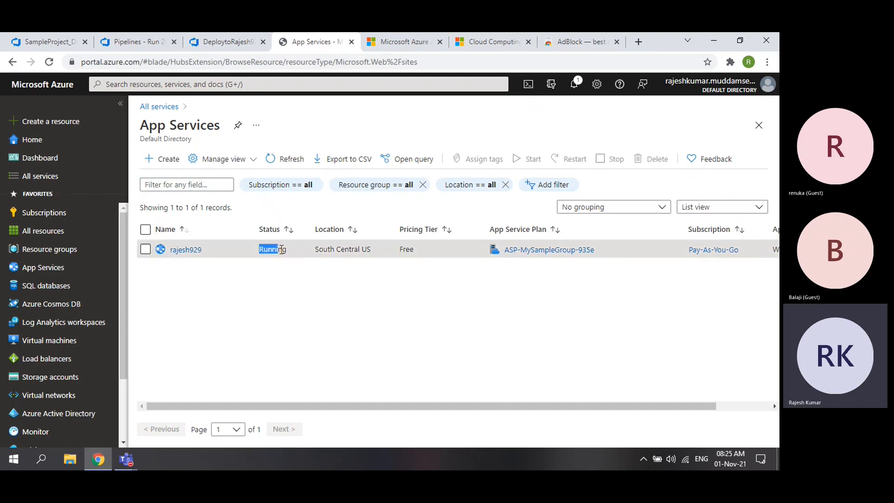
drag(316, 249, 417, 255)
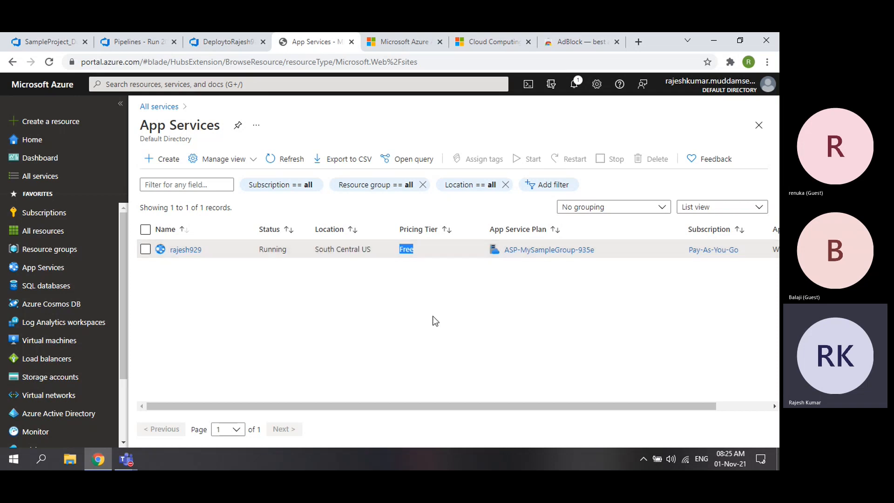
drag(437, 405, 409, 407)
- Return to Release-1 and view the Testing stage logs confirming the App Service deployment succeeded
click(206, 47)
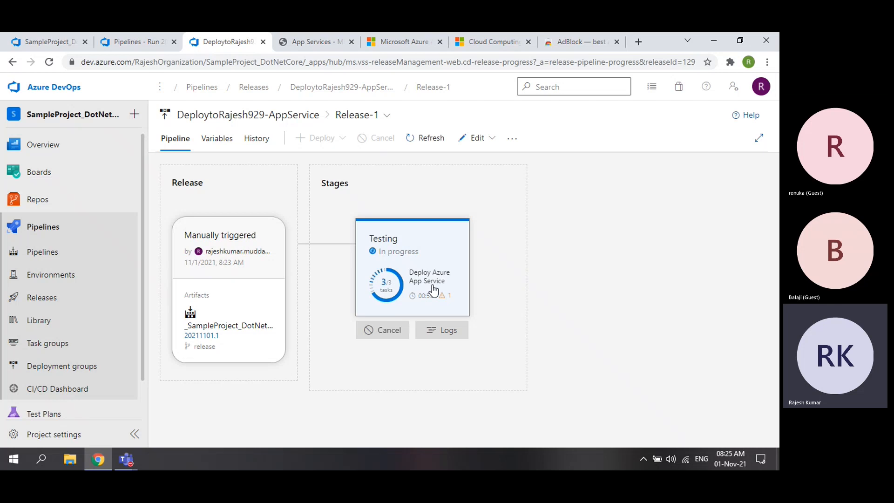
click(446, 332)
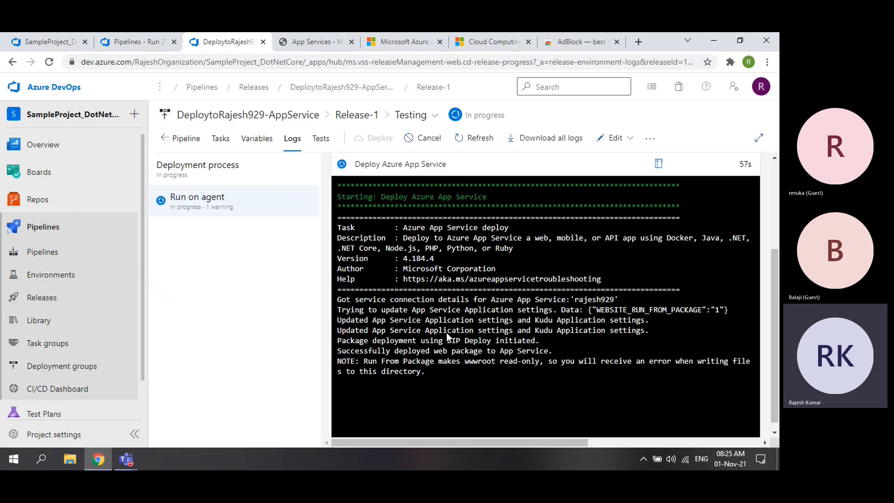
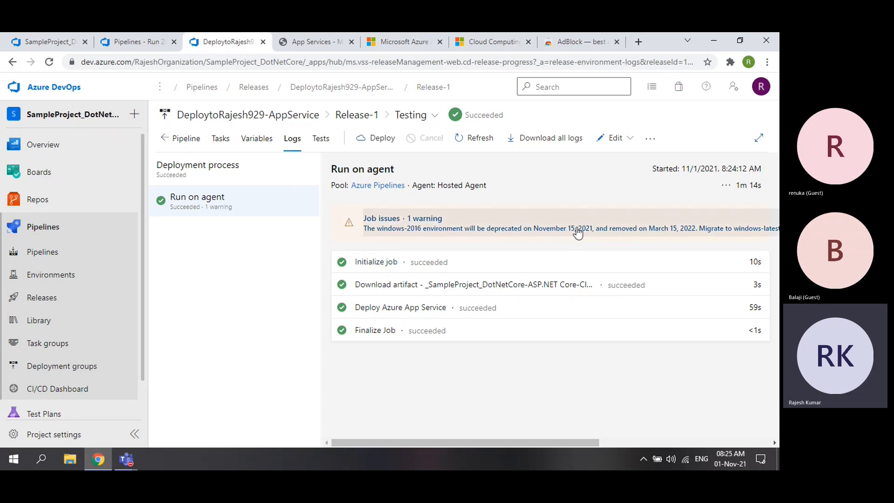
- Switch to the browser tab showing the deployed rajesh929 site after Release-1 succeeded
click(403, 42)
- Duplicate the live rajesh929 site tab and reload it so MyApp.Web replaces the welcome page
click(334, 48)
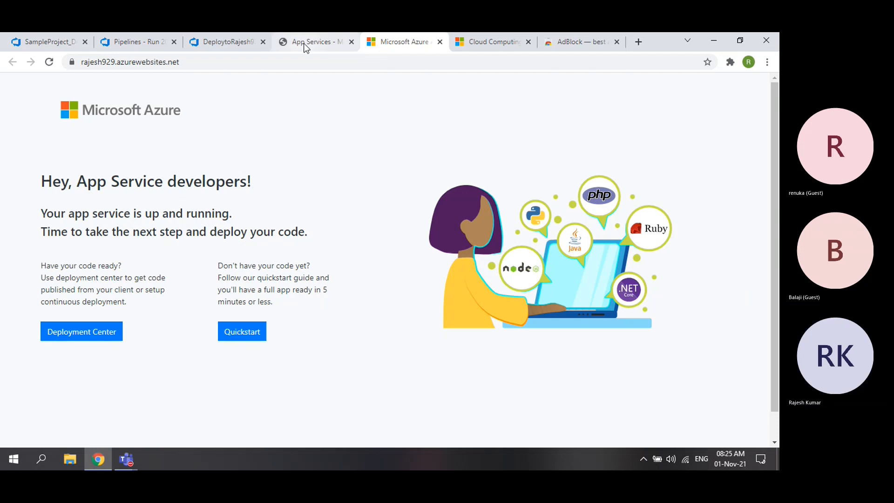
click(404, 46)
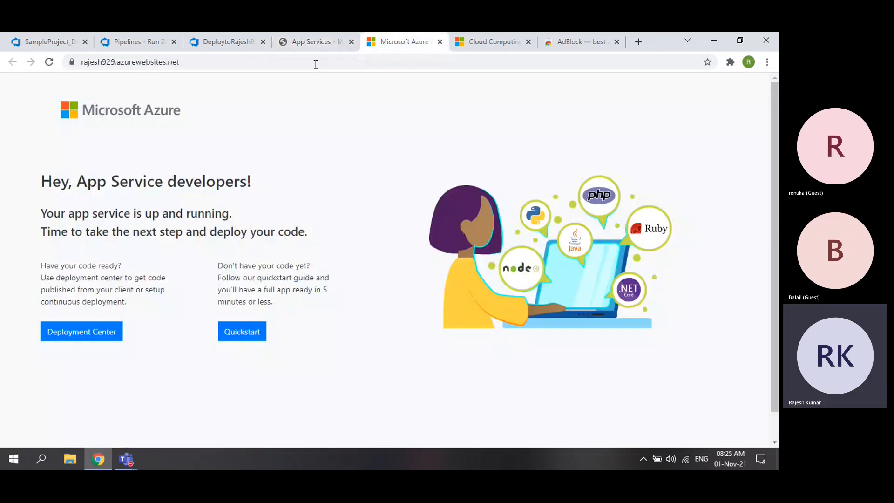
right_click(395, 43)
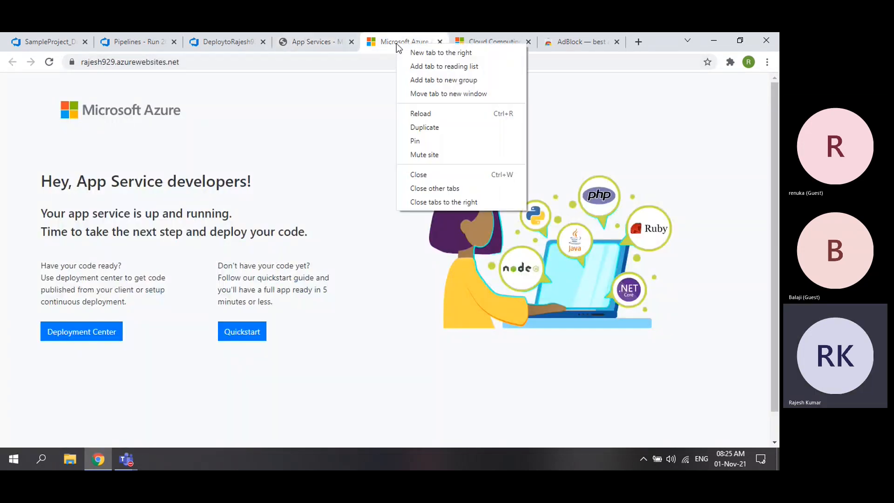
click(442, 129)
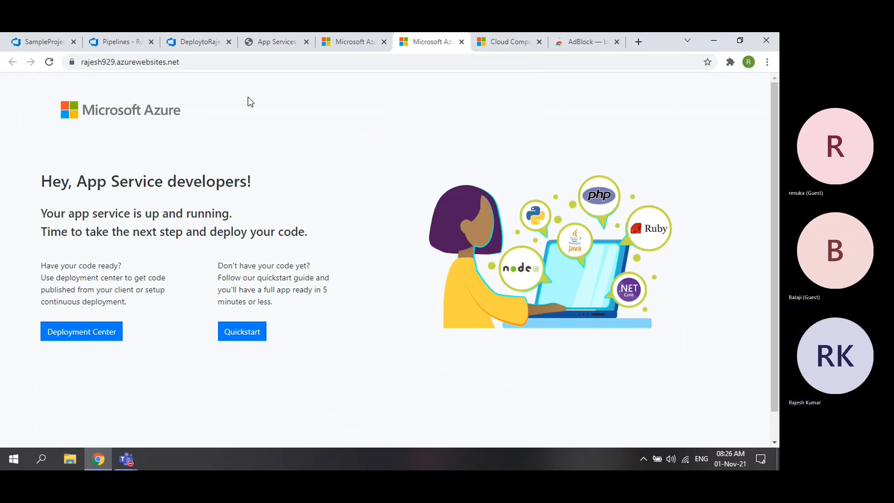
click(49, 62)
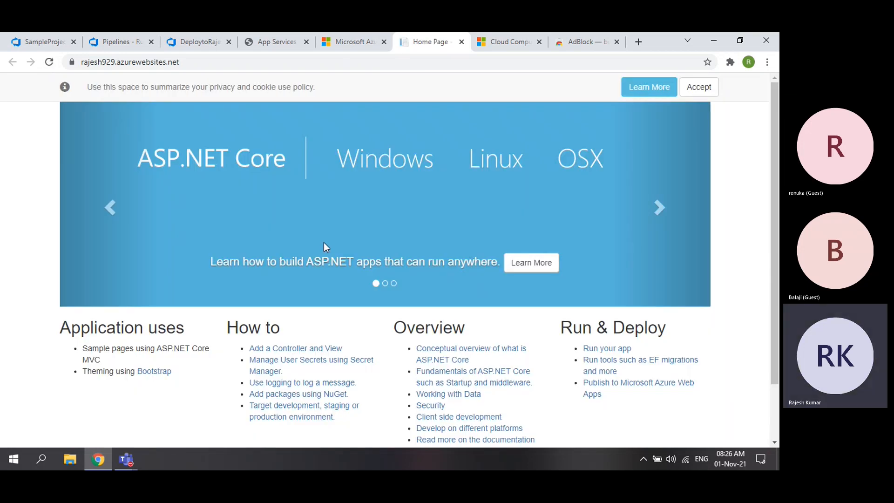
- Cycle through the MyApp.Web home carousel, accept the cookie notice, and return to the SampleProject files
scroll(324, 247, down, 2)
scroll(324, 246, up, 2)
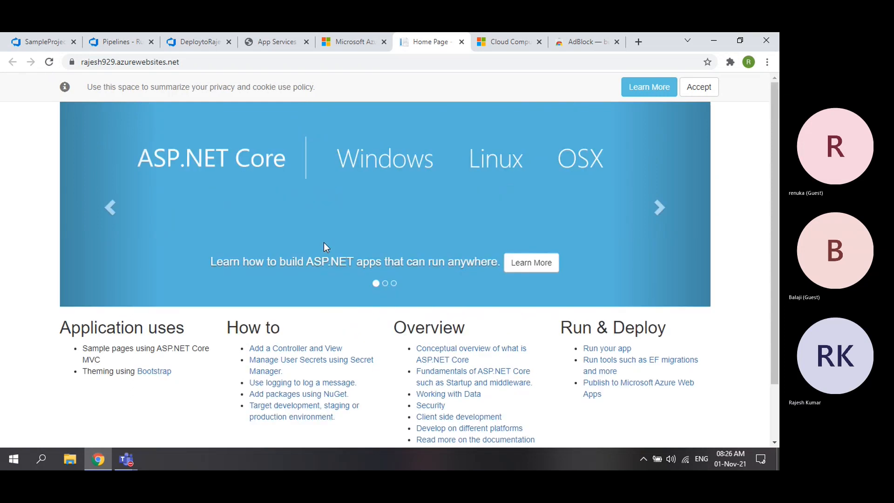
click(659, 207)
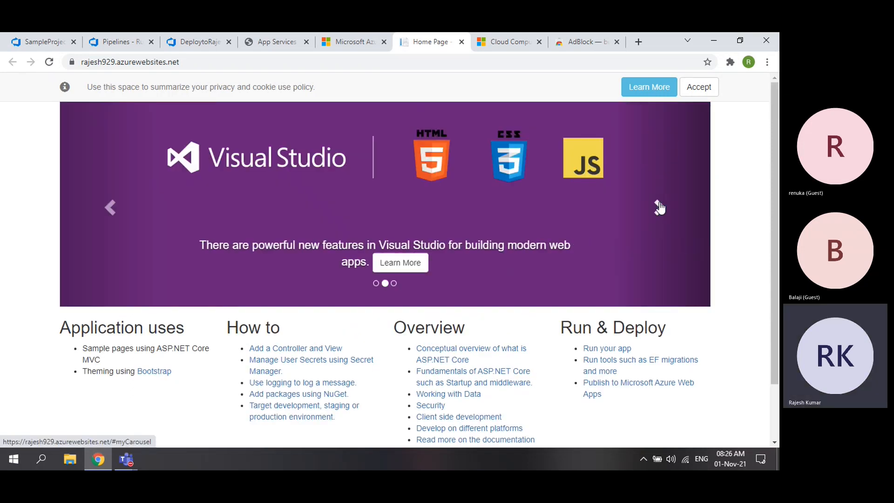
click(659, 207)
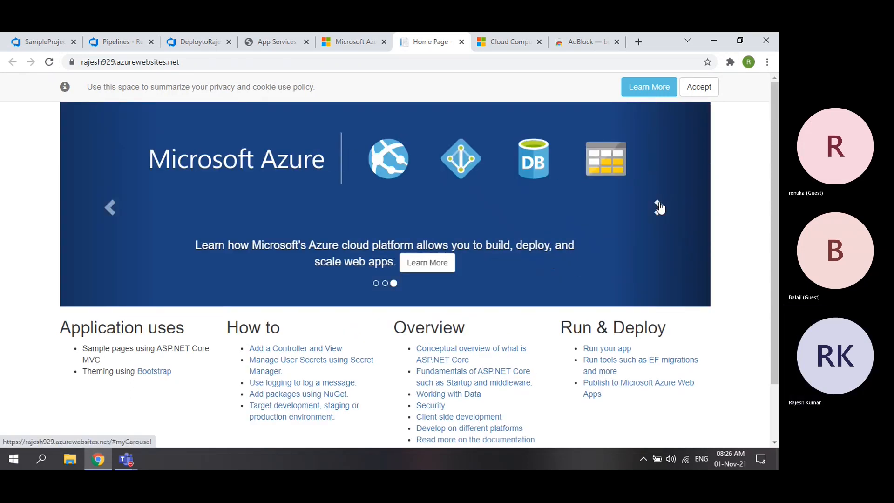
click(659, 207)
click(659, 207)
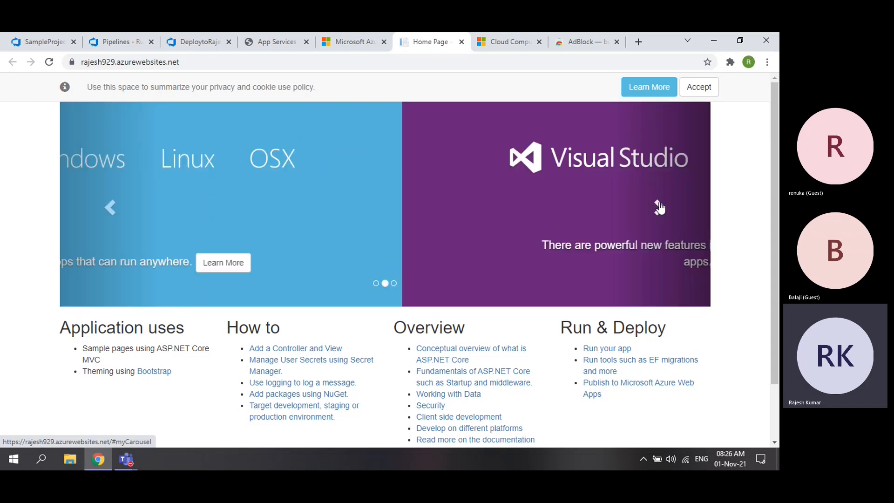
click(660, 207)
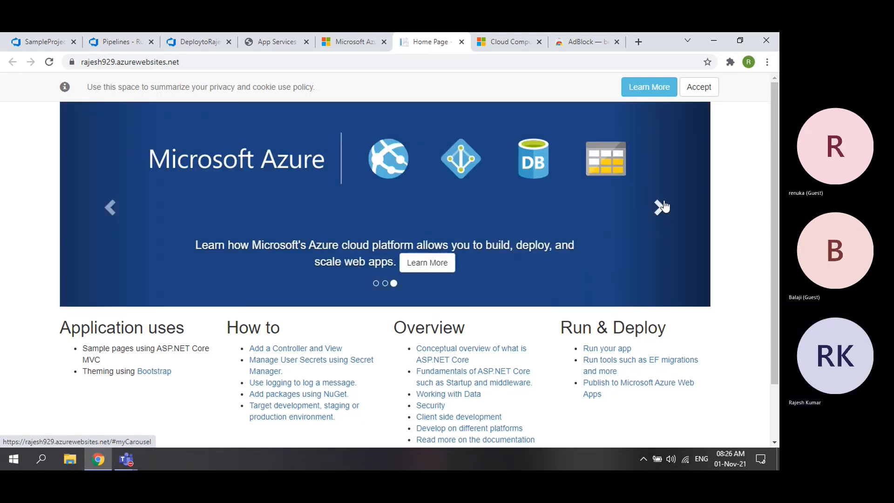
click(698, 87)
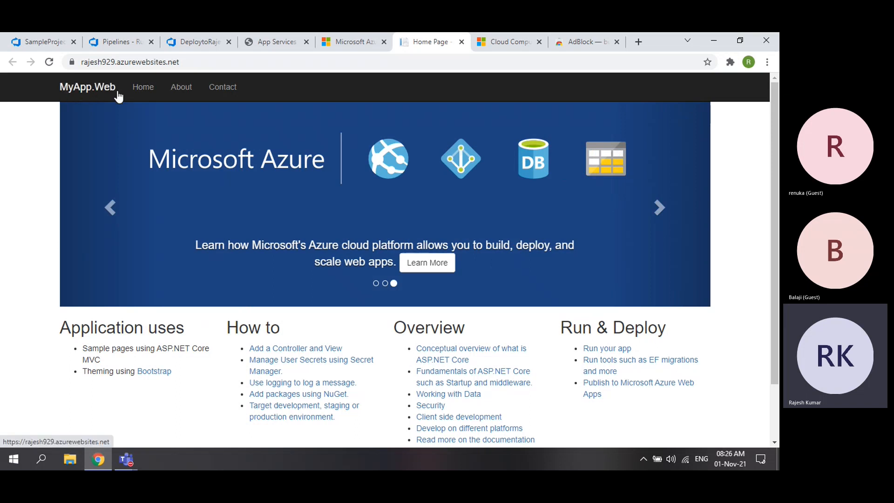
click(43, 41)
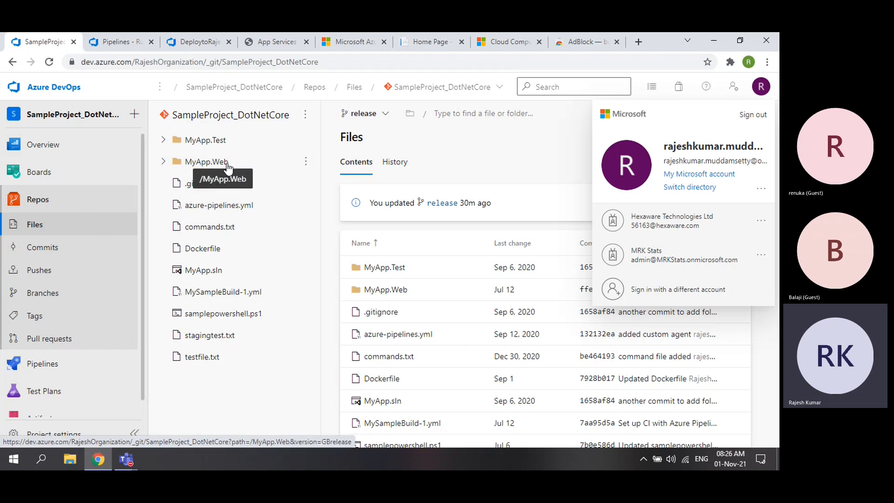
- Close the profile panel and open MyApp.Web/Views/Home/Contact.cshtml to inspect its company address markup
click(549, 136)
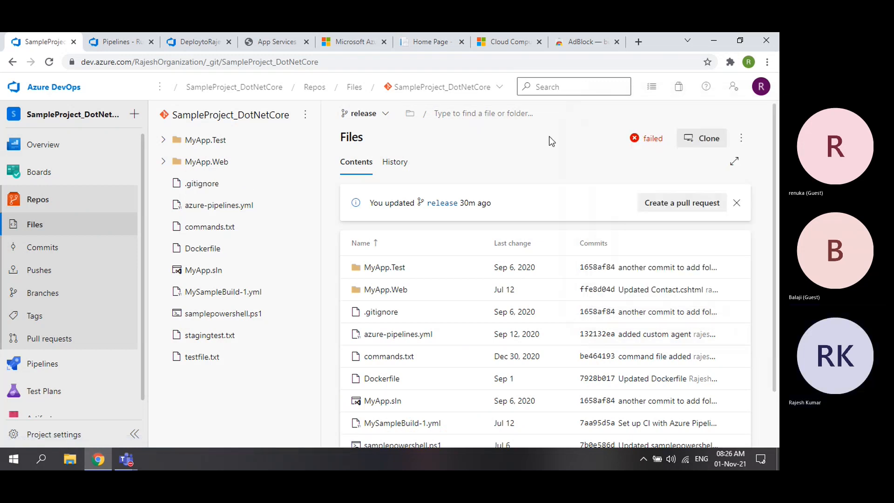
click(165, 164)
click(163, 162)
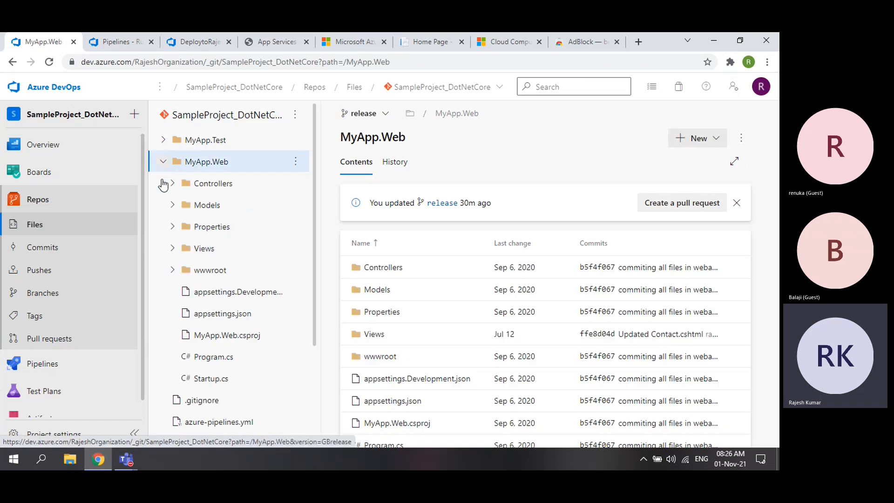
click(172, 248)
click(183, 272)
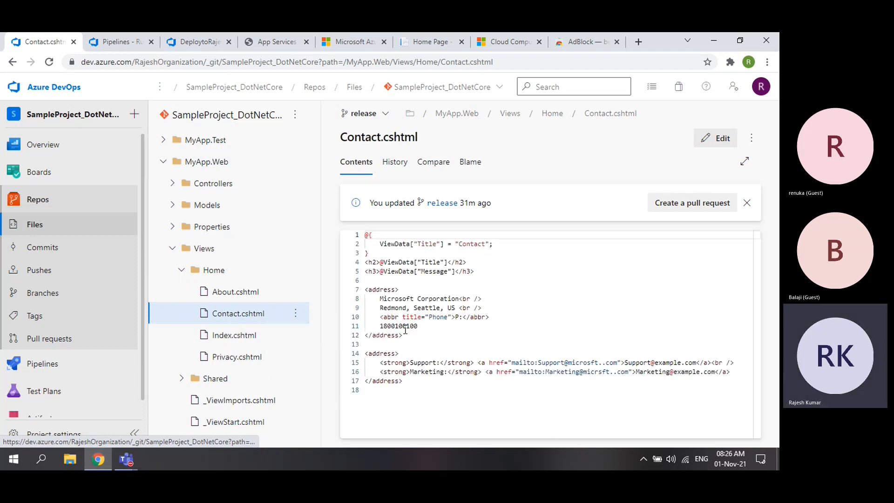
drag(383, 301, 452, 301)
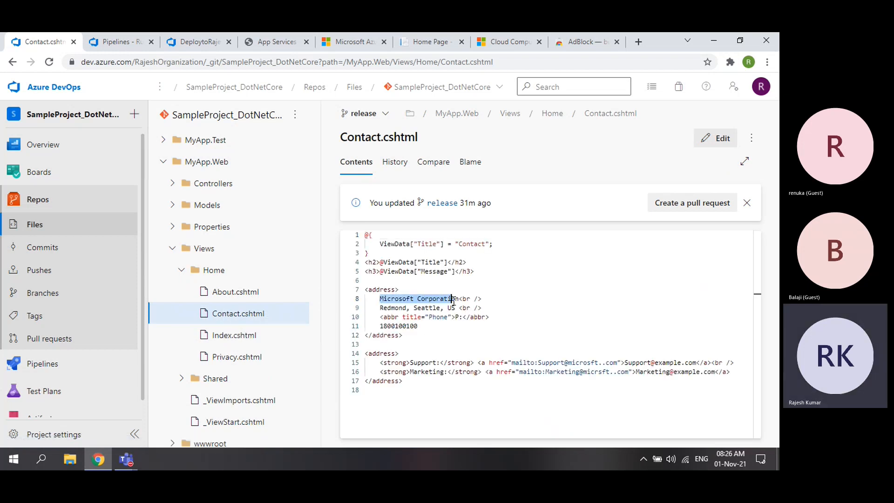
click(465, 336)
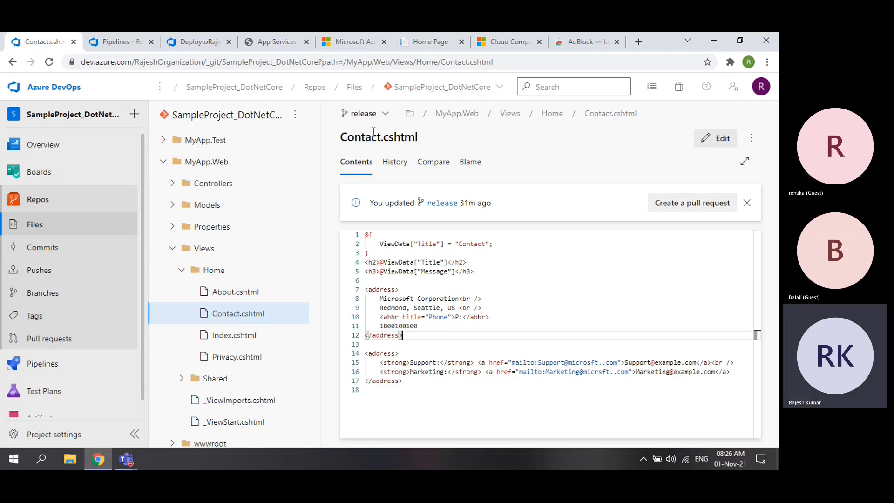
- Match the live Contact page's company address and phone number against the Contact.cshtml markup
click(419, 44)
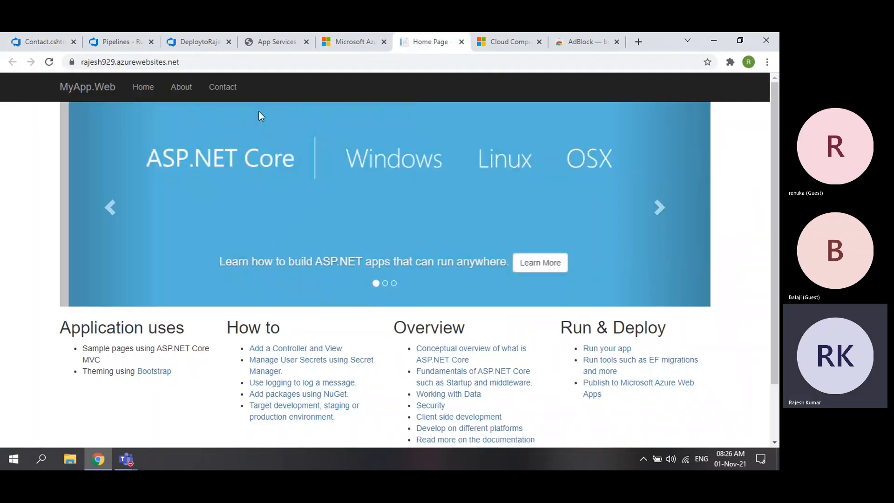
click(227, 89)
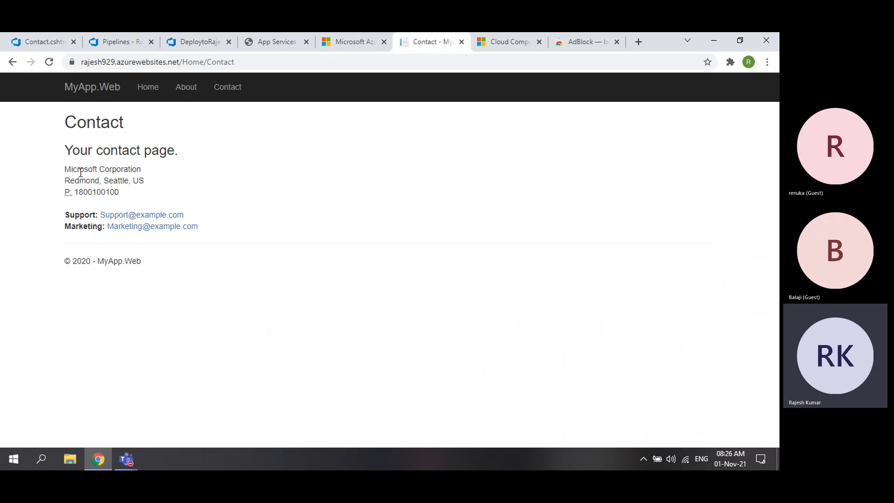
drag(66, 169, 154, 179)
drag(72, 191, 126, 192)
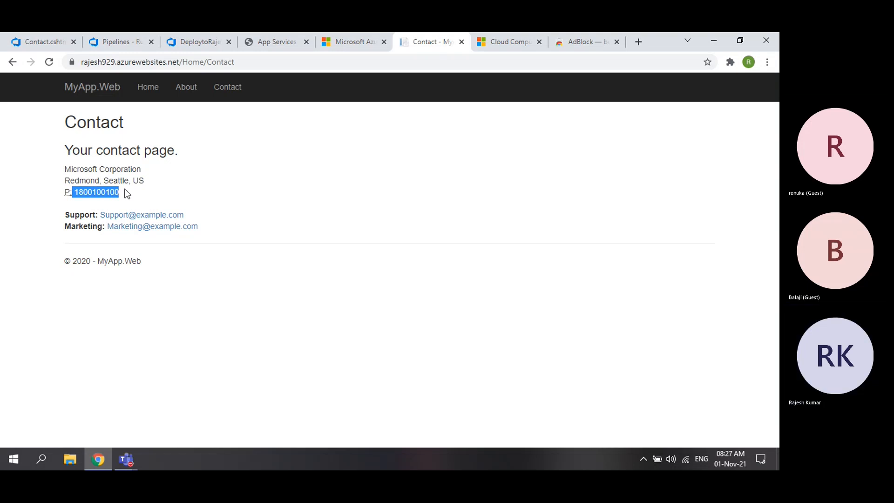
click(145, 88)
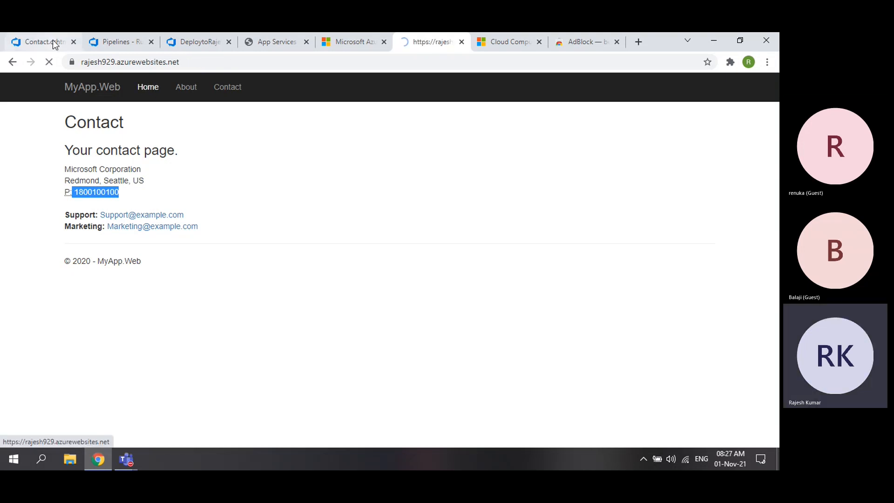
click(52, 40)
drag(380, 245, 443, 389)
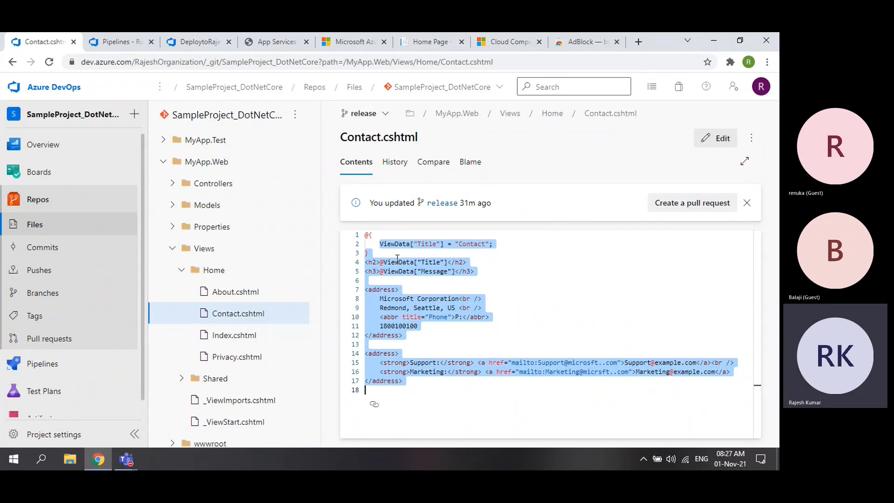
- Review the Index.cshtml and About.cshtml sources, noting their Home Page and About titles
click(416, 42)
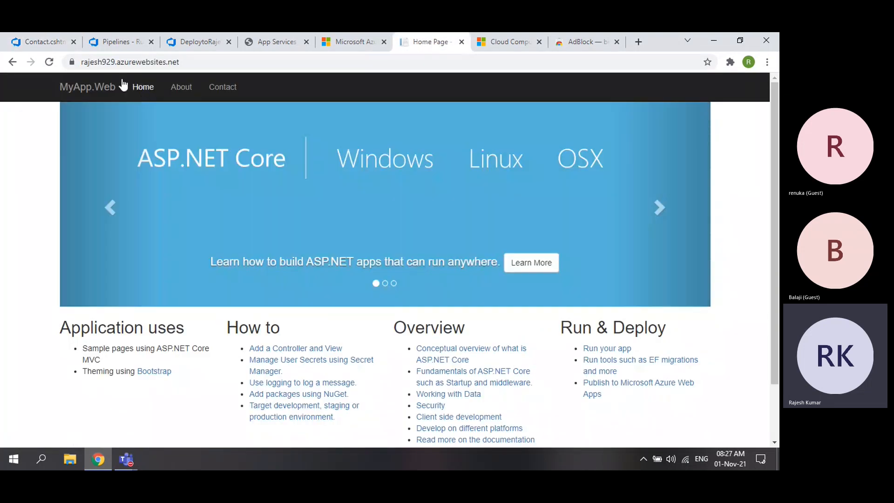
click(29, 33)
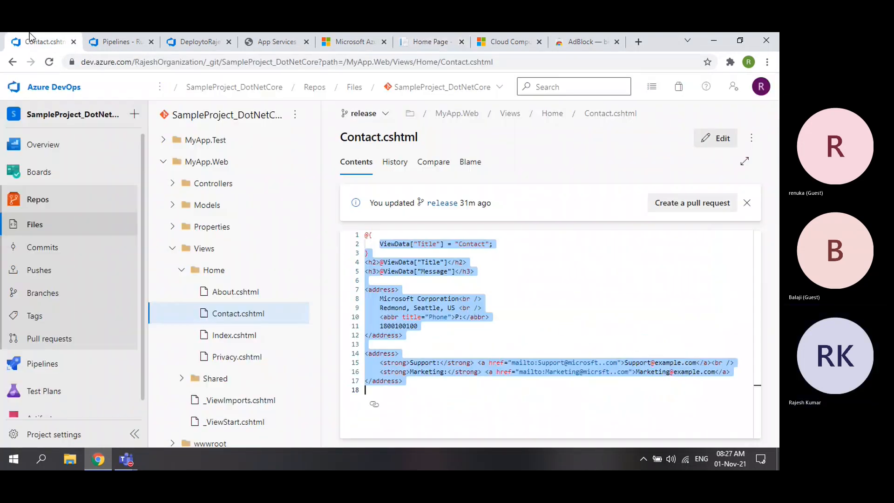
click(227, 336)
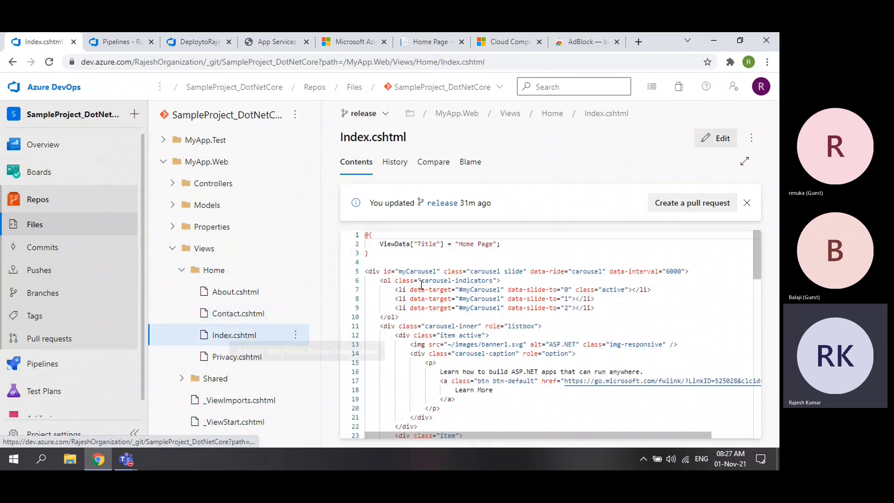
drag(459, 243, 494, 243)
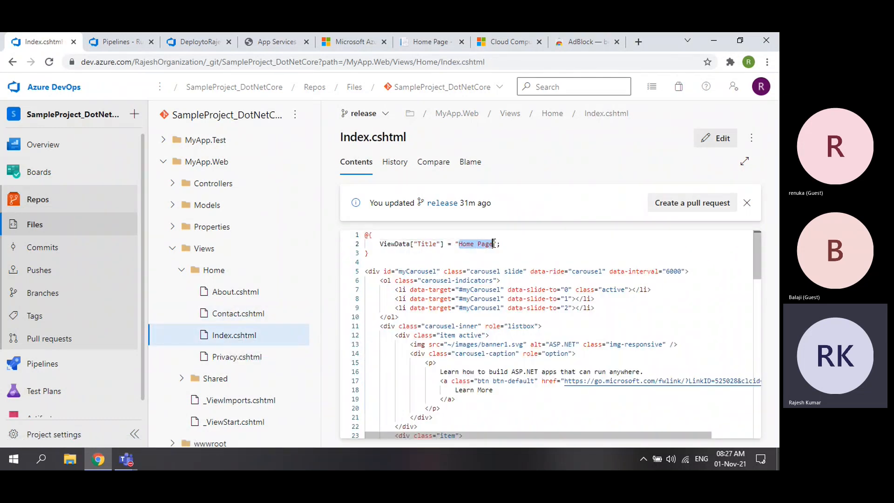
scroll(541, 310, down, 3)
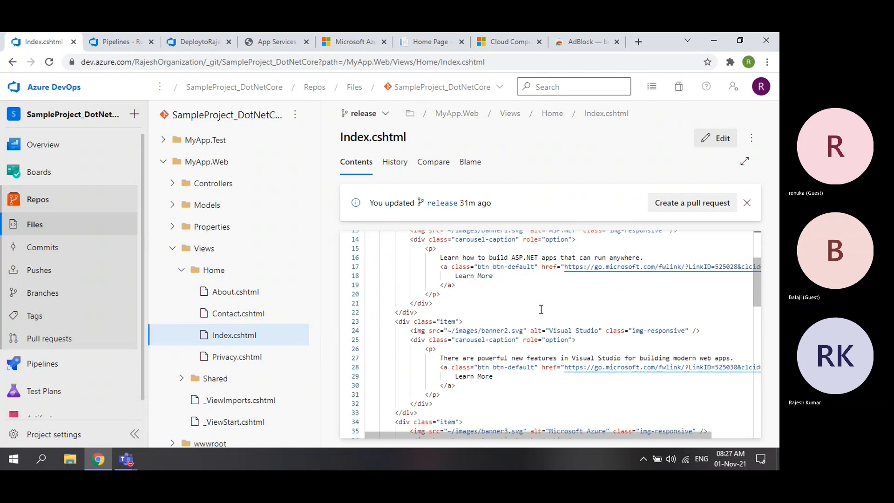
scroll(514, 304, down, 8)
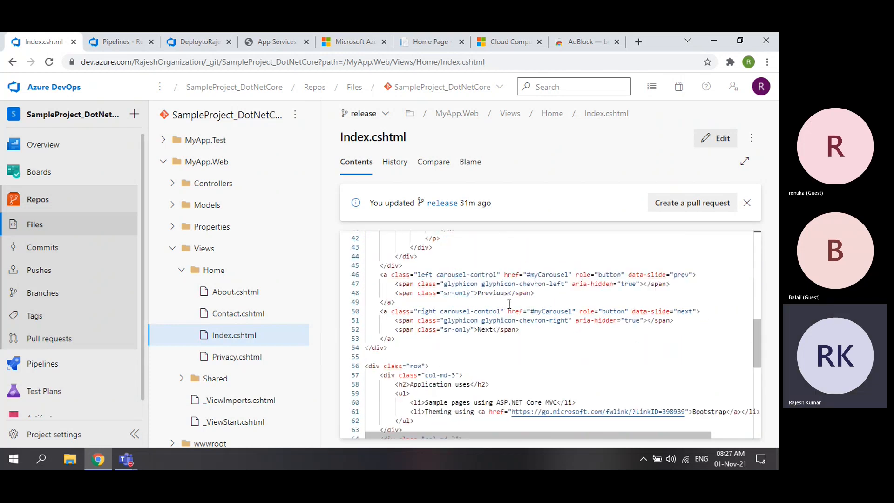
scroll(509, 304, down, 6)
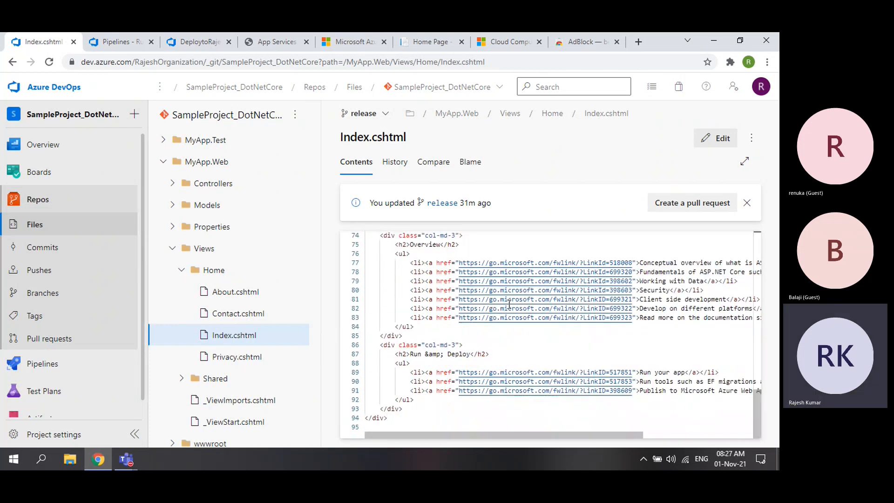
scroll(508, 304, up, 10)
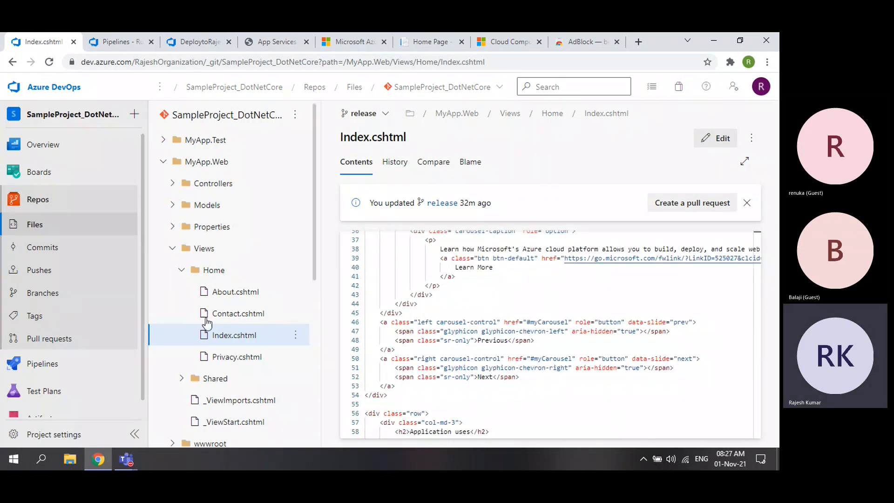
click(227, 293)
drag(459, 244, 478, 244)
- Open the live About page and match its first message to line 7 of About.cshtml
click(424, 42)
click(181, 88)
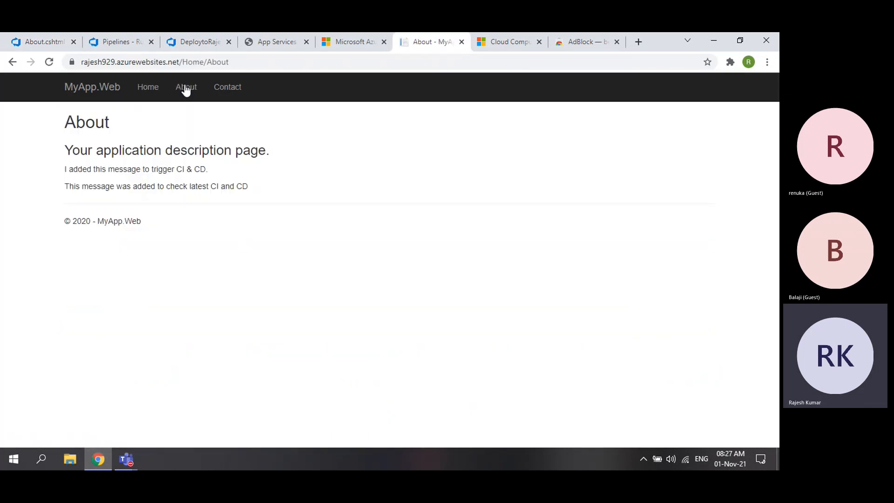
click(41, 42)
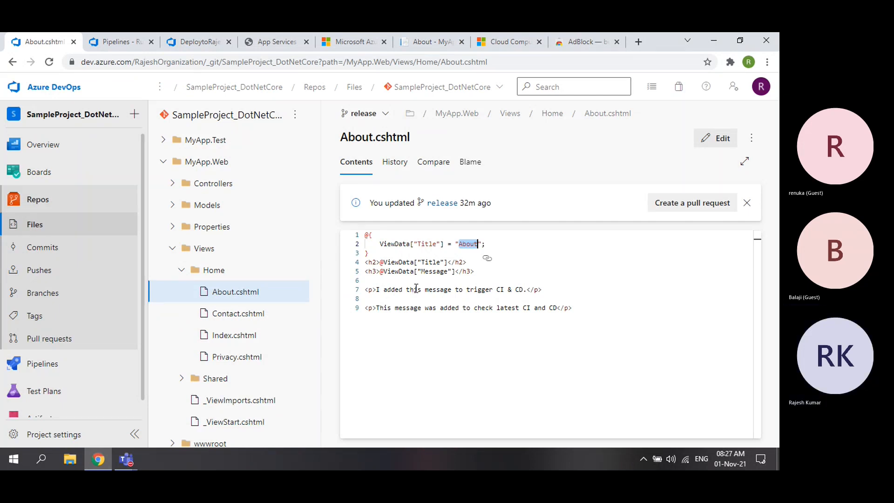
drag(377, 290, 524, 290)
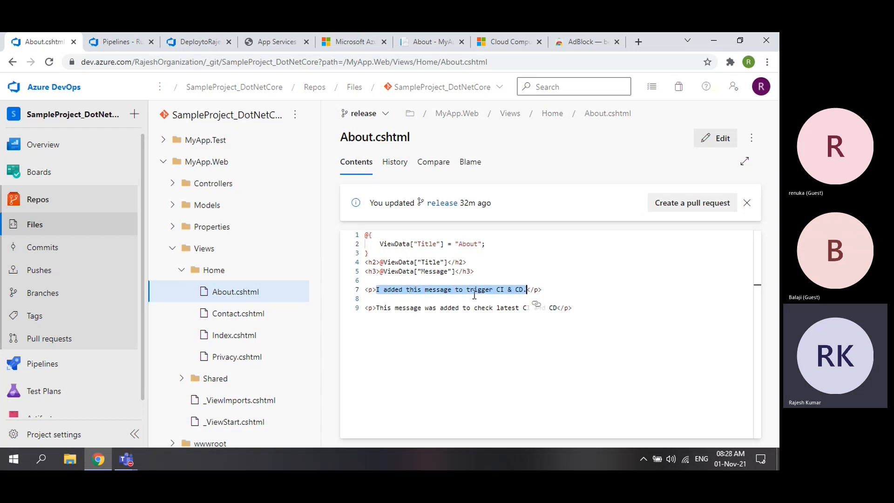
click(428, 41)
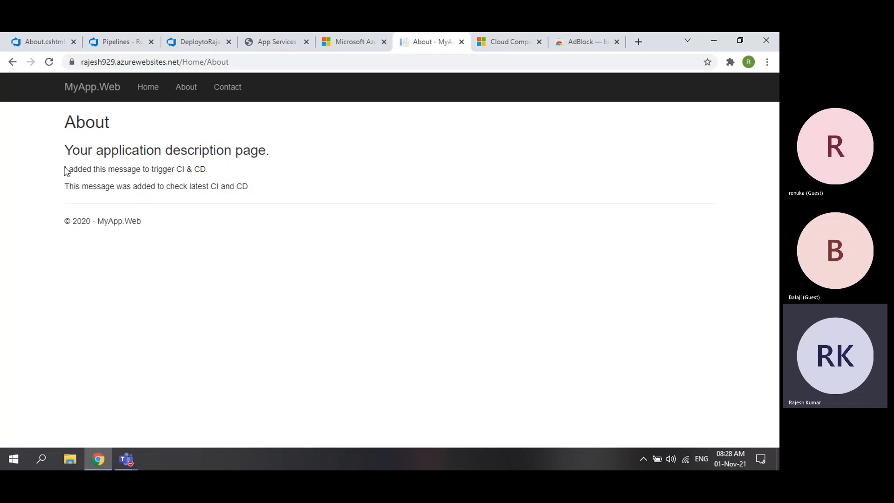
drag(65, 170, 210, 177)
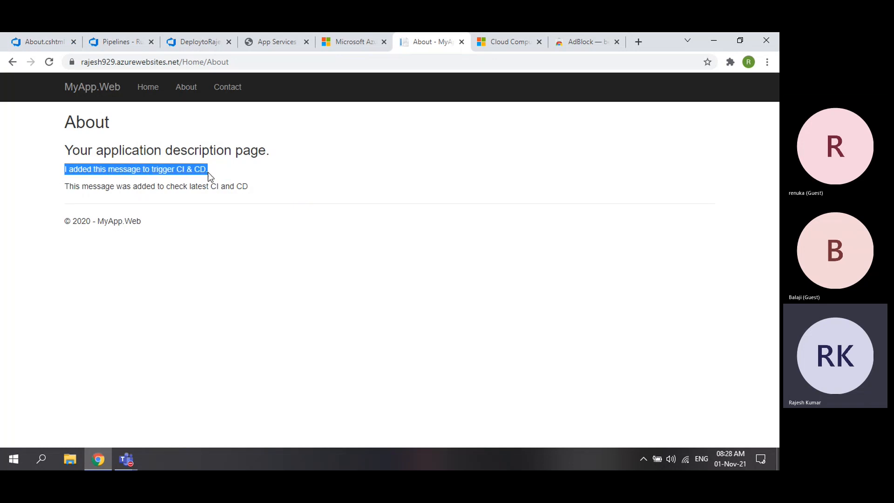
- Match the second message on line 9 with the live page, then highlight About.cshtml lines 2–9
click(43, 38)
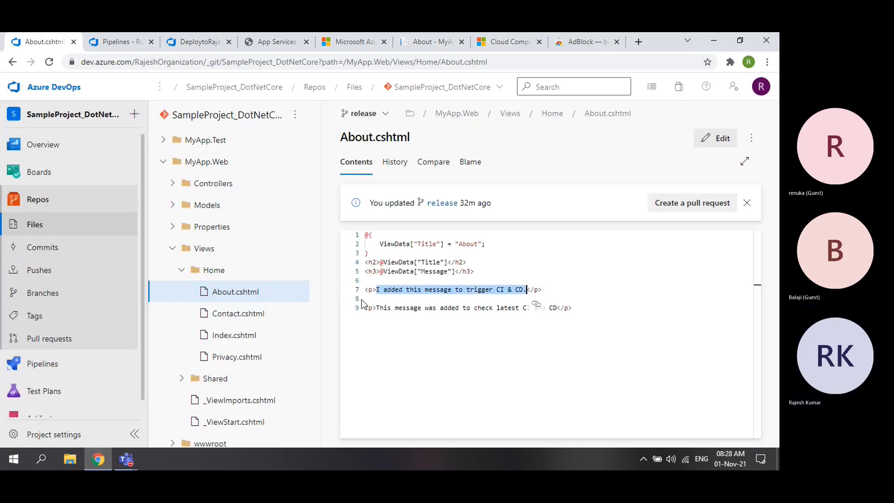
drag(395, 308, 561, 308)
click(432, 42)
drag(65, 186, 265, 202)
click(264, 297)
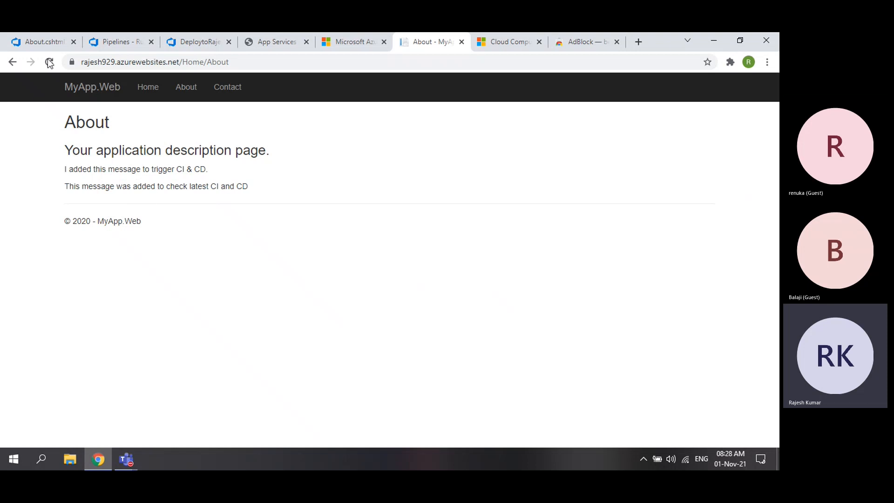
click(45, 42)
drag(380, 244, 601, 311)
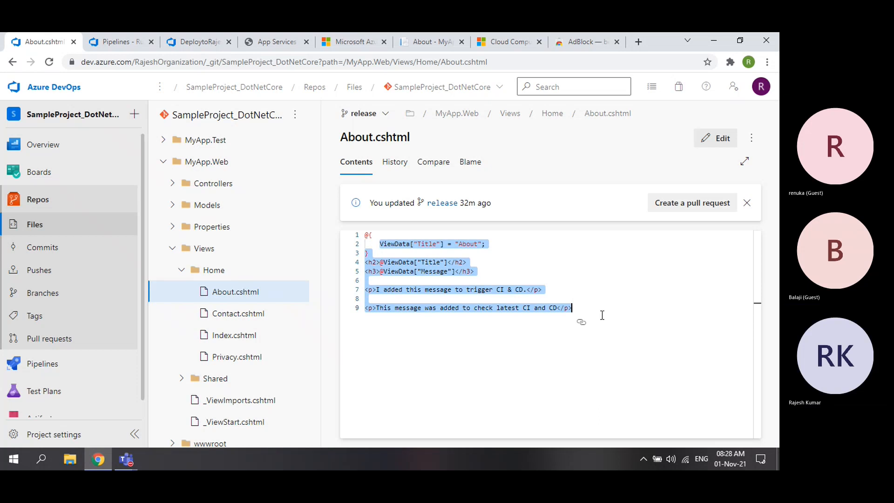
click(545, 345)
drag(385, 246, 577, 311)
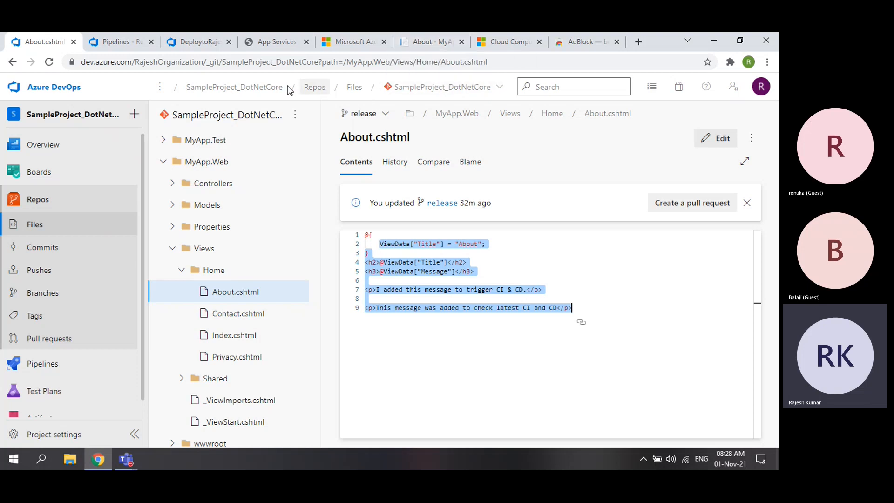
click(267, 40)
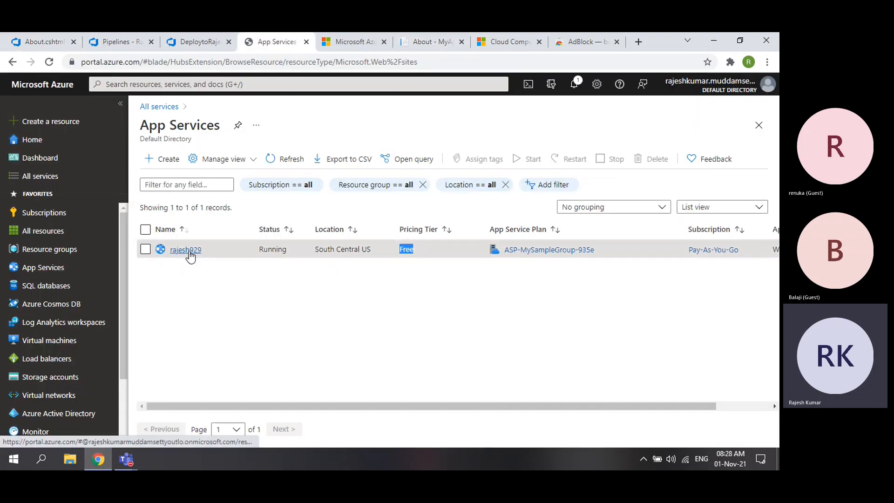
- Confirm rajesh929 is Running on the Free pricing tier, then return to About.cshtml
mouse_move(189, 252)
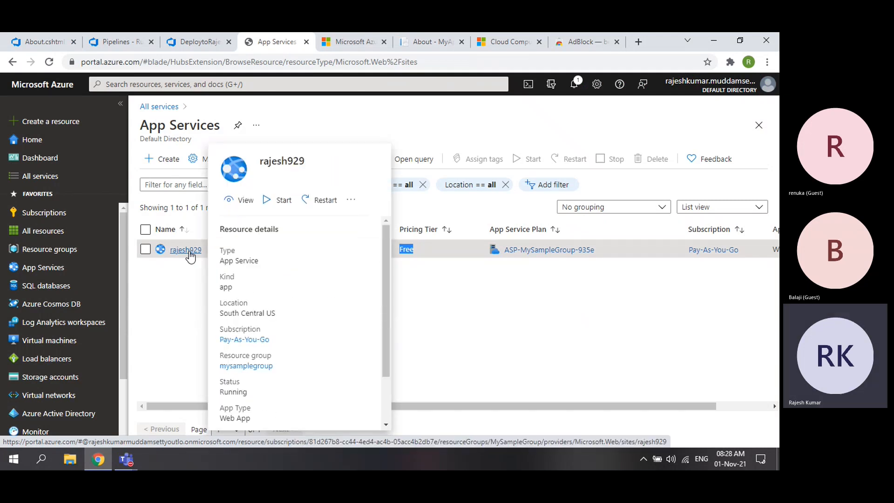
click(175, 313)
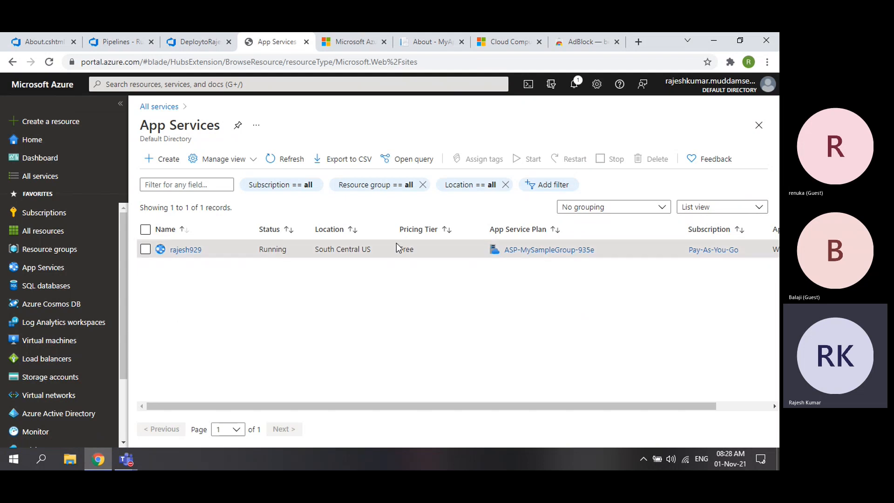
drag(399, 252, 417, 254)
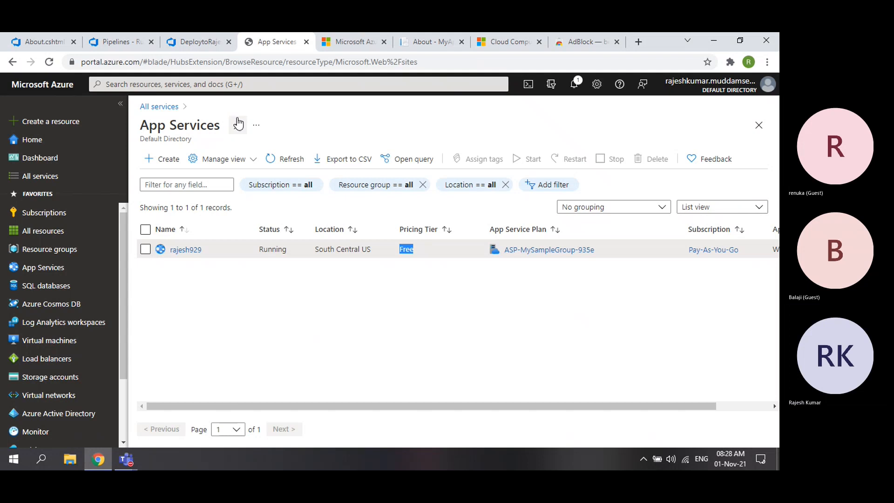
click(43, 47)
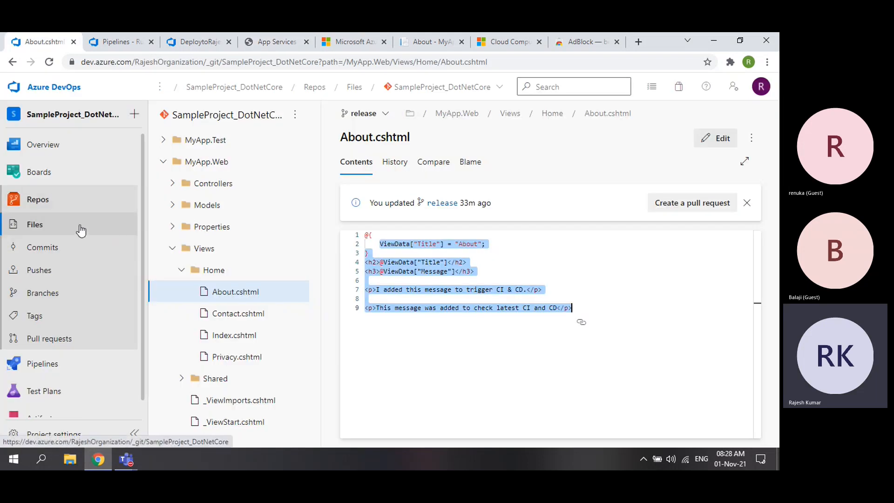
- Open the Pipelines and Deployment groups pages, glancing at the live About page in between
click(25, 365)
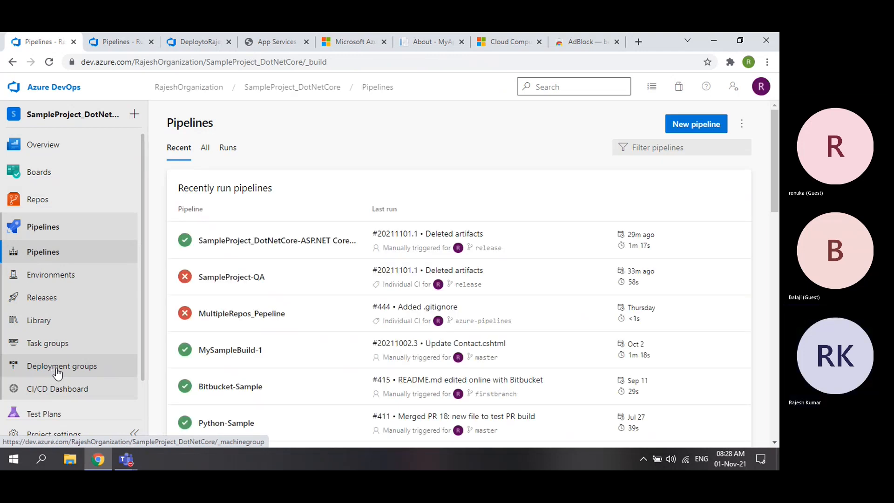
click(62, 366)
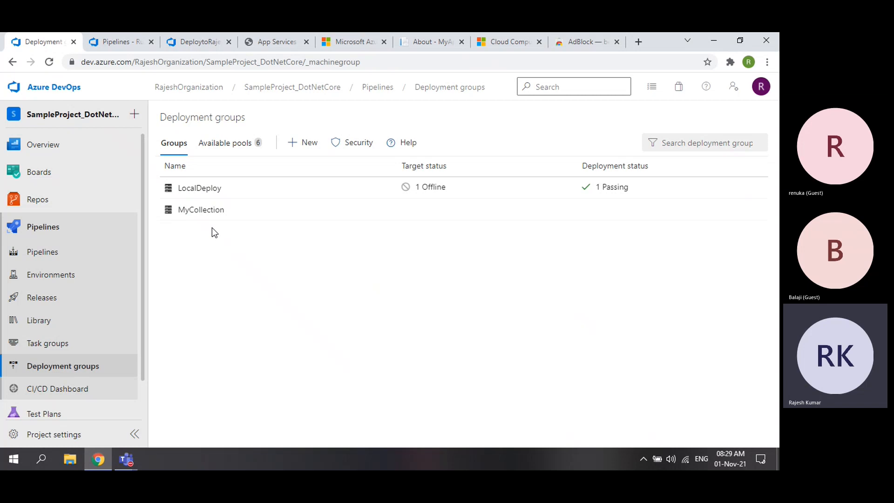
click(422, 46)
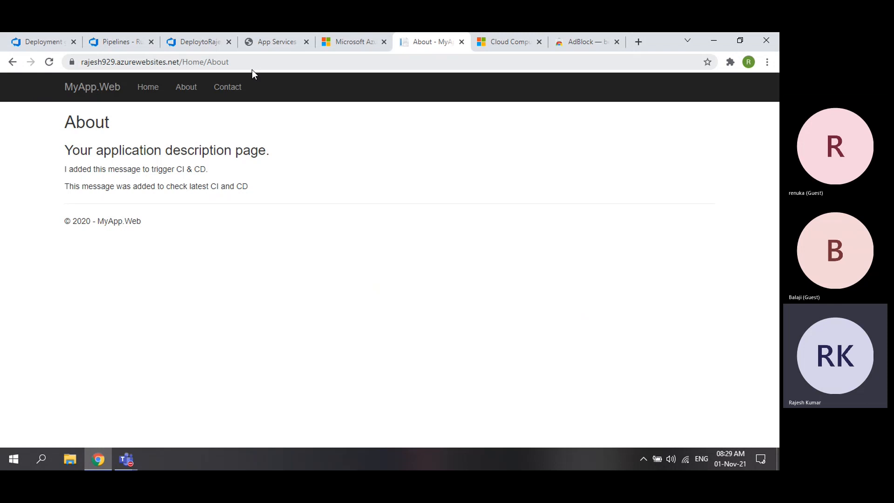
click(41, 43)
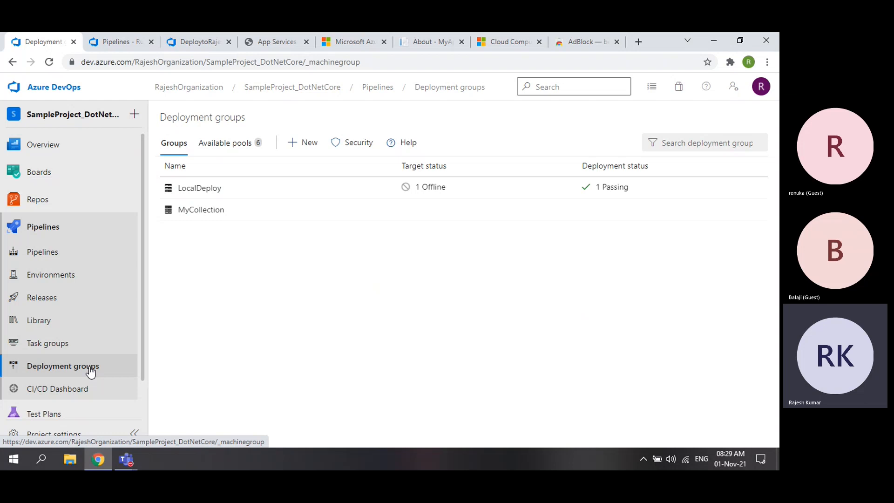
- Review build #20211101.1's summary, Release-1 logs and App Services list, then open the repository Files
click(116, 43)
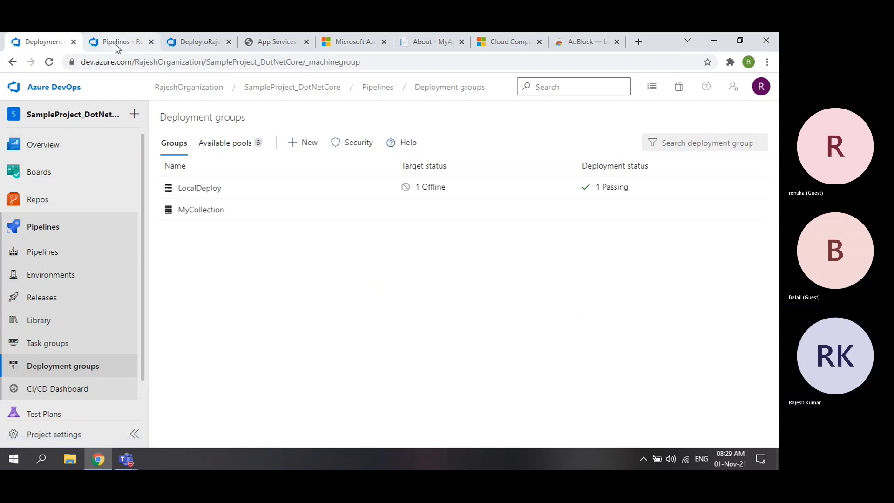
click(202, 44)
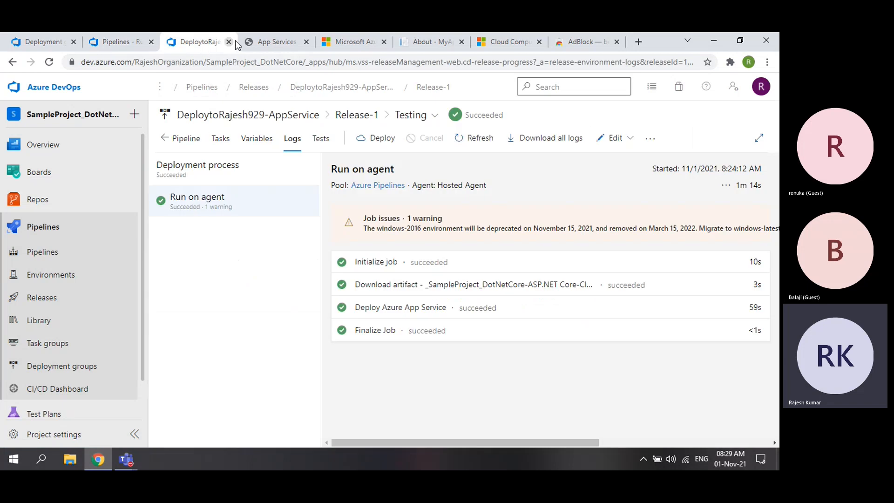
click(283, 44)
click(315, 308)
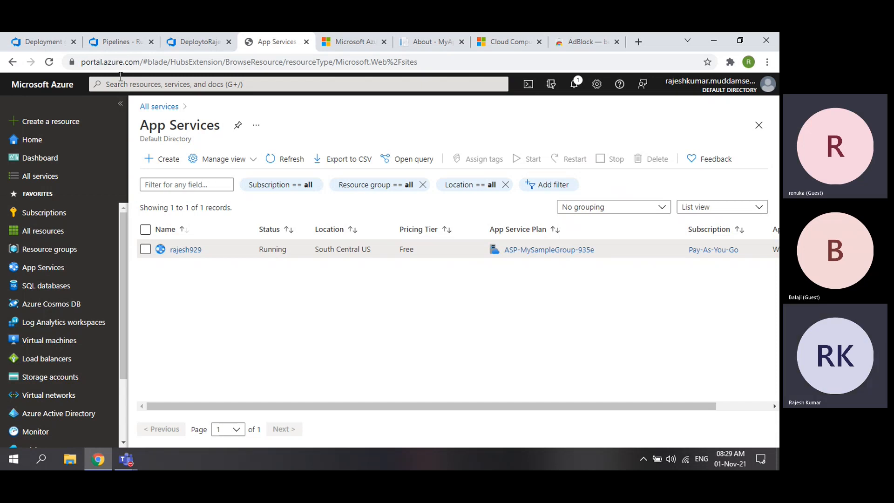
click(111, 43)
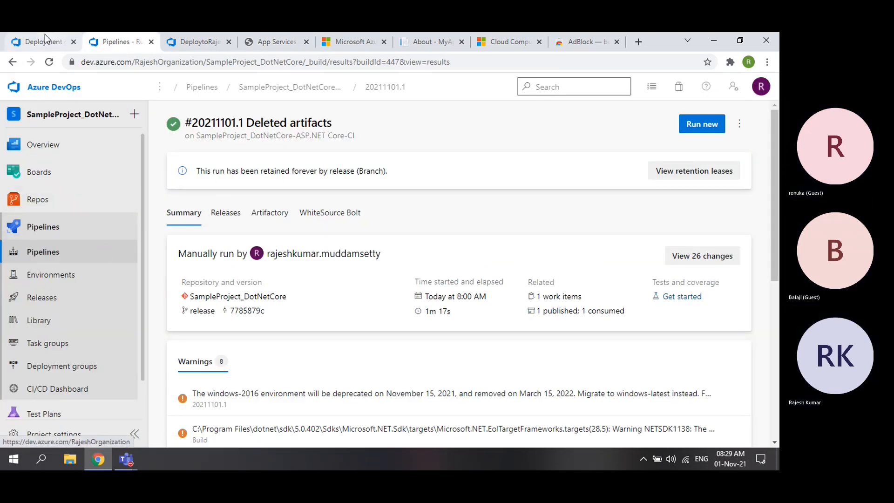
click(32, 41)
click(37, 199)
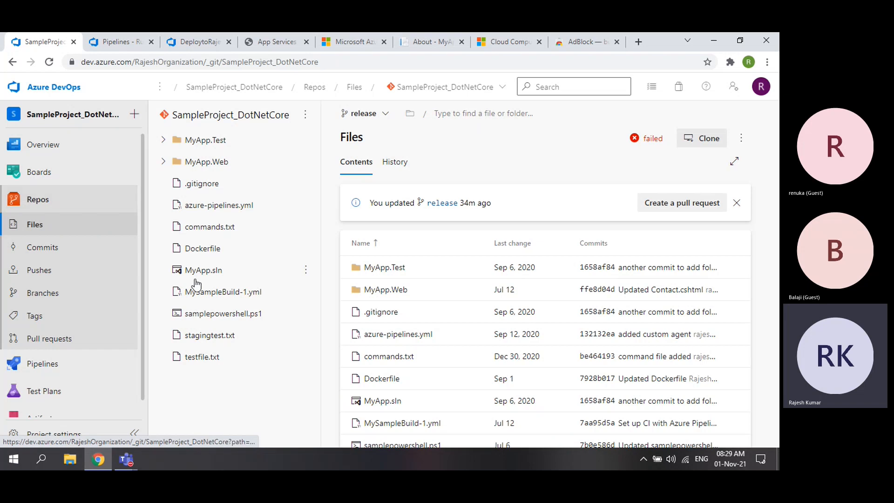
- Expand MyApp.Web > Views > Home to list its pages, then return to build #20211101.1's summary
click(163, 162)
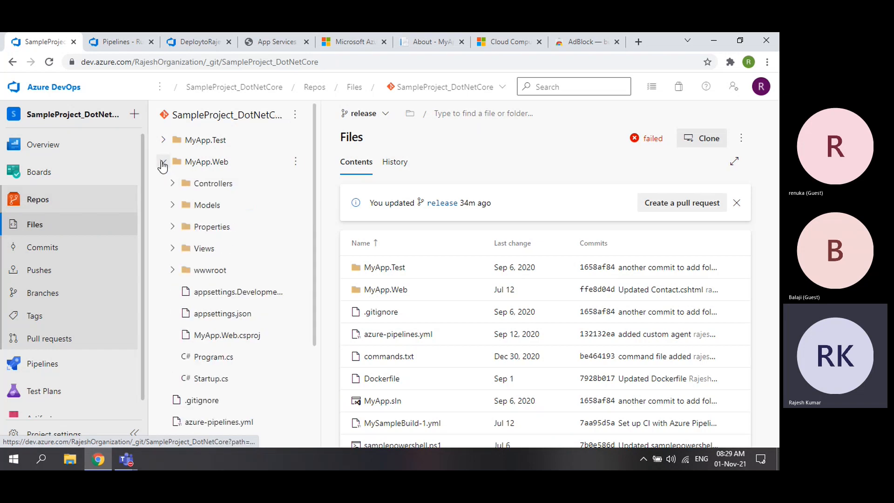
click(172, 248)
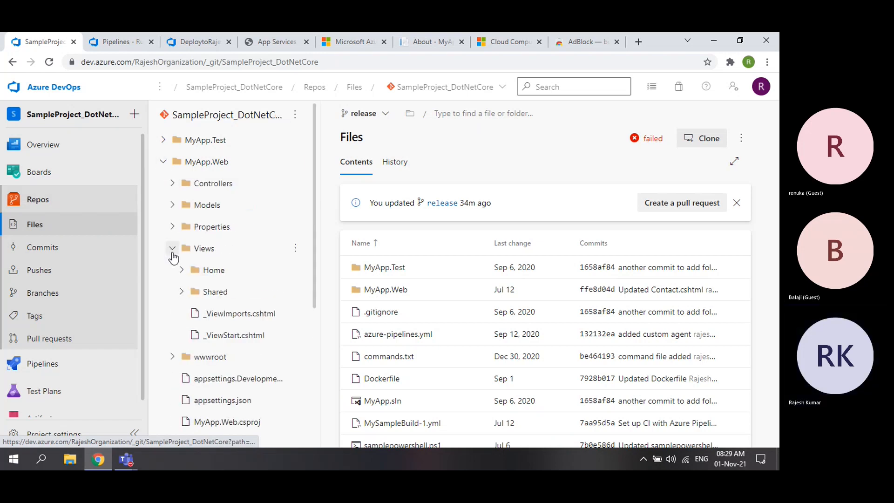
scroll(235, 276, down, 5)
scroll(215, 254, up, 5)
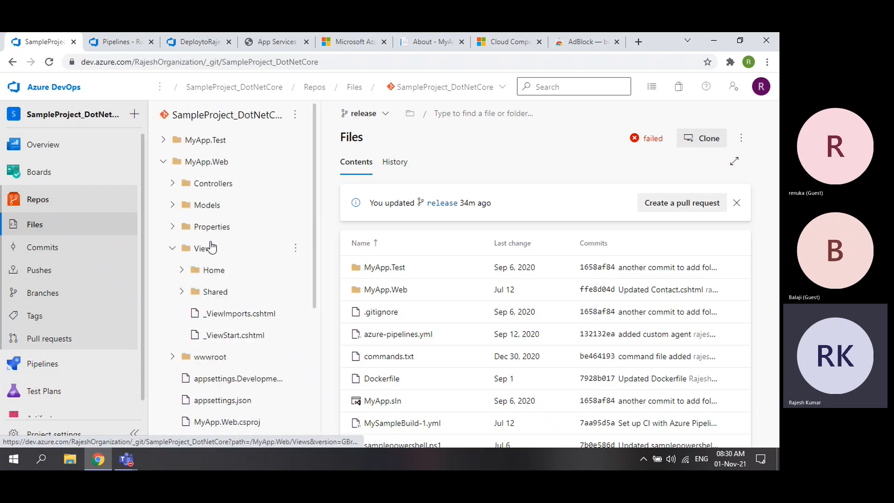
click(181, 271)
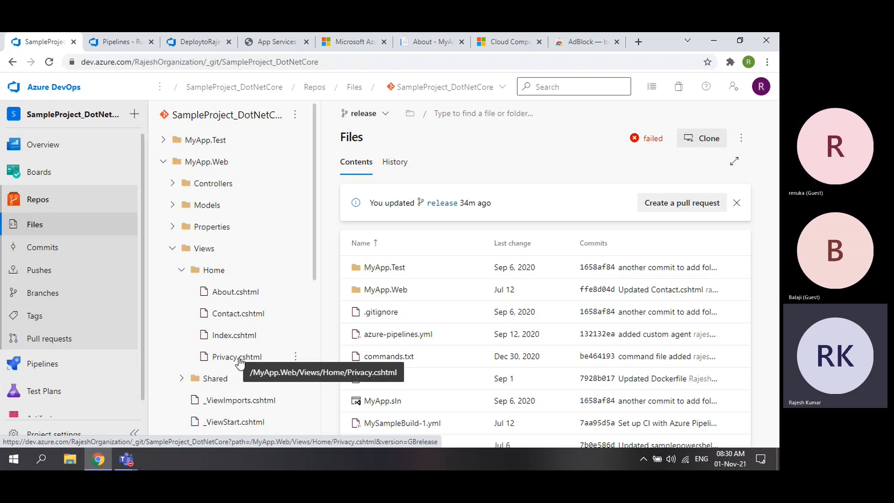
click(121, 42)
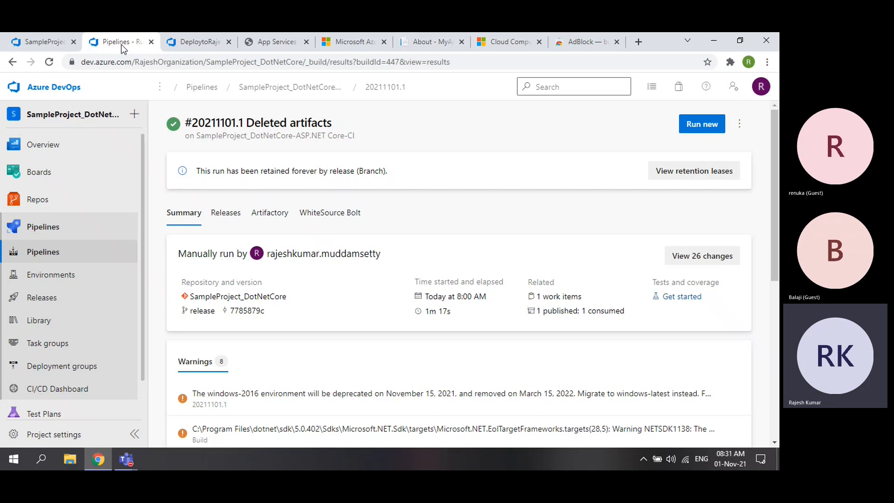
- View the App Services list and Release-1's Testing log, then open SampleProject_DotNetCore Project settings
click(285, 41)
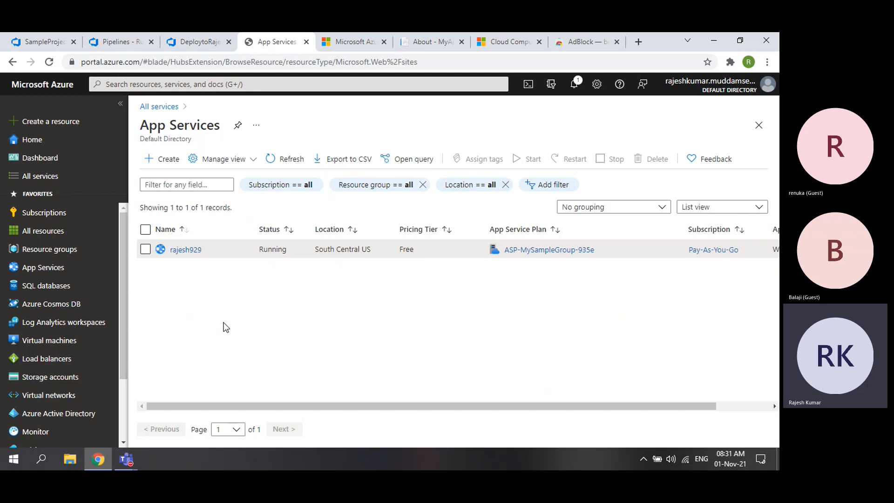
click(193, 42)
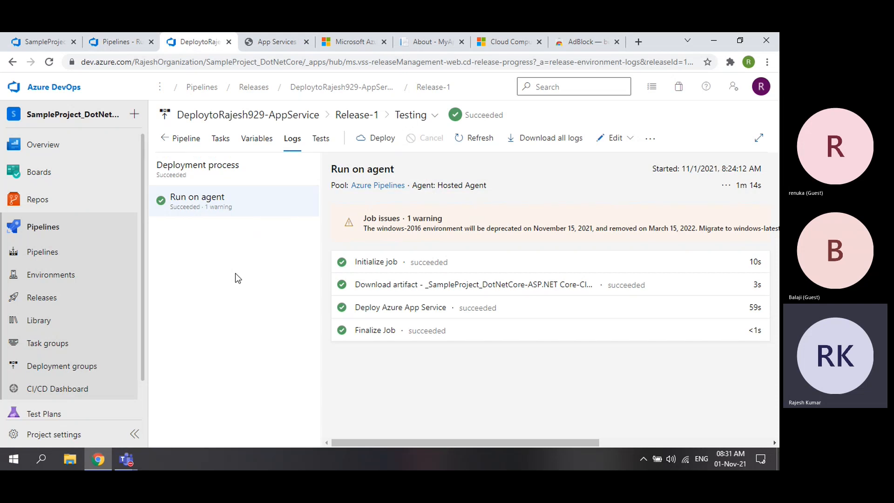
scroll(47, 368, down, 1)
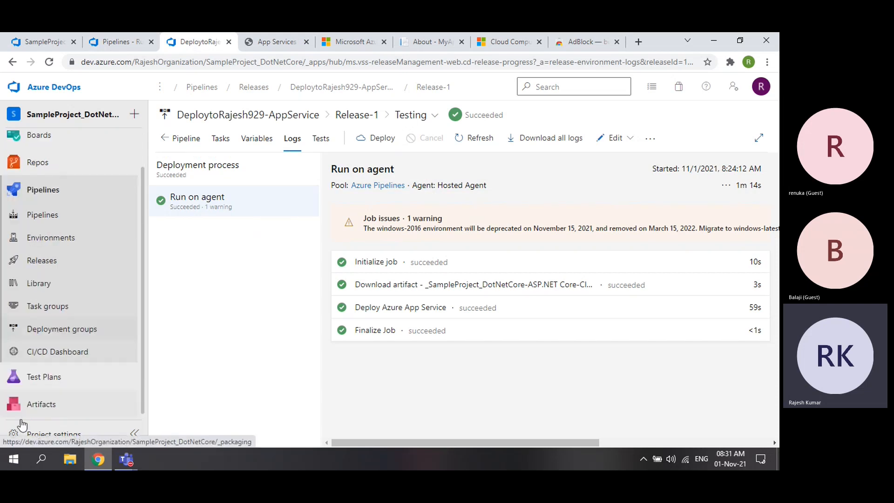
click(50, 435)
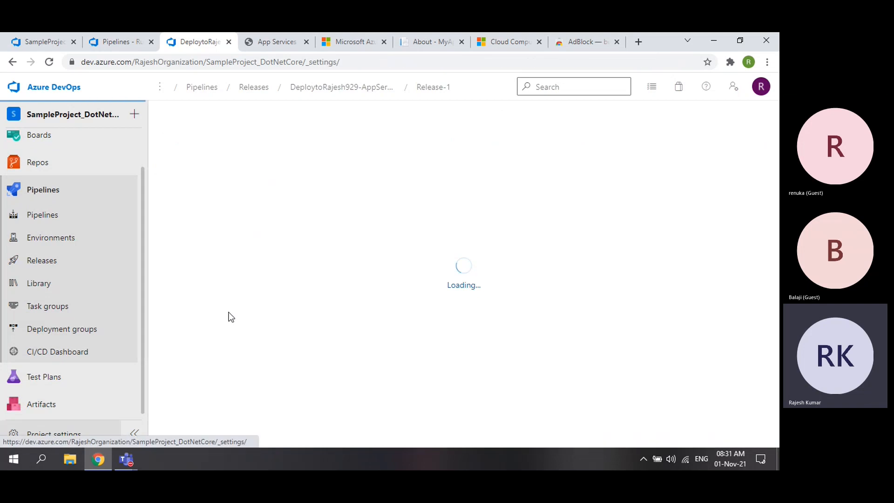
- Display the project's seven service connections in Project settings
scroll(124, 314, down, 2)
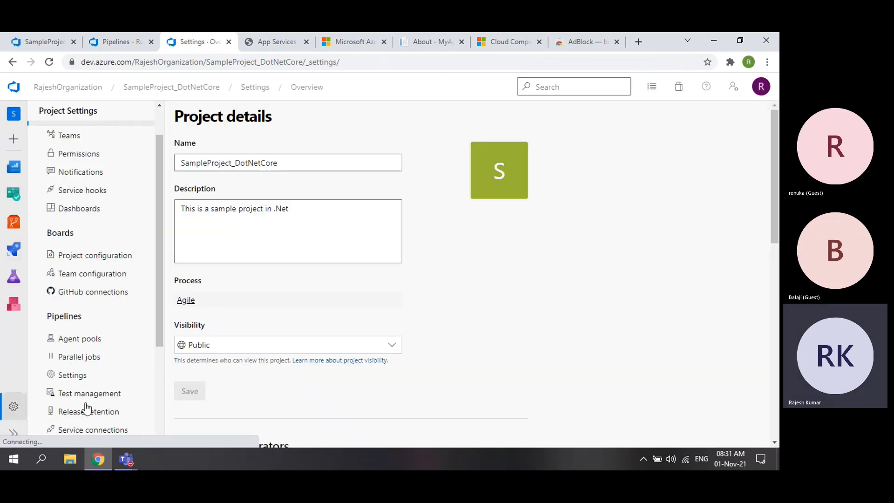
click(84, 427)
drag(184, 124, 303, 122)
click(305, 123)
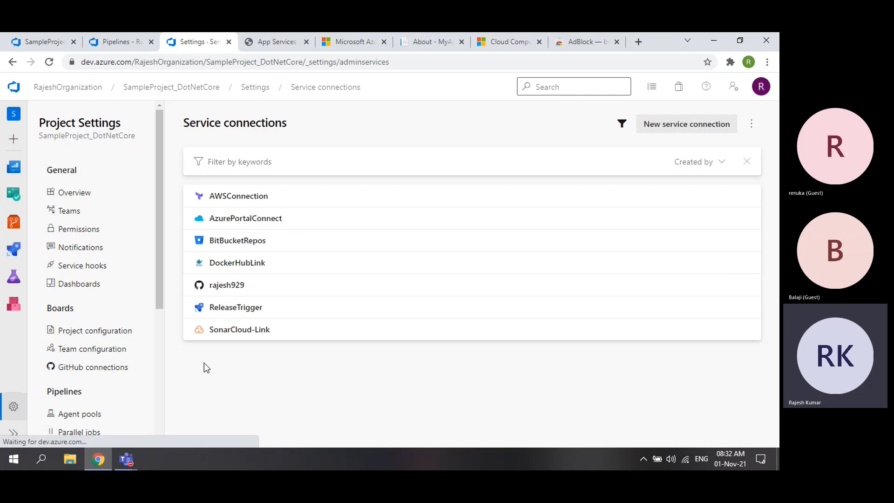
- Return to the Teams meeting window and stop sharing the screen
click(130, 458)
click(185, 392)
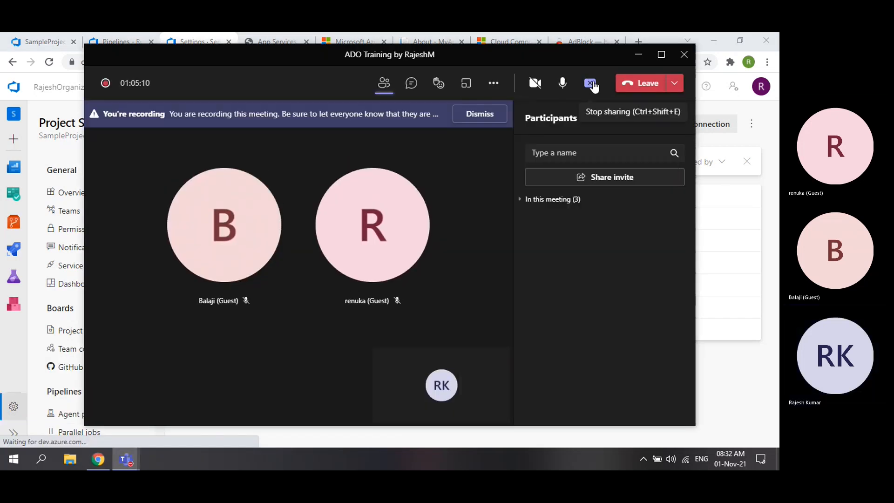
click(591, 84)
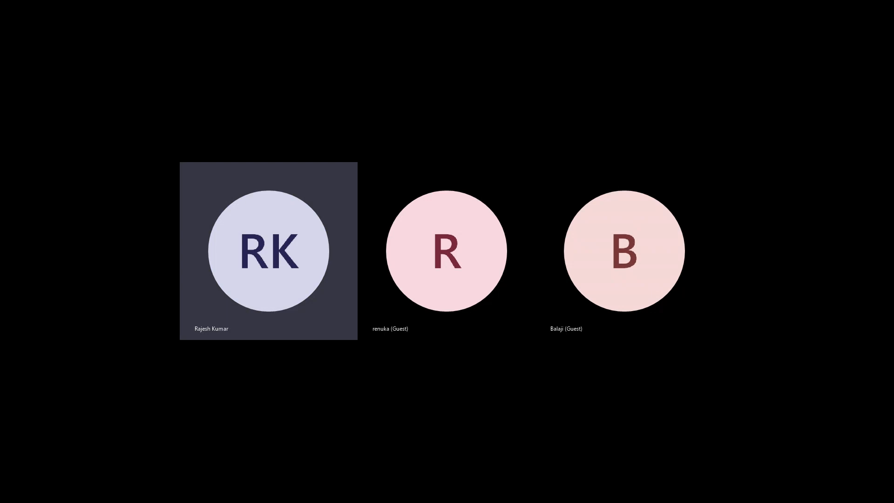